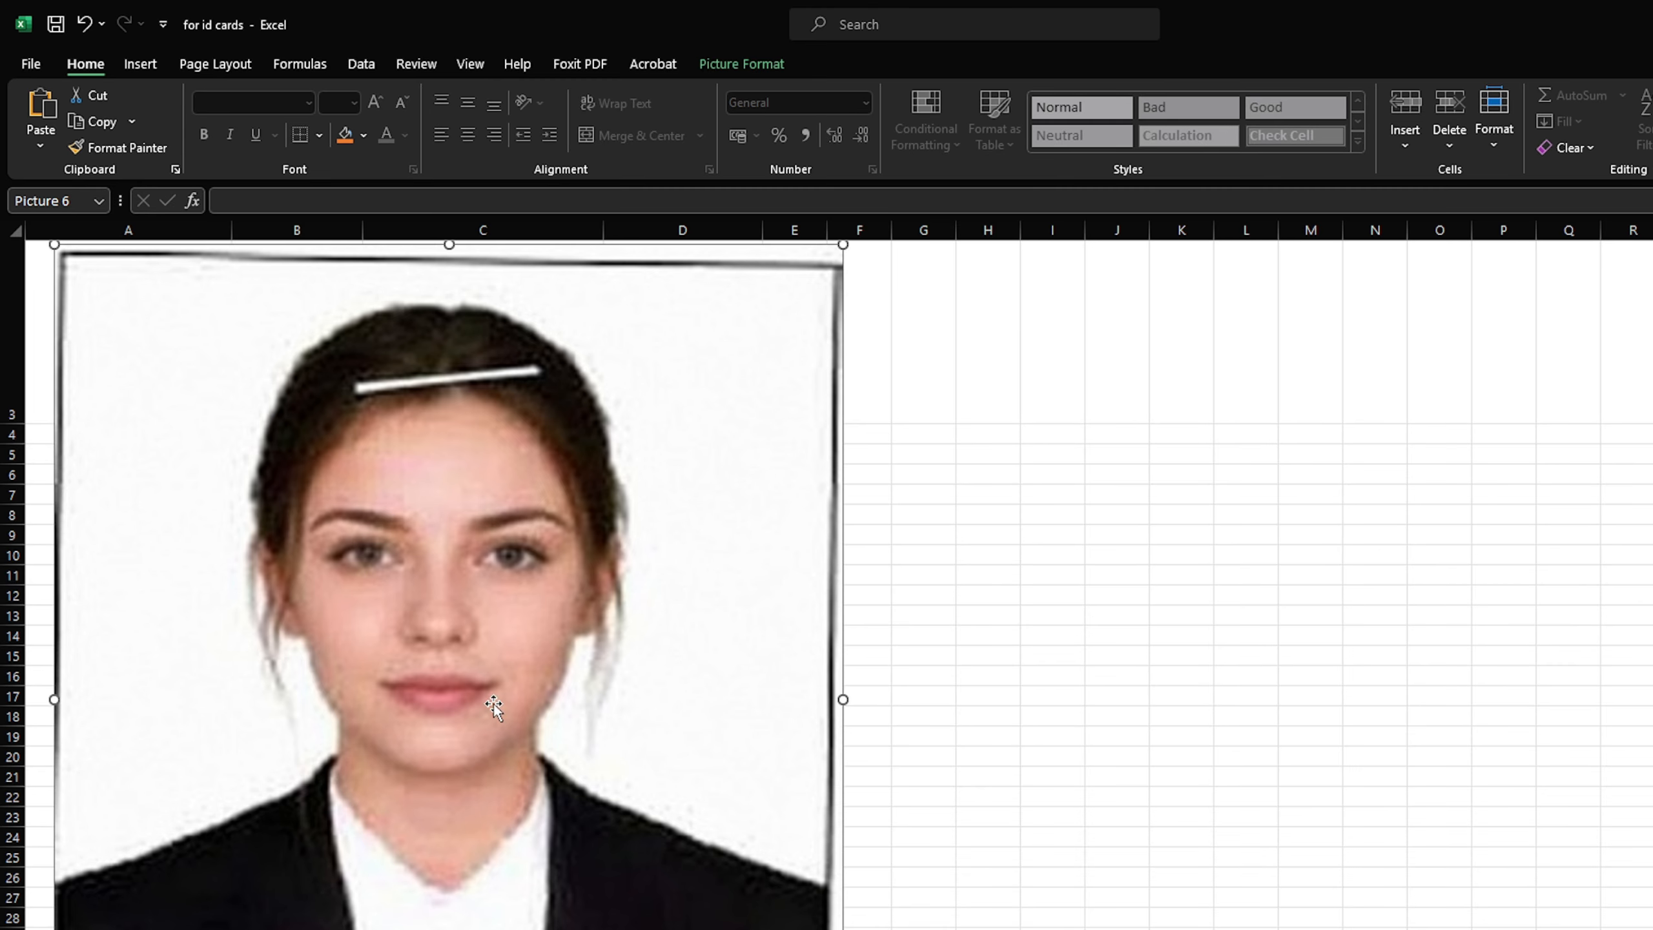
# - Undo the enlargement of the woman's photo in row 3 and clear the picture selection
pyautogui.scroll(1, 558, 656)
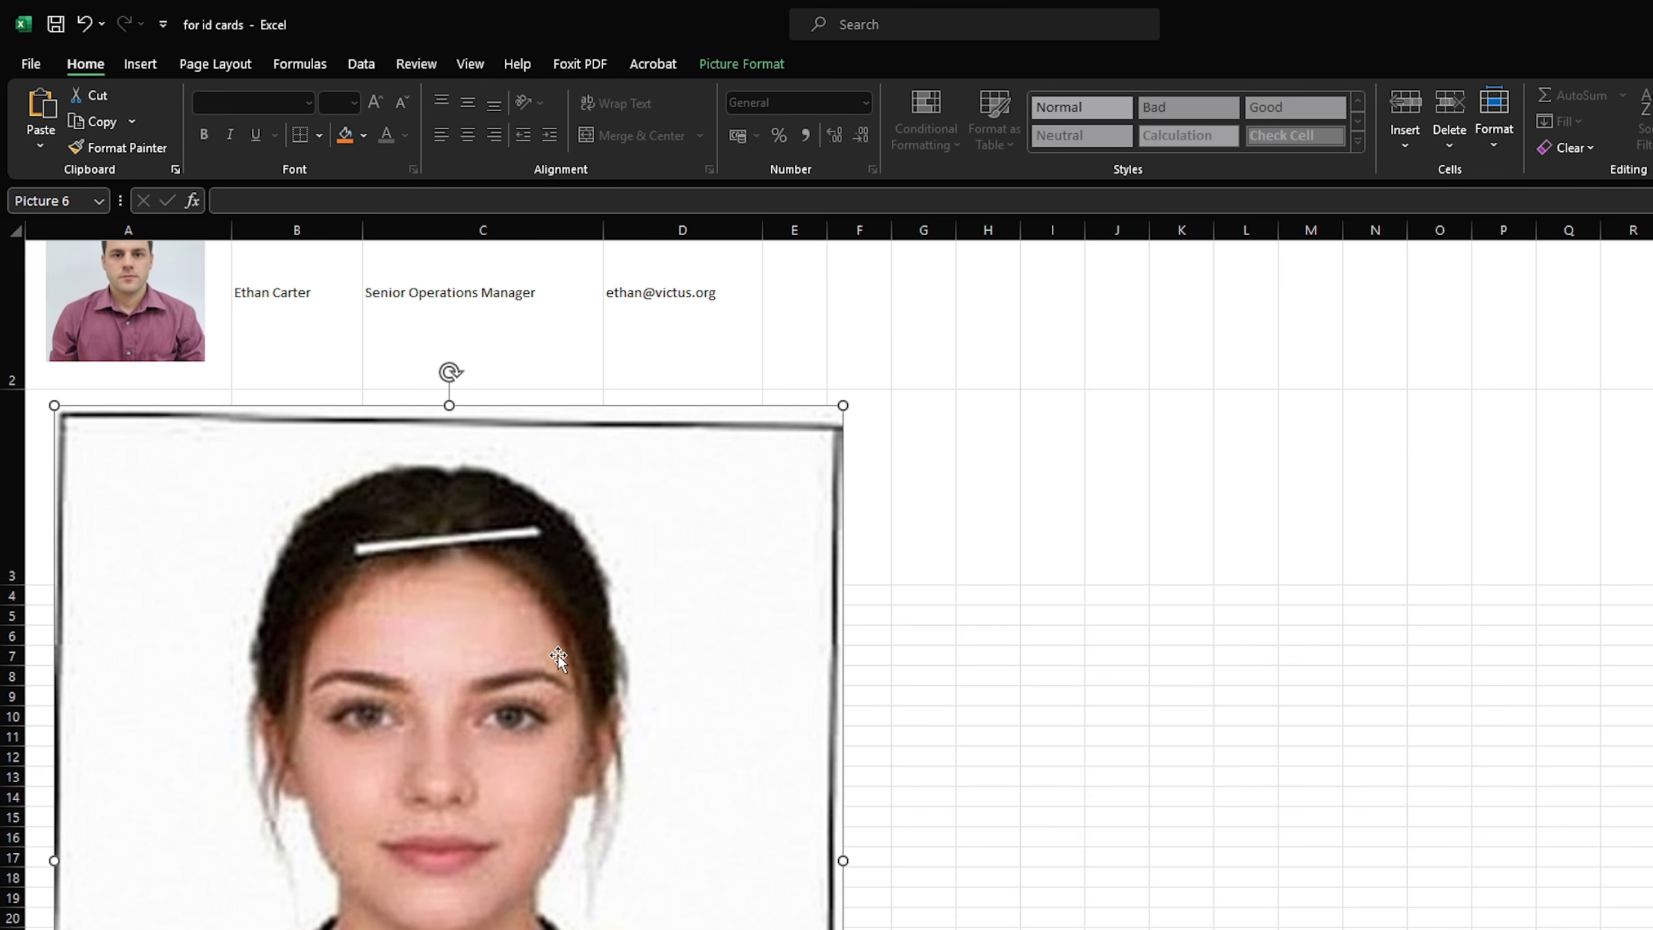
pyautogui.scroll(1, 558, 656)
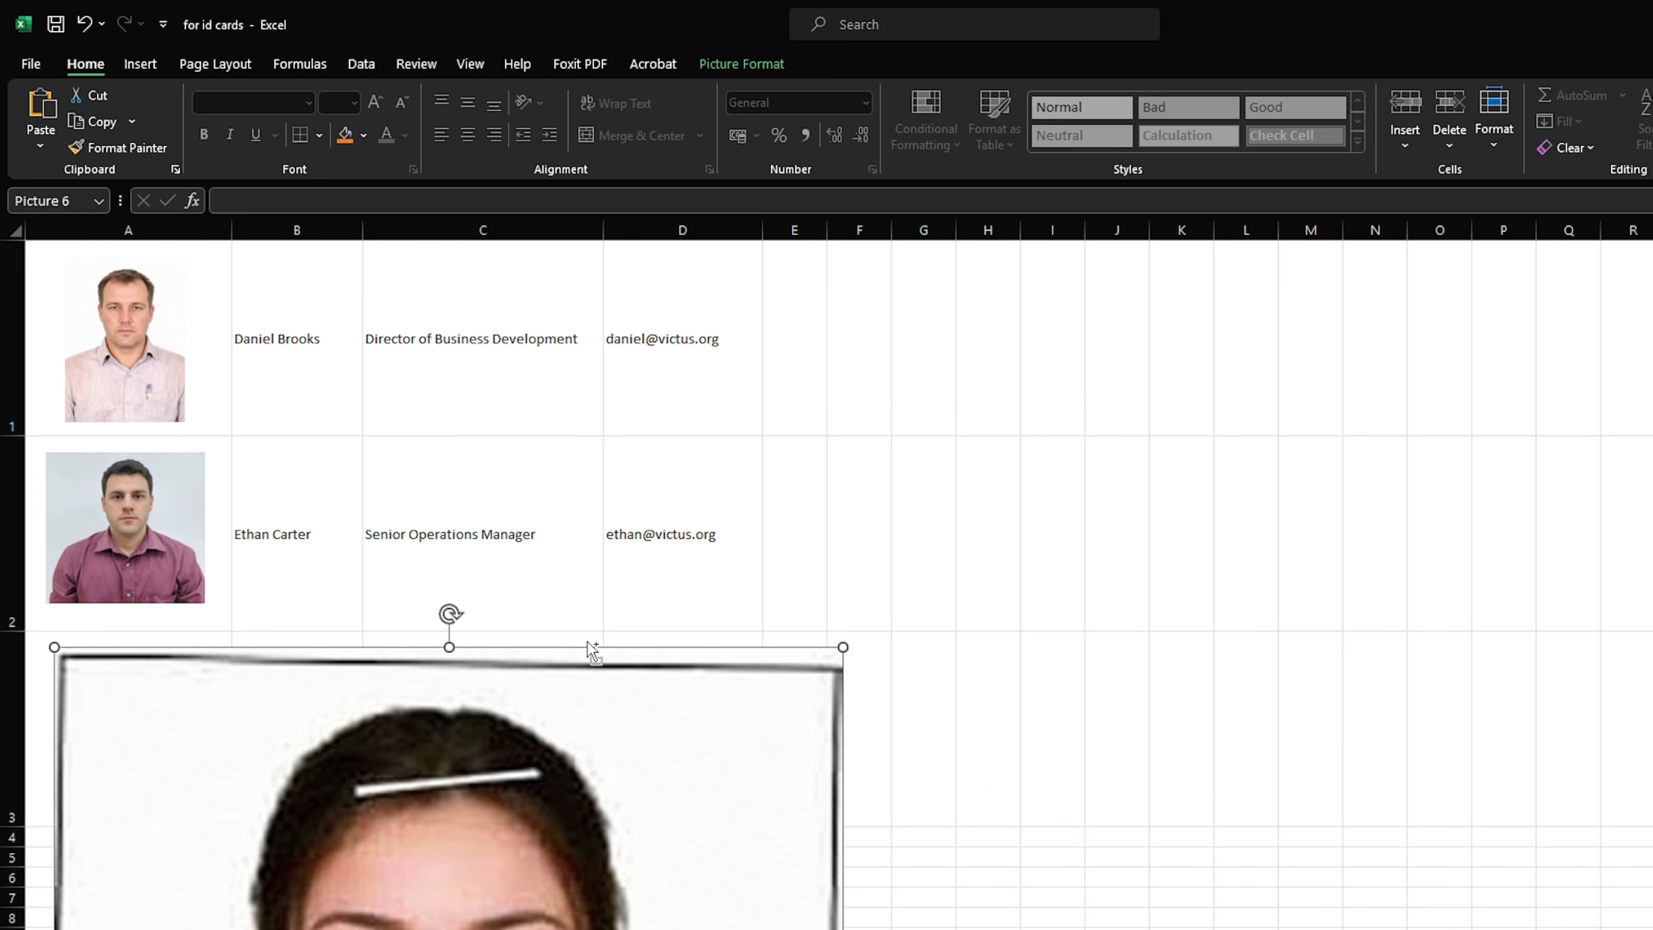
pyautogui.hotkey('ctrl', 'z')
pyautogui.press('Escape')
pyautogui.scroll(-1, 284, 692)
pyautogui.scroll(1, 293, 690)
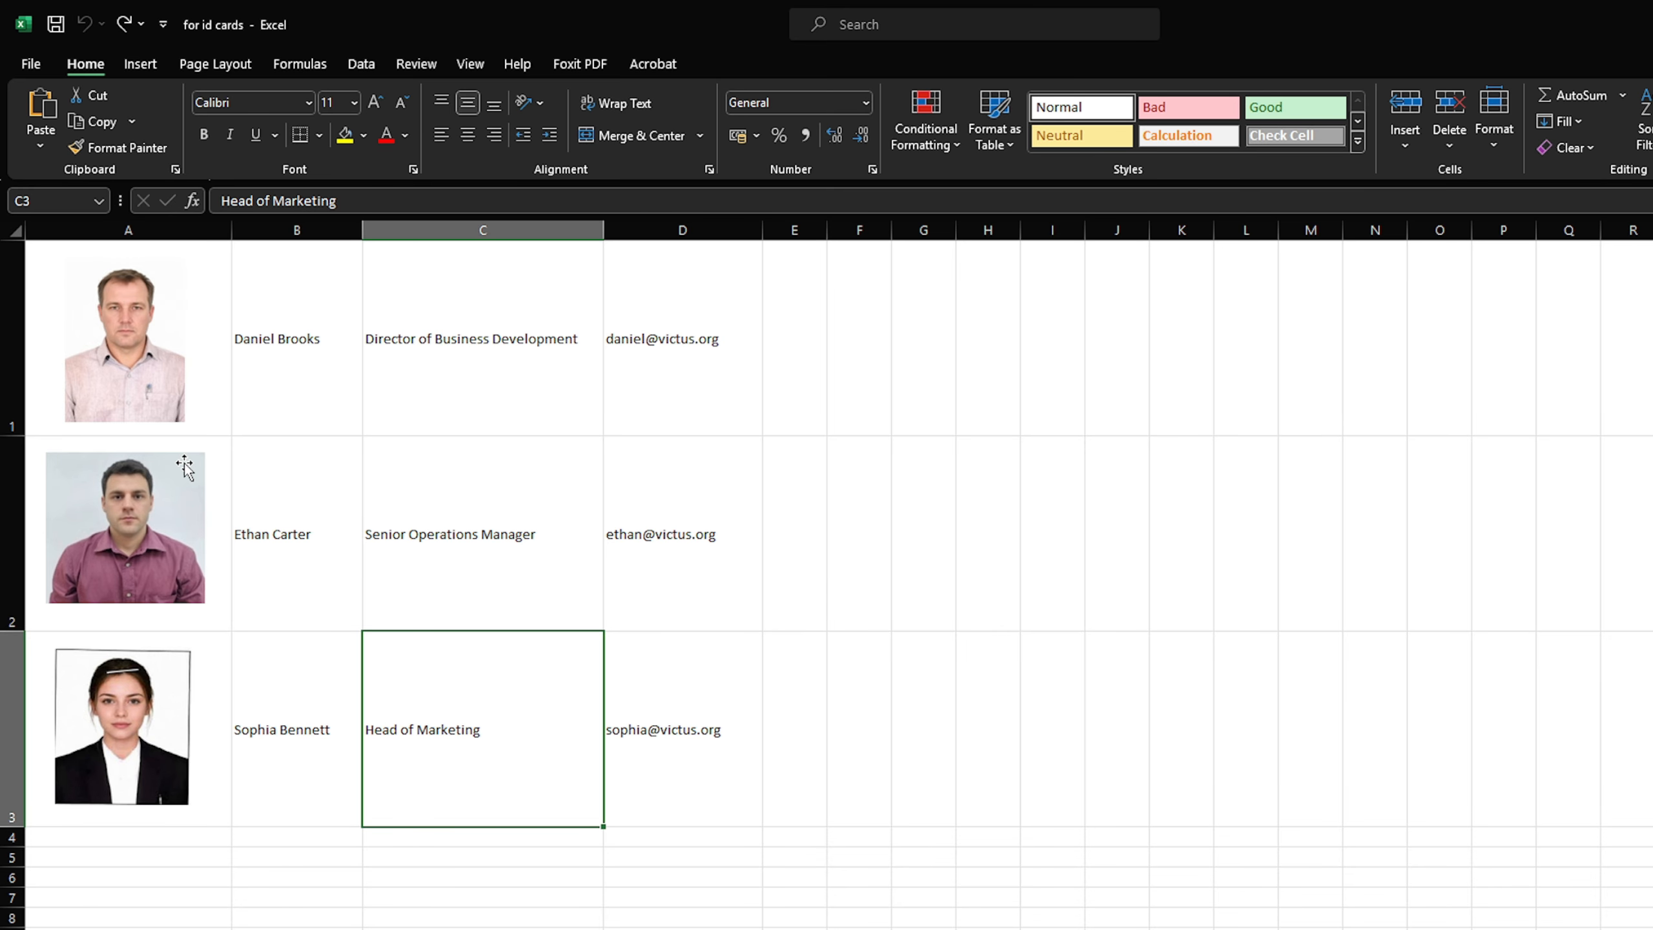
# - Enlarge the row 1 photo, save it to the Desktop as the JPEG file Picture1, and undo the enlargement
pyautogui.click(179, 417)
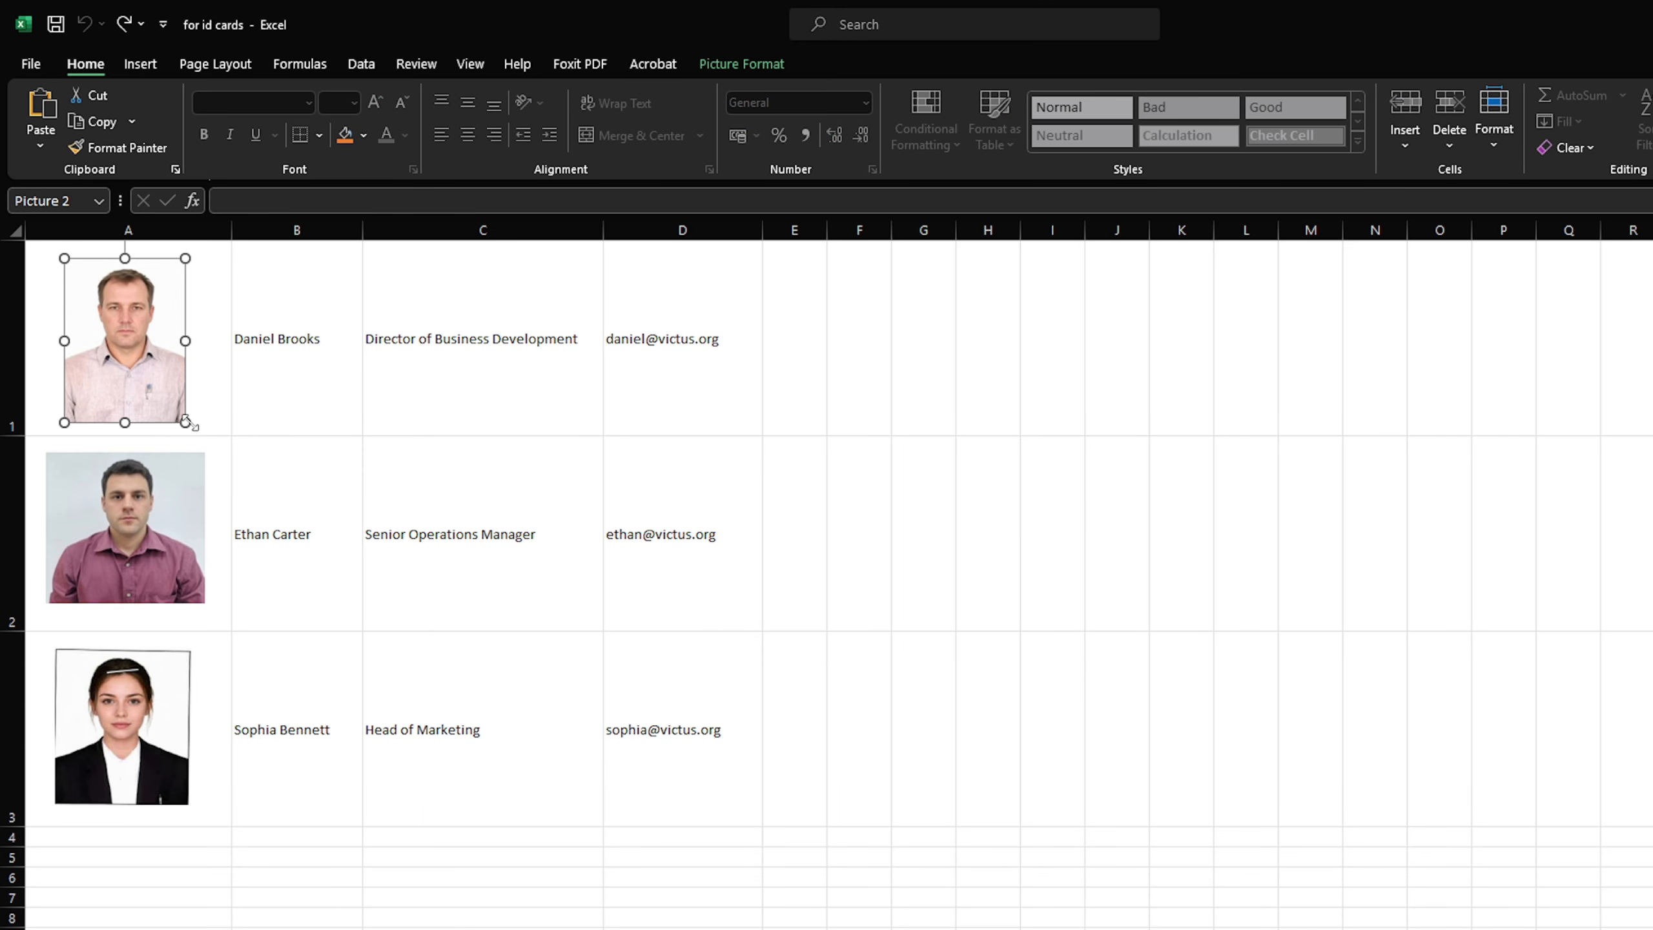
pyautogui.moveTo(185, 422); pyautogui.dragTo(814, 723)
pyautogui.rightClick(533, 652)
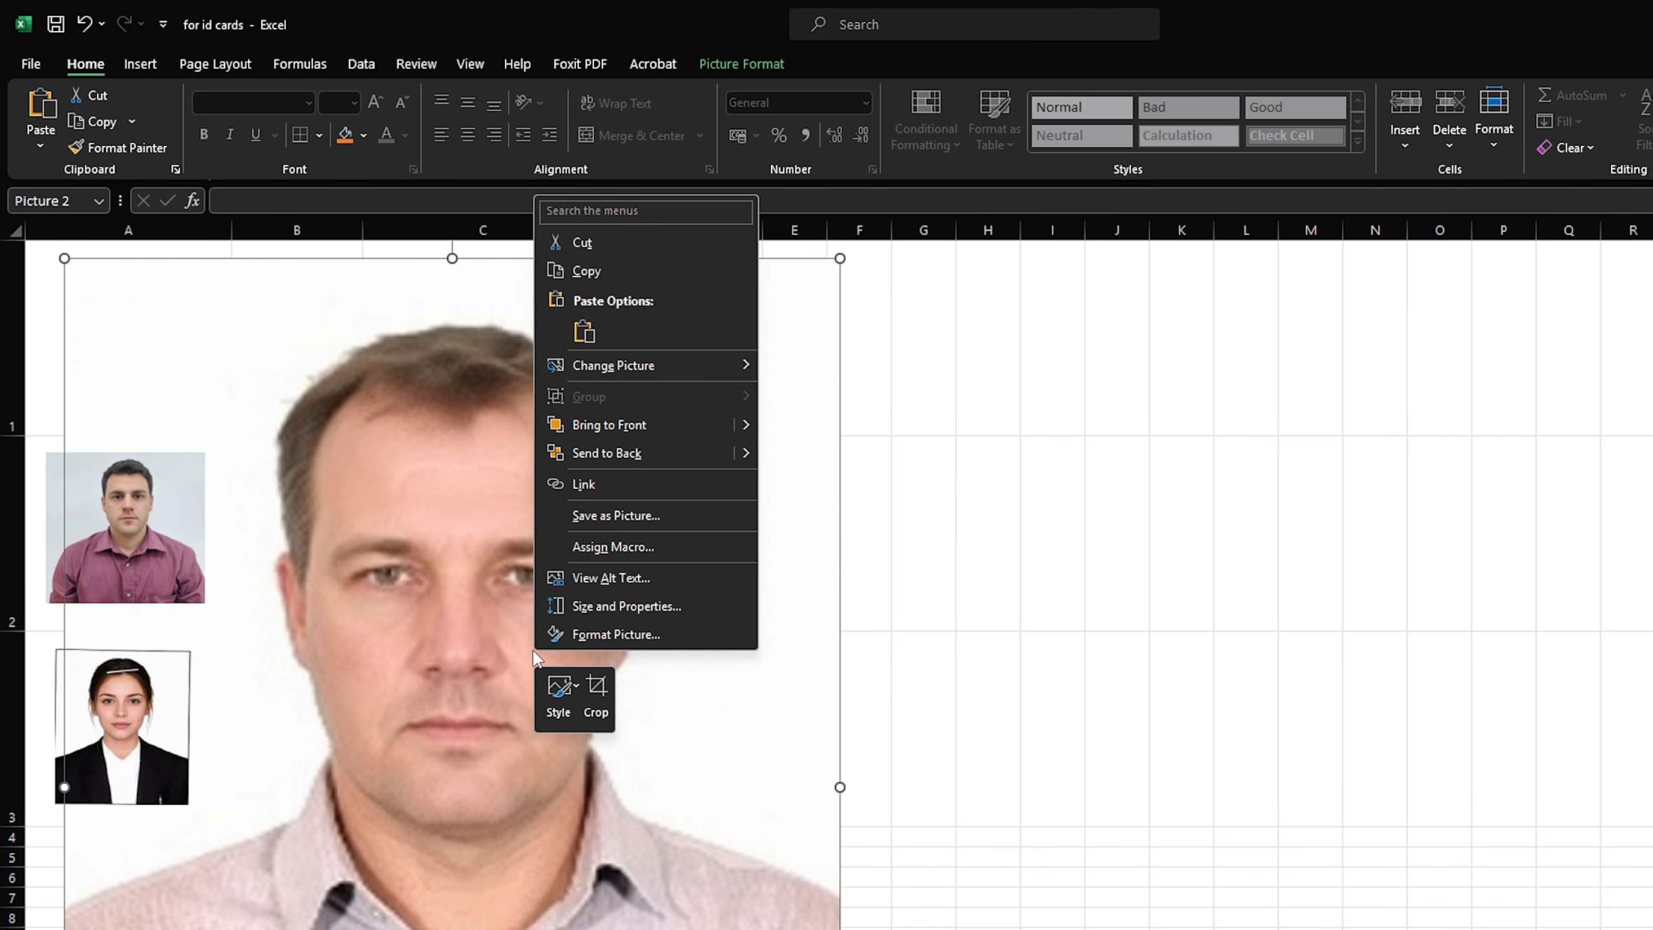
pyautogui.click(604, 517)
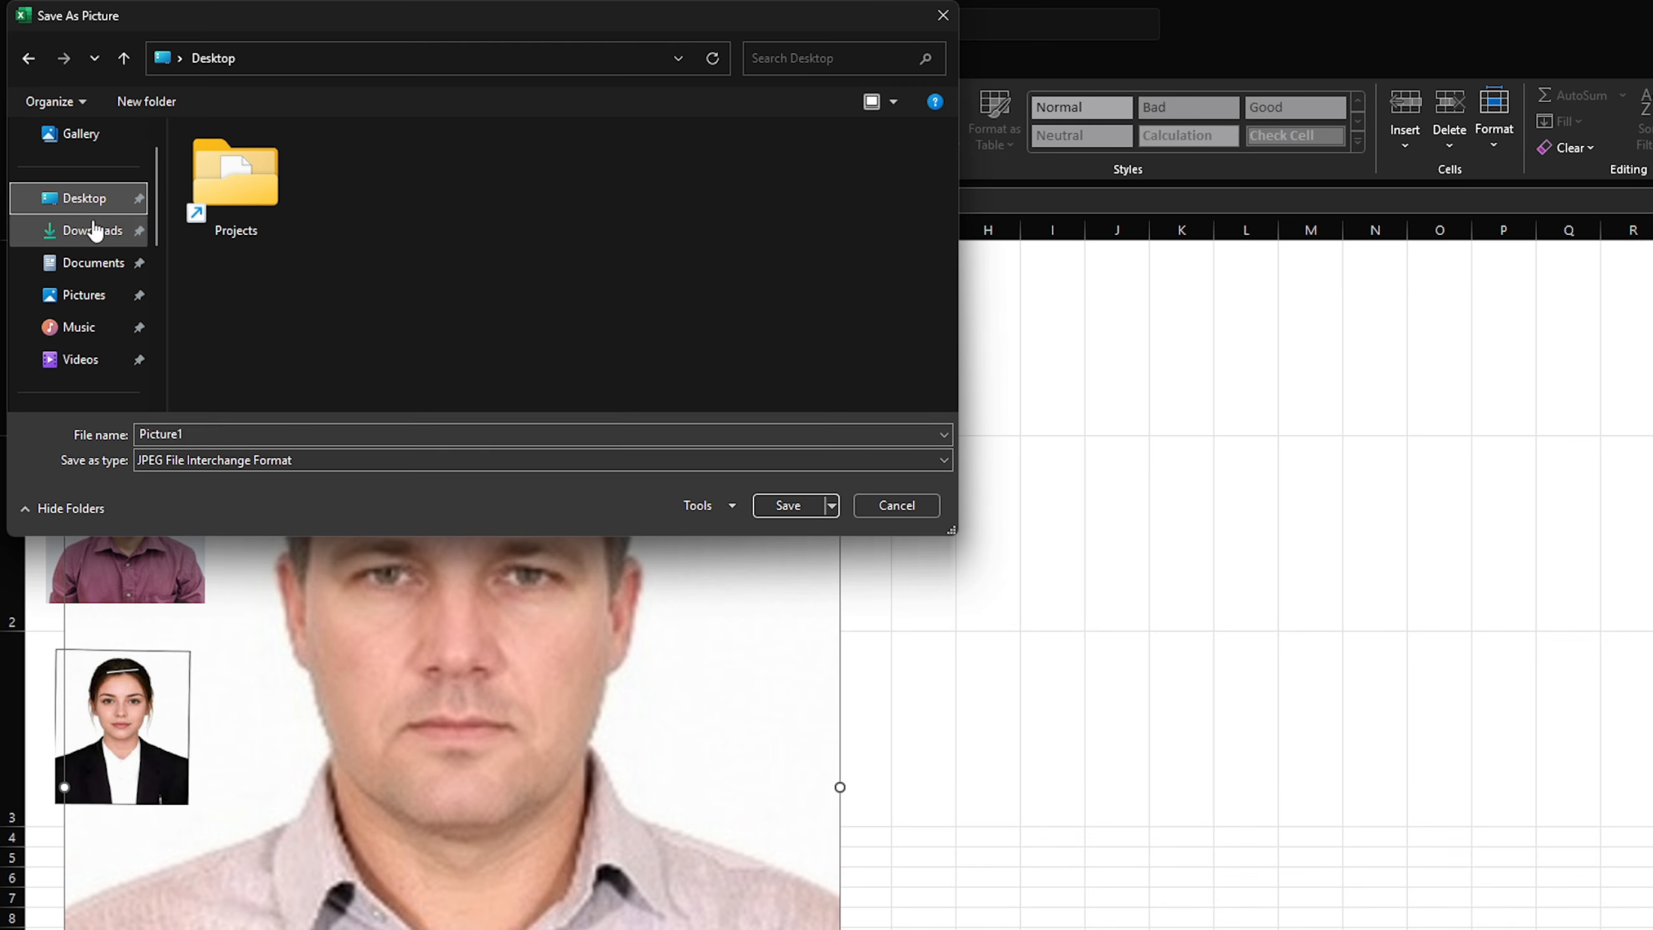
pyautogui.click(787, 506)
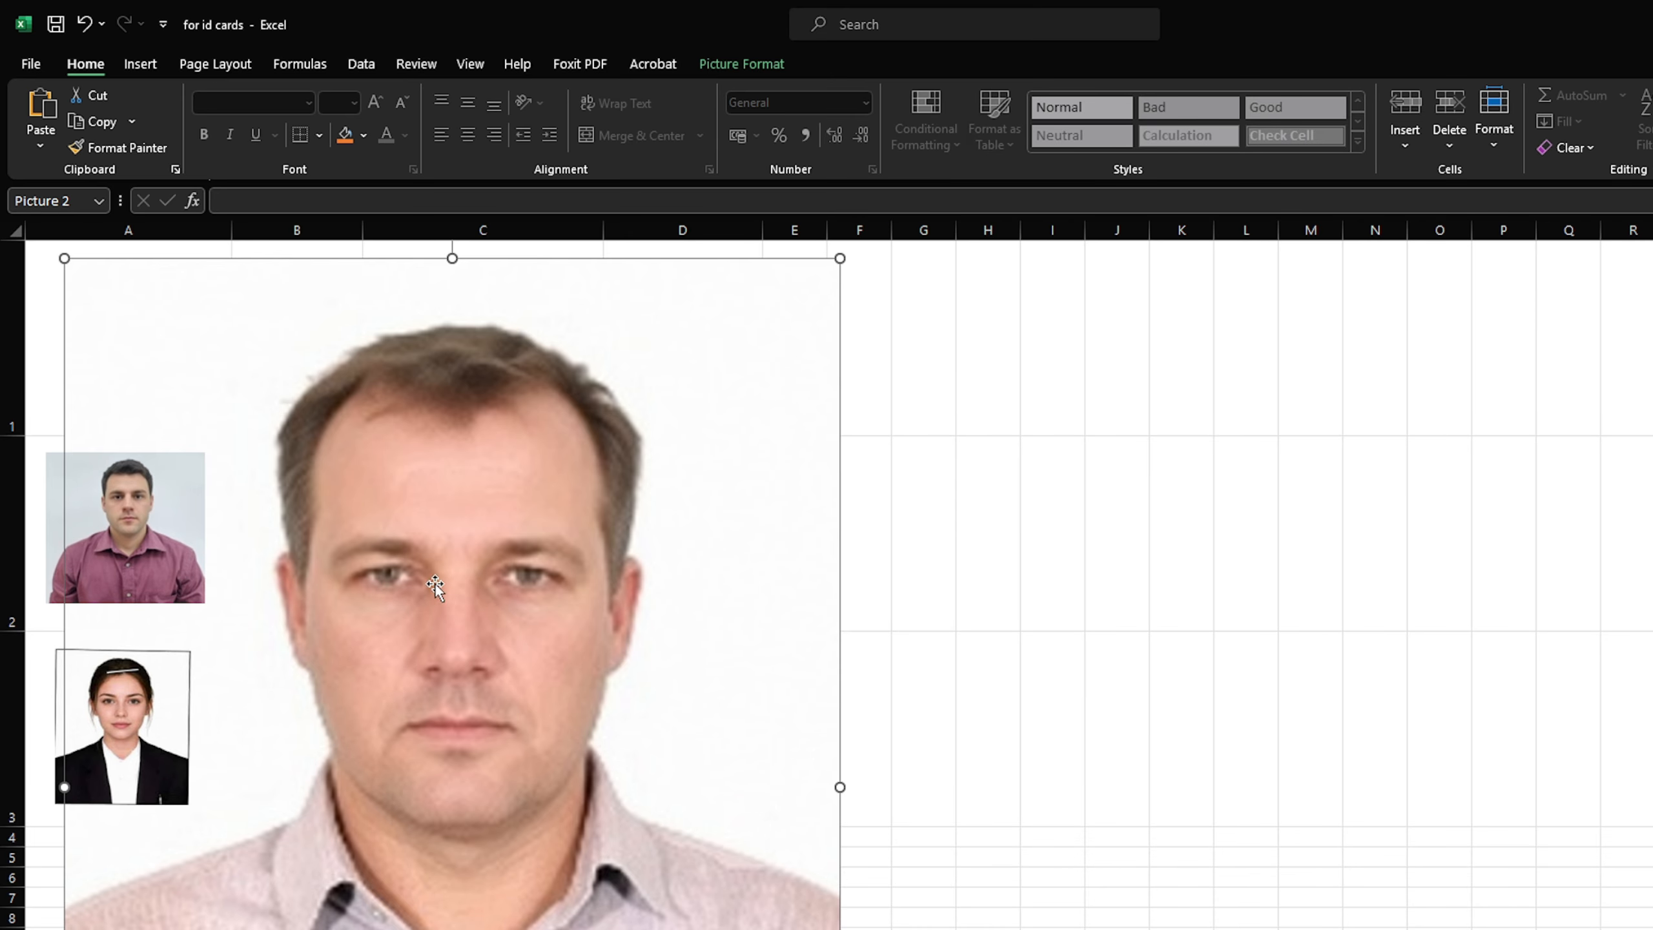
pyautogui.hotkey('ctrl', 'z')
# - Enlarge the row 2 photo, save it to the Desktop as the JPEG file Picture2, and undo the enlargement
pyautogui.click(139, 502)
pyautogui.moveTo(205, 604); pyautogui.dragTo(800, 873)
pyautogui.rightClick(488, 681)
pyautogui.click(570, 538)
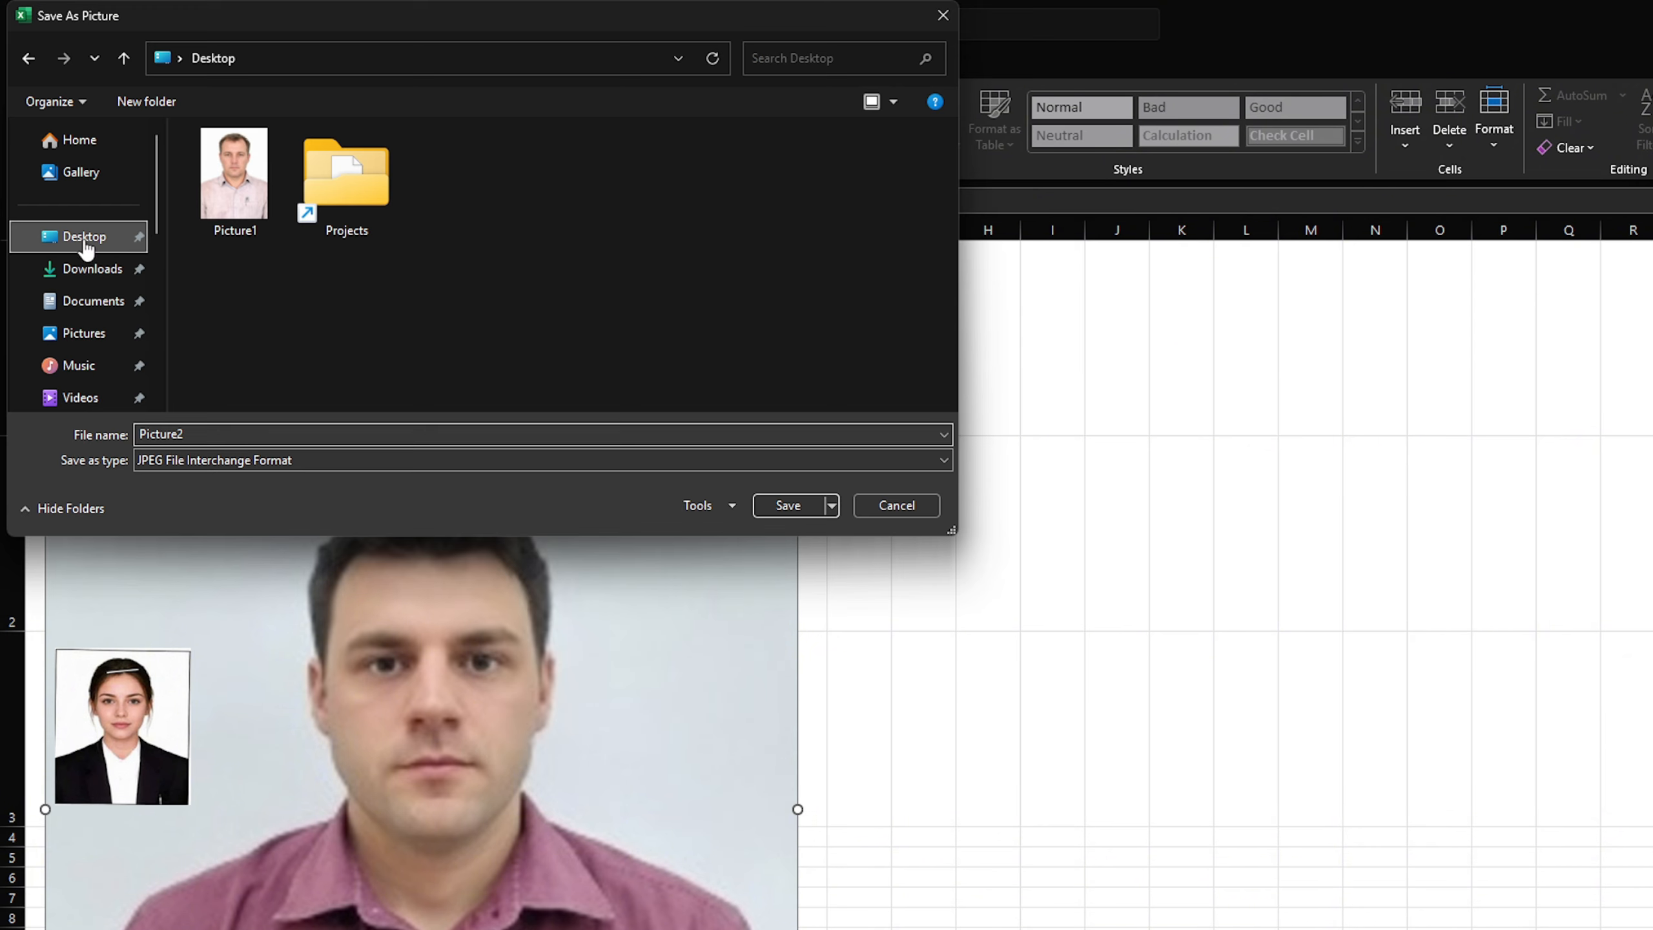
pyautogui.click(783, 516)
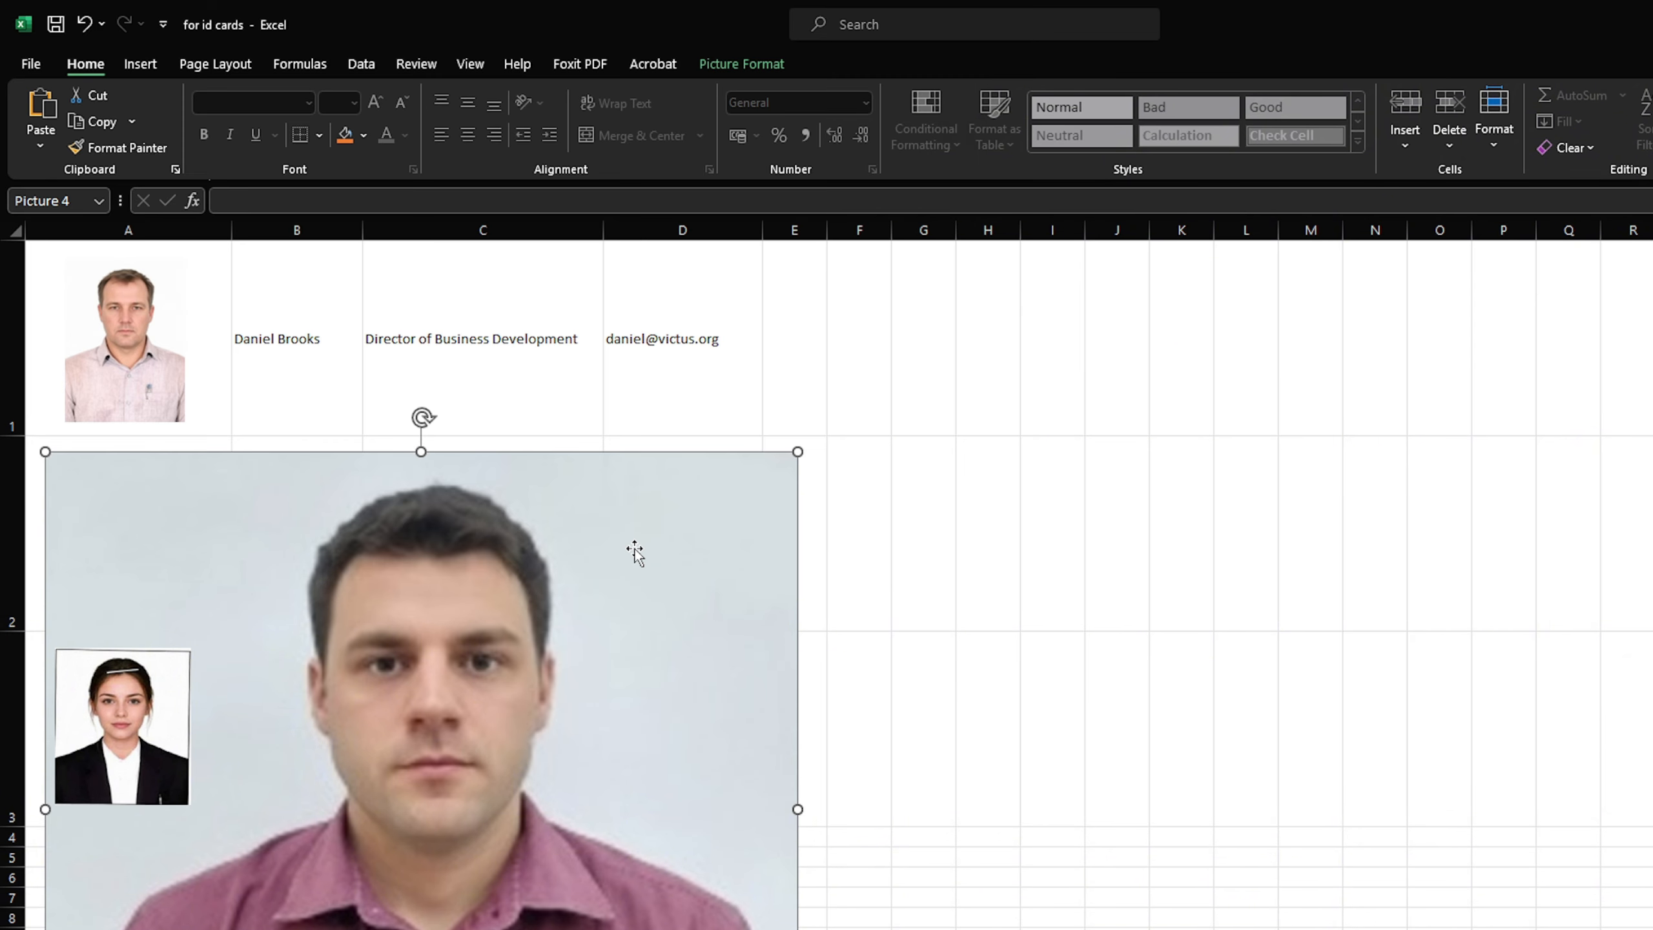
pyautogui.scroll(-2, 635, 550)
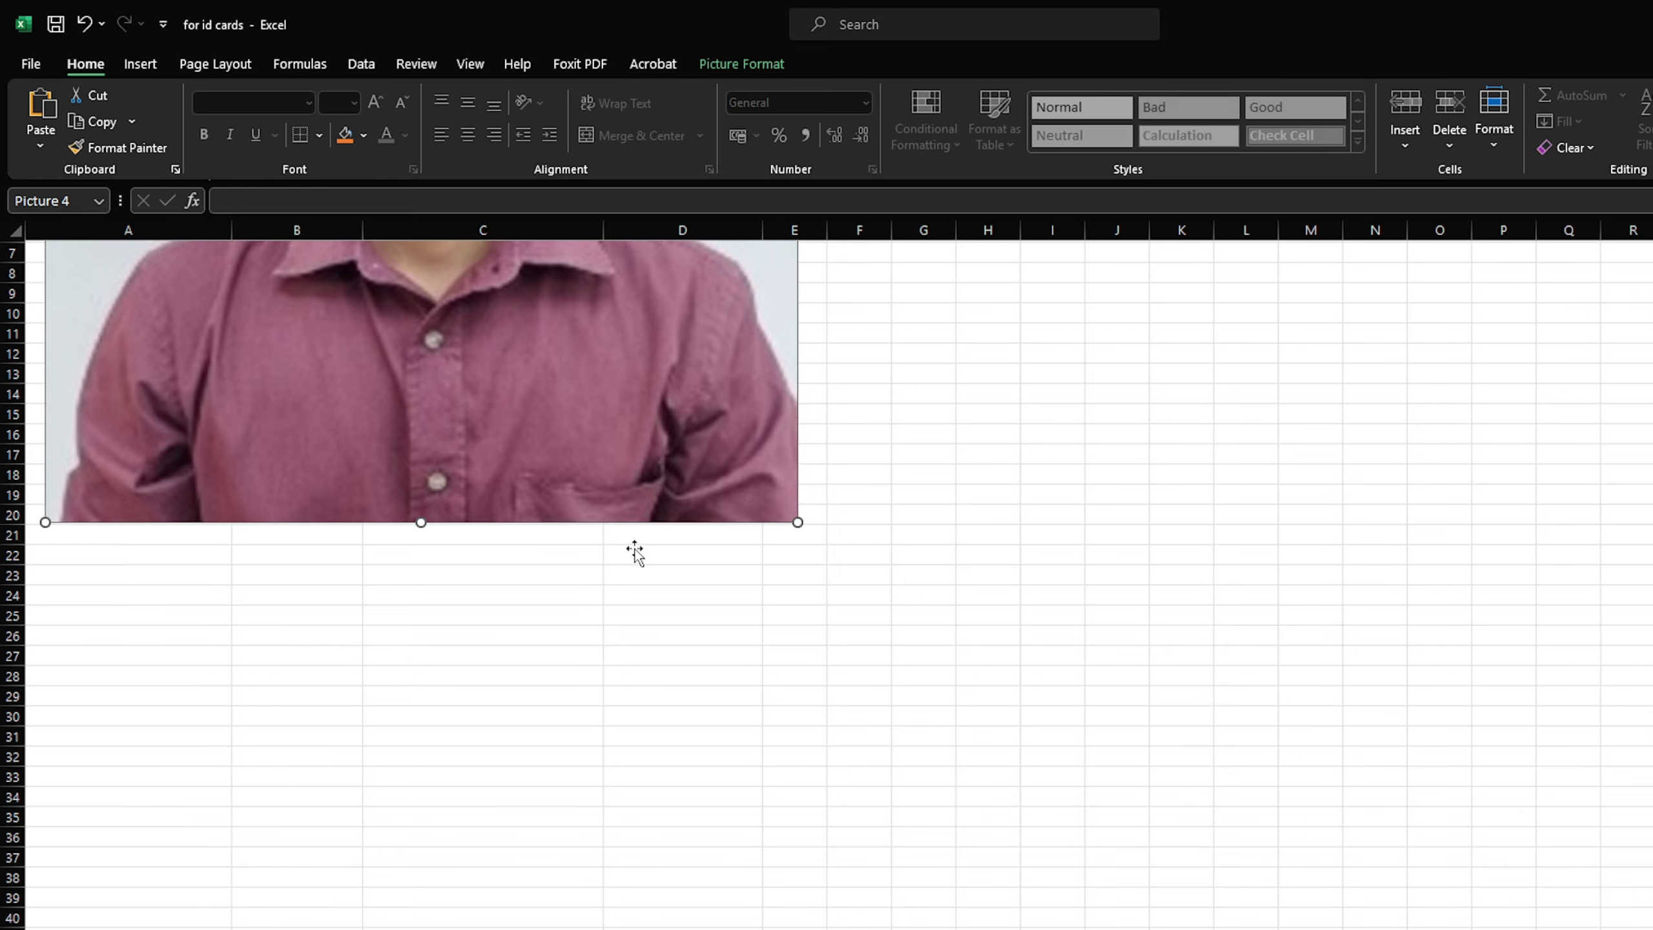
pyautogui.hotkey('ctrl', 'z')
# - Enlarge the row 3 photo, save it to the Desktop as the JPEG file Picture3, and undo the enlargement
pyautogui.click(137, 501)
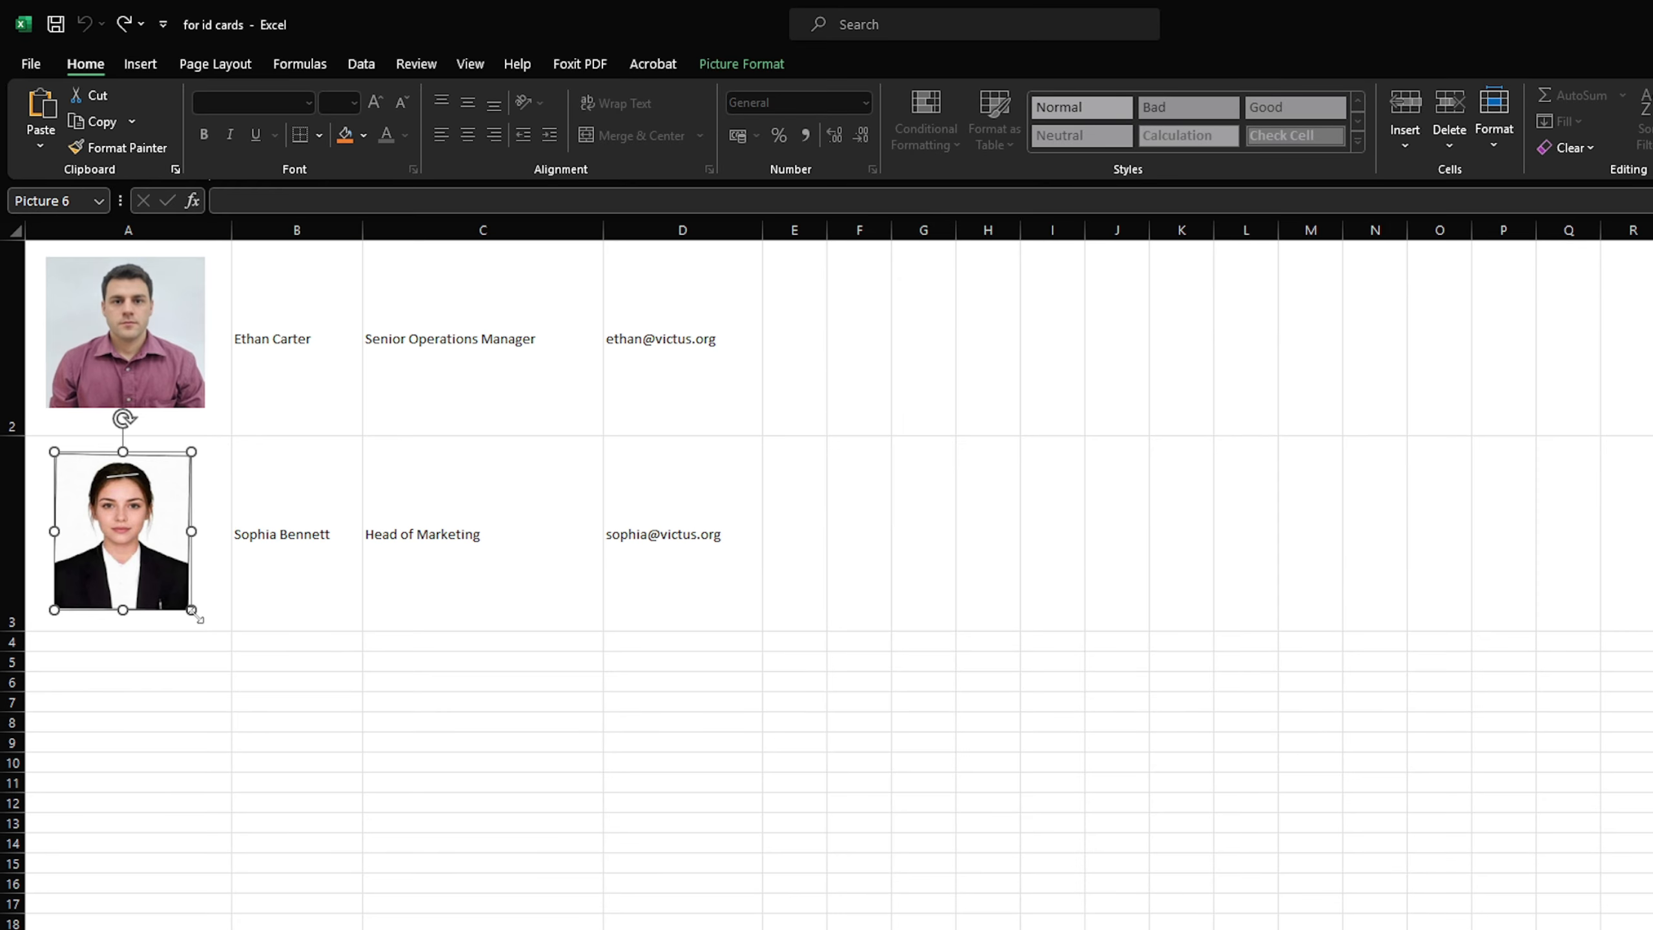
pyautogui.moveTo(195, 610); pyautogui.dragTo(749, 687)
pyautogui.rightClick(488, 674)
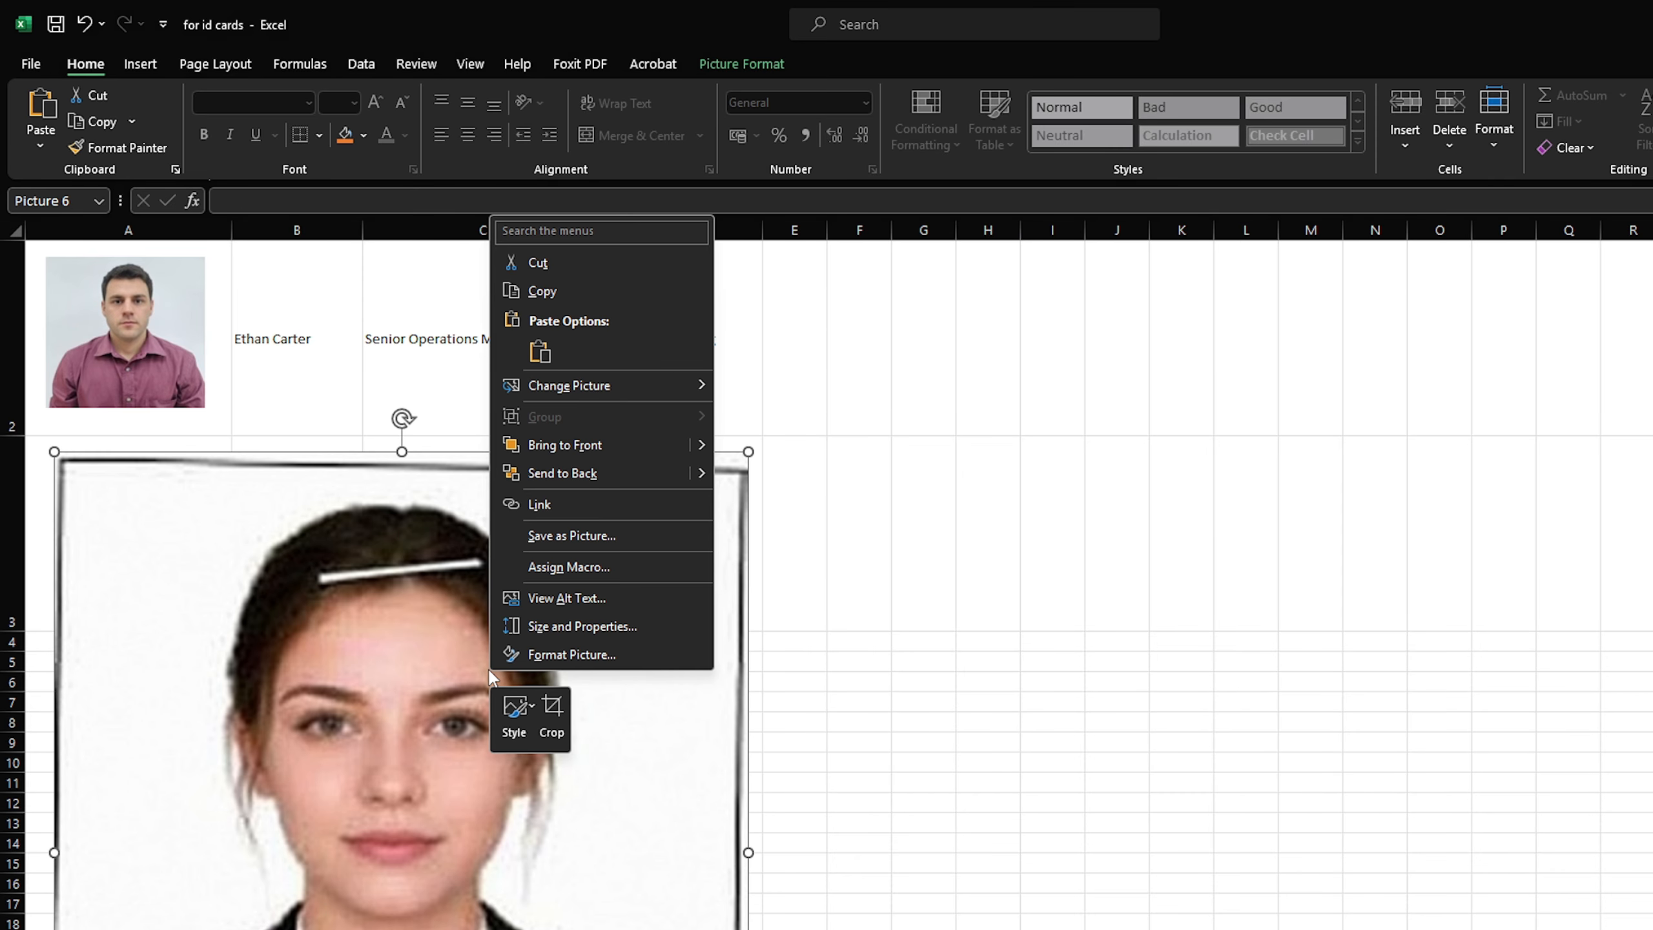
pyautogui.click(570, 534)
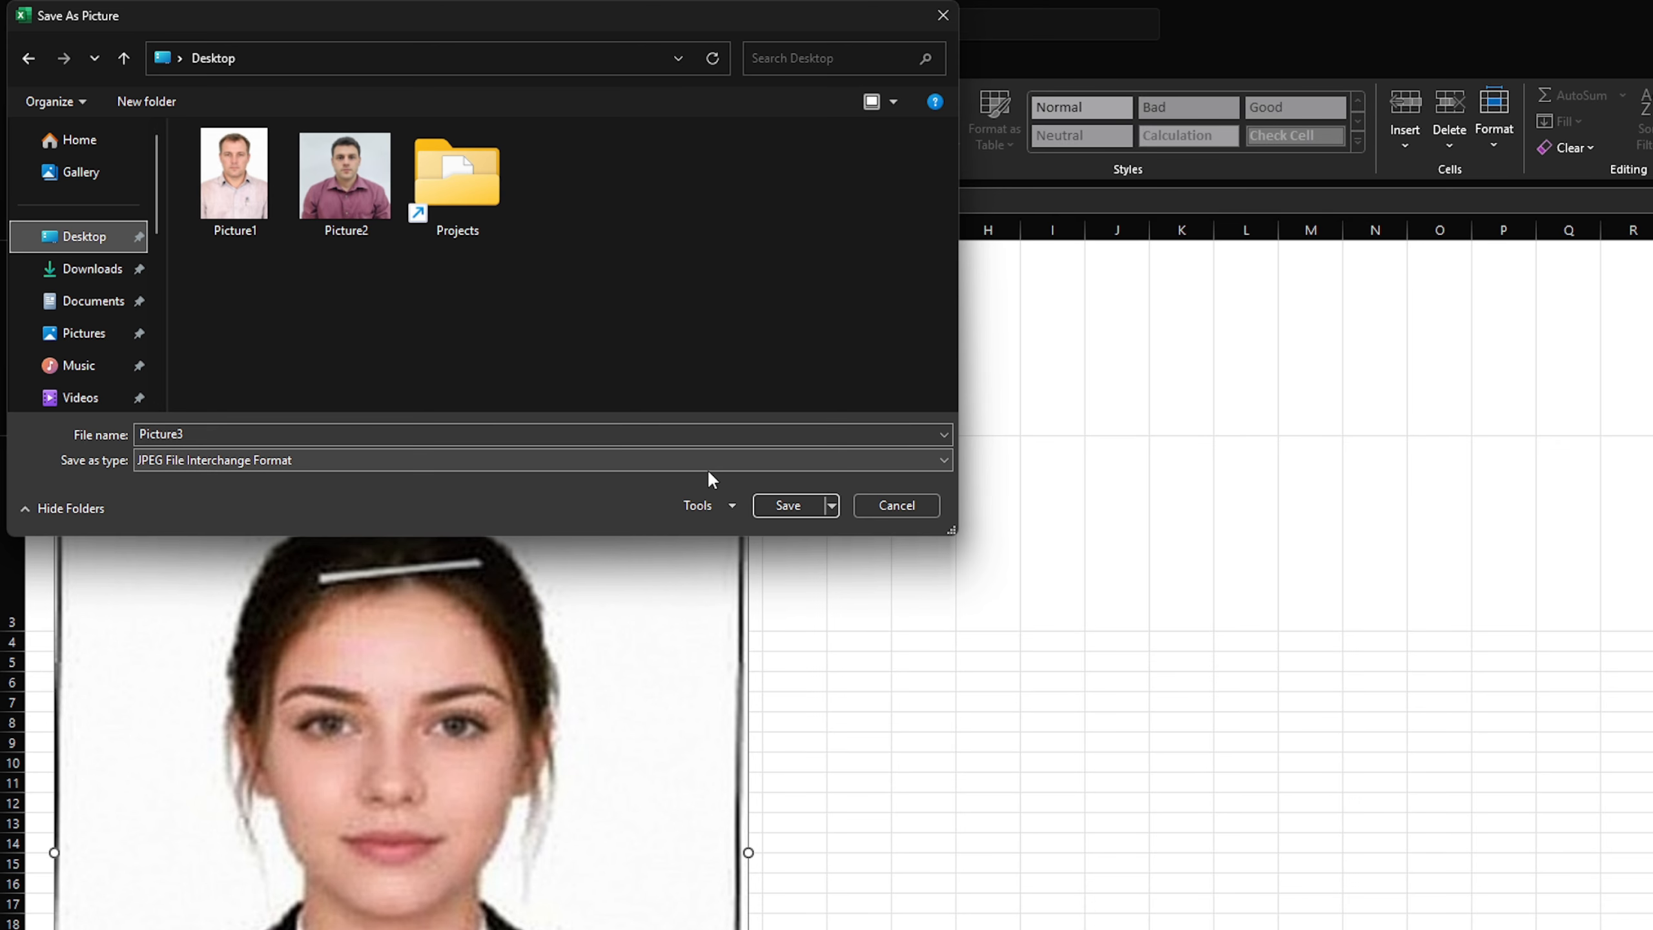
pyautogui.press('Return')
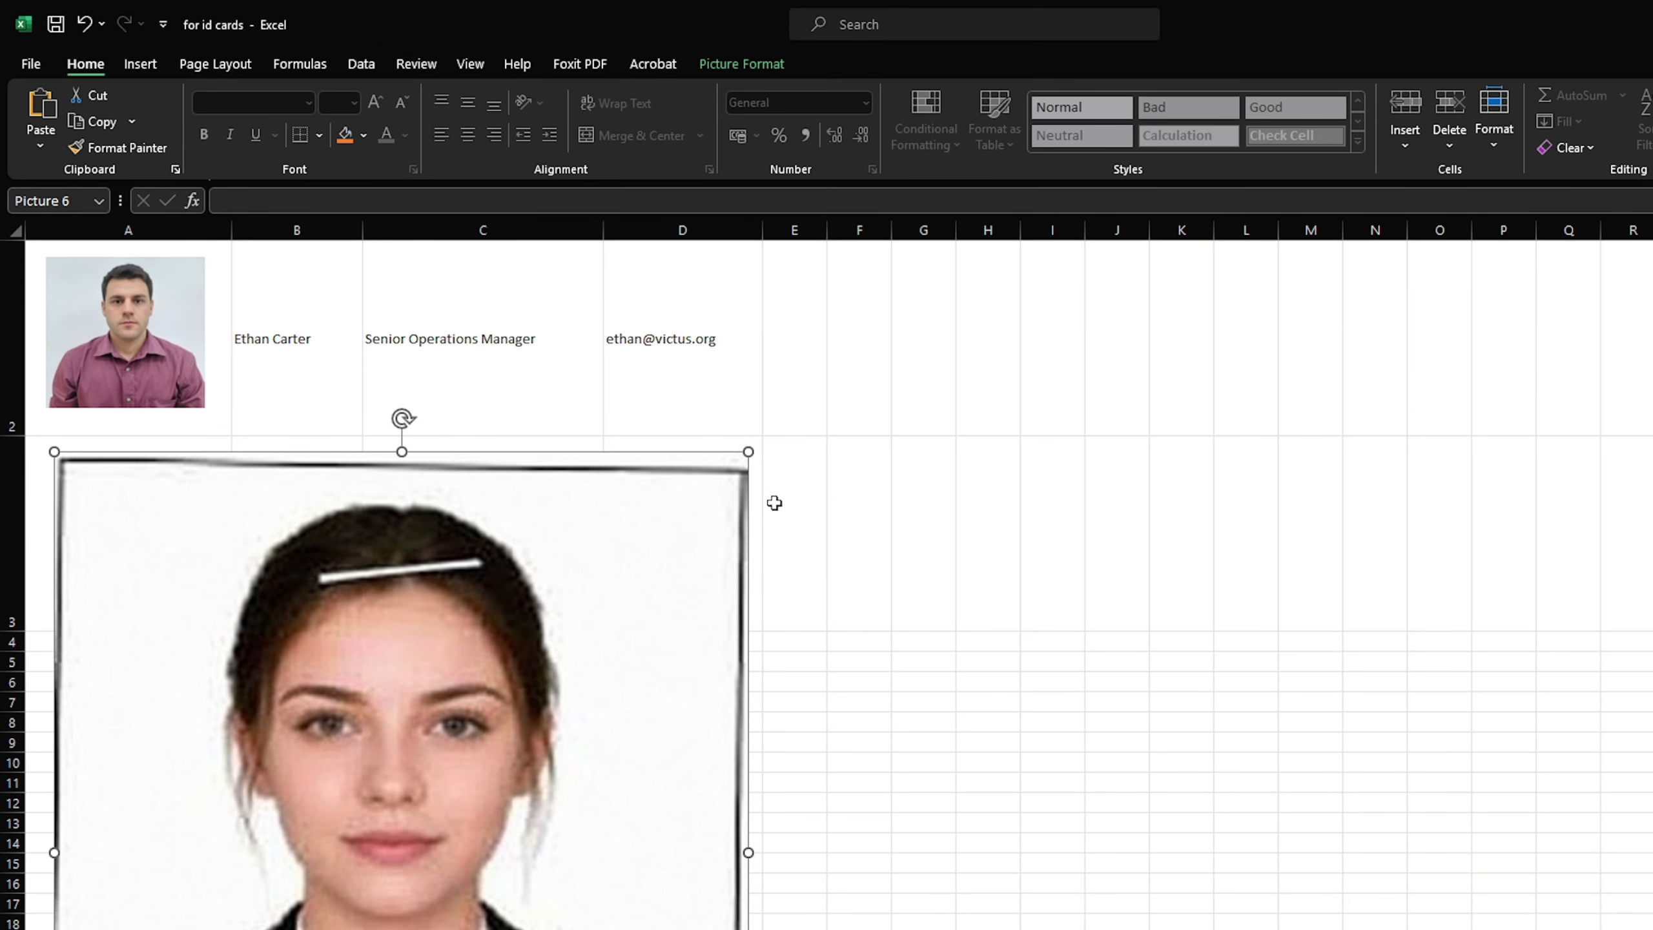
pyautogui.hotkey('ctrl', 'z')
# - Switch to ChatGPT in the browser and attach Picture1 from the Desktop to the message
pyautogui.hotkey('alt', 'Tab')
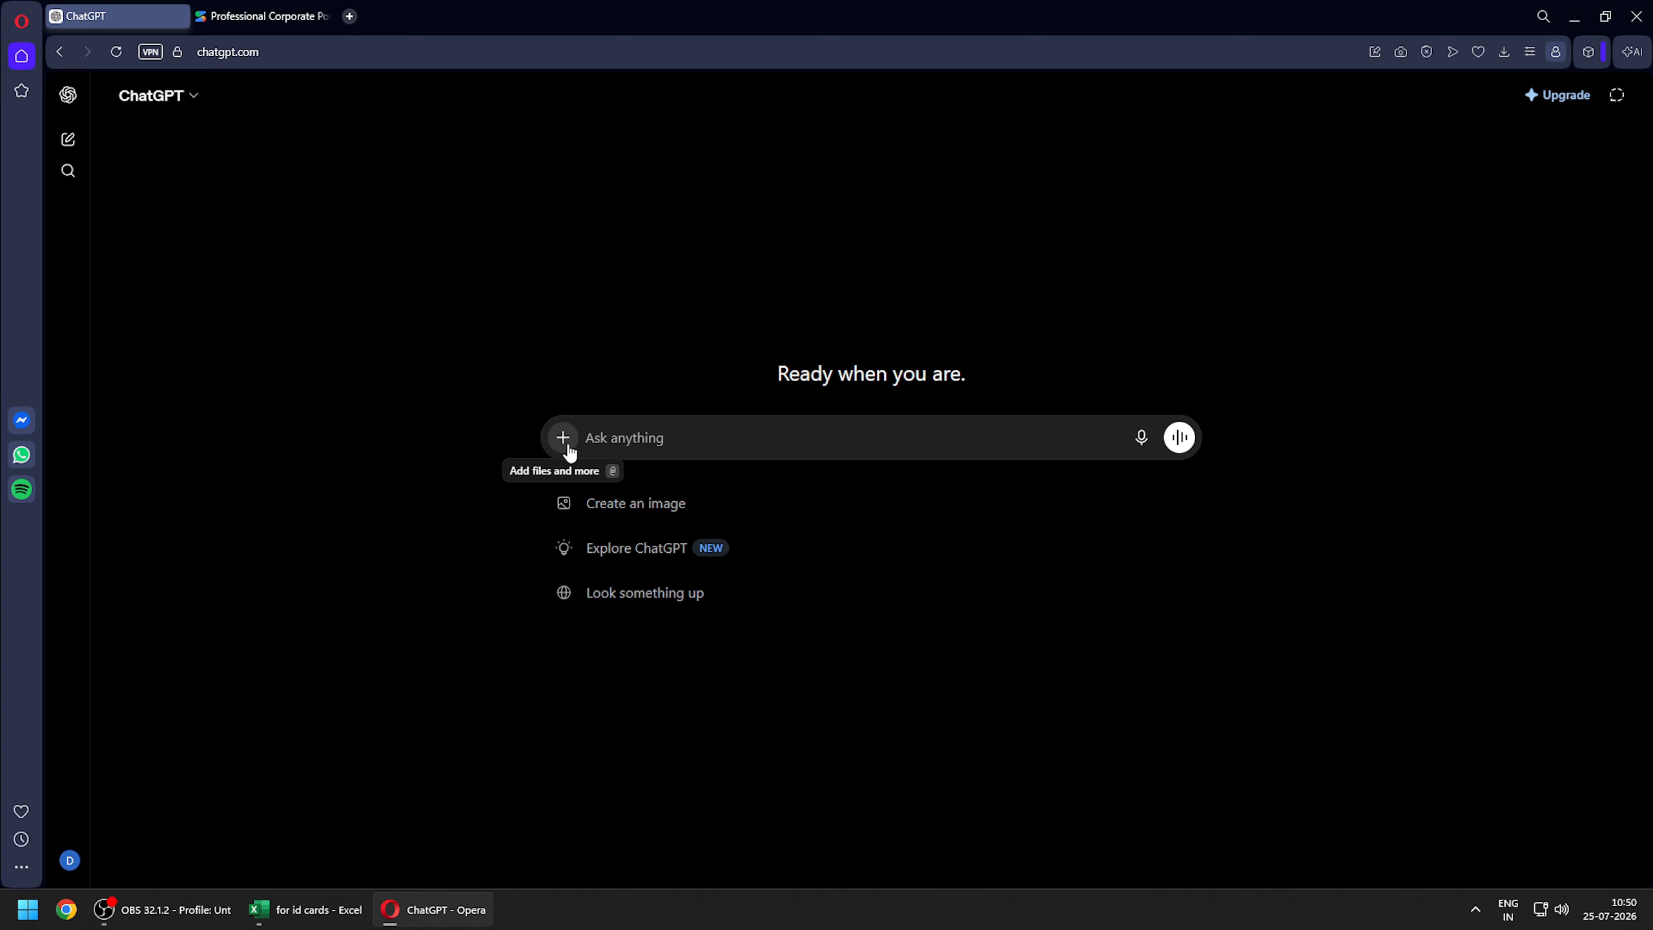
pyautogui.click(565, 440)
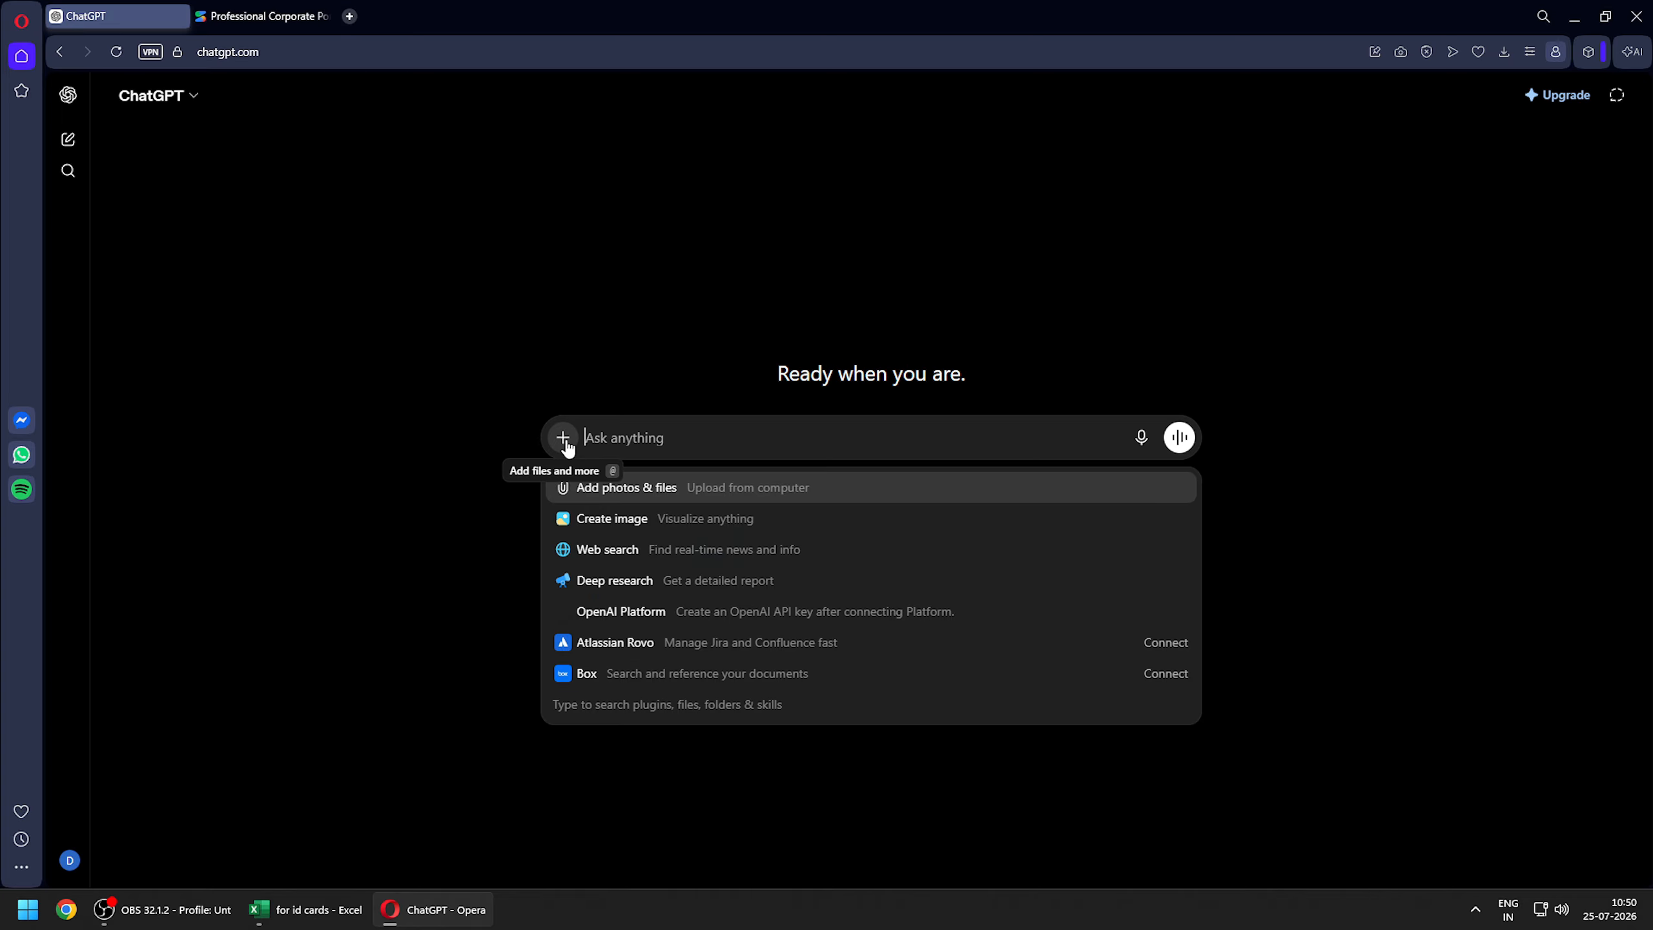
pyautogui.click(565, 488)
pyautogui.click(775, 328)
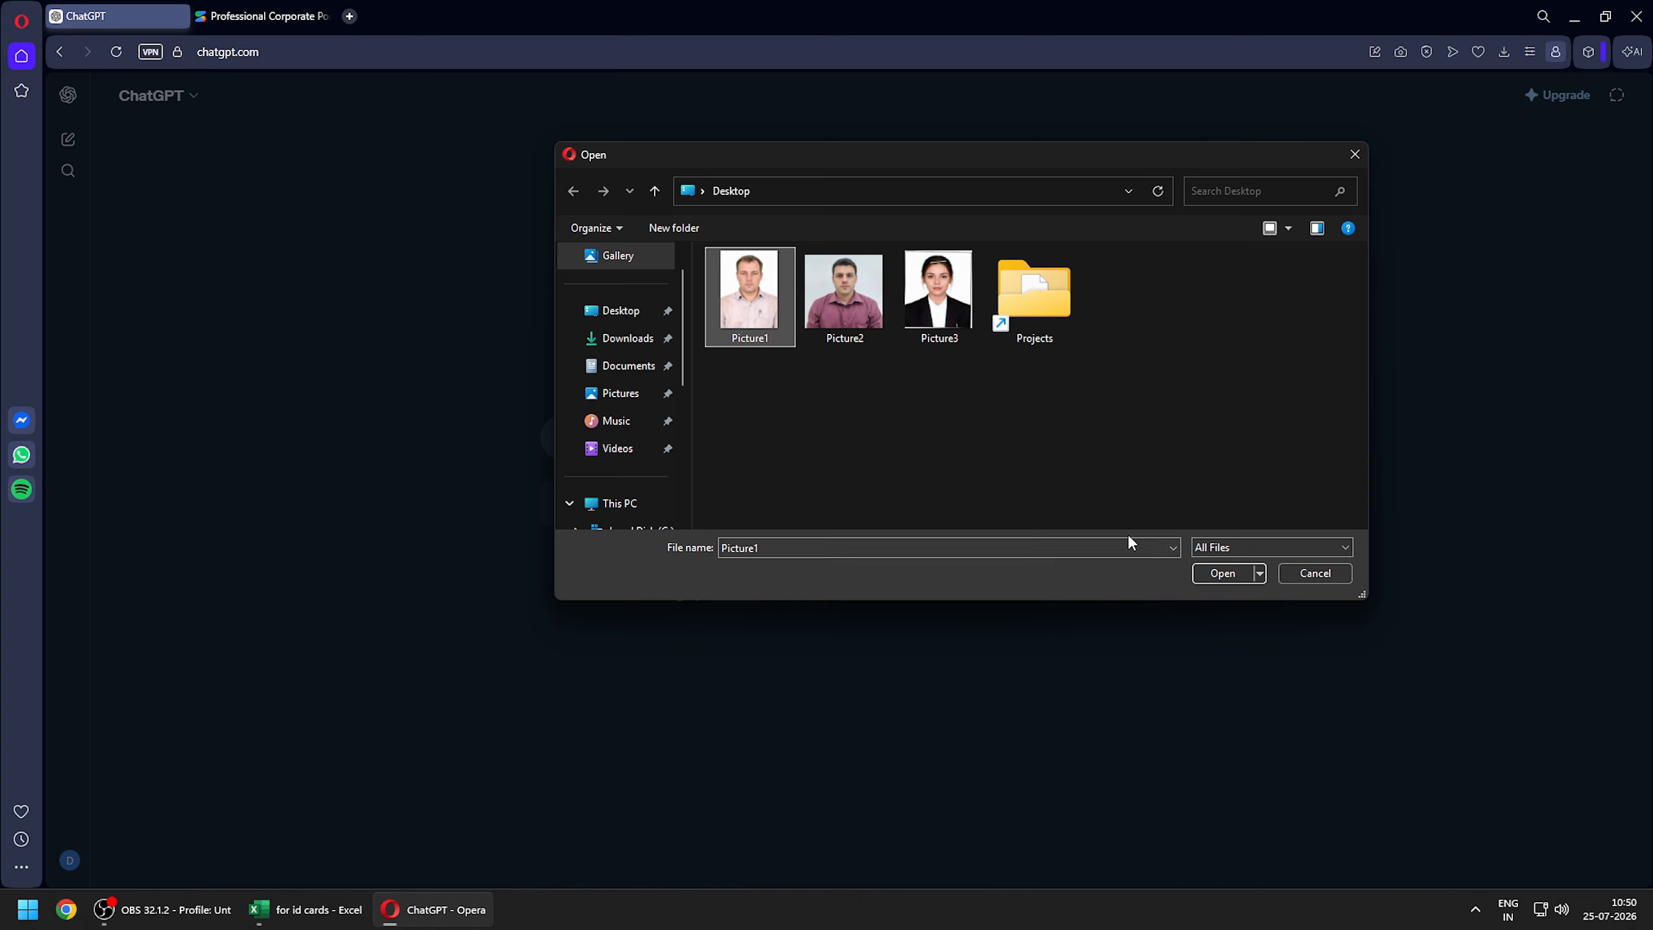
pyautogui.click(1216, 569)
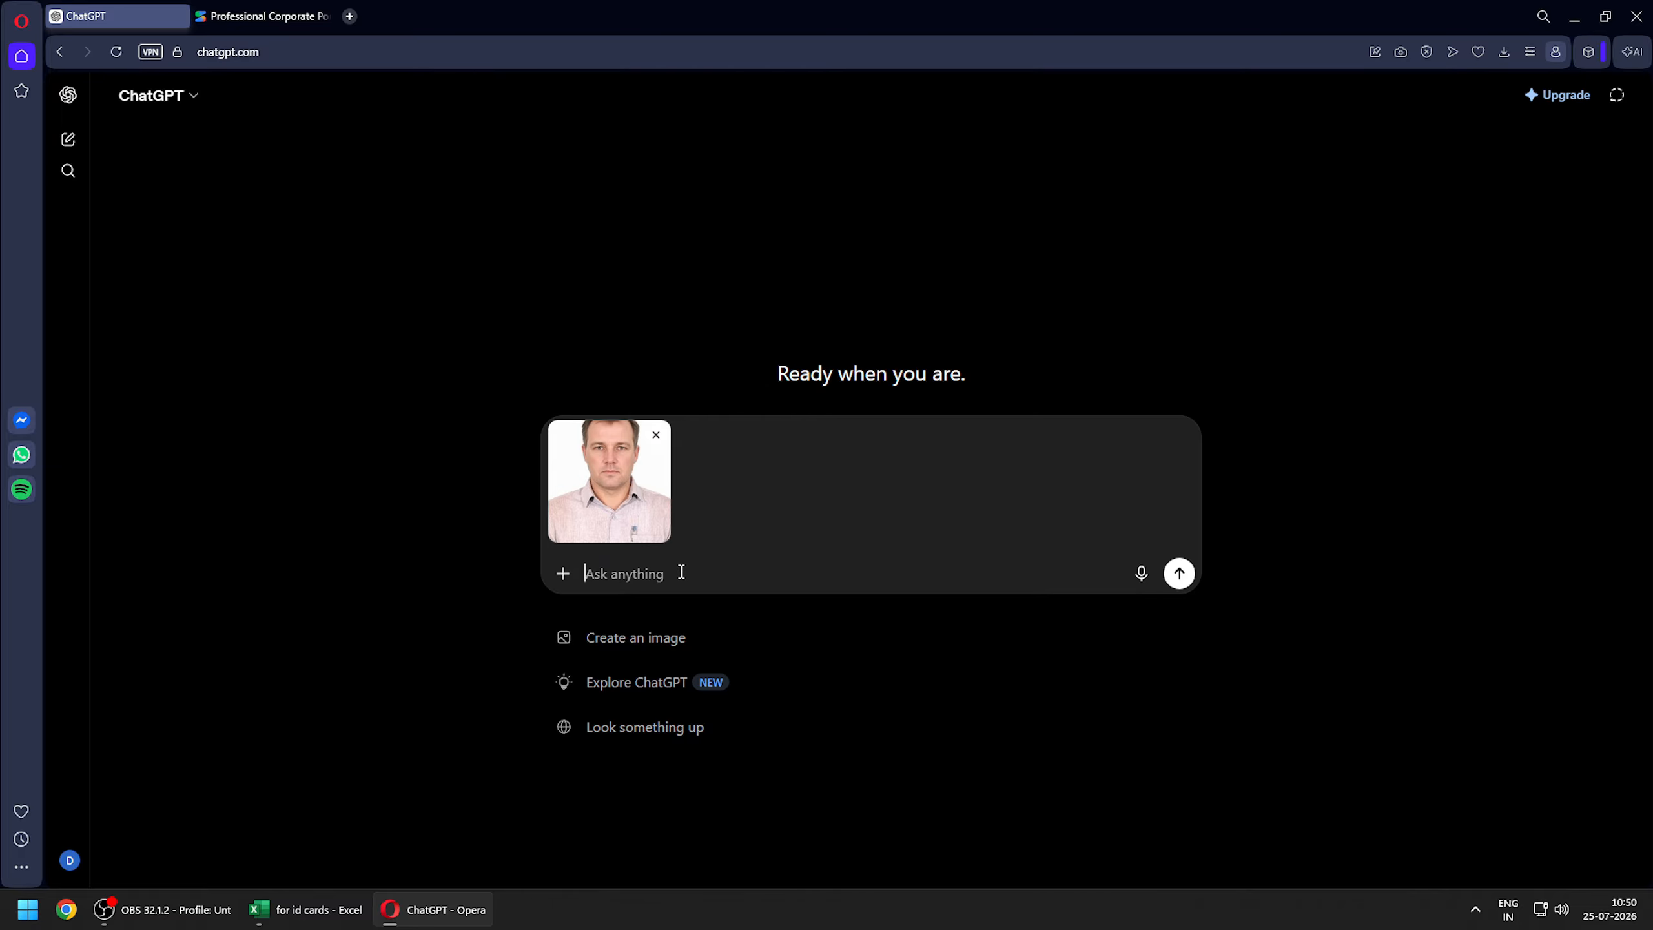
# - Paste the copied half-body corporate portrait prompt with a solid white background and send it with the attached photo
pyautogui.rightClick(627, 577)
pyautogui.click(674, 448)
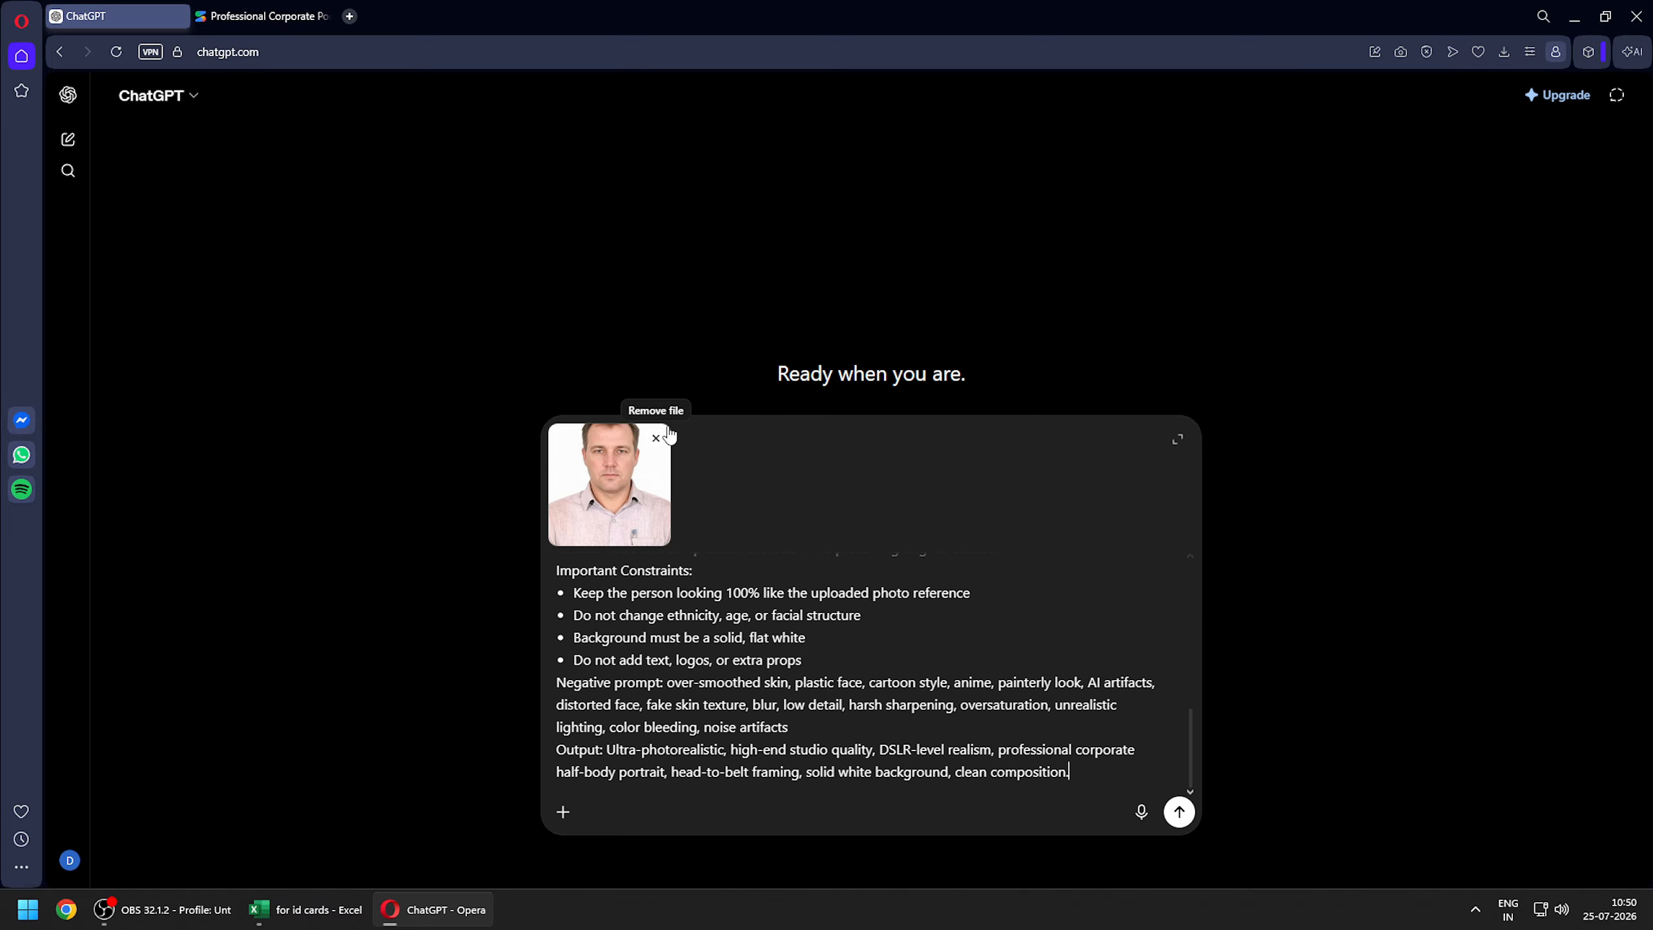
pyautogui.click(1178, 811)
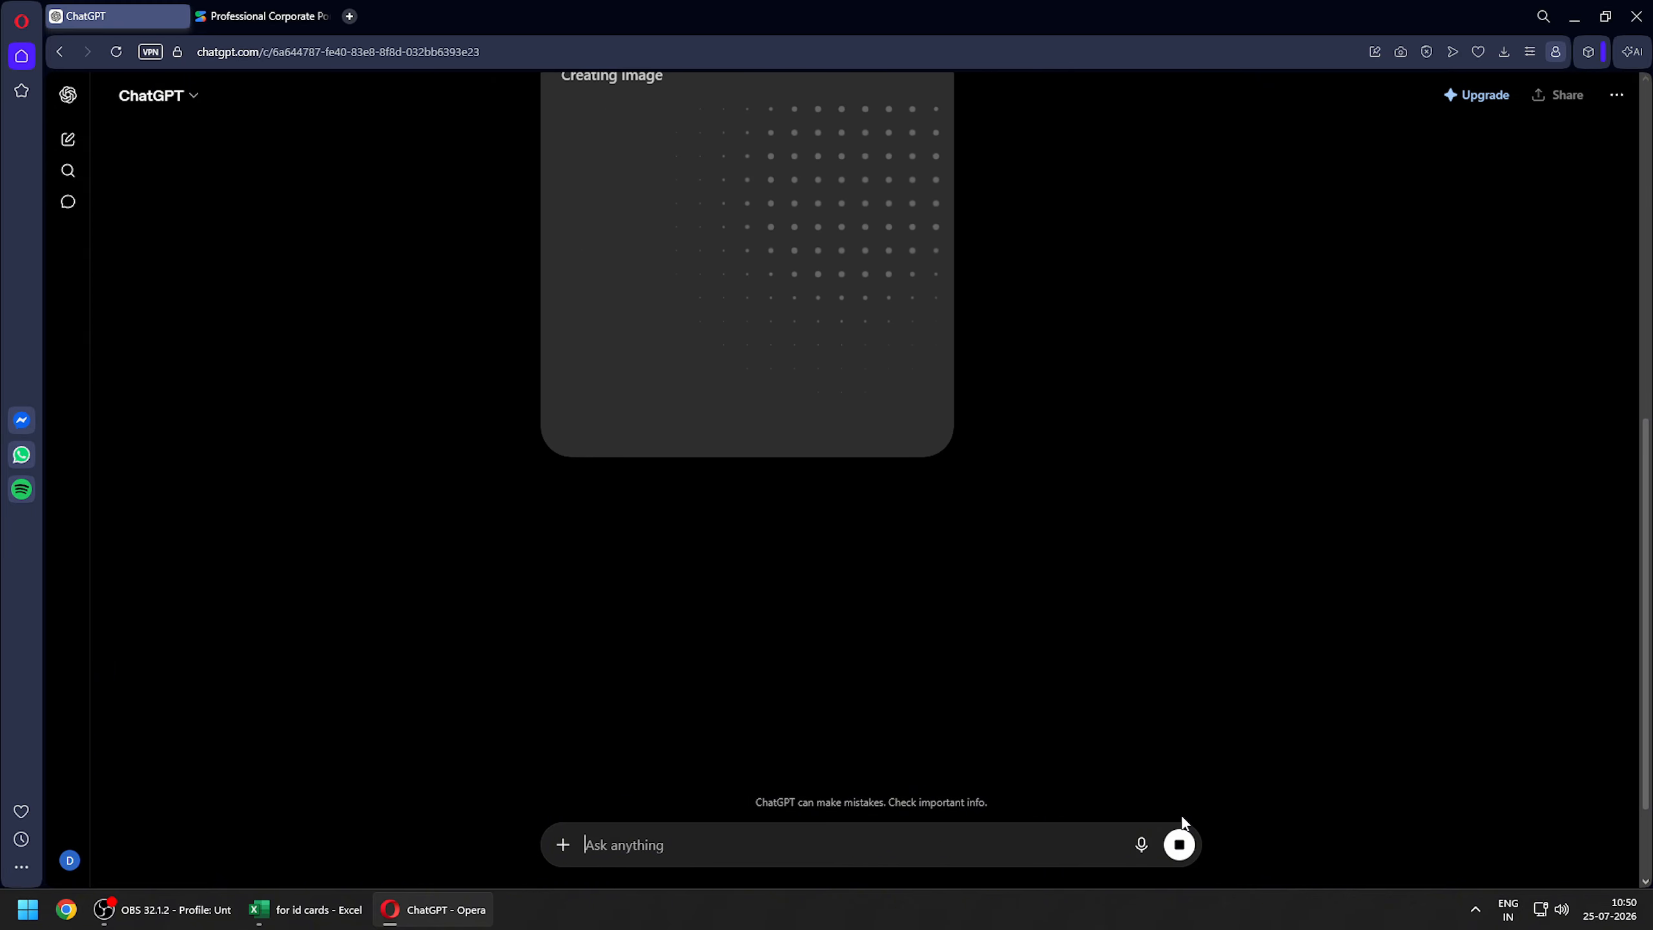
# - Send the same corporate portrait prompt with the photo of the man in the maroon shirt
pyautogui.scroll(3, 1202, 535)
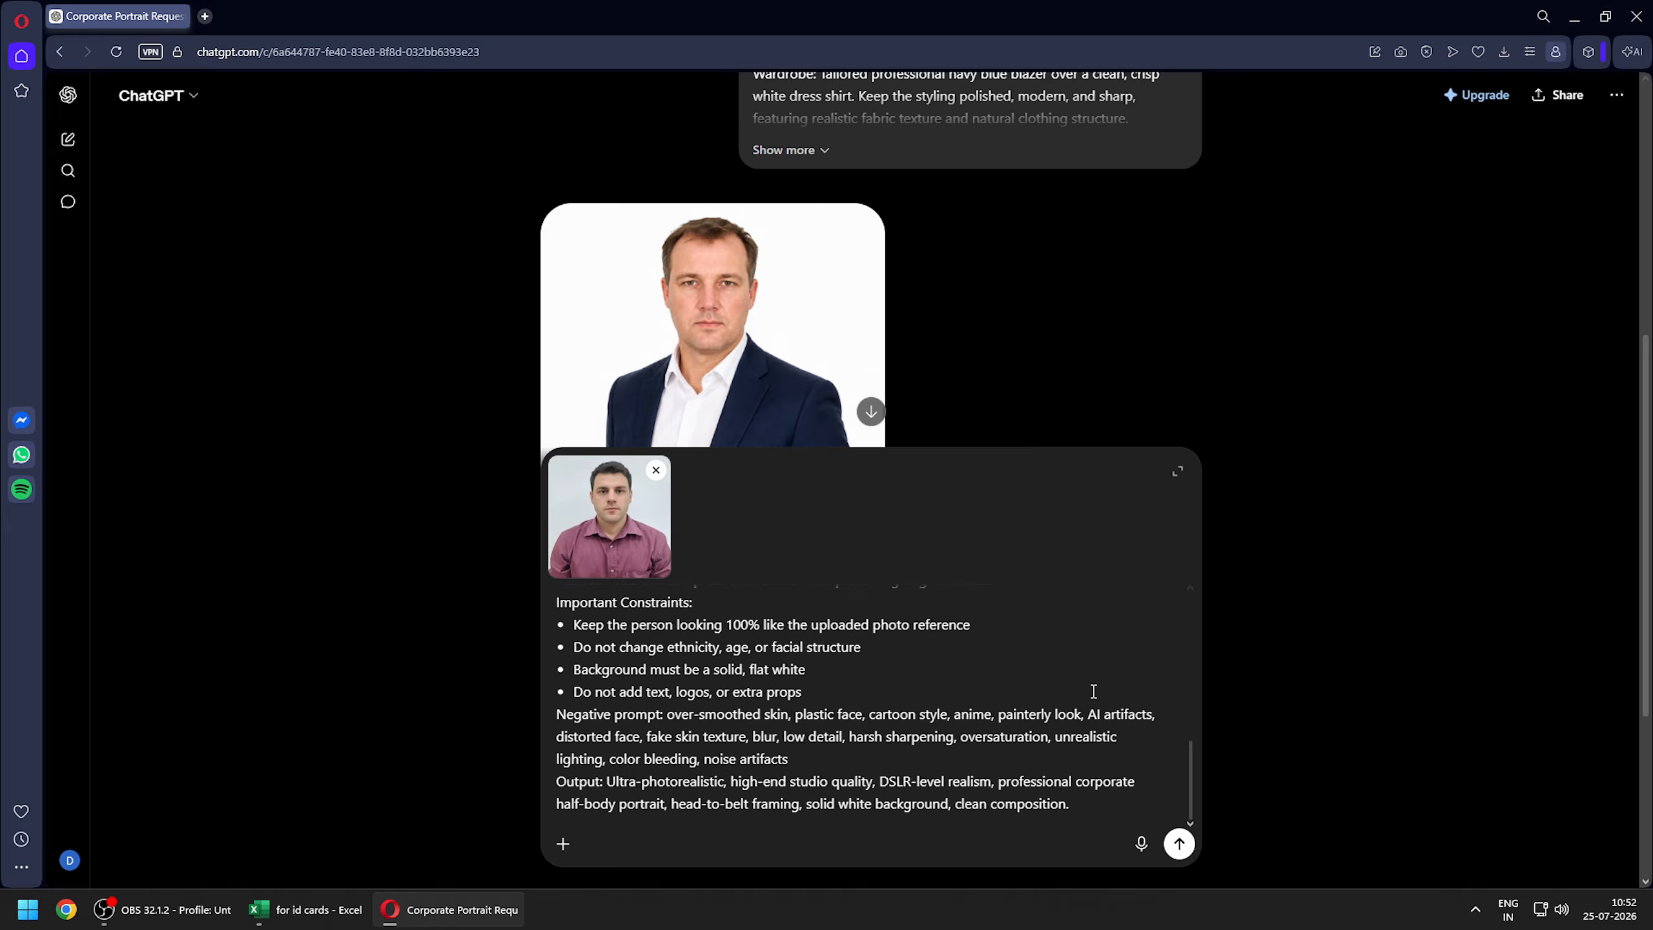
pyautogui.click(1179, 843)
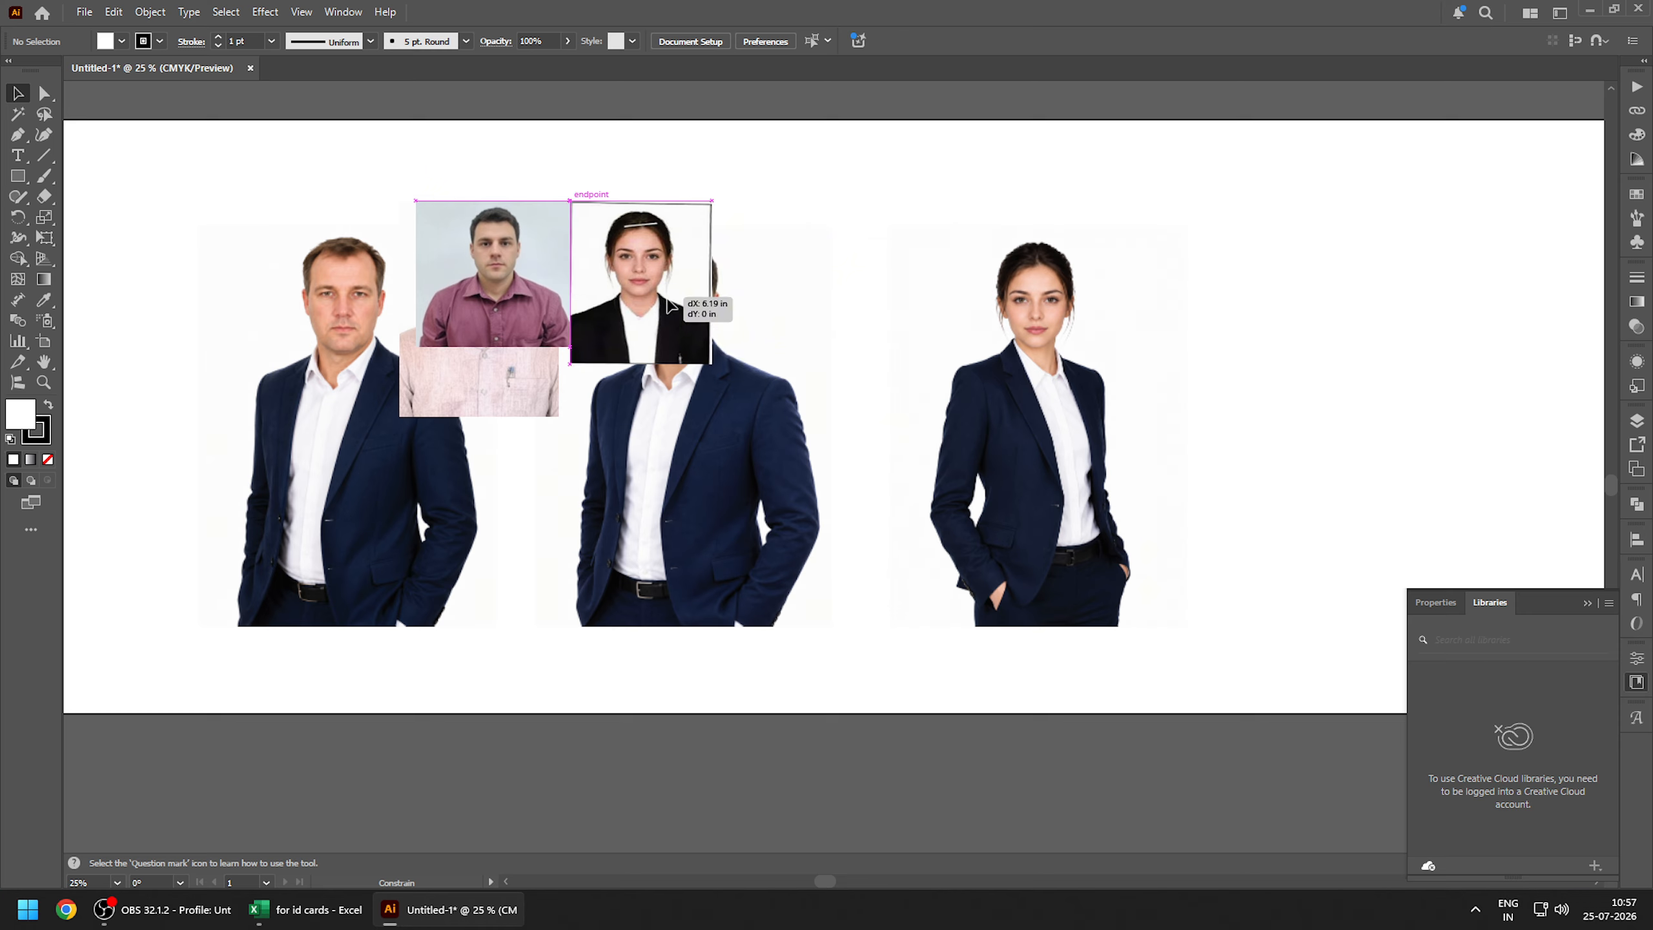
# - Move the three original photos on the Illustrator artboard so each sits beside its generated portrait
pyautogui.moveTo(645, 287); pyautogui.dragTo(902, 287)
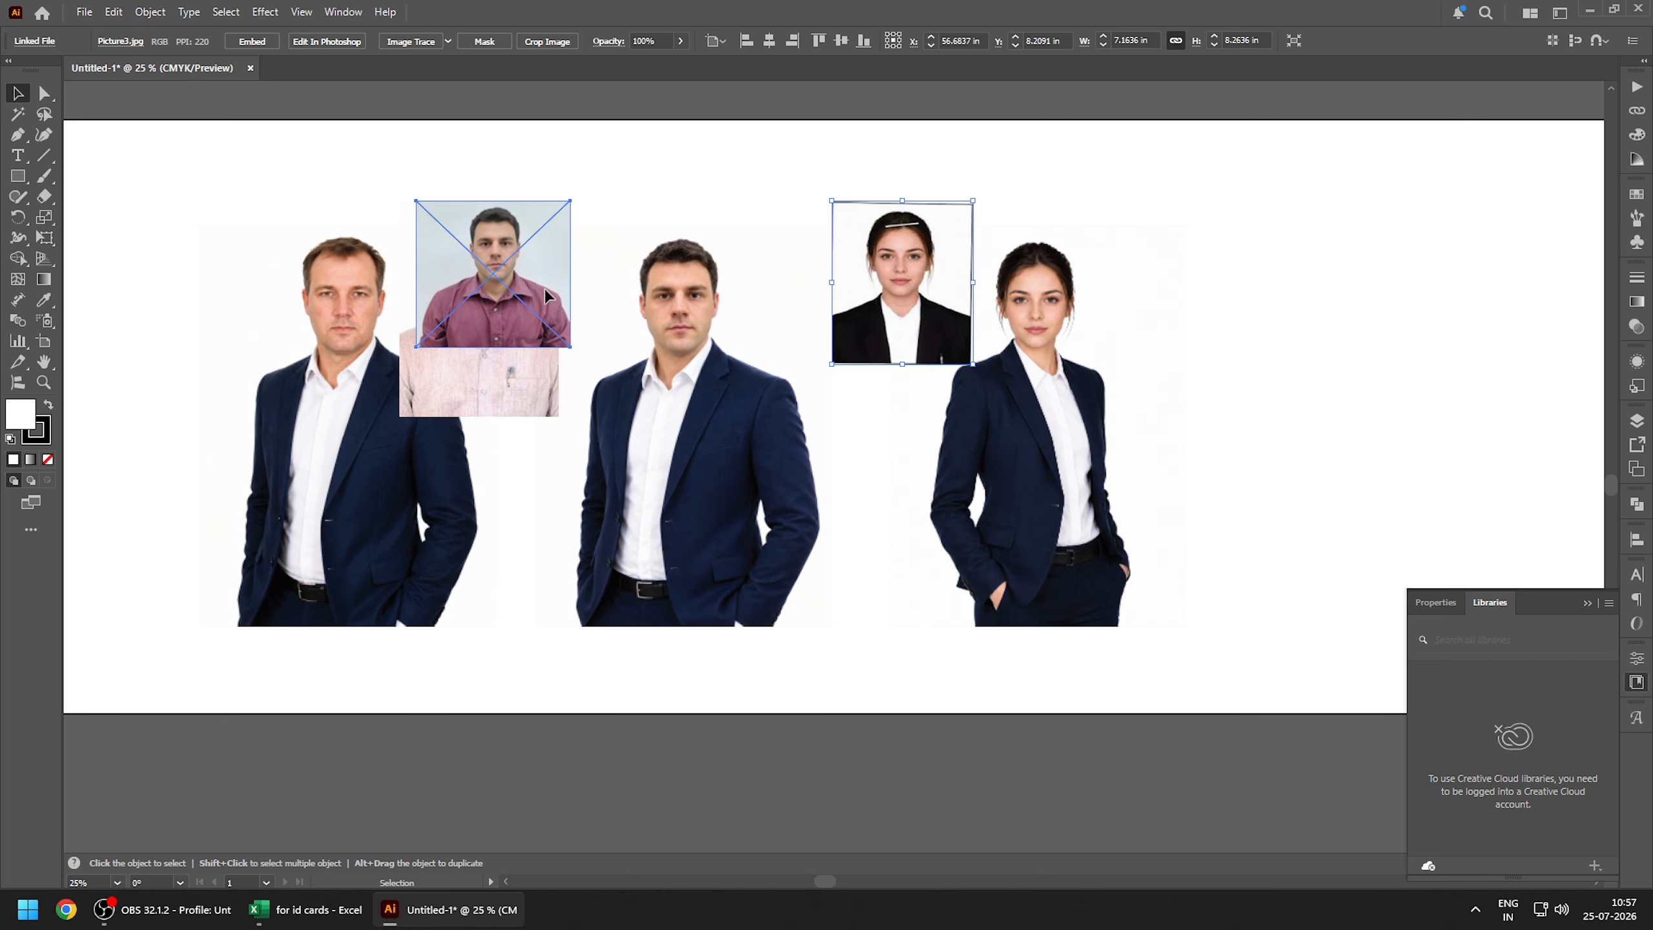
pyautogui.moveTo(545, 287); pyautogui.dragTo(597, 289)
pyautogui.moveTo(477, 367); pyautogui.dragTo(186, 370)
# - Compare the face in each original photo closely with the matching generated portrait for all three people
pyautogui.scroll(4, 153, 295)
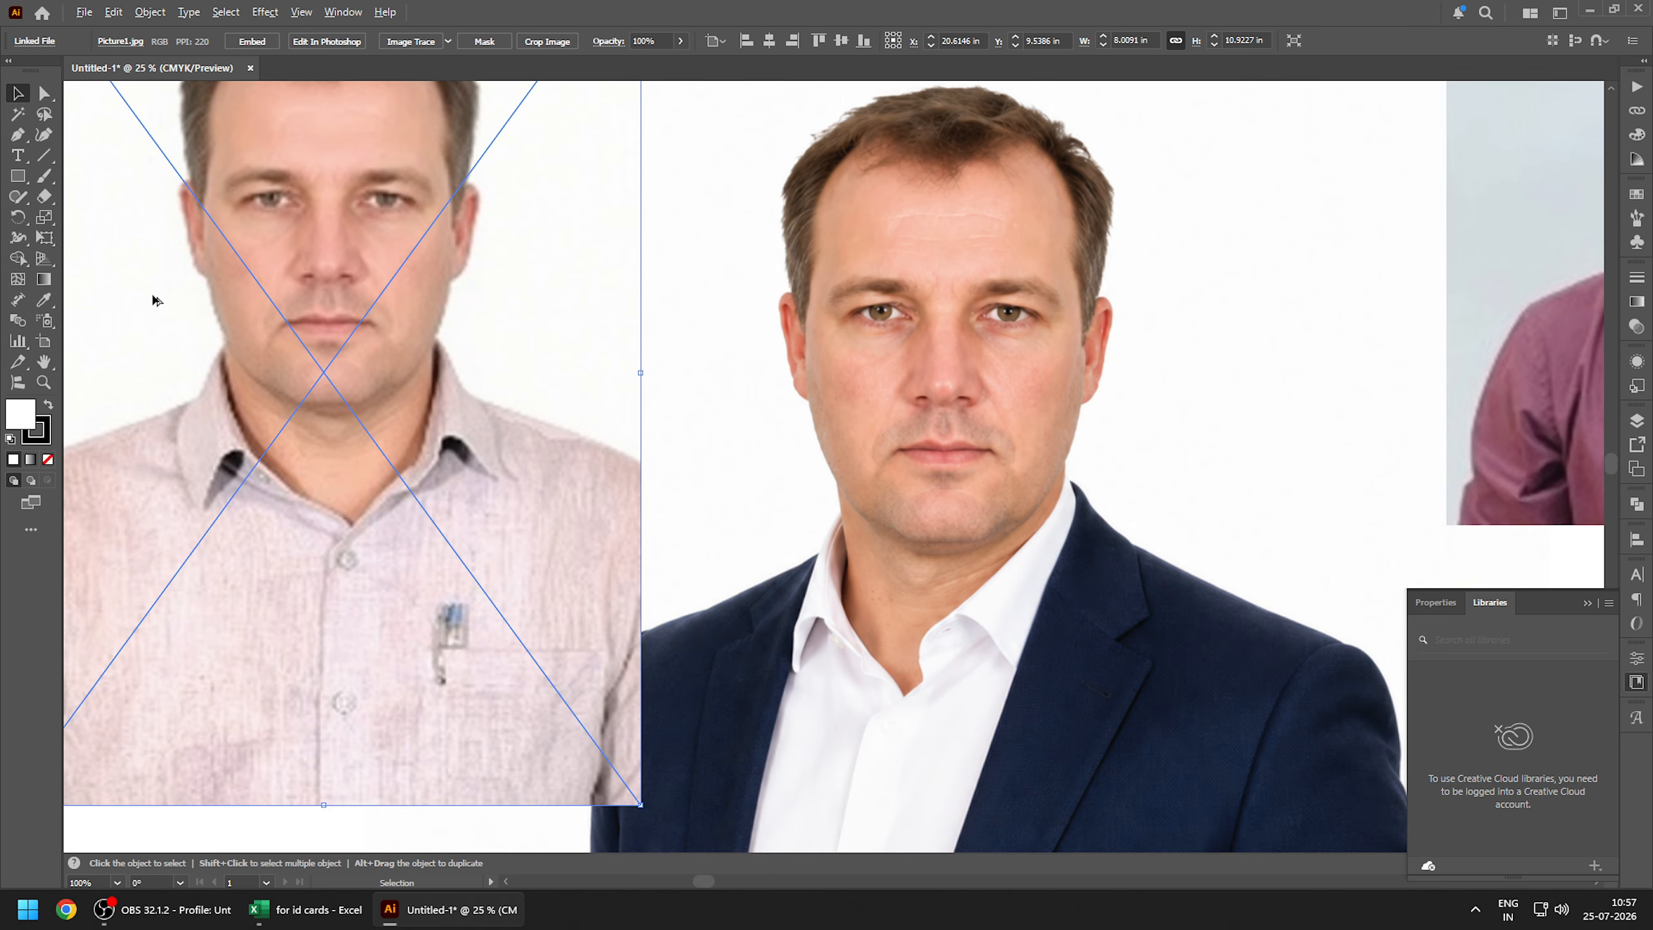
pyautogui.moveTo(428, 413); pyautogui.dragTo(443, 500)
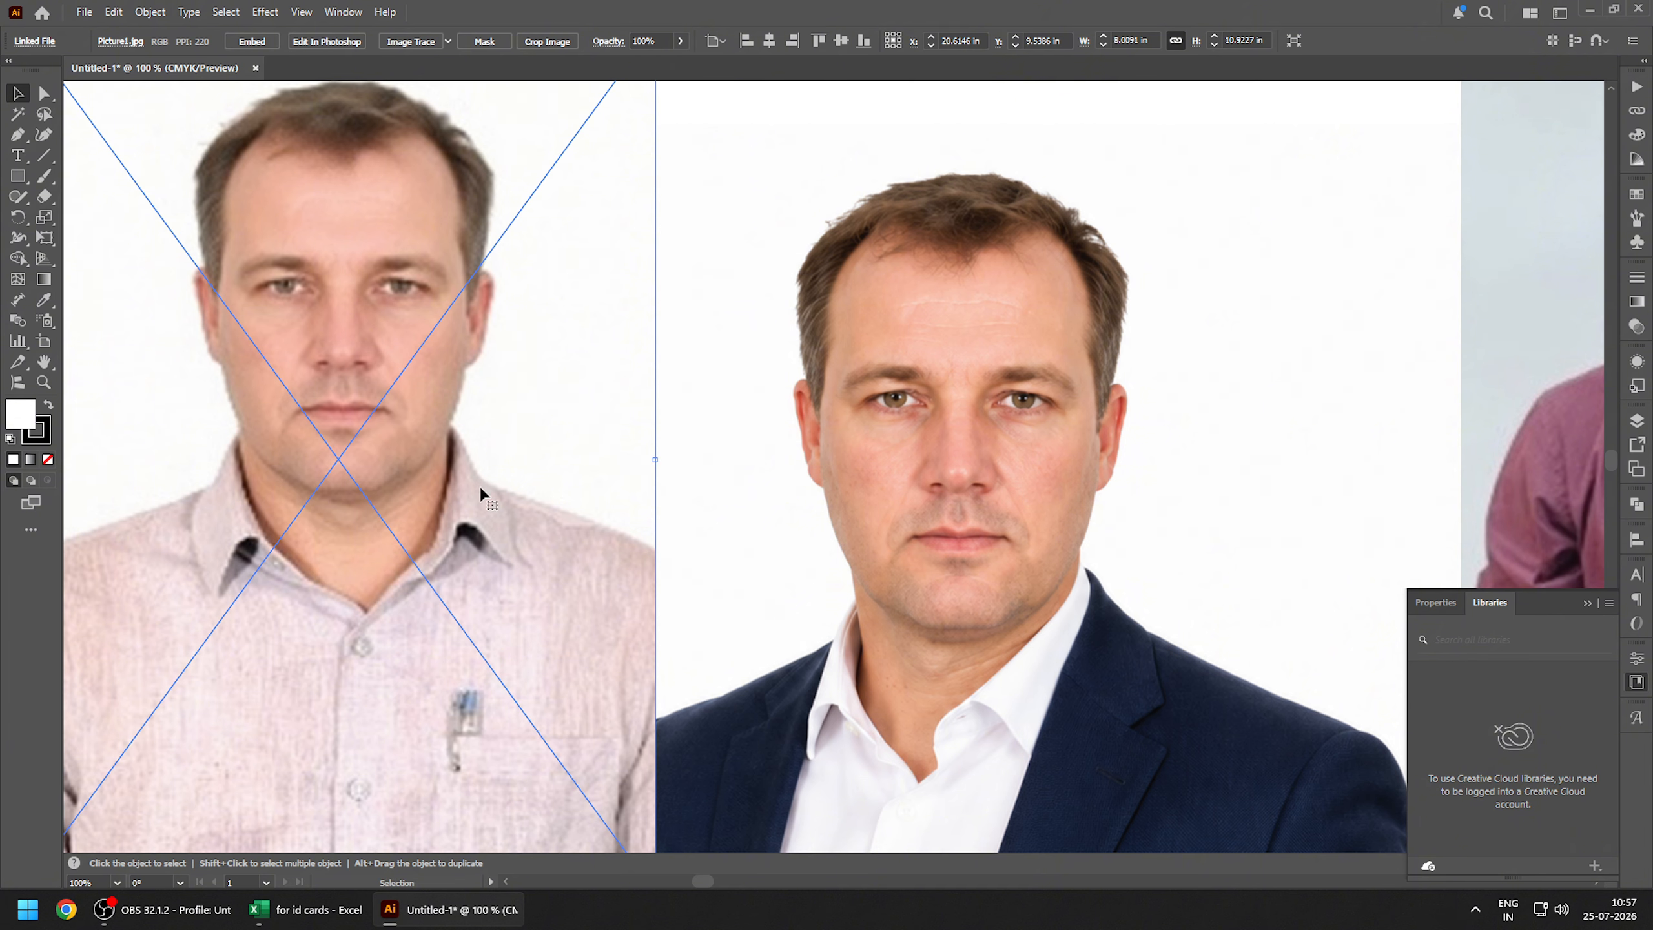
pyautogui.moveTo(1174, 564); pyautogui.dragTo(639, 534)
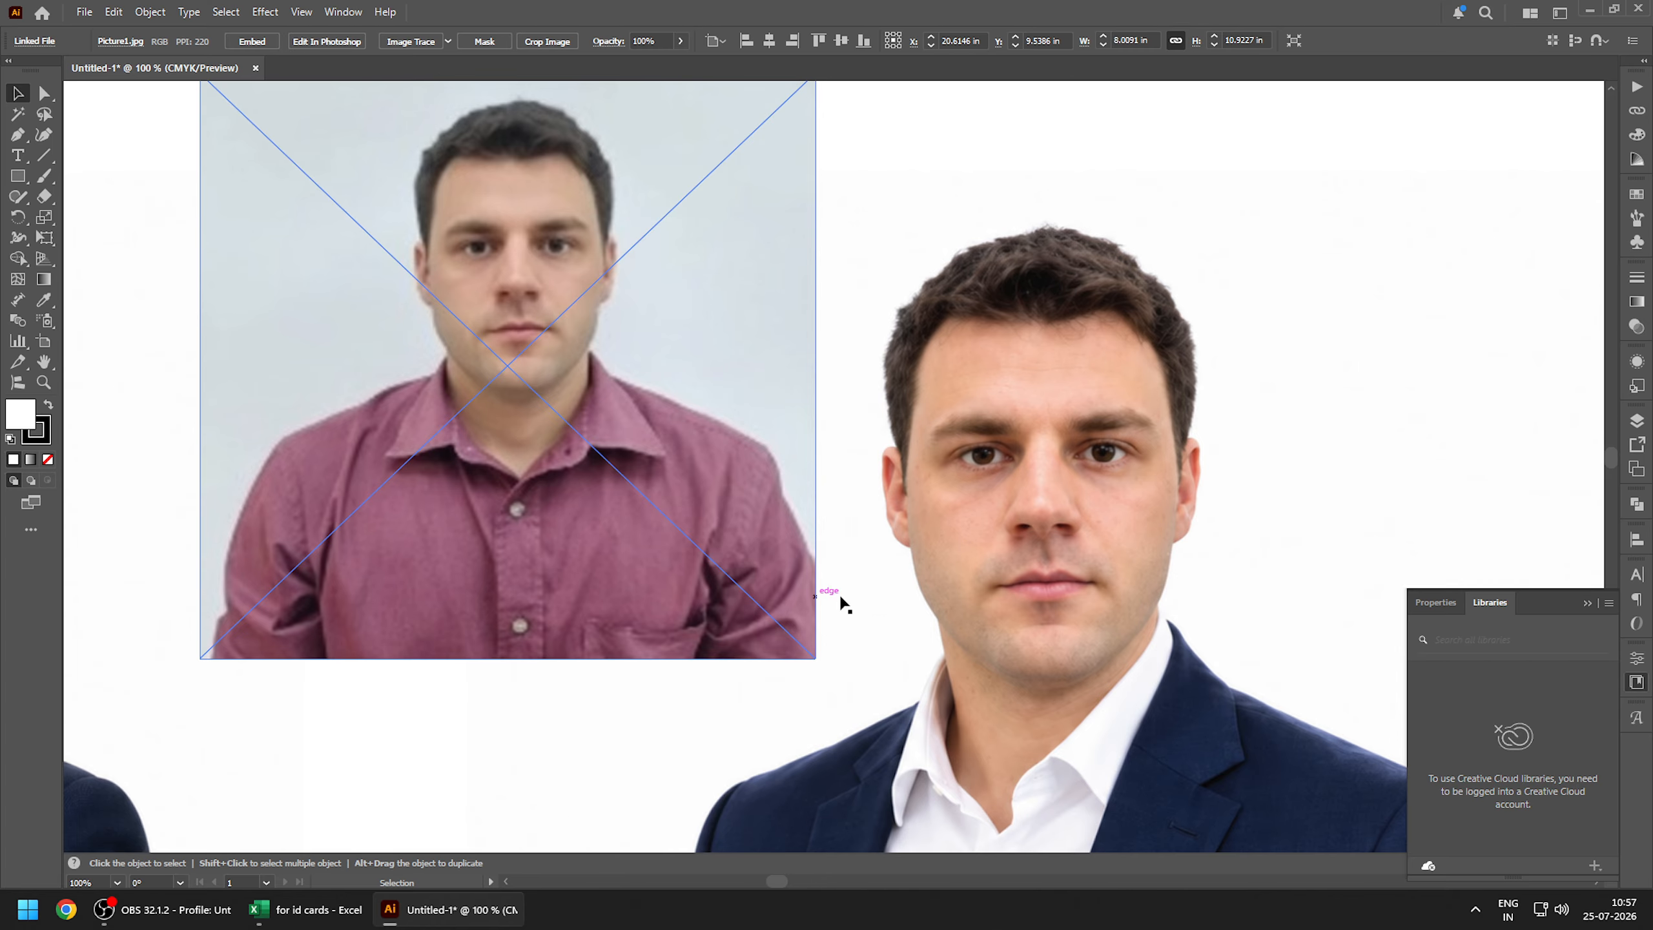
pyautogui.moveTo(1168, 573); pyautogui.dragTo(391, 568)
pyautogui.moveTo(1127, 538); pyautogui.dragTo(486, 549)
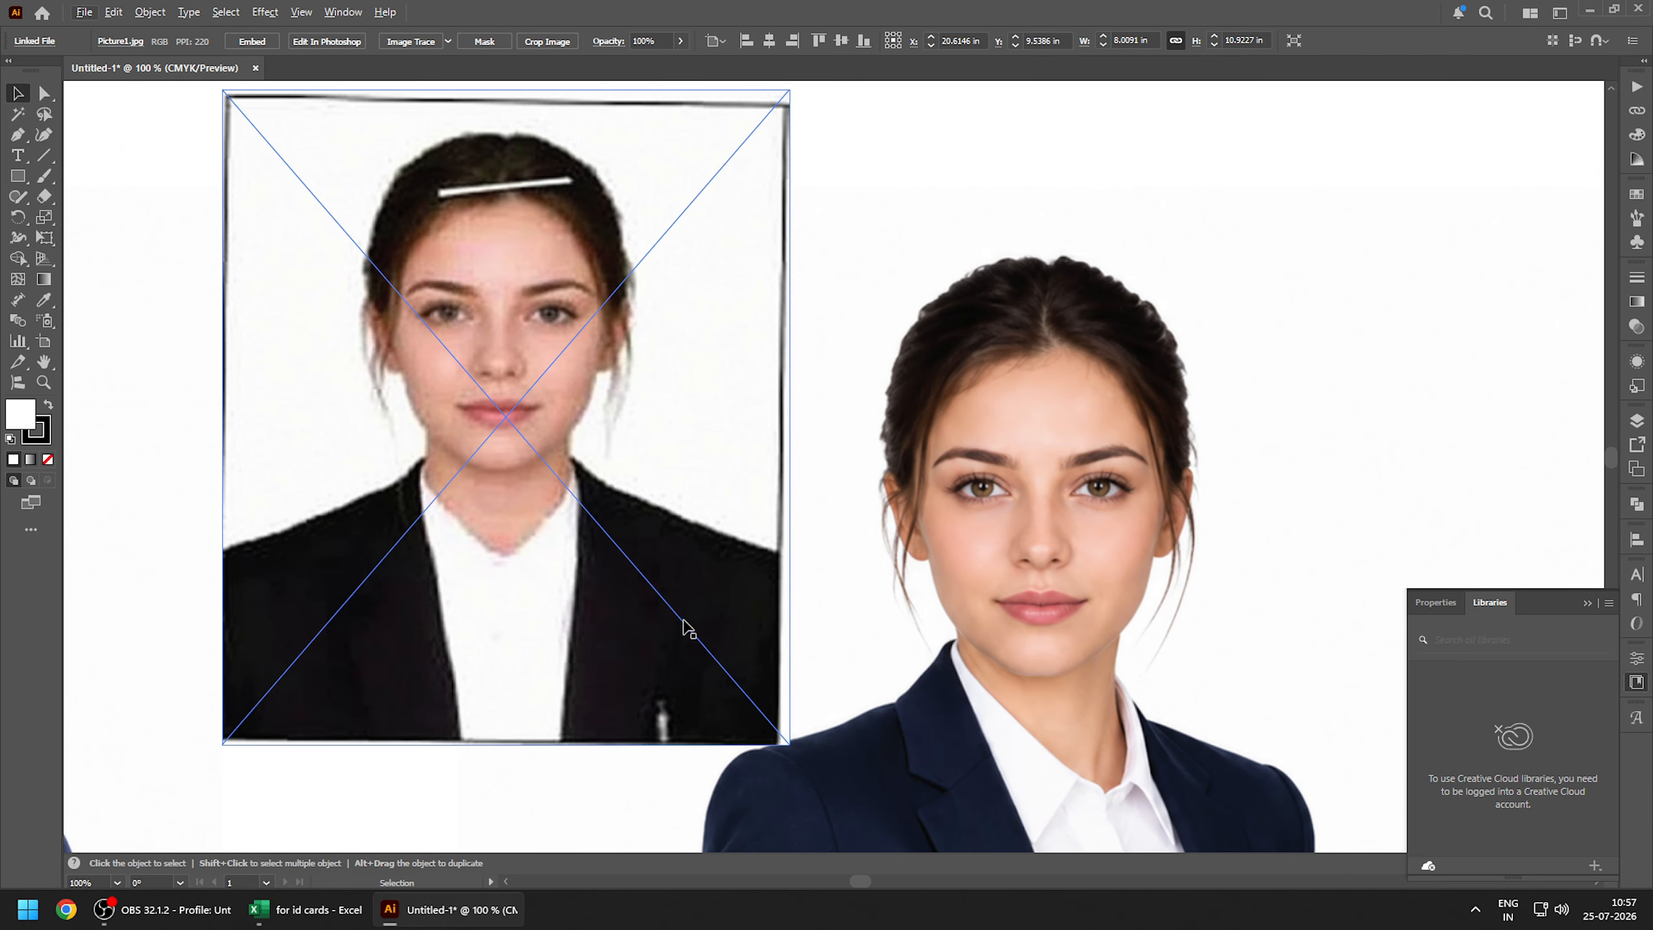
pyautogui.scroll(1, 683, 627)
pyautogui.moveTo(683, 619); pyautogui.dragTo(628, 591)
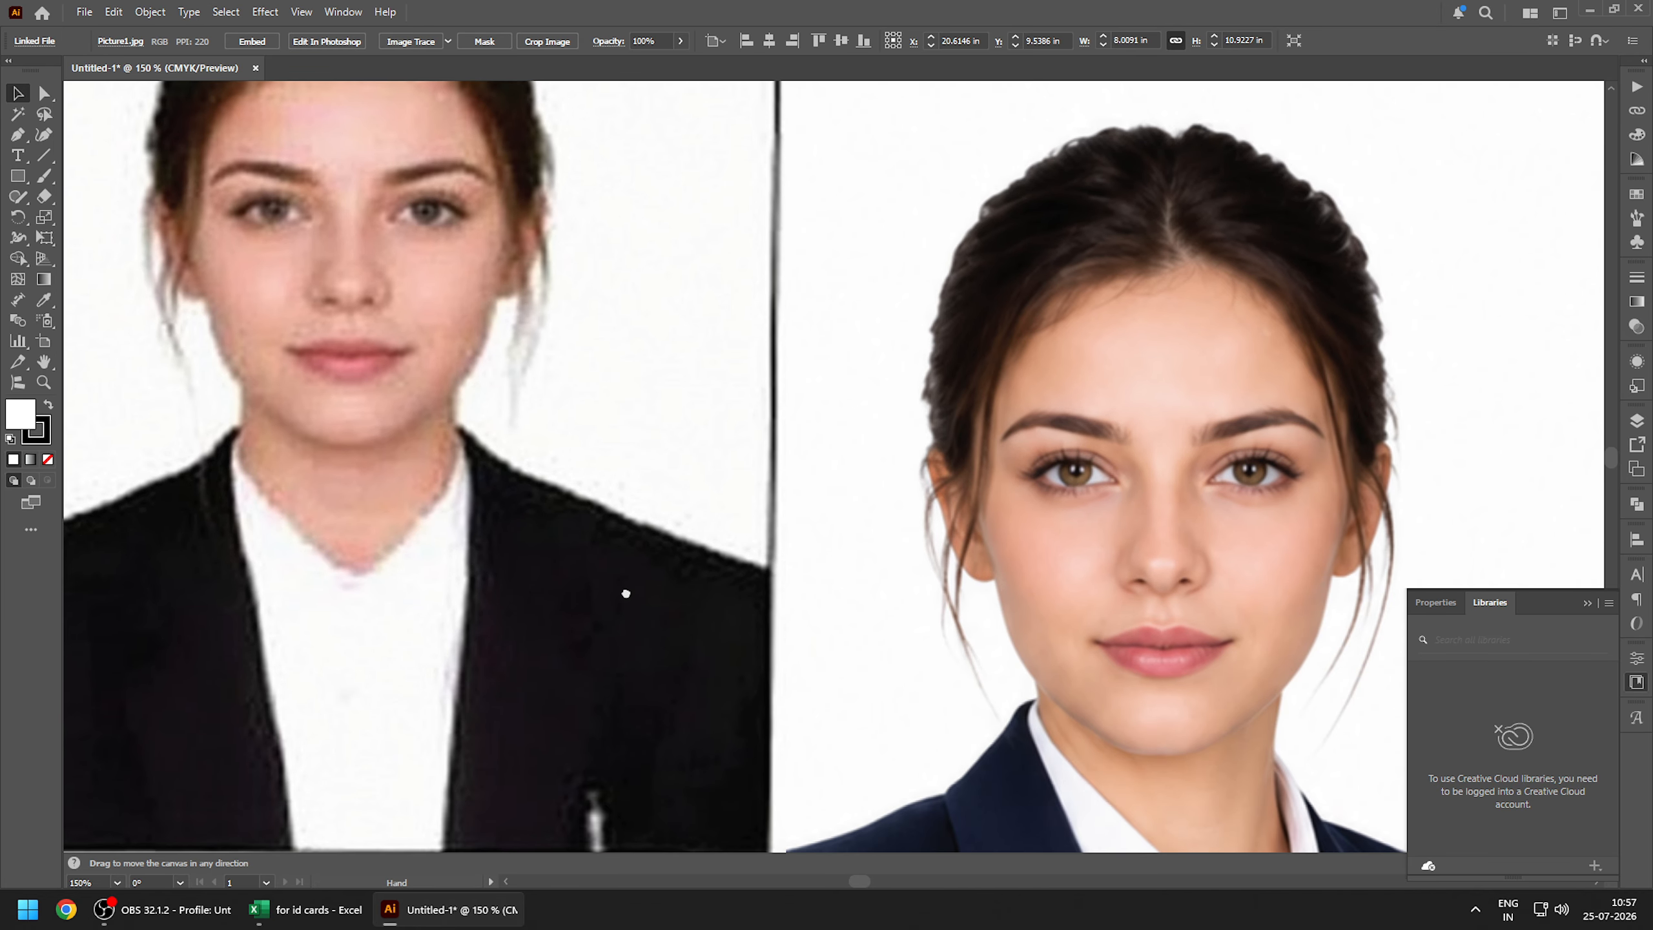
pyautogui.scroll(-2, 630, 600)
pyautogui.hotkey('ctrl', 'shift', 'a')
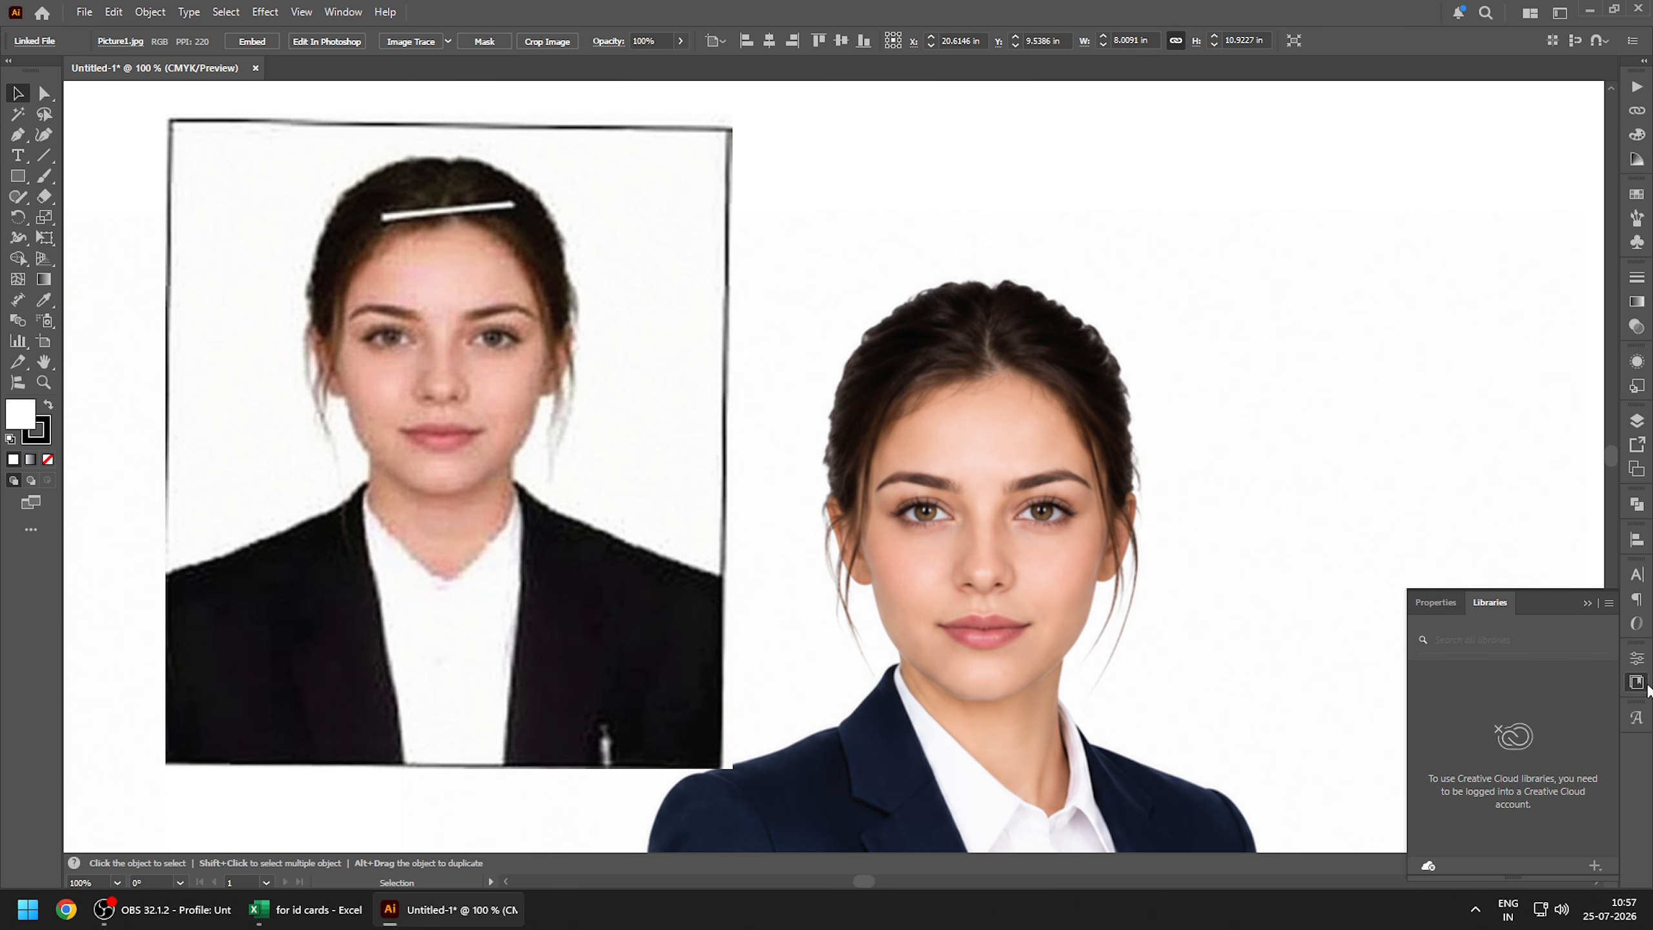
# - Collapse the Libraries panel, and show the rulers with millimetres as the unit
pyautogui.click(1586, 603)
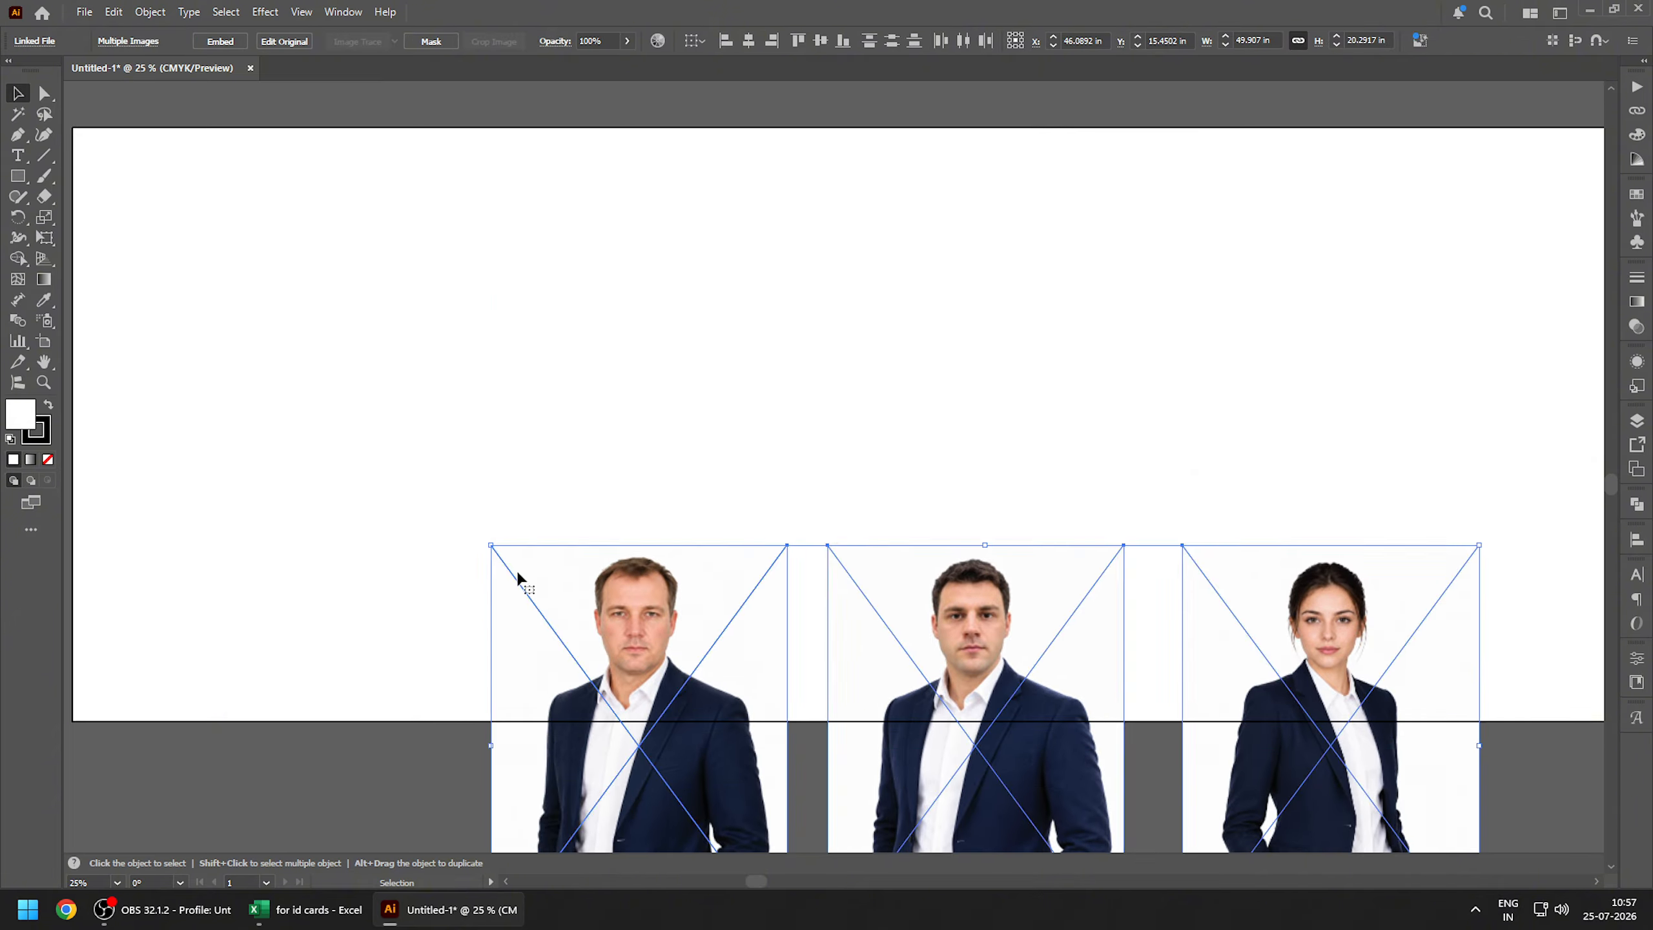
pyautogui.hotkey('ctrl', 'shift', 'a')
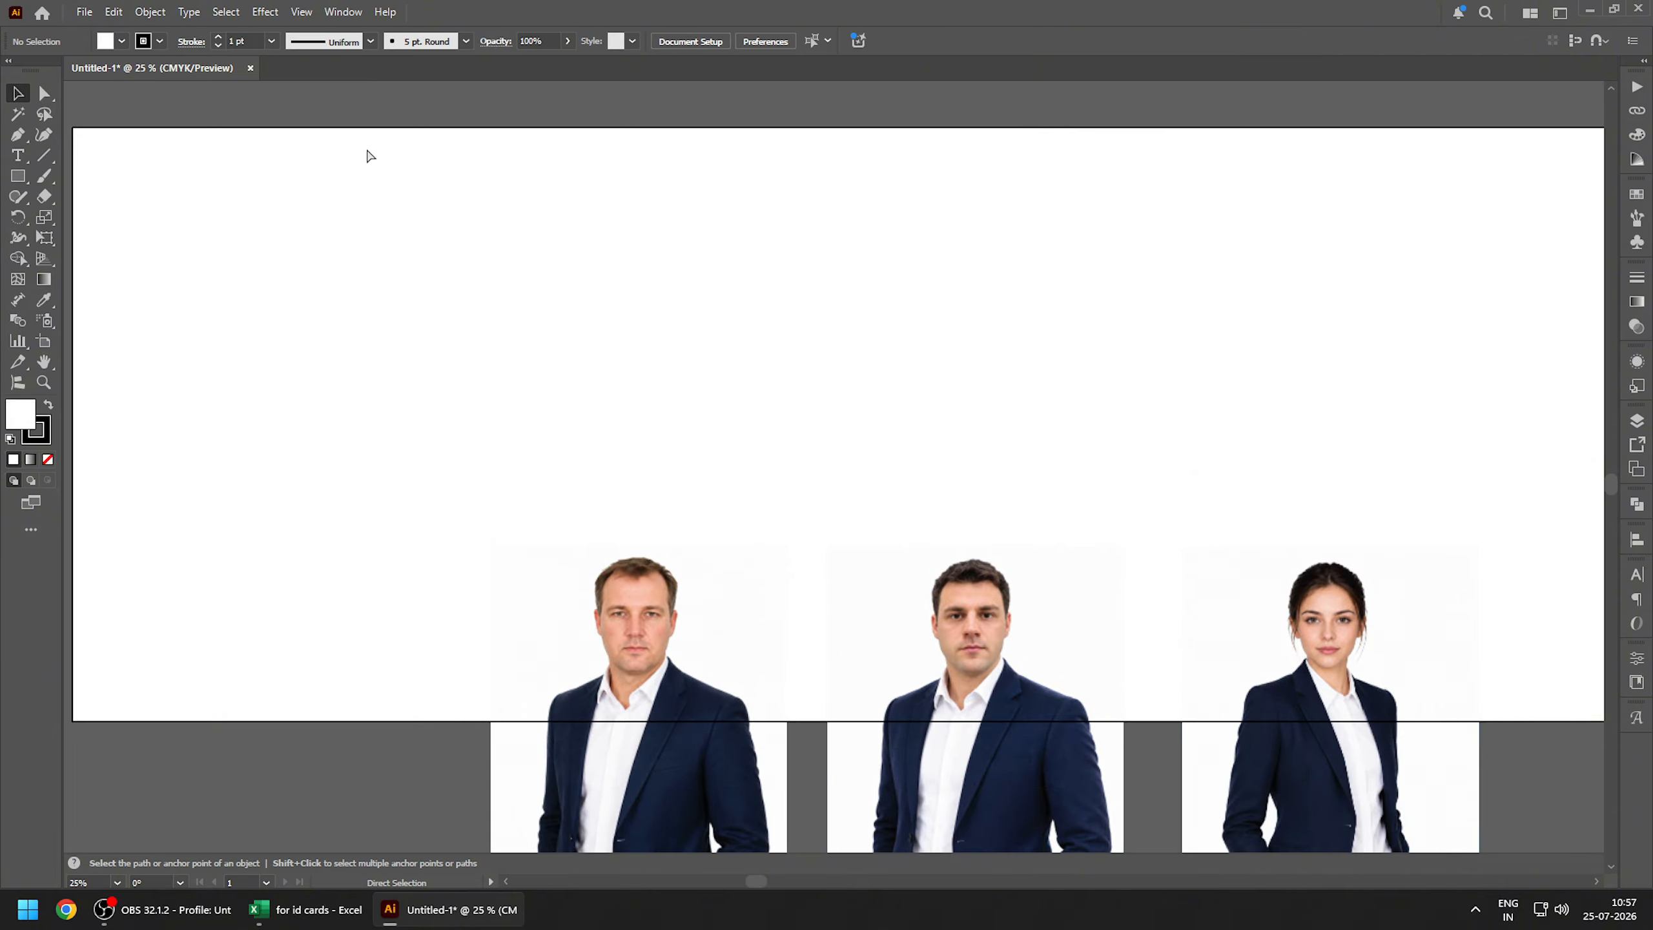
pyautogui.hotkey('ctrl', 'r')
pyautogui.rightClick(399, 91)
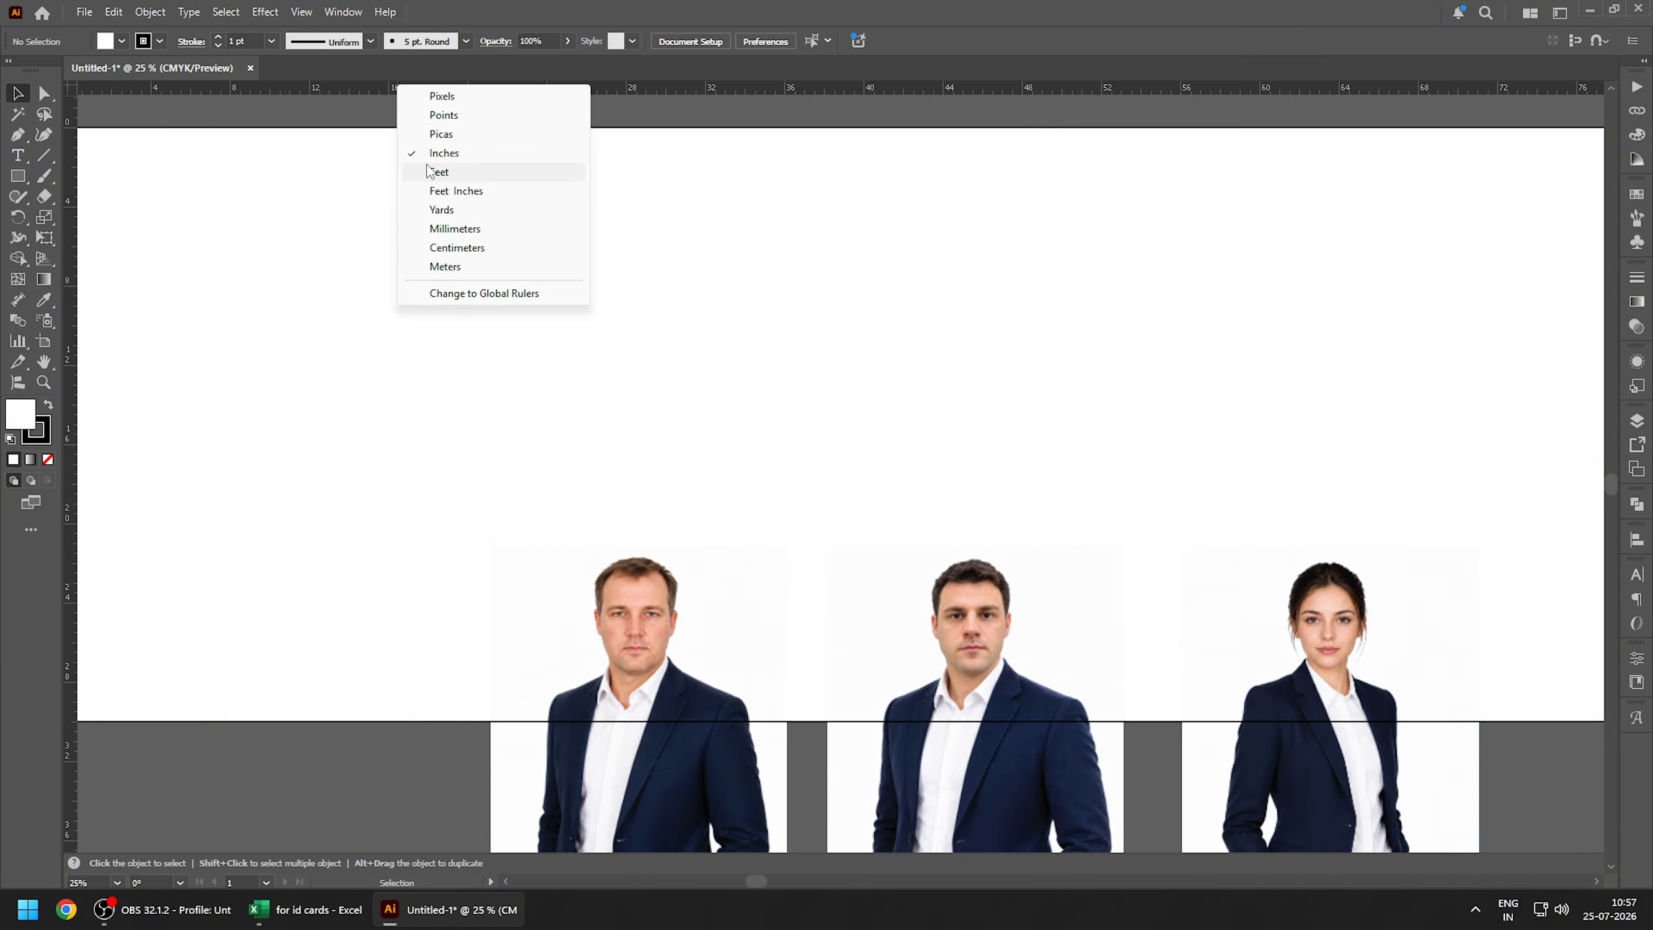
pyautogui.click(456, 229)
# - Draw a 55 mm by 85 mm rectangle on the empty artboard area above the portraits as the card outline
pyautogui.scroll(1, 380, 332)
pyautogui.press('m')
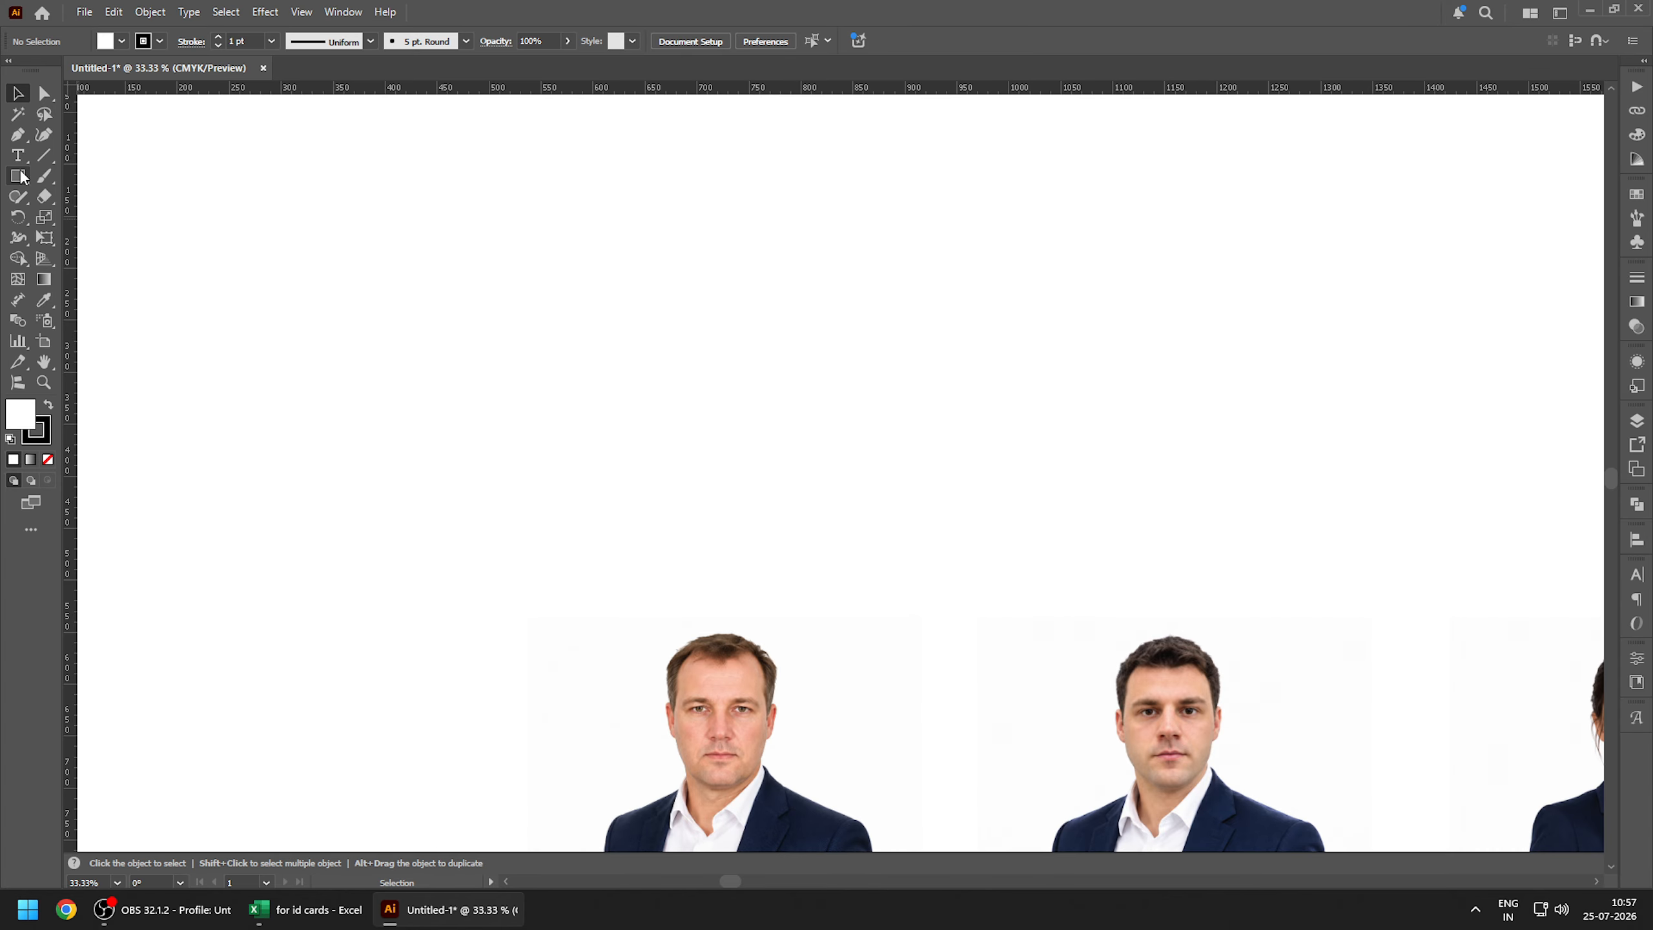
pyautogui.click(313, 420)
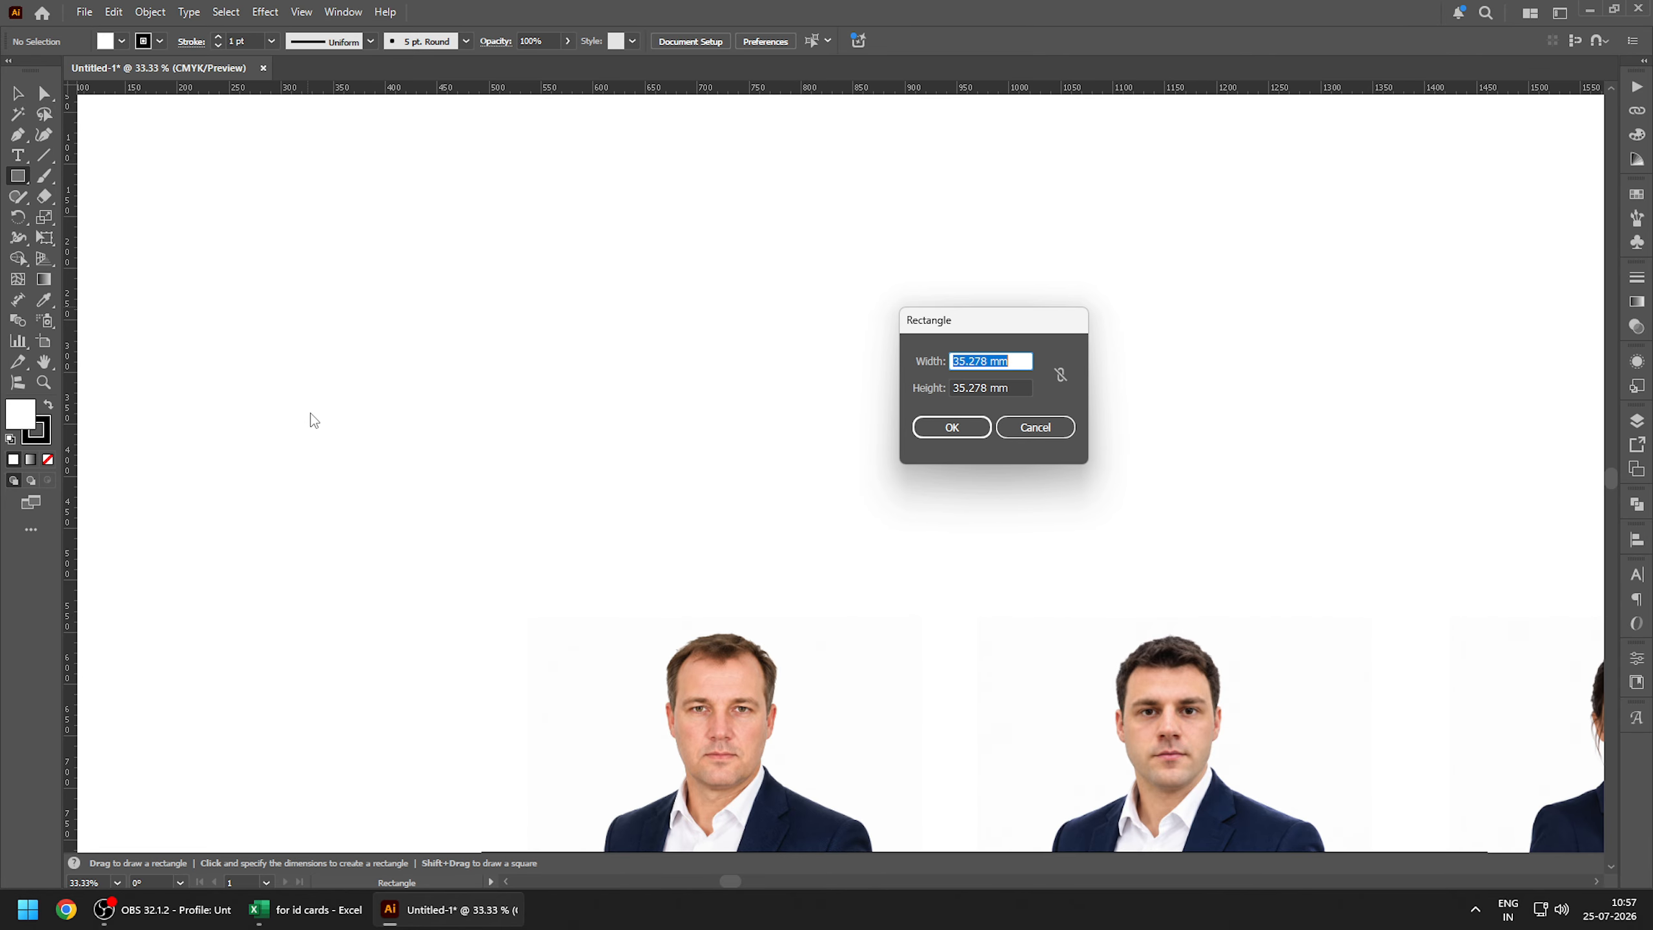
pyautogui.write('55')
pyautogui.press('Tab')
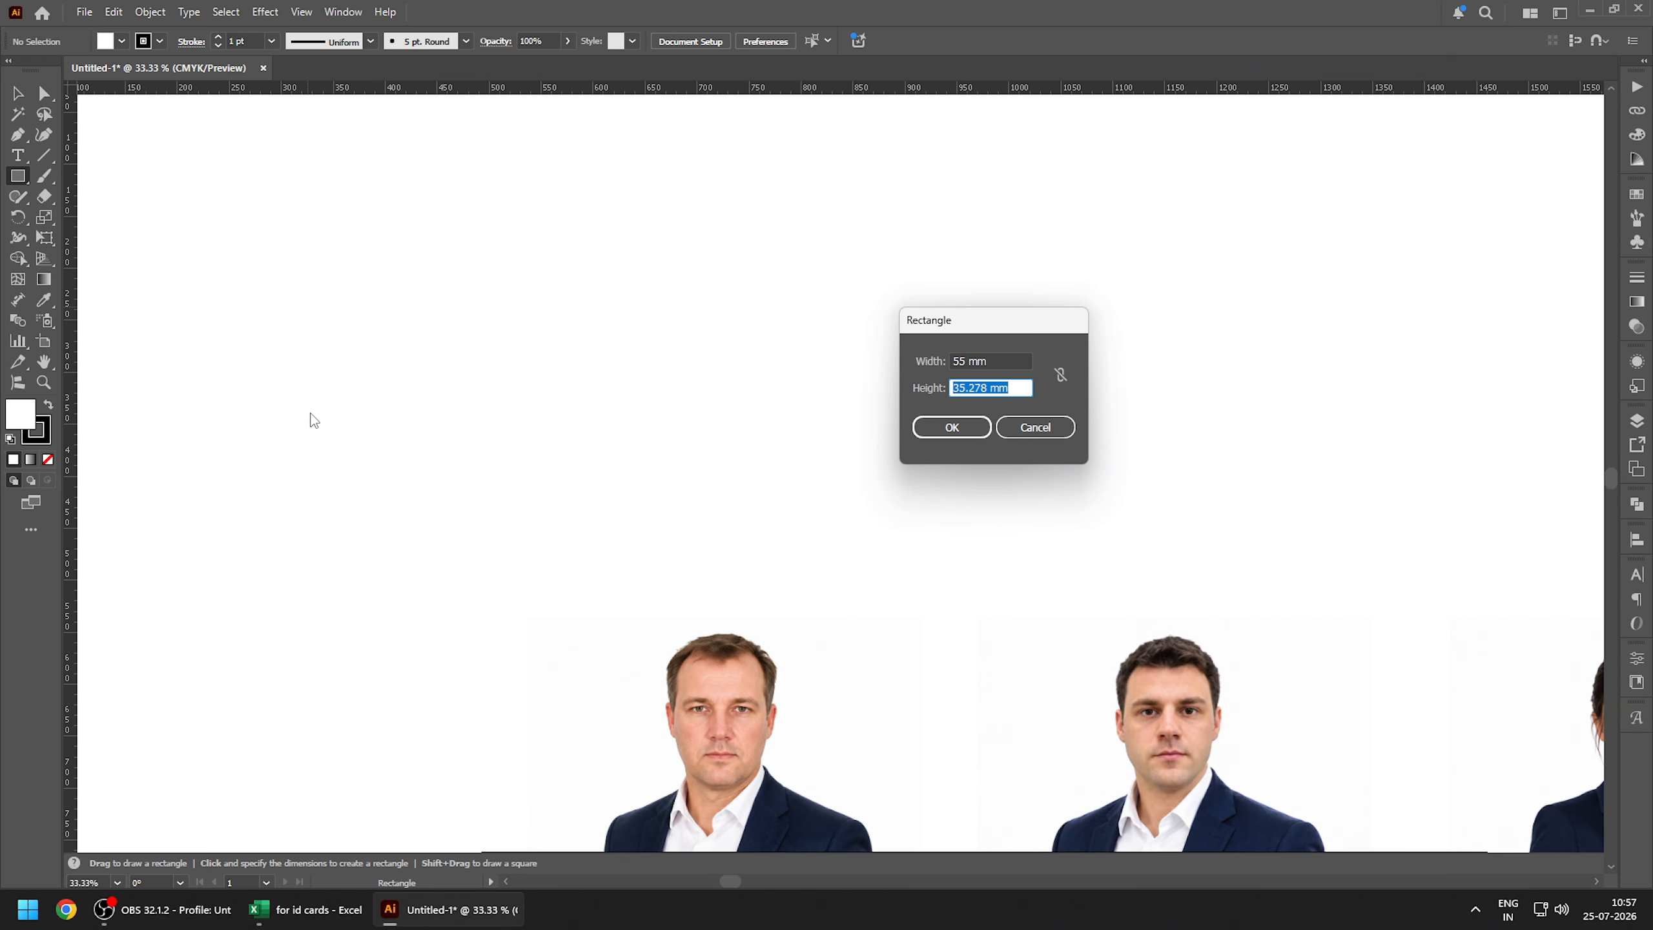
pyautogui.write('85')
pyautogui.press('Return')
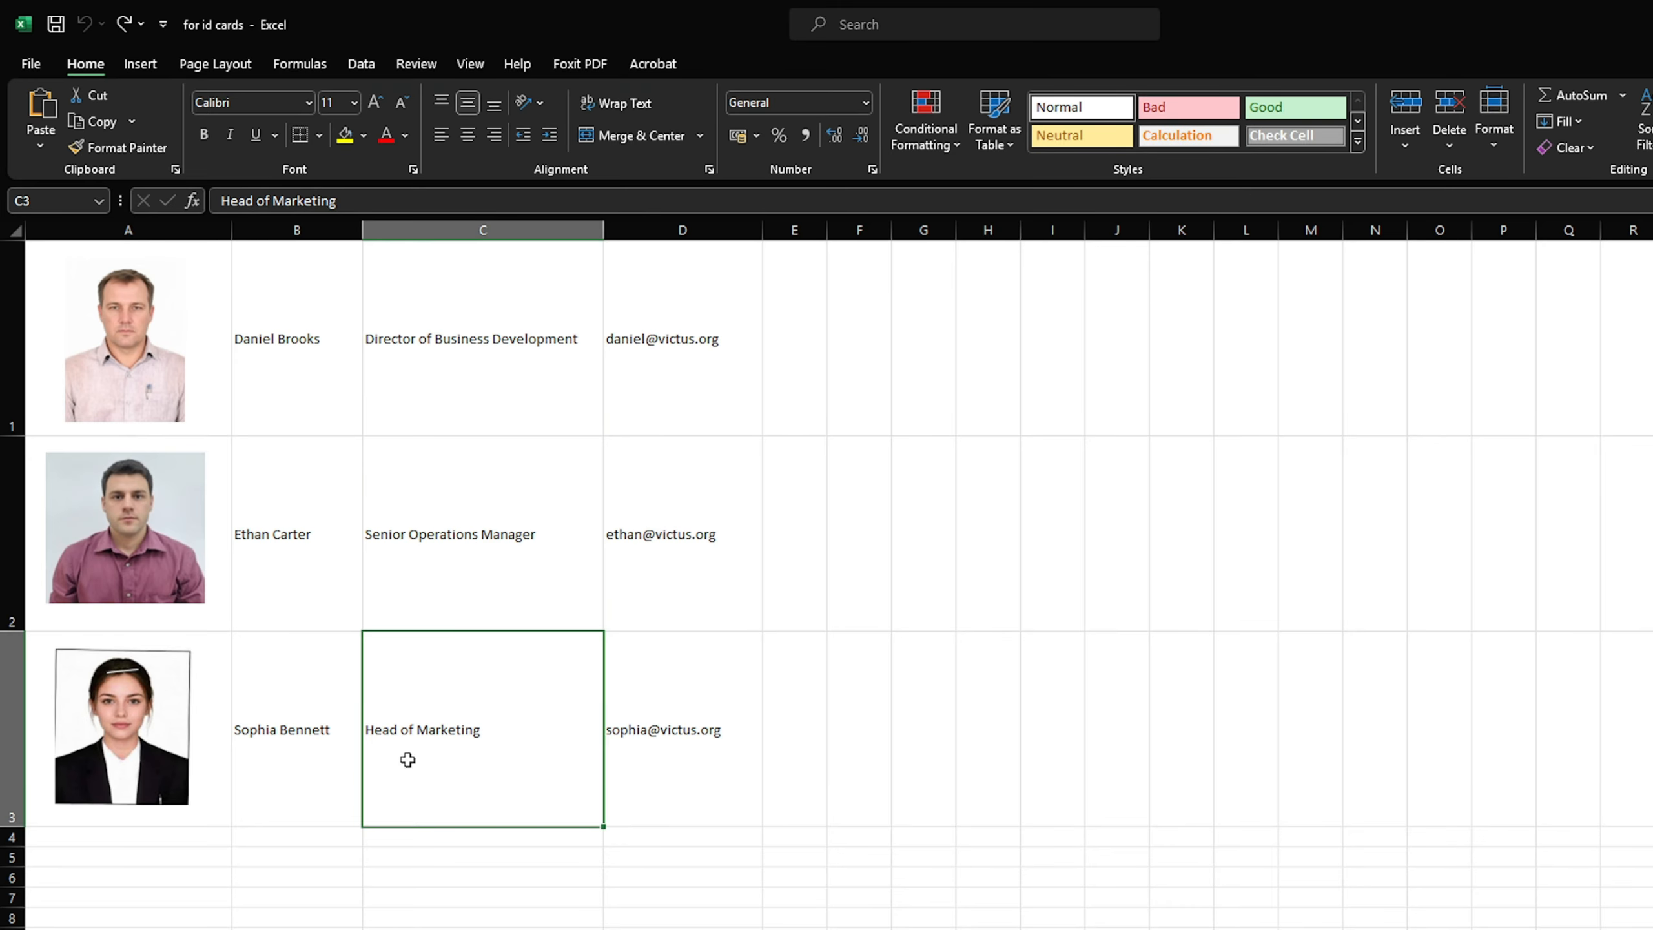
# - Copy the first employee's name from cell B1 of the Excel sheet into a new text object on the Illustrator artboard
pyautogui.click(302, 409)
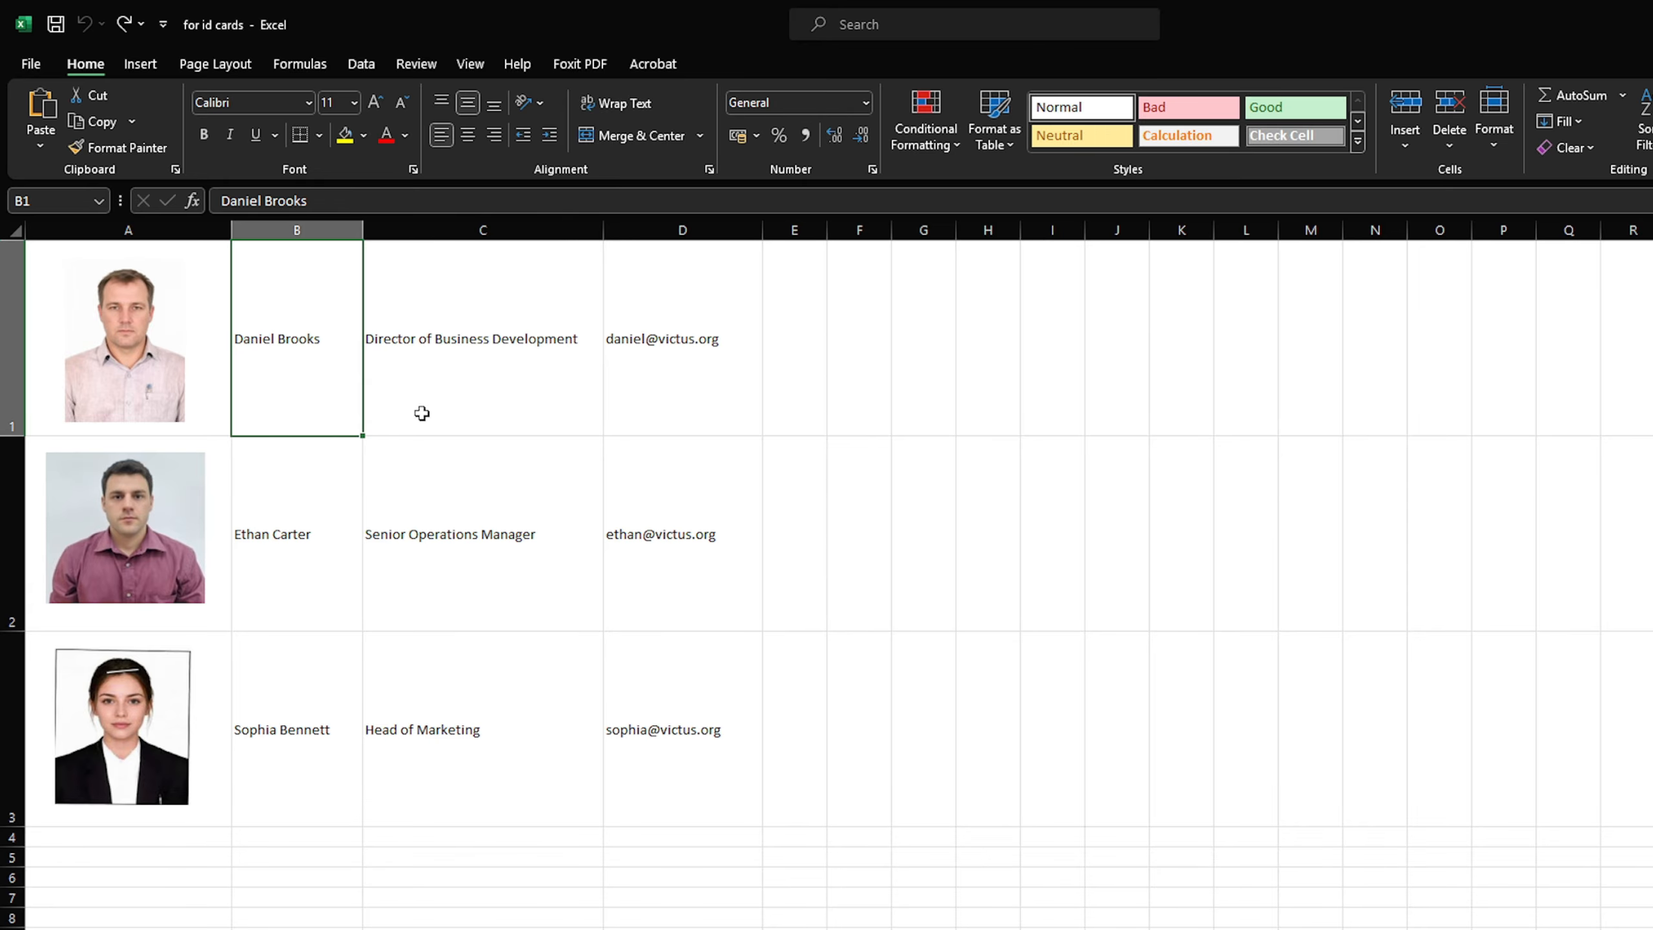
pyautogui.moveTo(421, 413); pyautogui.dragTo(317, 294)
pyautogui.moveTo(339, 203); pyautogui.dragTo(220, 203)
pyautogui.hotkey('ctrl', 'c')
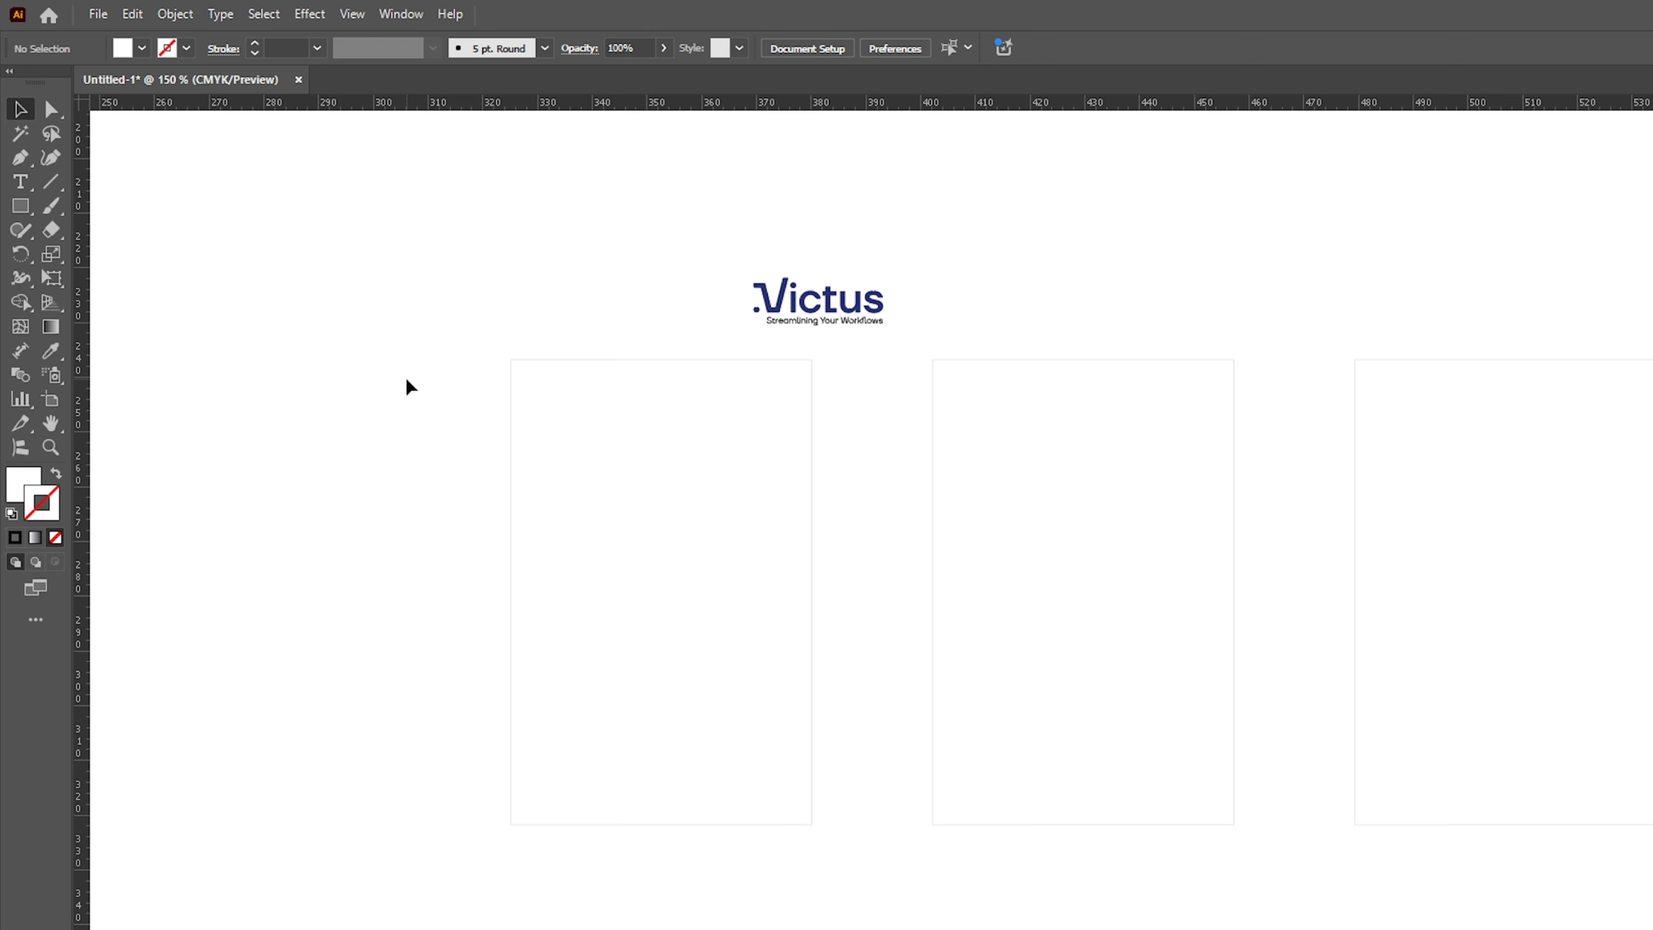
pyautogui.press('t')
pyautogui.click(400, 323)
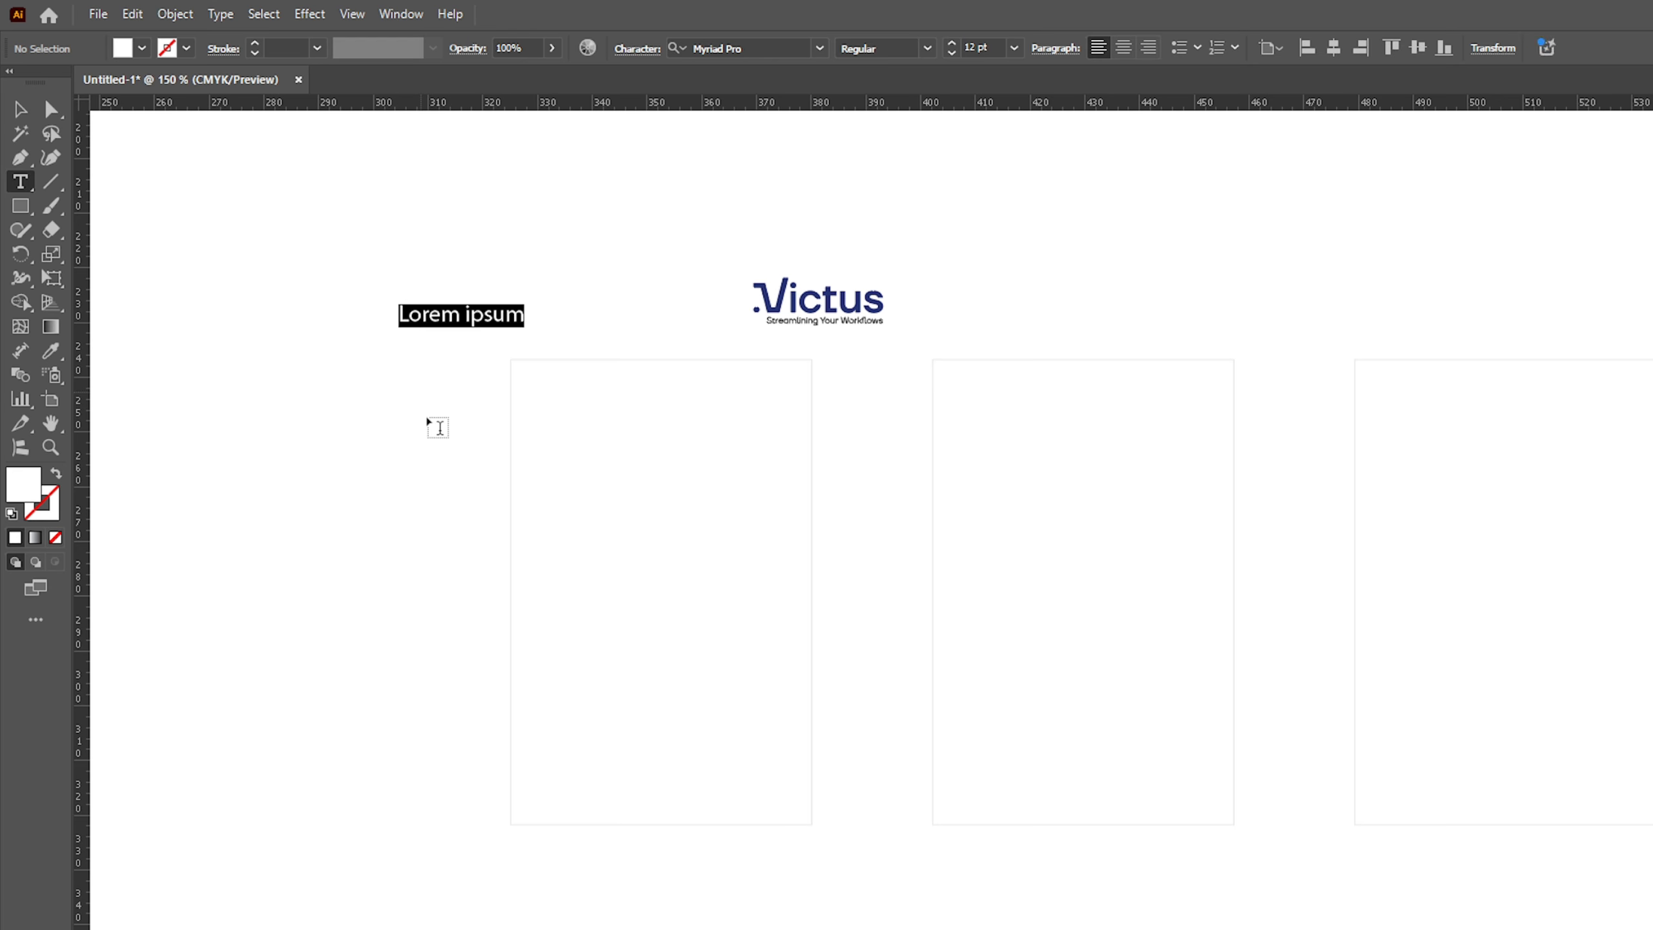
pyautogui.hotkey('ctrl', 'v')
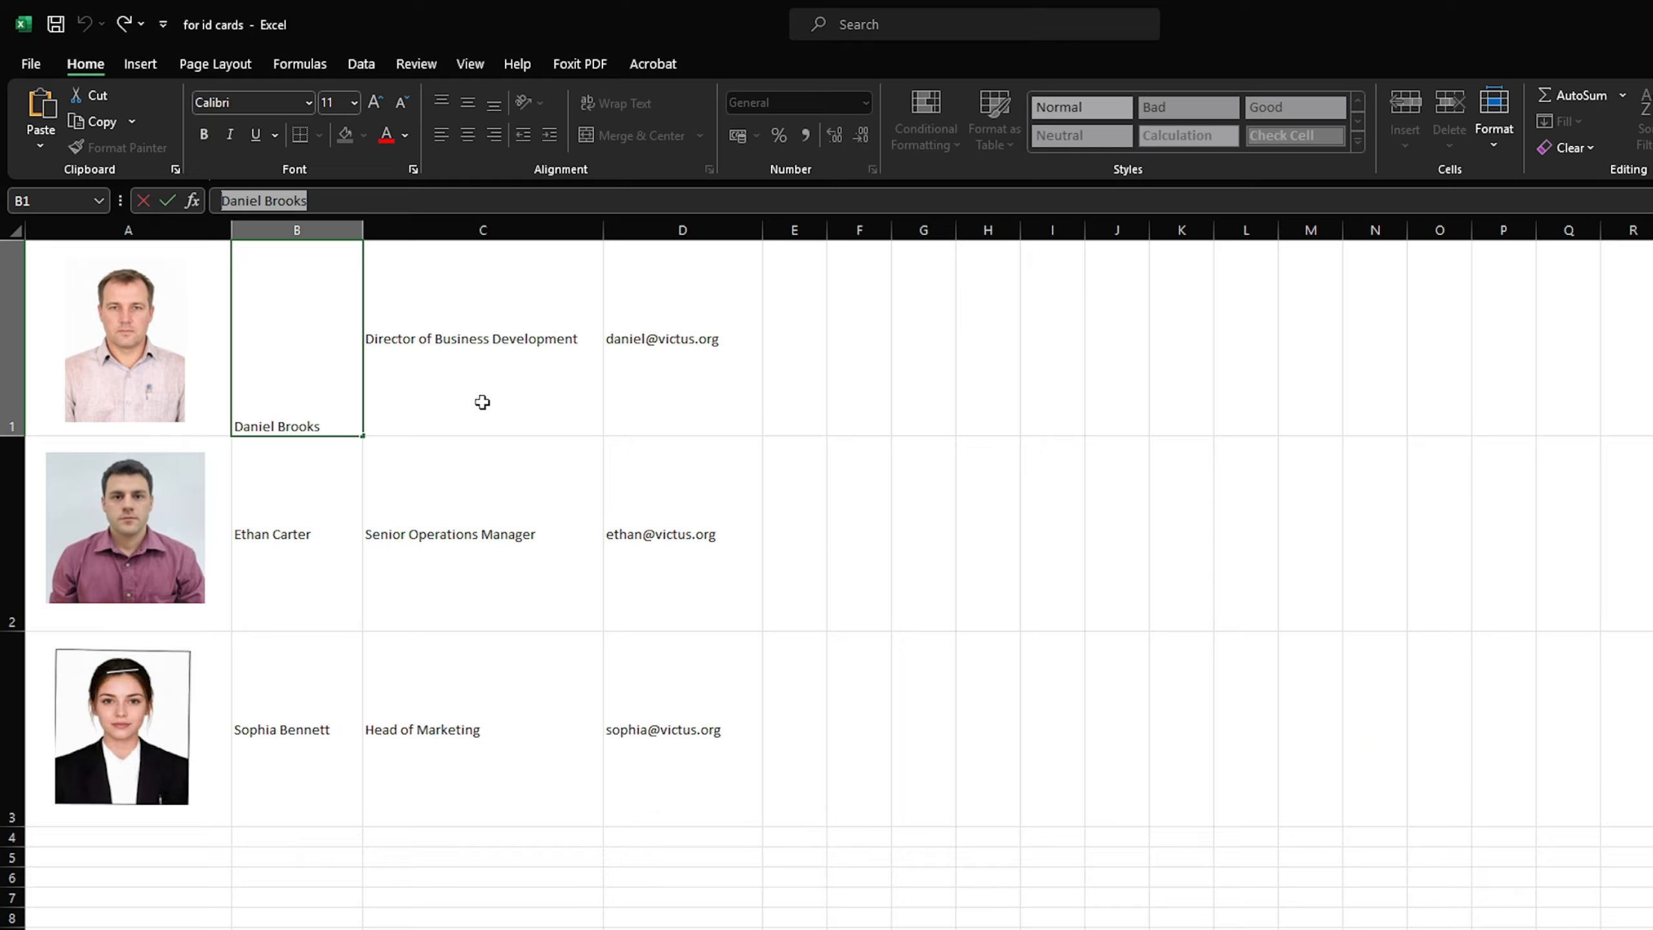
# - Copy the job title from cell C1 in Excel into a separate text object below the name in Illustrator
pyautogui.click(480, 398)
pyautogui.moveTo(442, 201); pyautogui.dragTo(113, 201)
pyautogui.hotkey('ctrl', 'c')
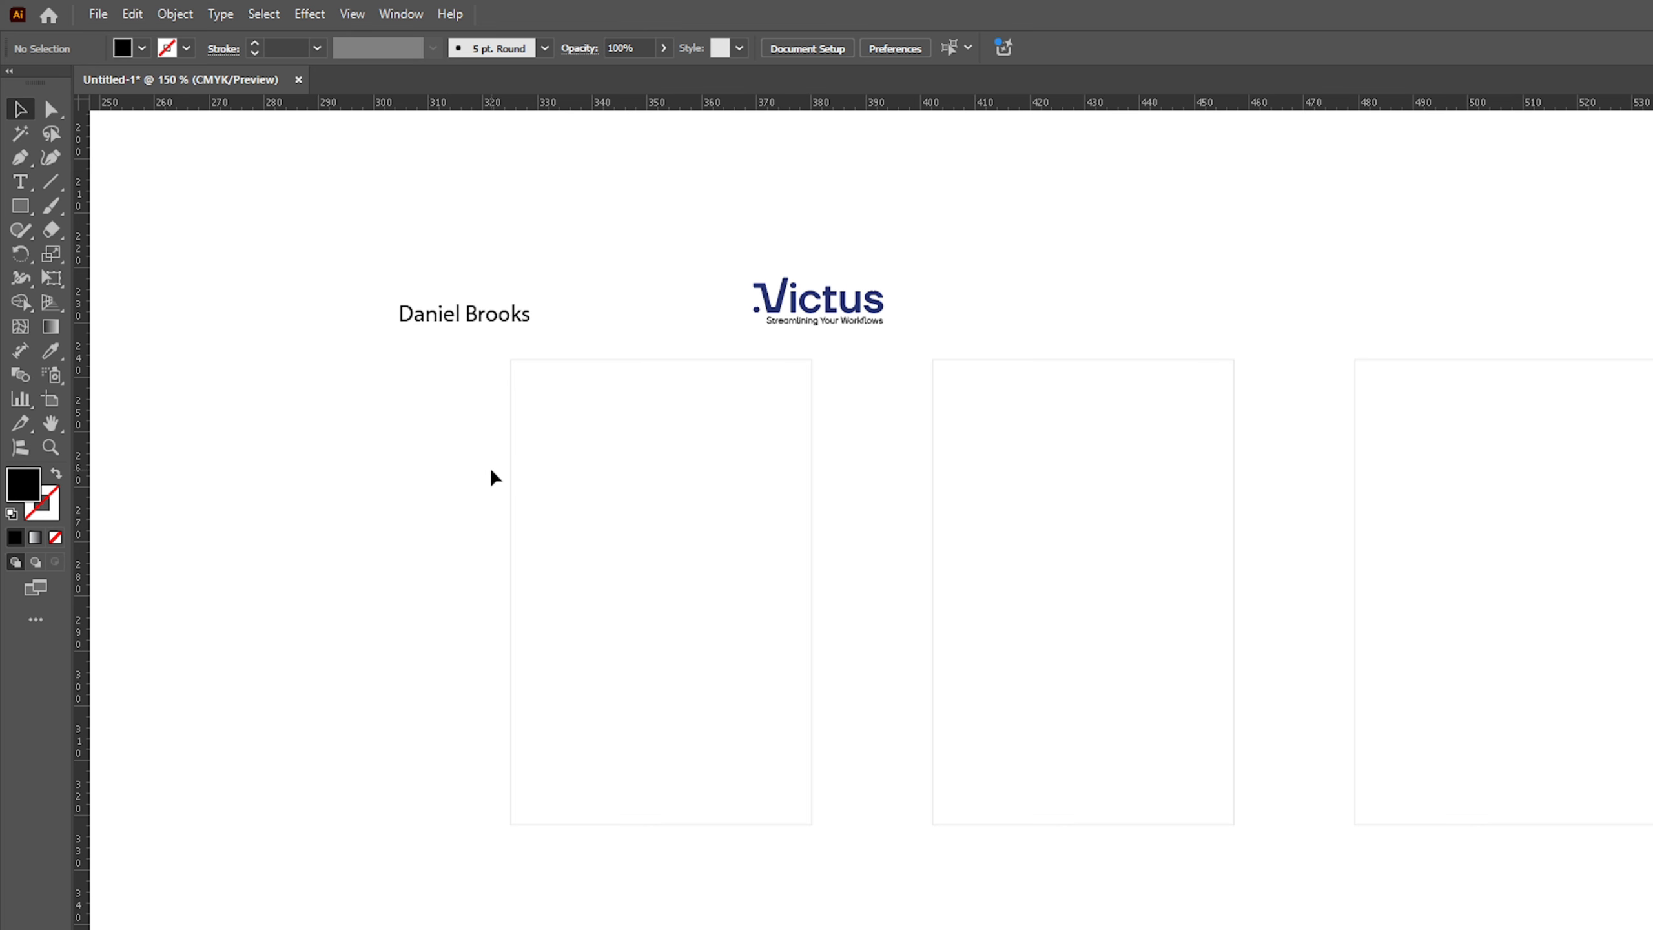
pyautogui.press('t')
pyautogui.click(409, 357)
pyautogui.hotkey('ctrl', 'v')
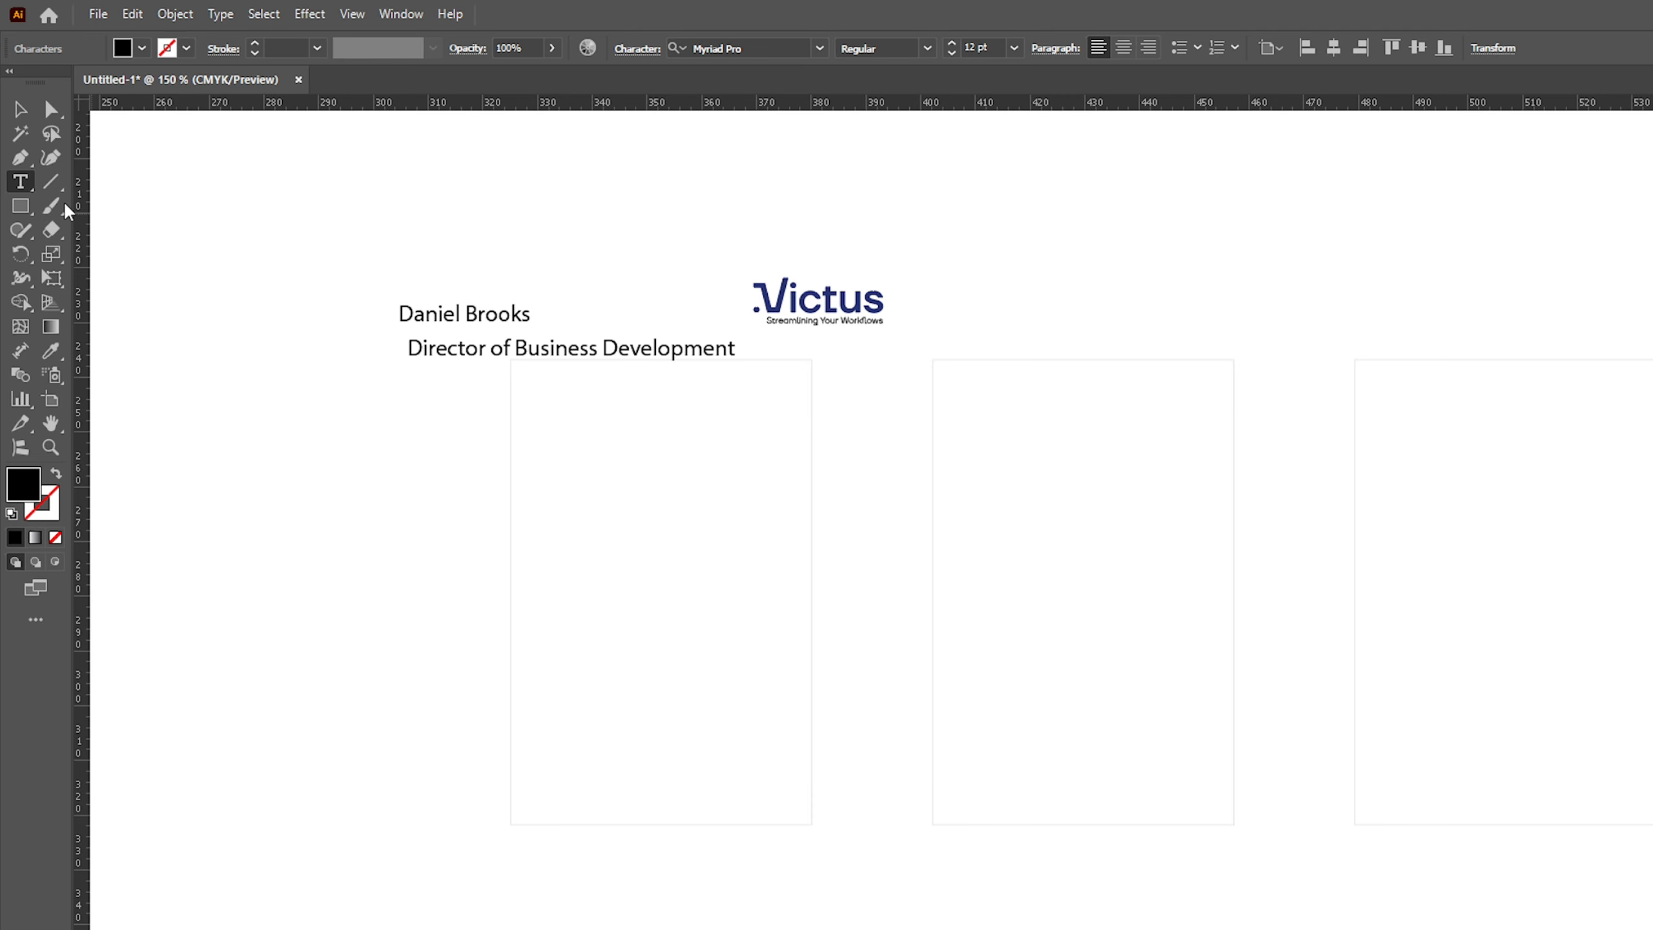
pyautogui.click(20, 108)
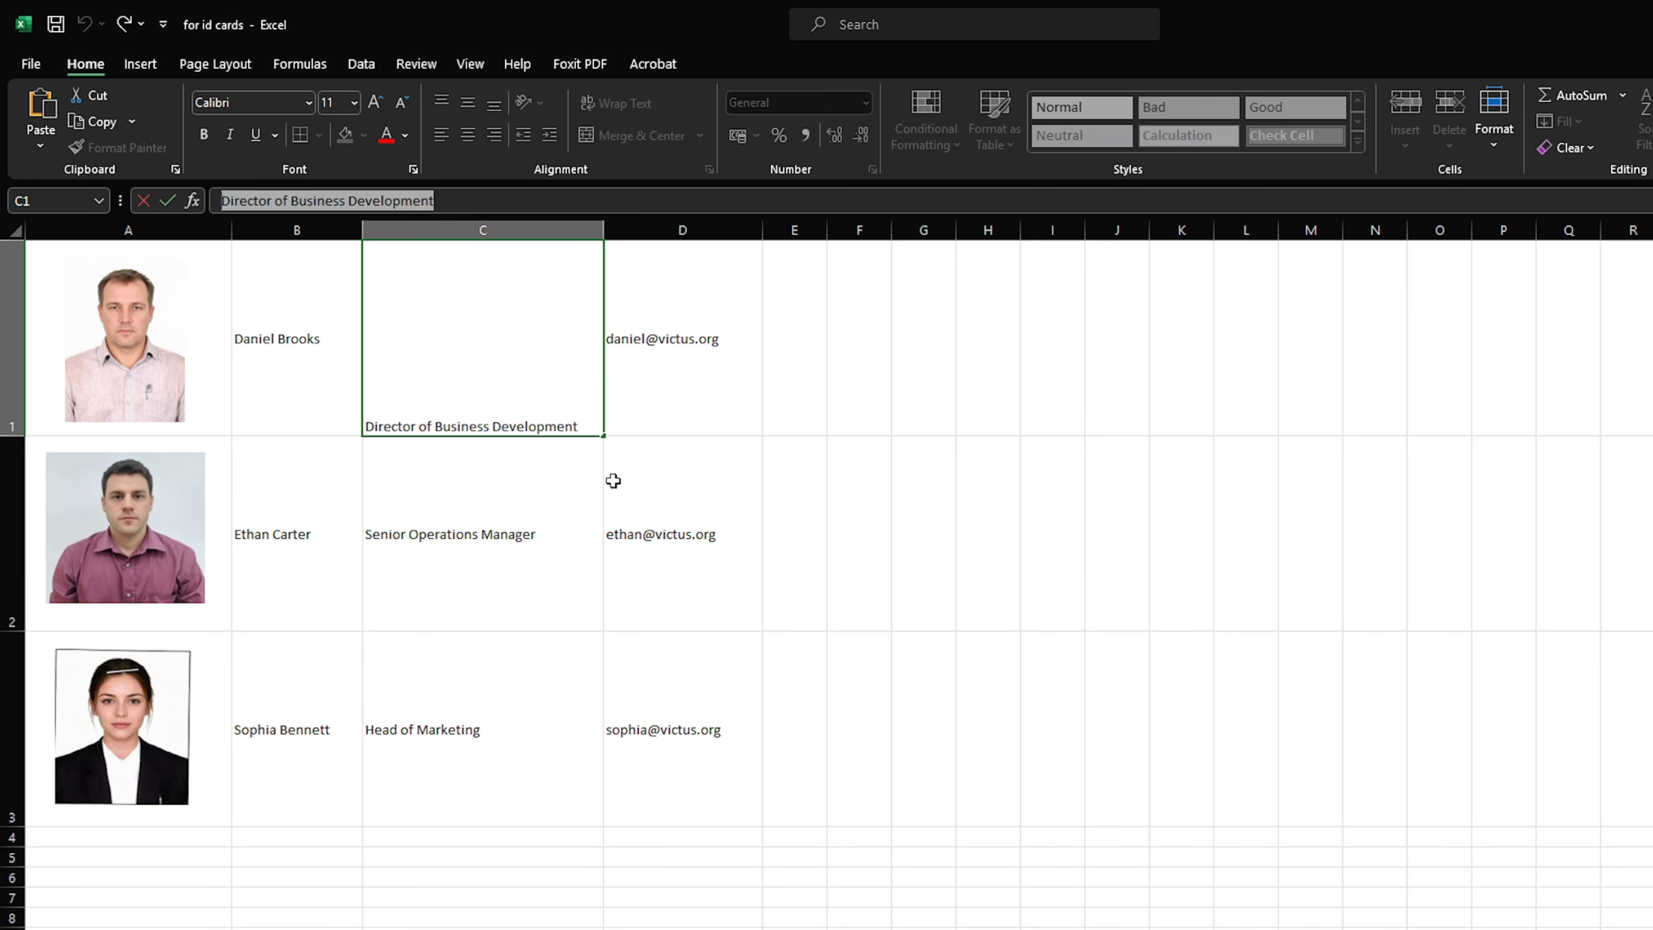
# - Copy the first employee's e-mail from cell D1 in Excel into a new text object below the job title in Illustrator
pyautogui.click(696, 391)
pyautogui.moveTo(388, 201); pyautogui.dragTo(219, 200)
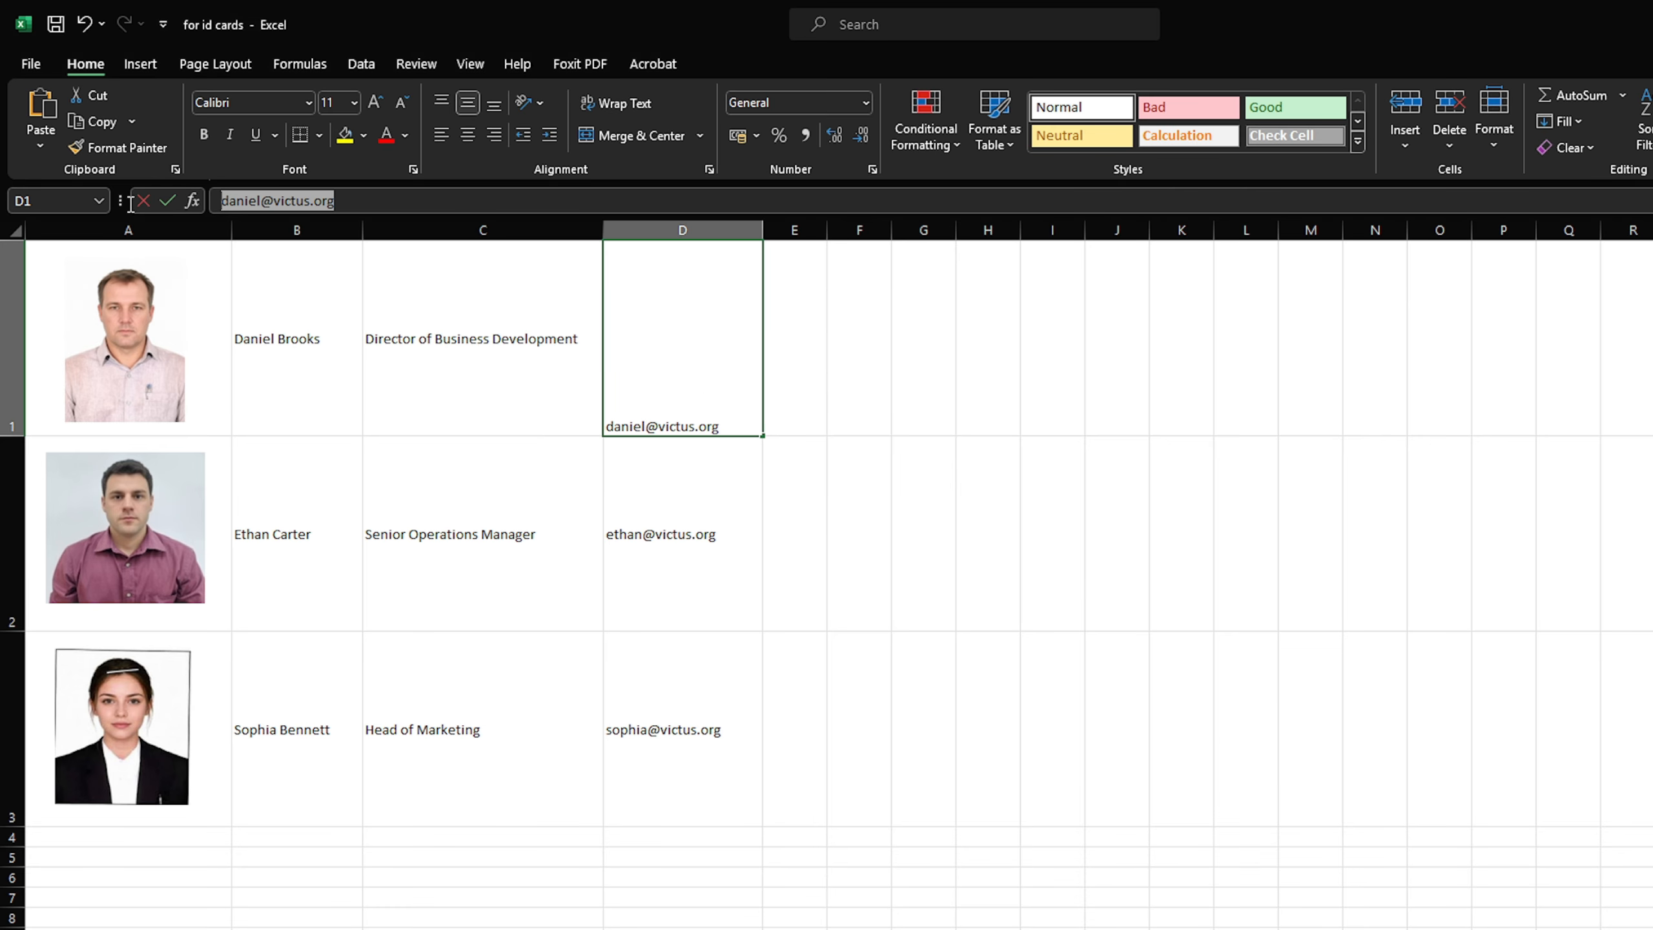
pyautogui.hotkey('ctrl', 'c')
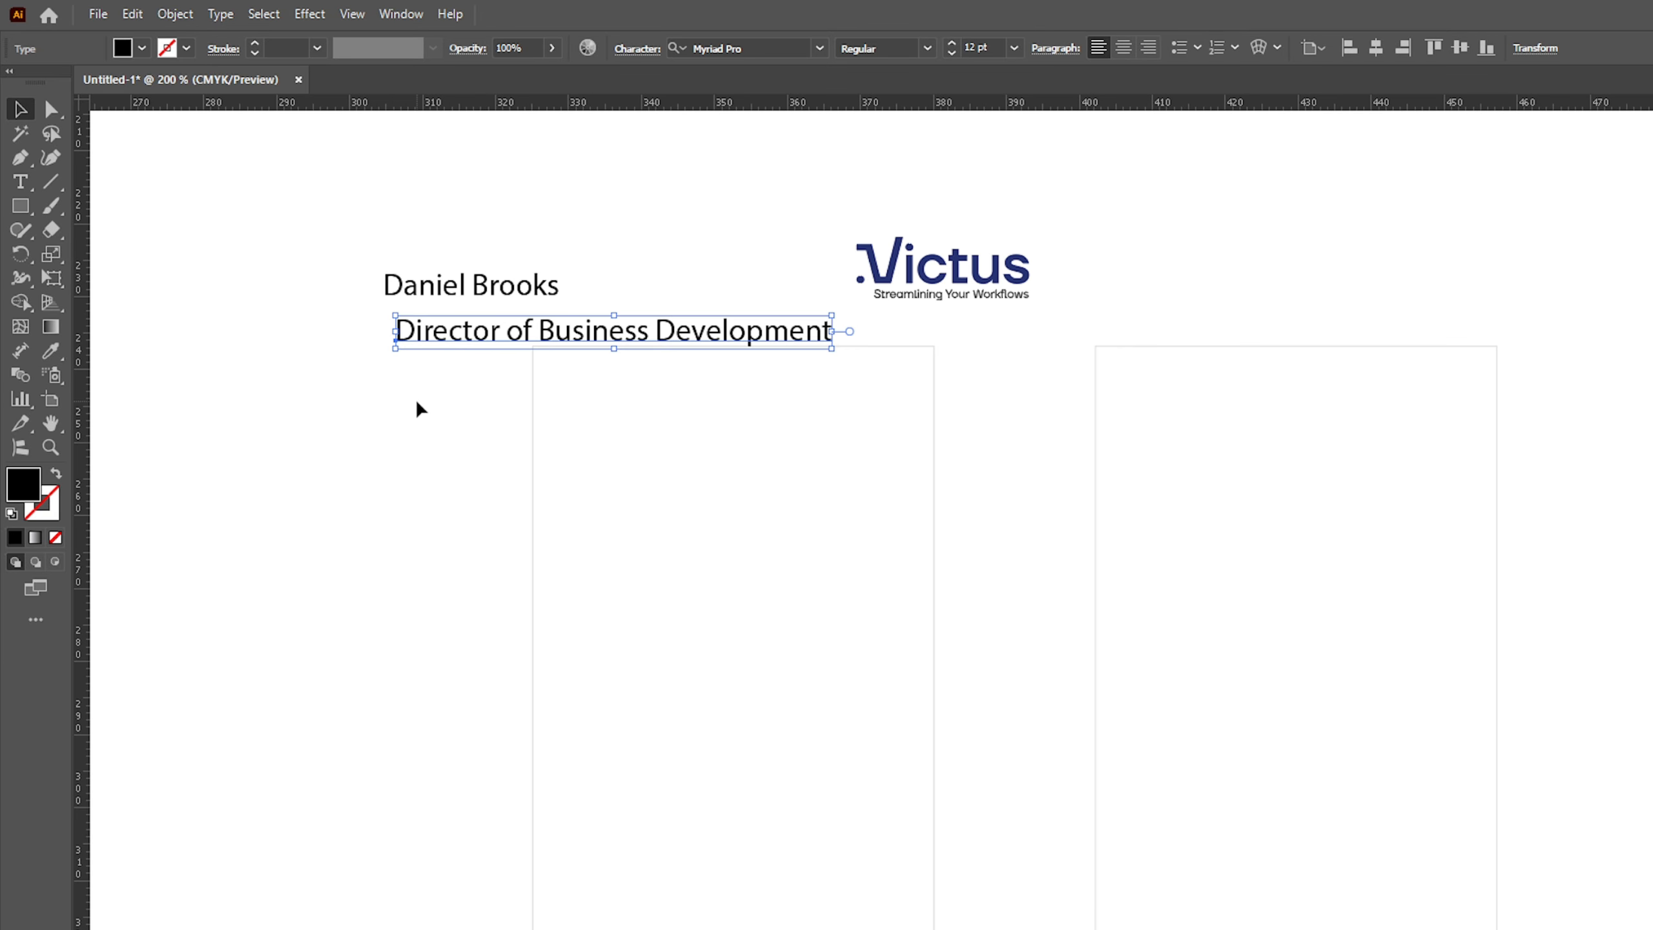
pyautogui.press('t')
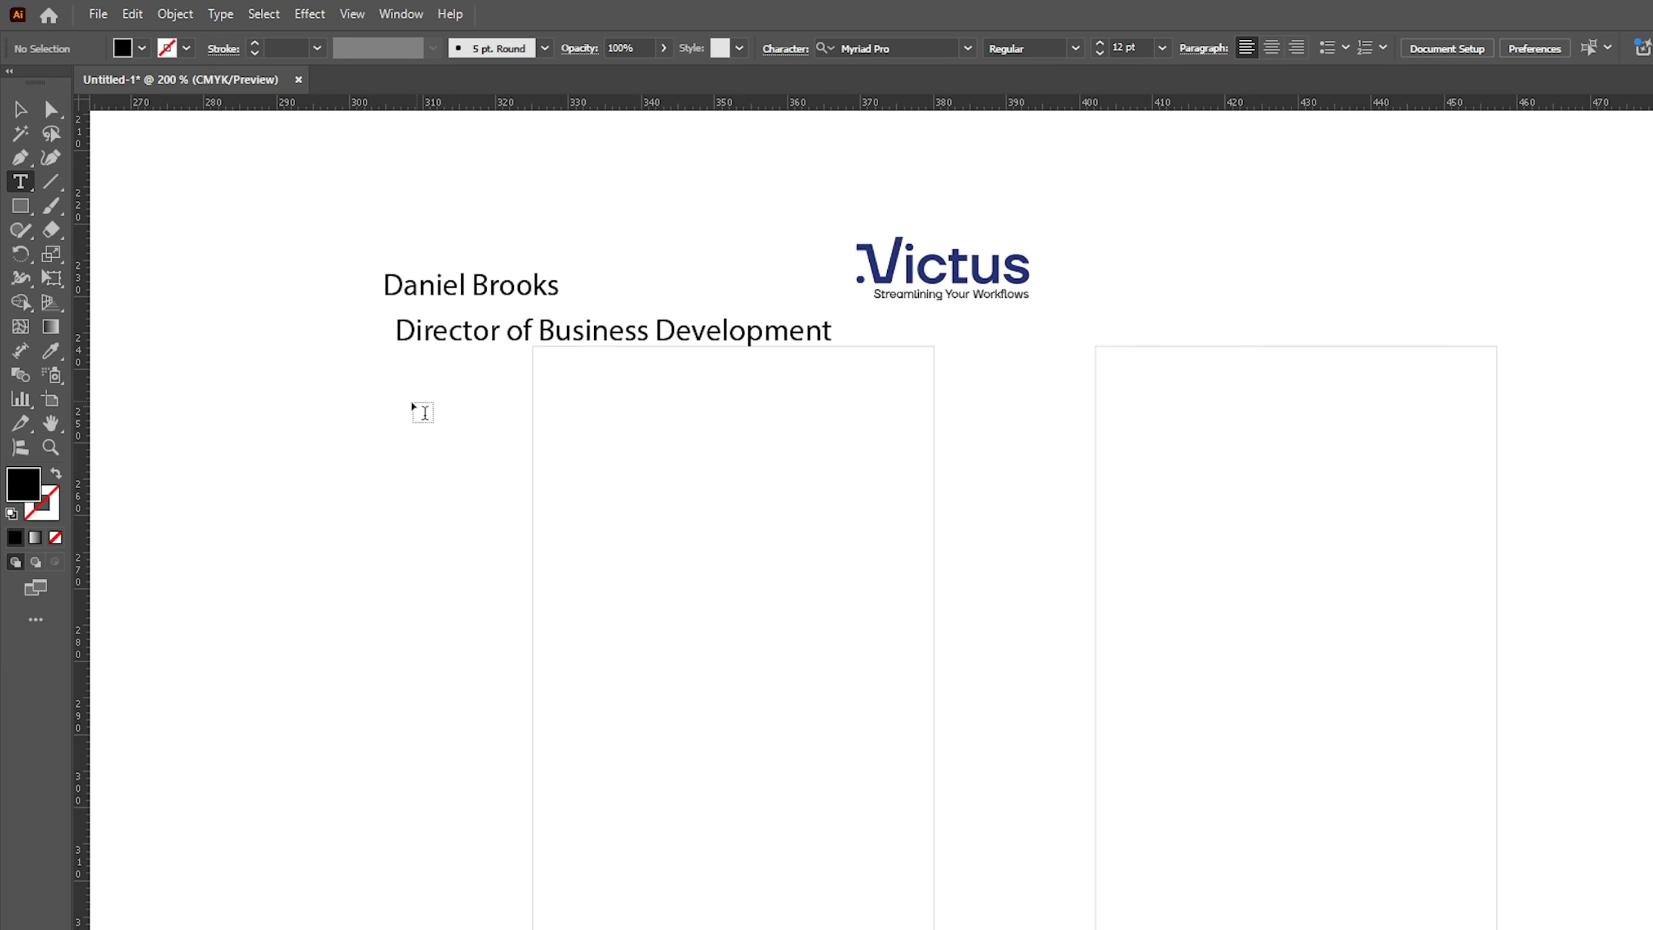
pyautogui.click(416, 405)
pyautogui.hotkey('ctrl', 'v')
pyautogui.press('Return')
pyautogui.hotkey('ctrl', 'v')
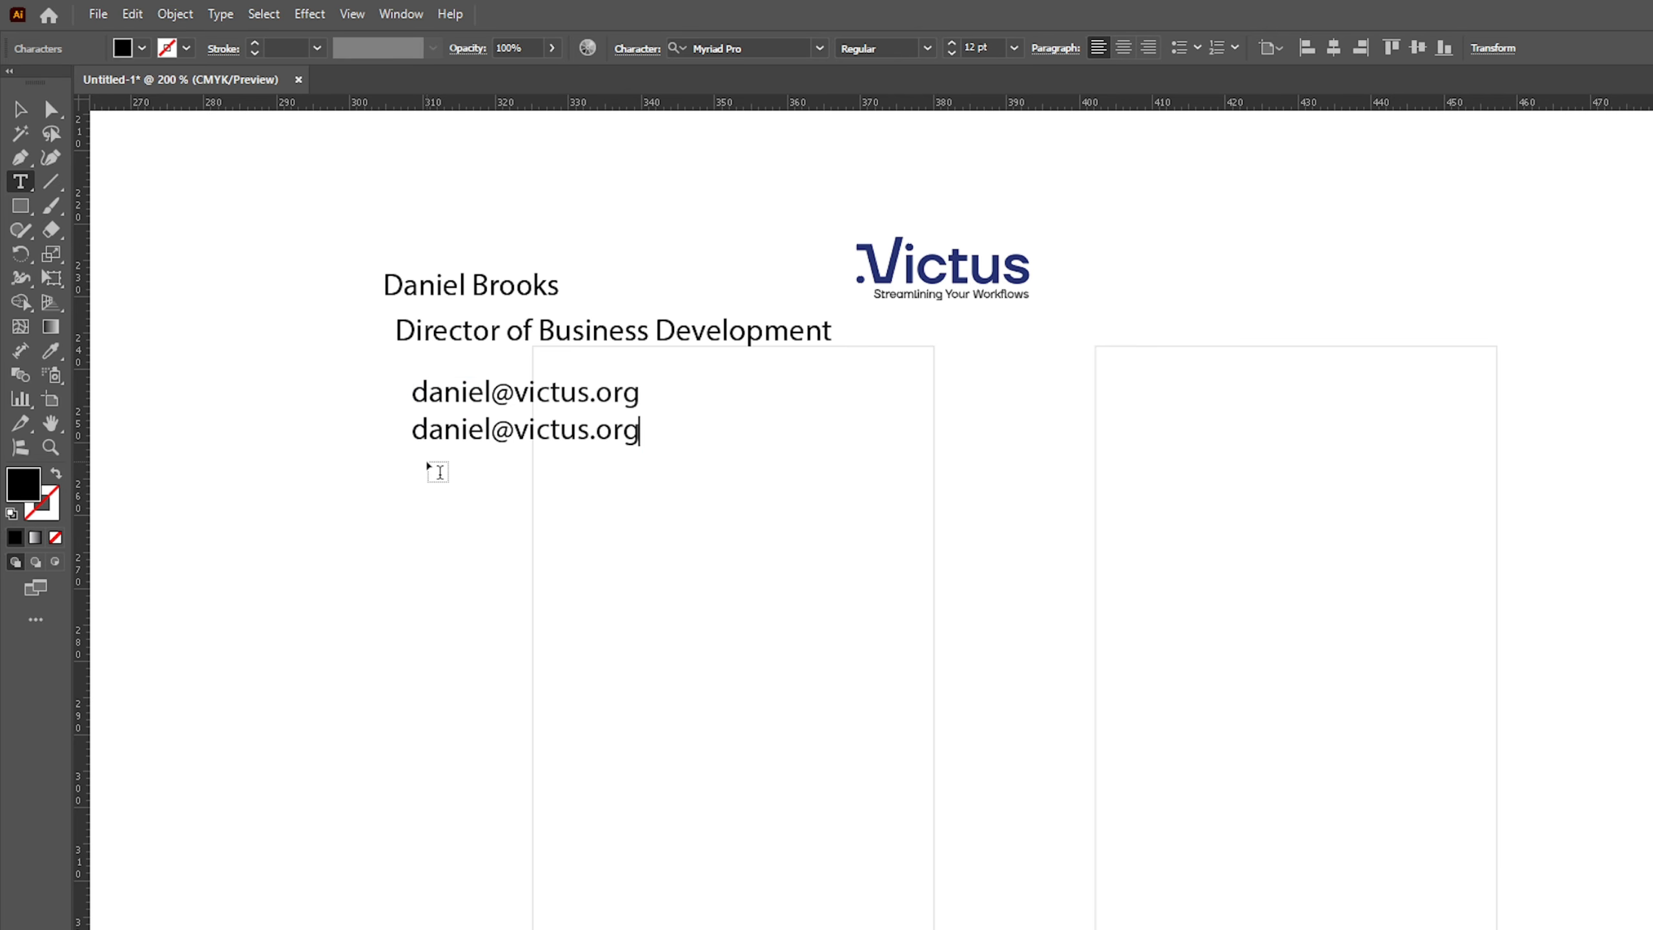
pyautogui.moveTo(514, 430); pyautogui.dragTo(416, 427)
pyautogui.write('www.')
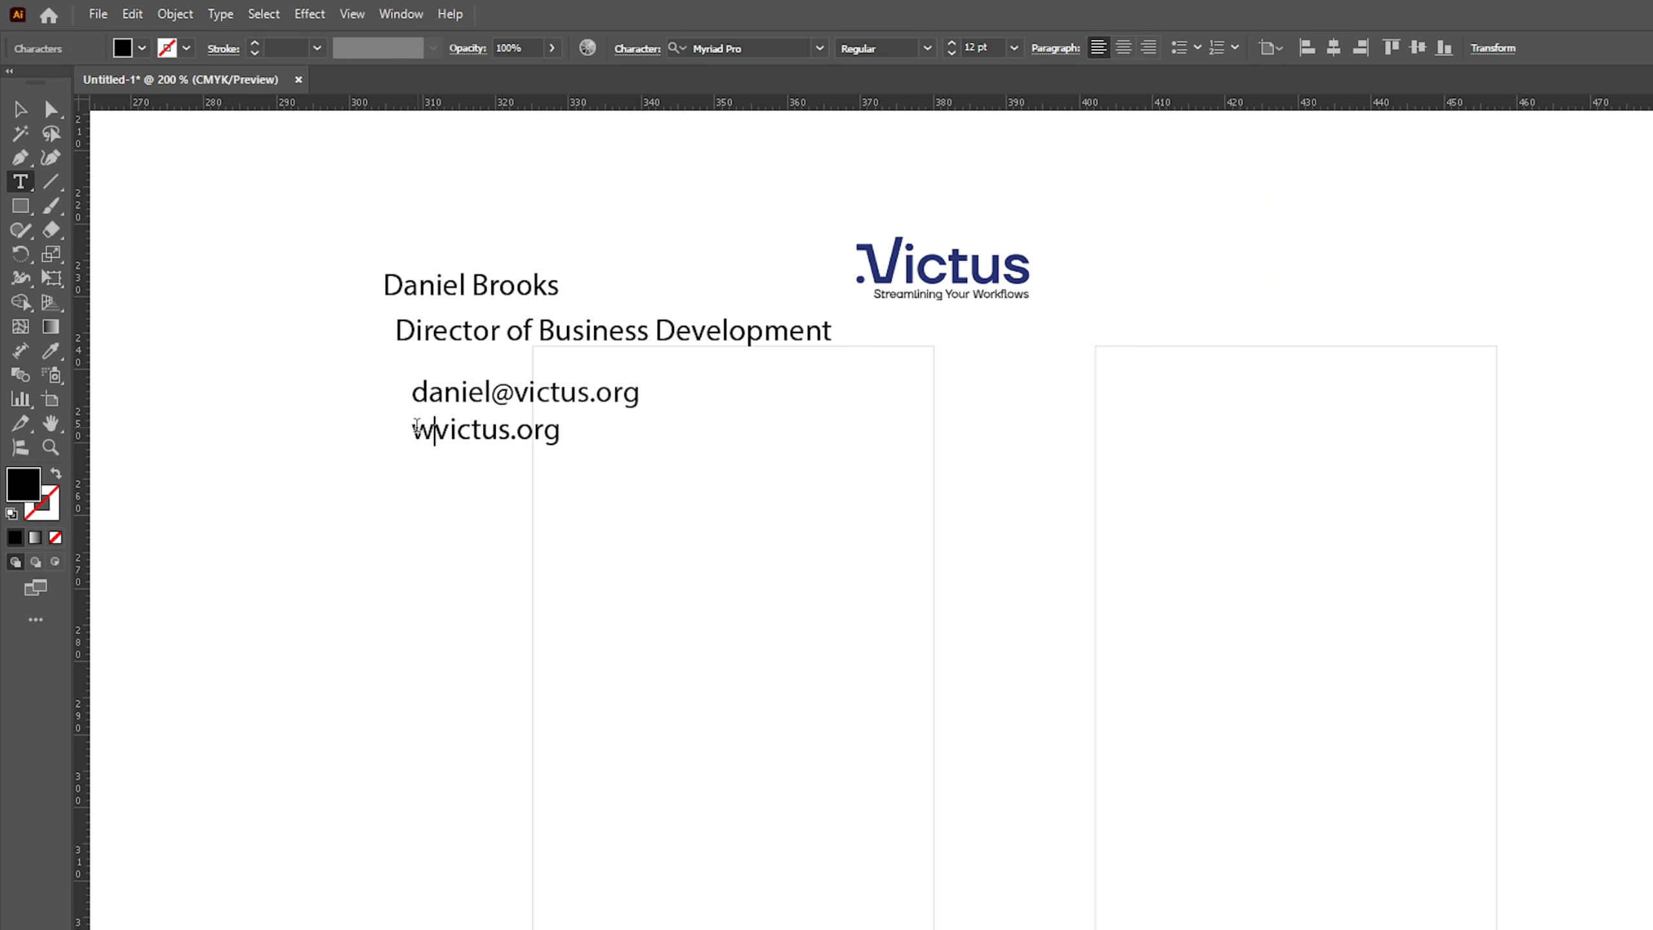
pyautogui.click(20, 109)
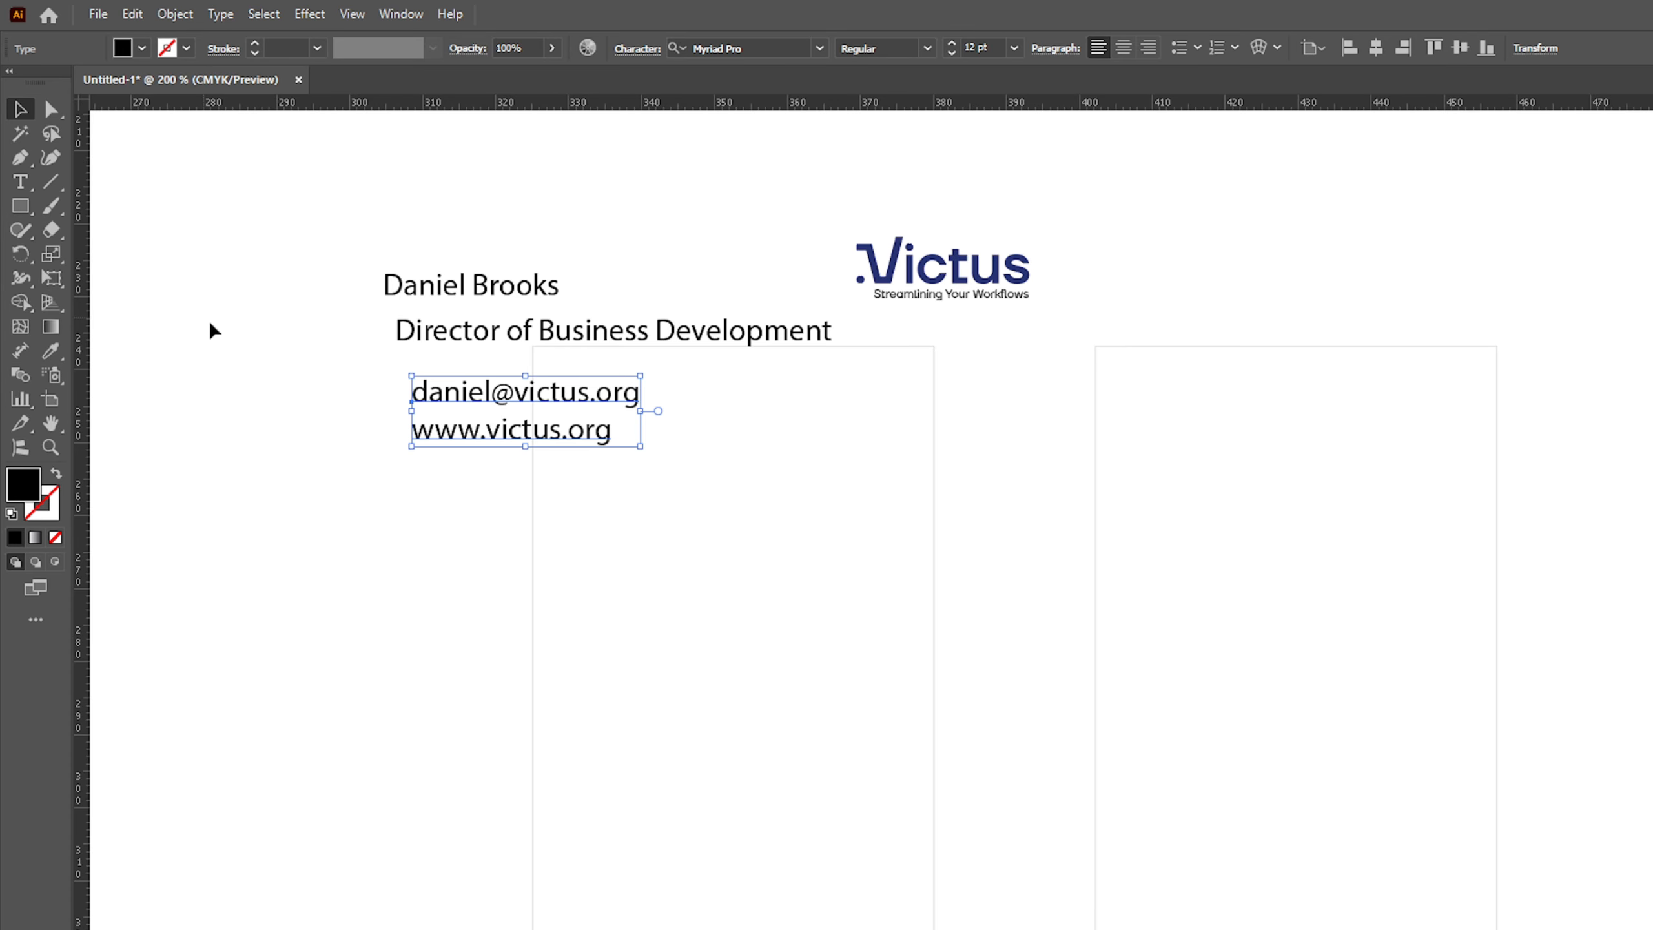
# - Move the name, job title and contact texts together to the empty area beside the first card
pyautogui.click(212, 329)
pyautogui.moveTo(605, 246); pyautogui.dragTo(418, 481)
pyautogui.scroll(-1, 416, 480)
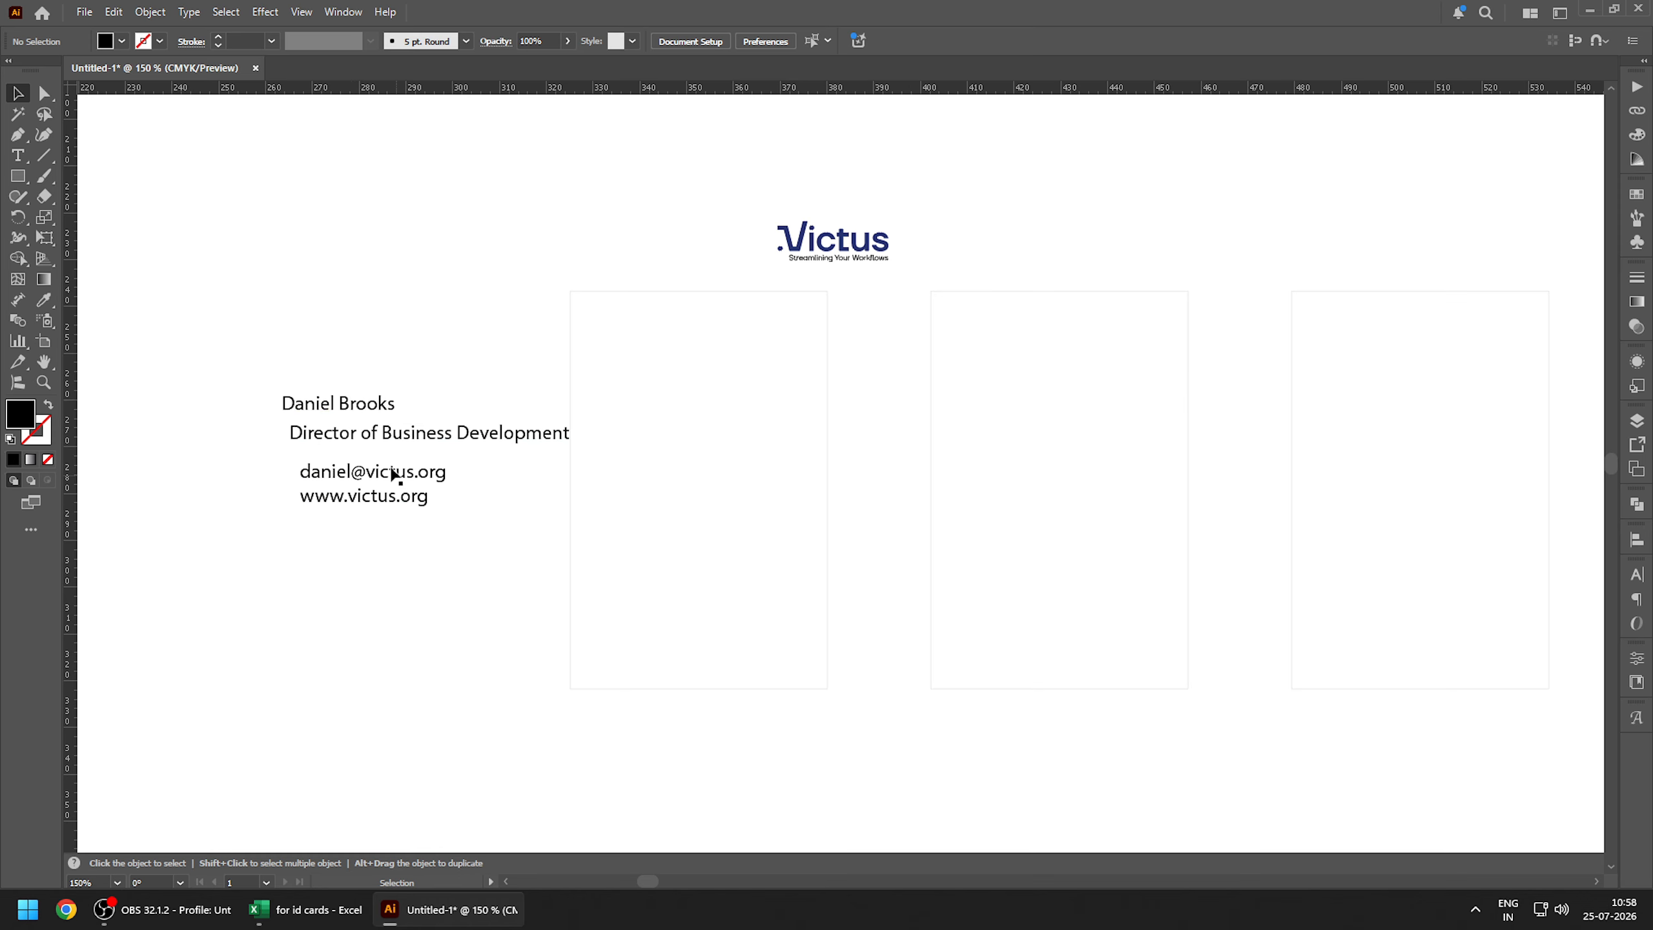
# - Give the name the logo's navy colour and set its font to TT Firs Neue Trial Var Roman Bold
pyautogui.click(379, 402)
pyautogui.press('i')
pyautogui.click(832, 237)
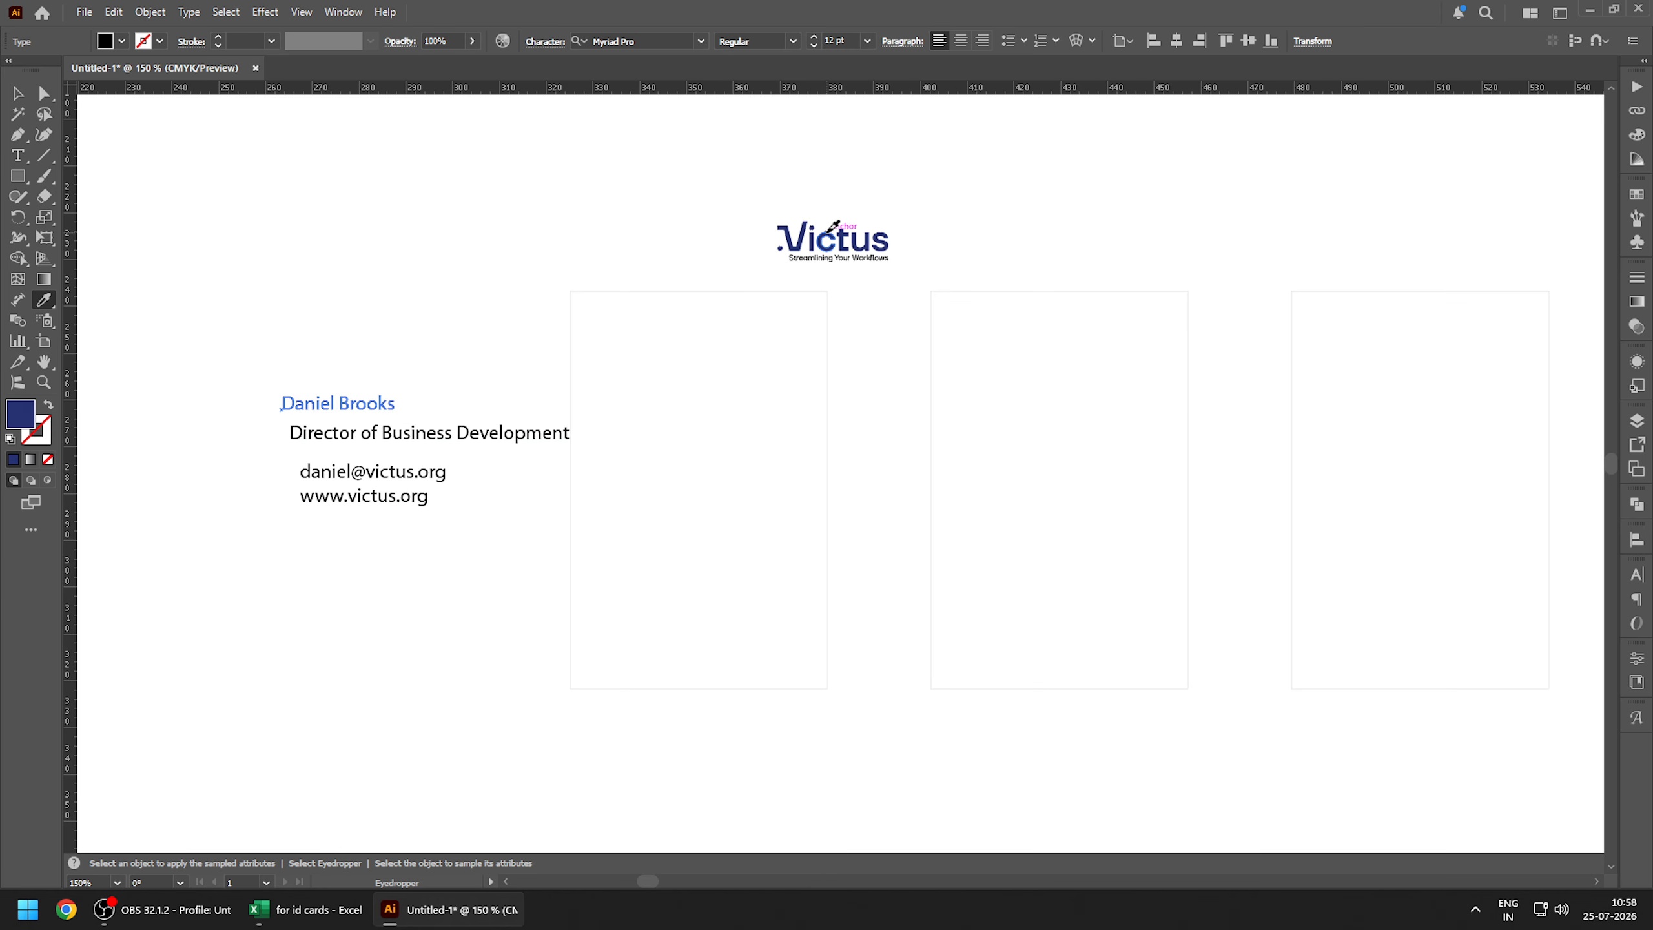
pyautogui.press('v')
pyautogui.click(656, 42)
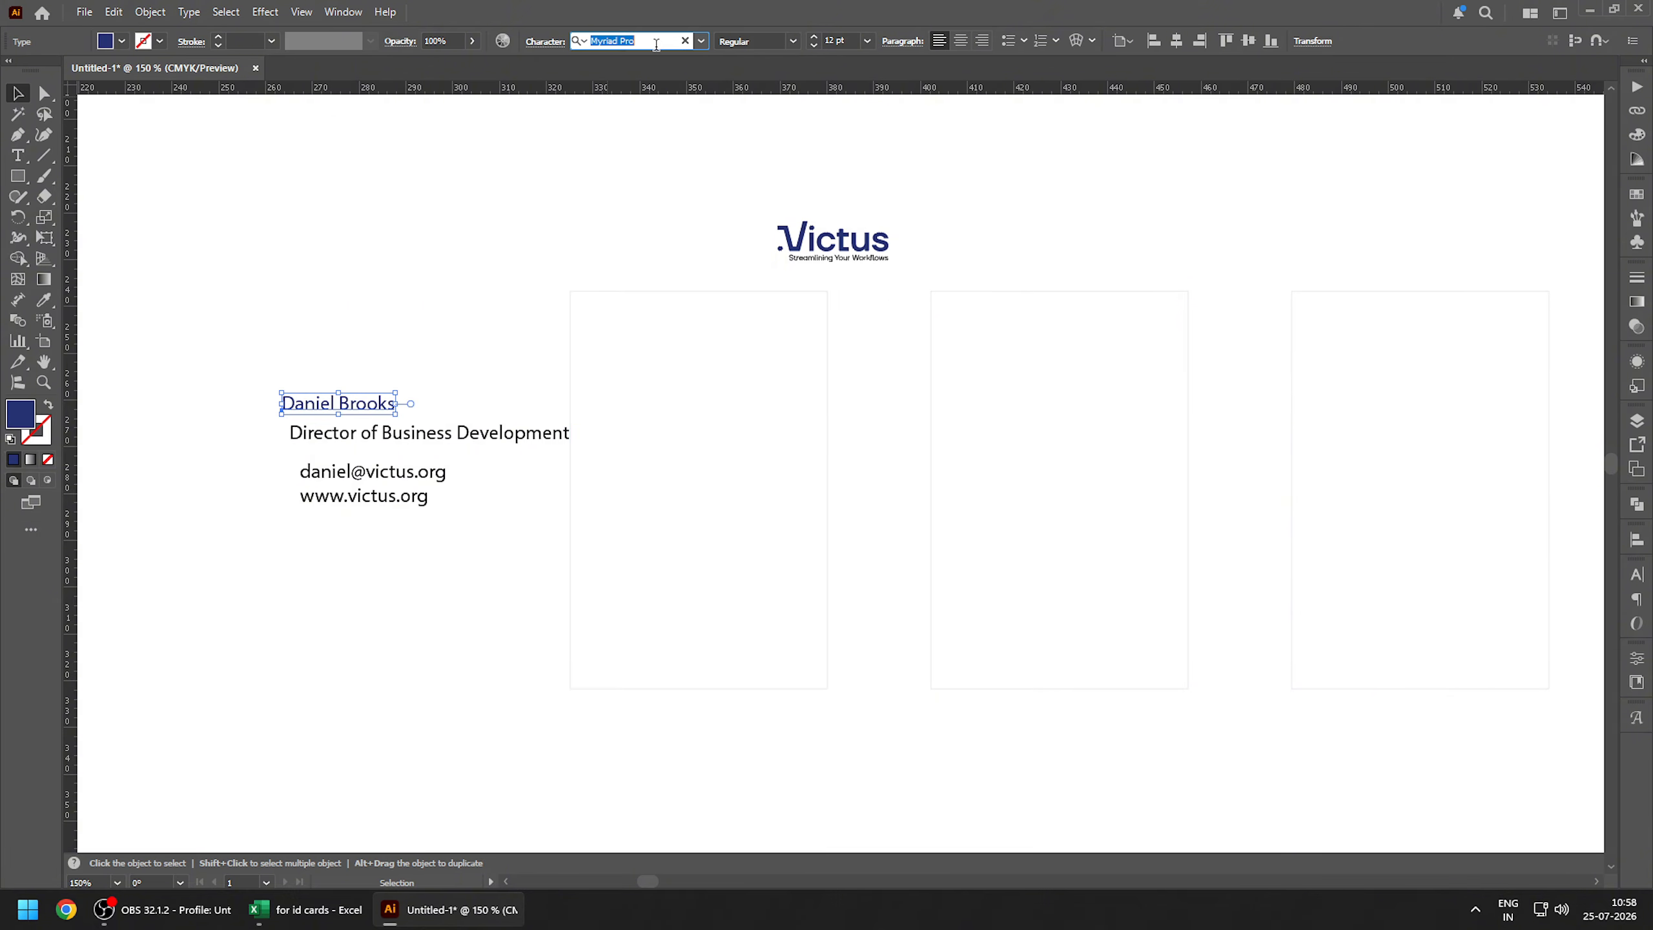
pyautogui.write('tt')
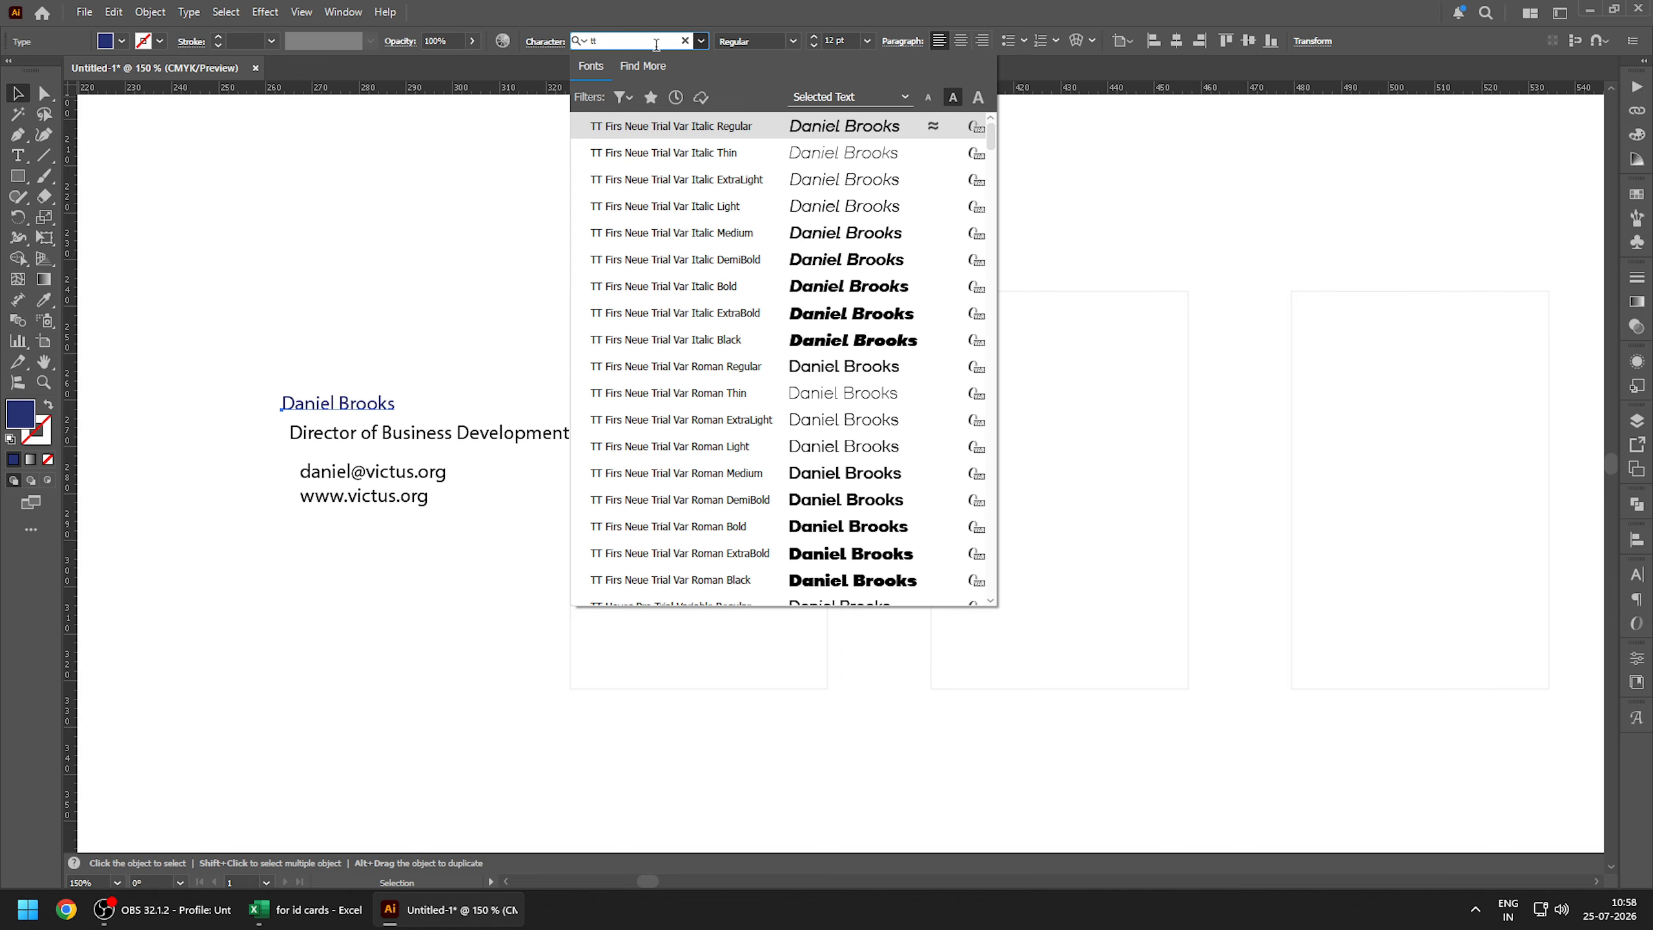
pyautogui.click(718, 532)
# - Move the name onto the upper part of the first card and set its size to 14 pt
pyautogui.moveTo(423, 403); pyautogui.dragTo(747, 389)
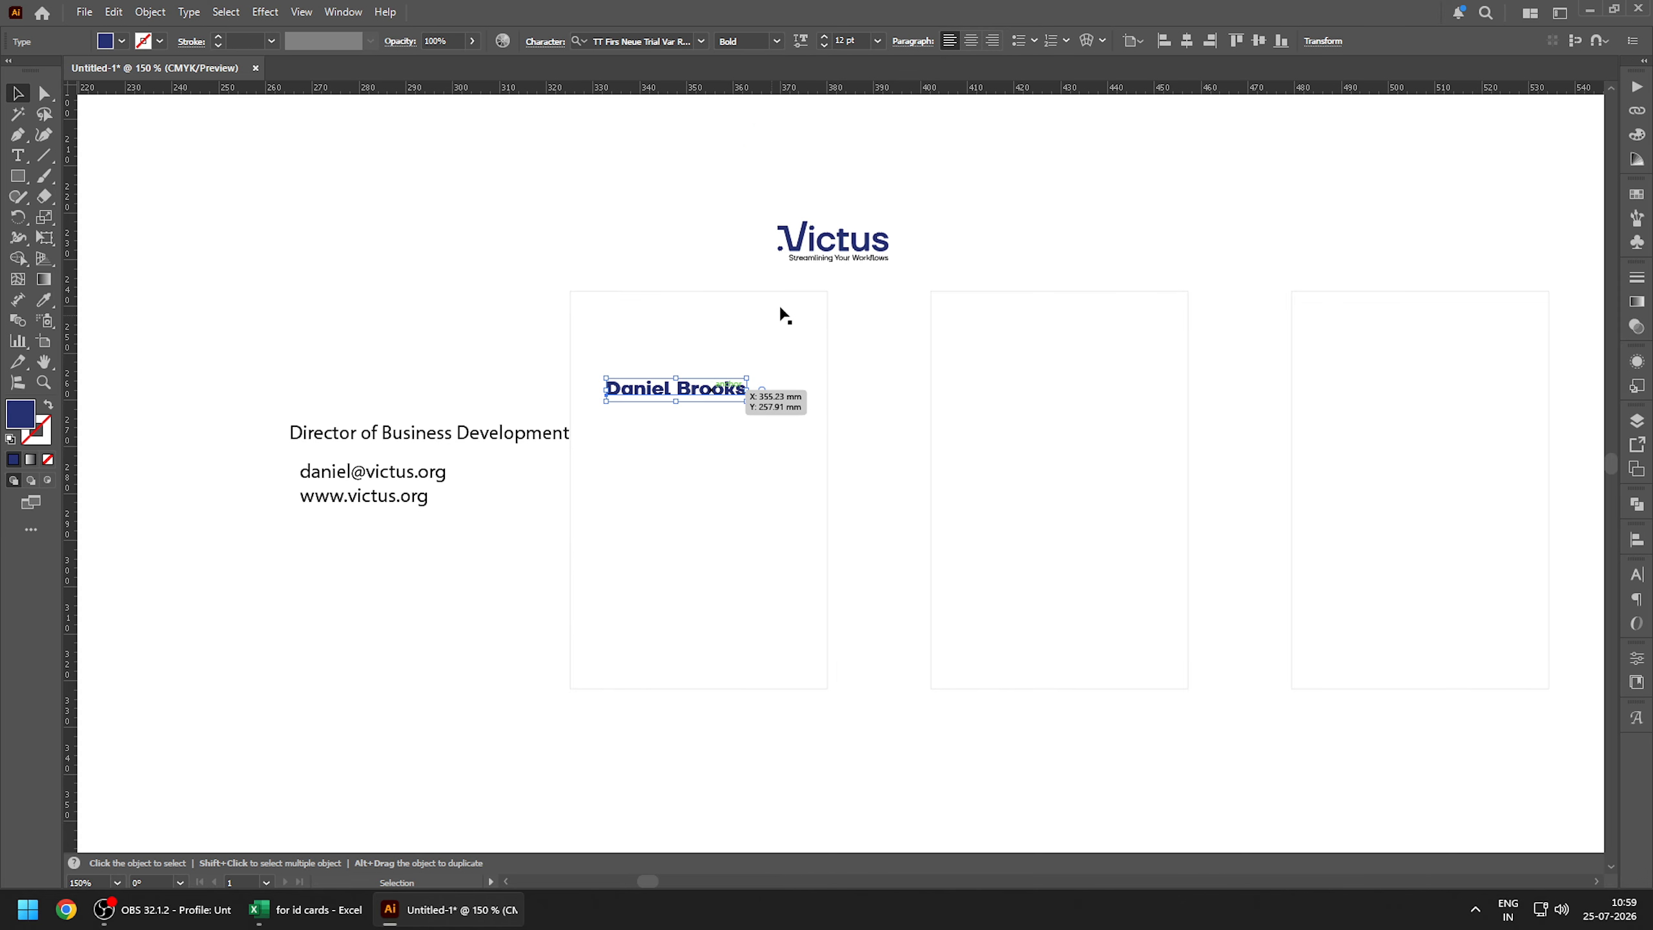
pyautogui.click(877, 42)
pyautogui.click(907, 215)
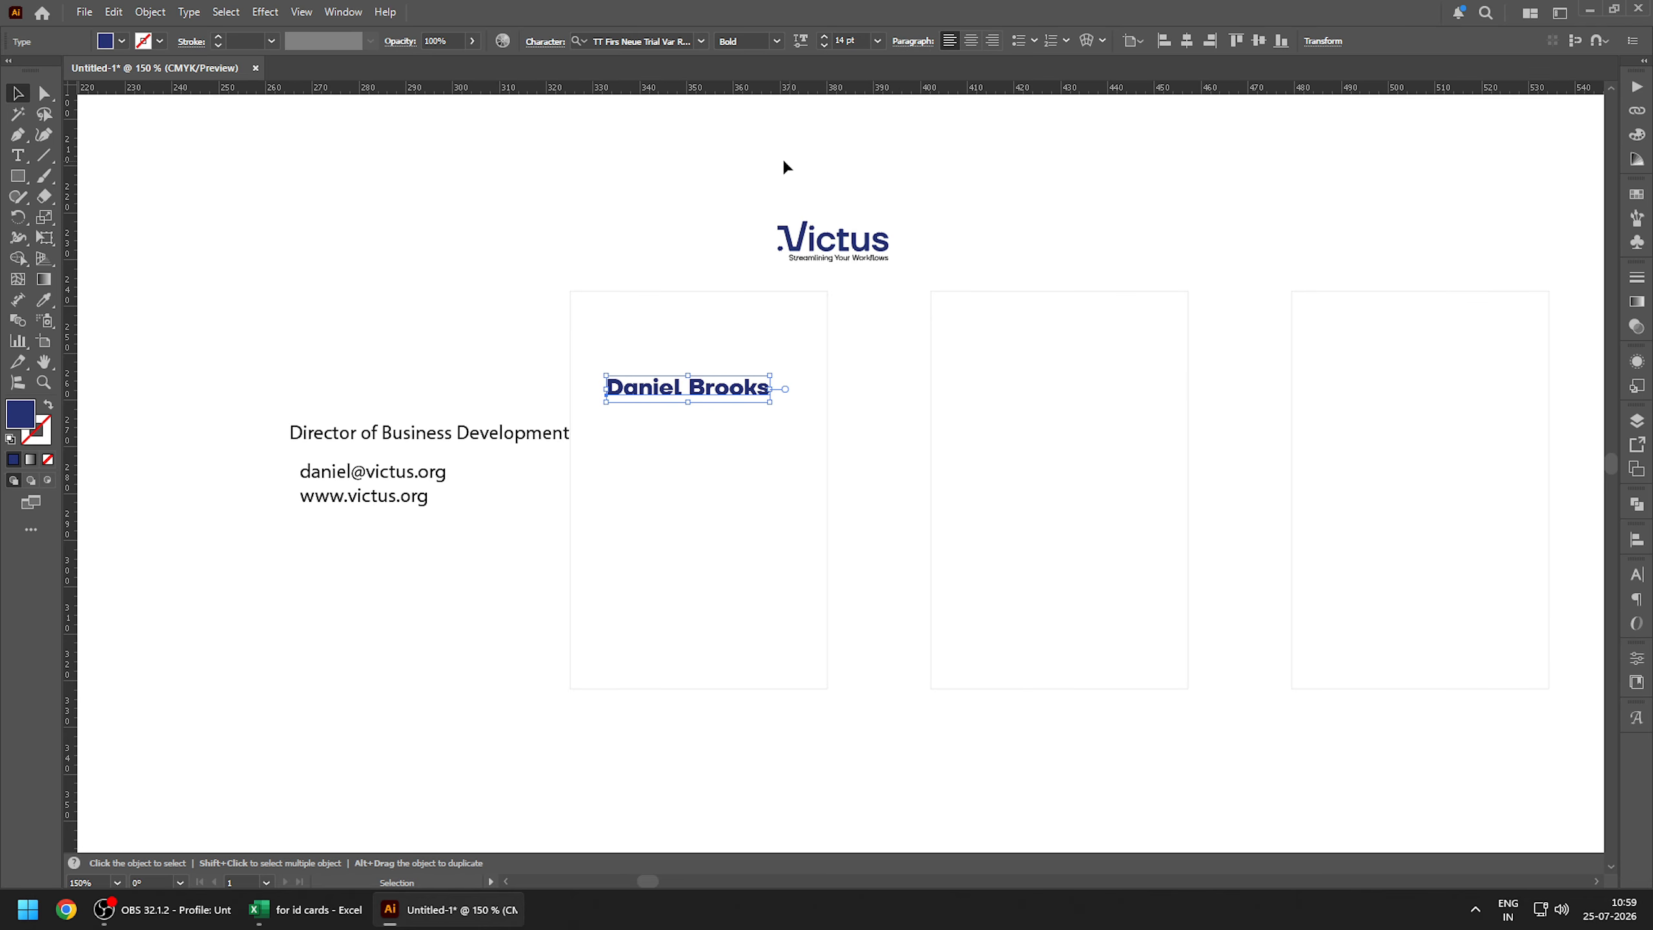
pyautogui.click(781, 163)
# - Break the name into two lines, shift it closer to the card's upper-left corner and tighten its leading
pyautogui.scroll(2, 690, 397)
pyautogui.doubleClick(693, 408)
pyautogui.press('Return')
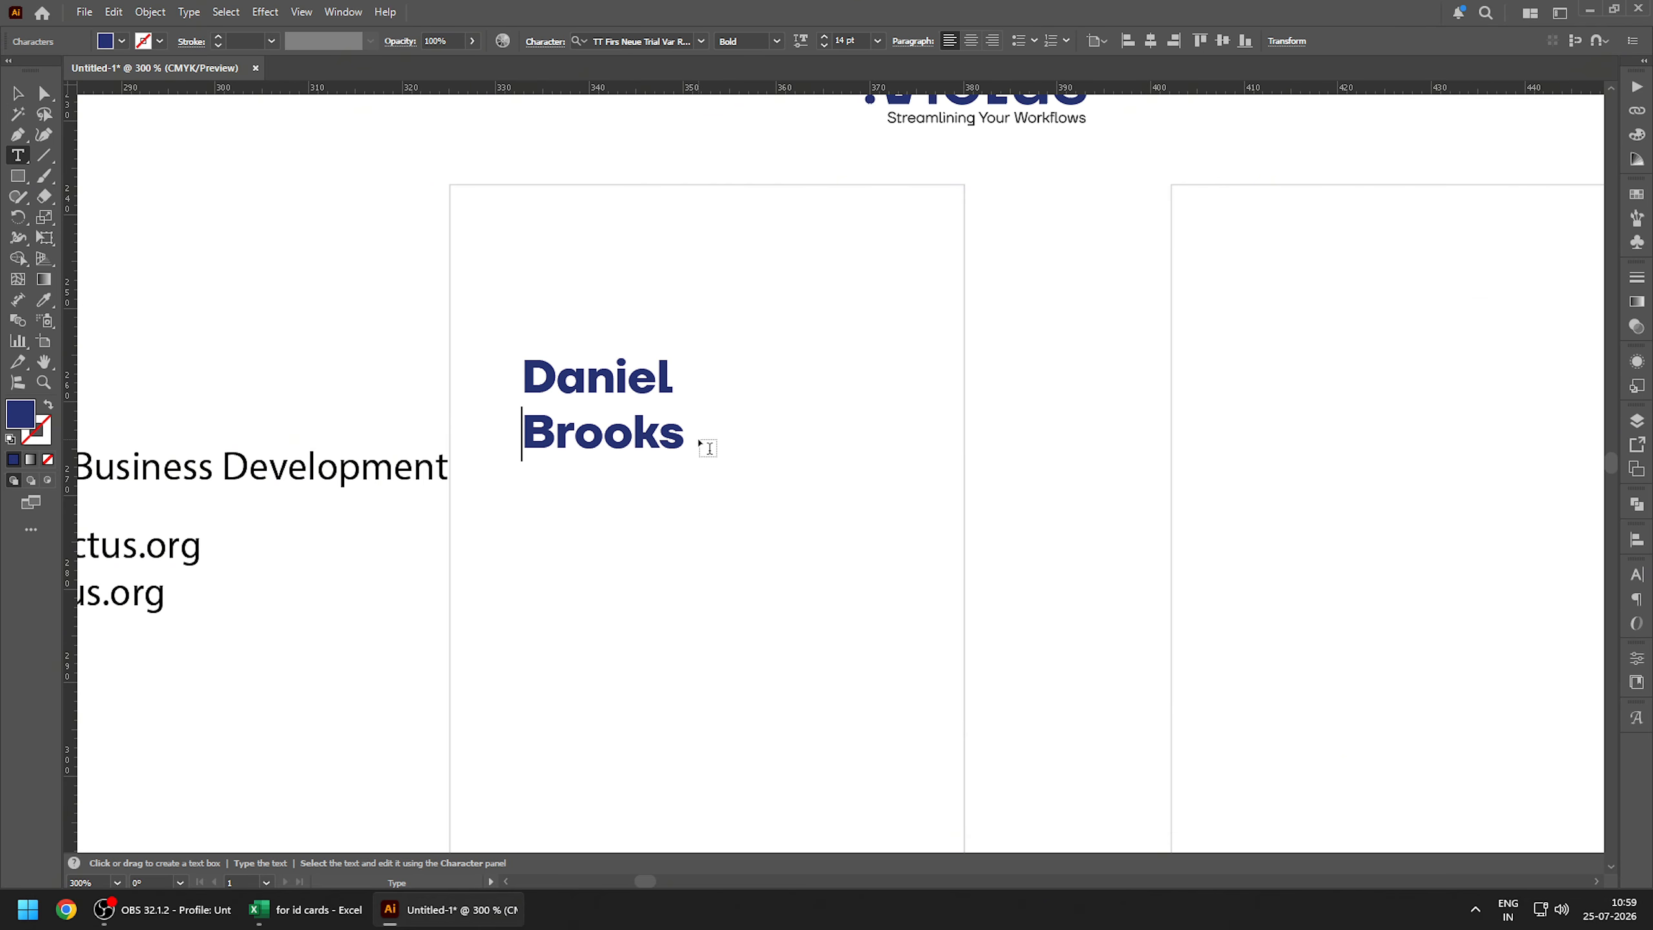
pyautogui.press('Escape')
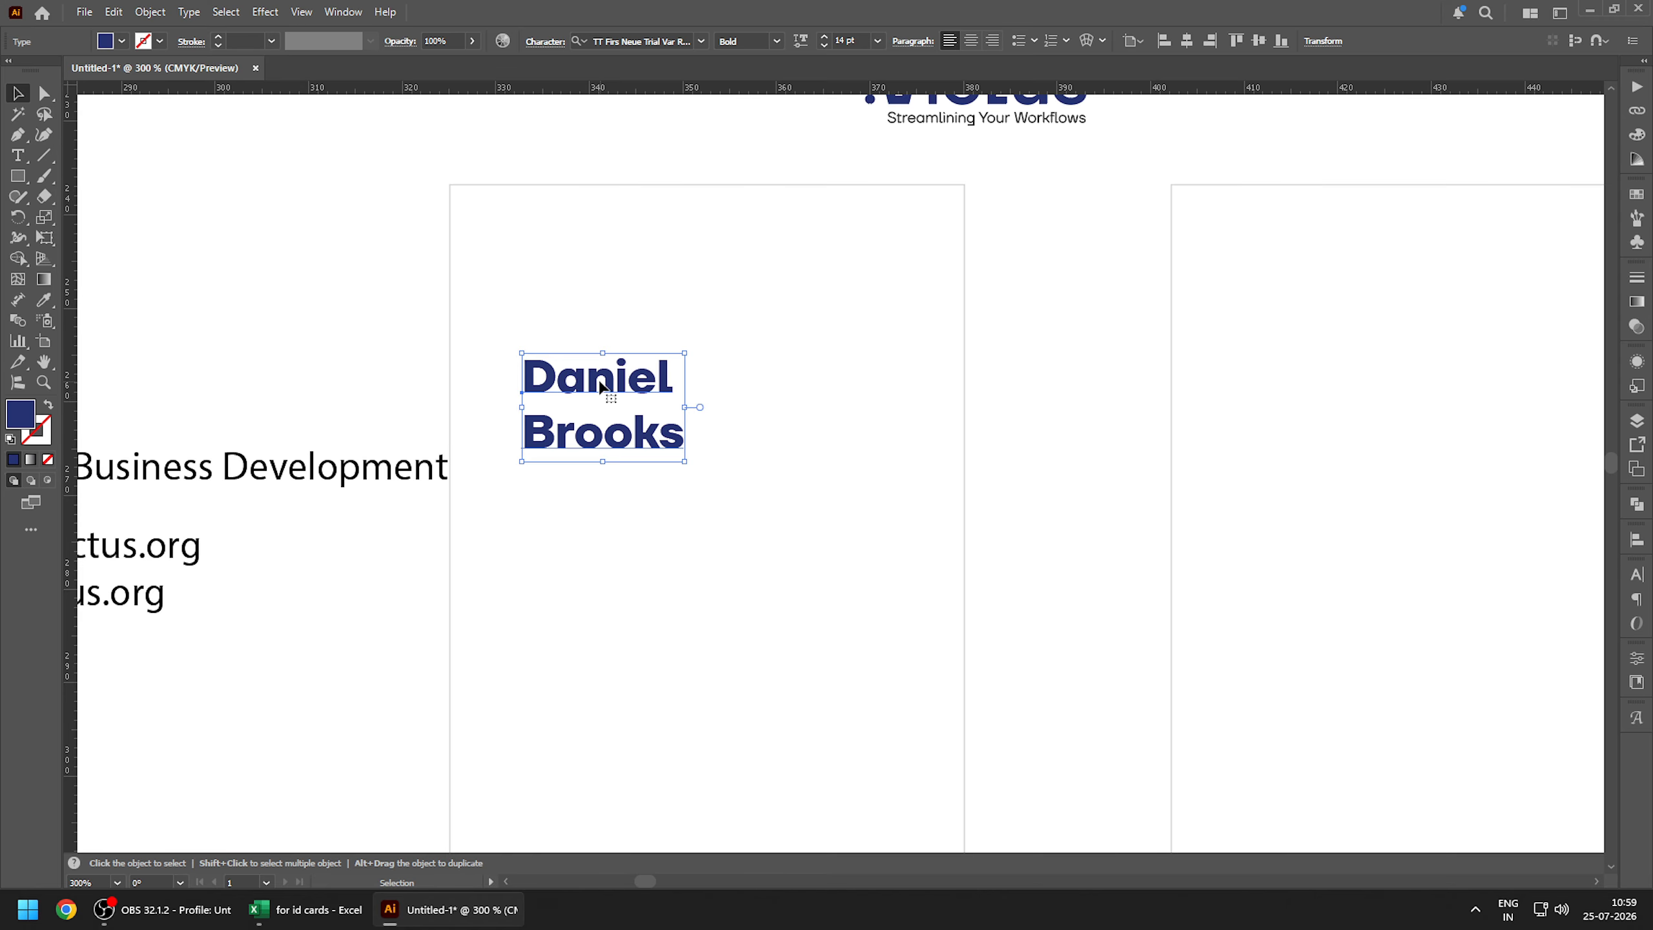
pyautogui.moveTo(600, 387); pyautogui.dragTo(576, 343)
pyautogui.hotkey('alt', 'Up')
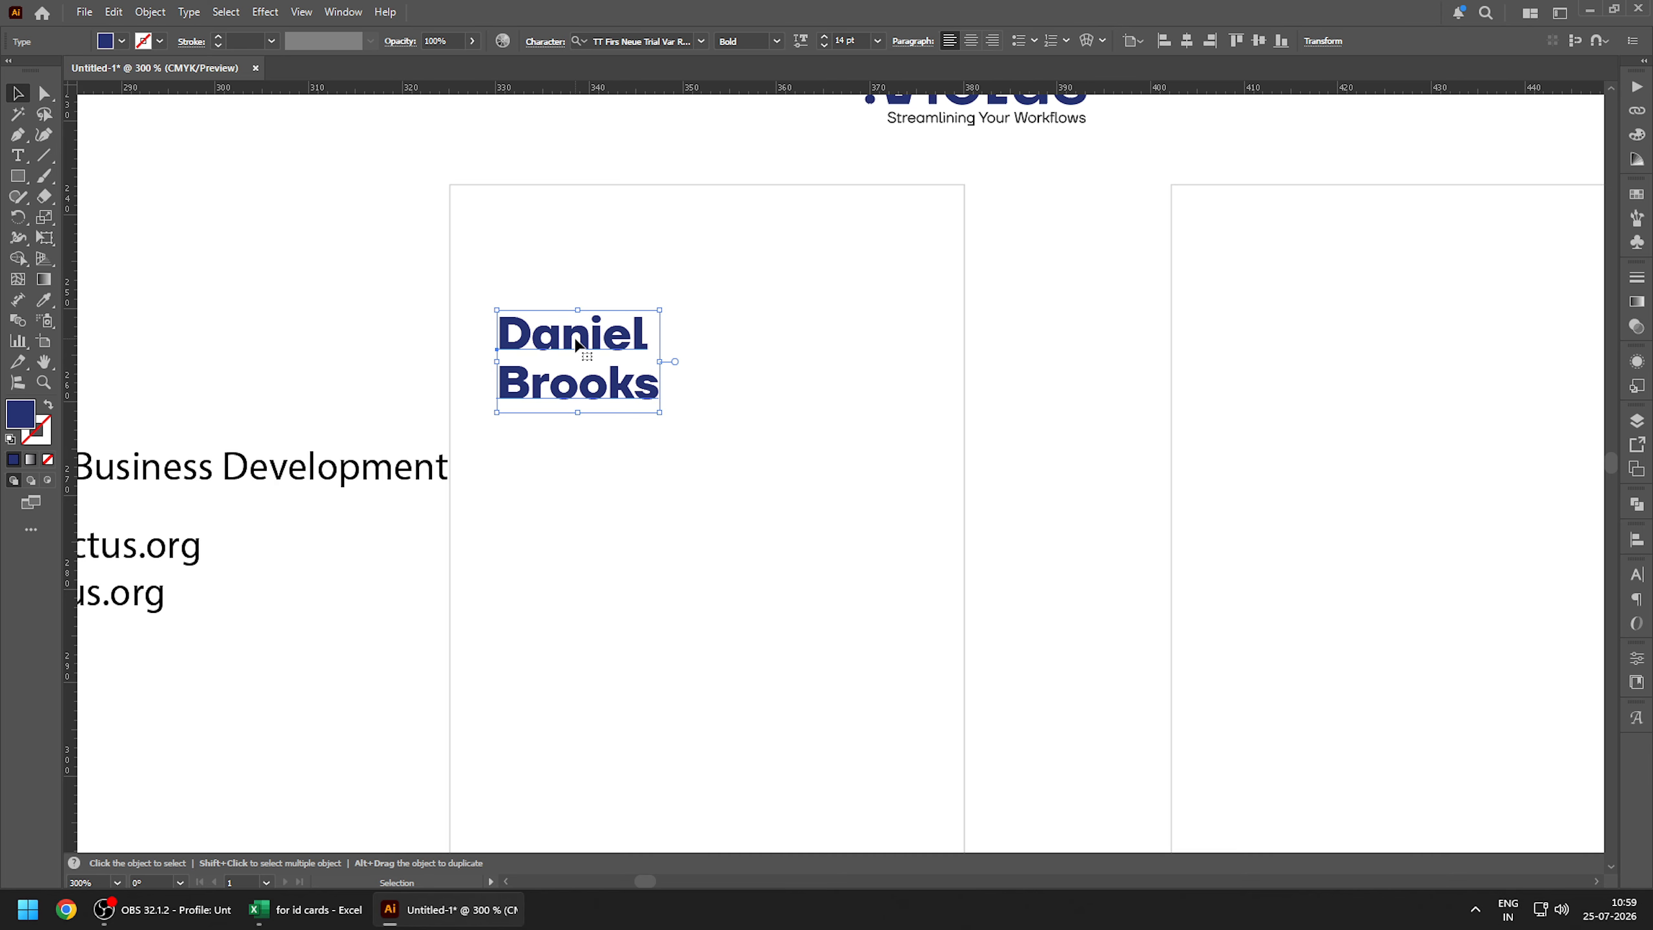
pyautogui.click(345, 368)
# - Fill the job title and the contact text with the dark grey next to black in the greyscale swatch group
pyautogui.scroll(-2, 301, 359)
pyautogui.moveTo(301, 359); pyautogui.dragTo(483, 339)
pyautogui.click(448, 398)
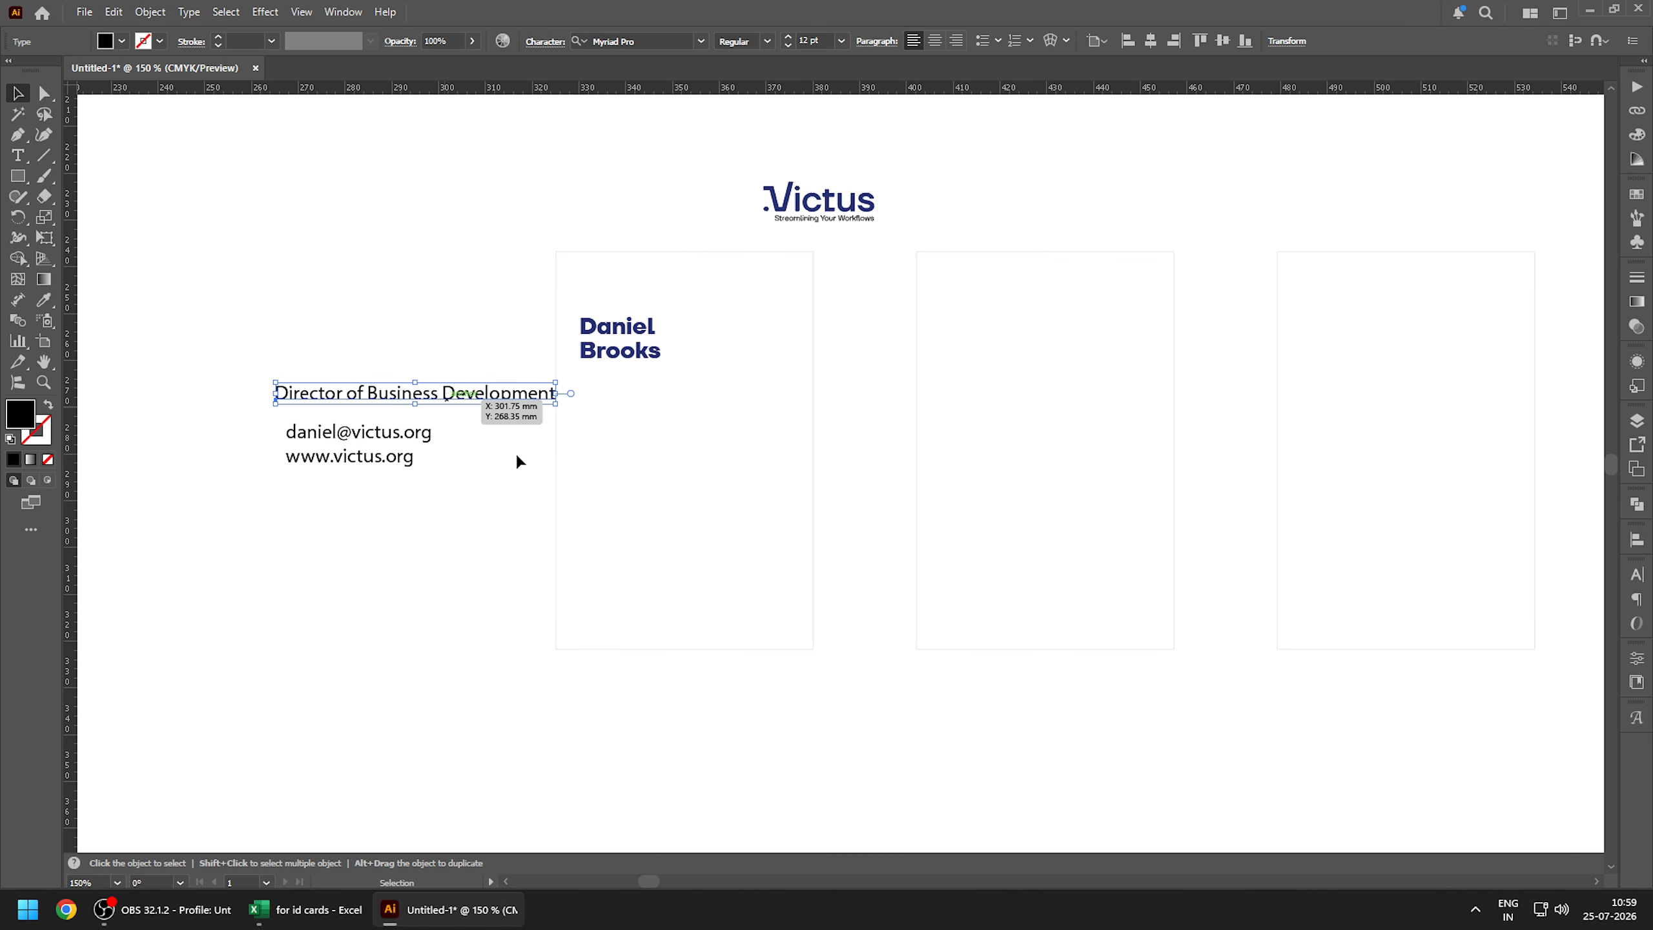
pyautogui.keyDown('shift'); pyautogui.click(367, 435); pyautogui.keyUp('shift')
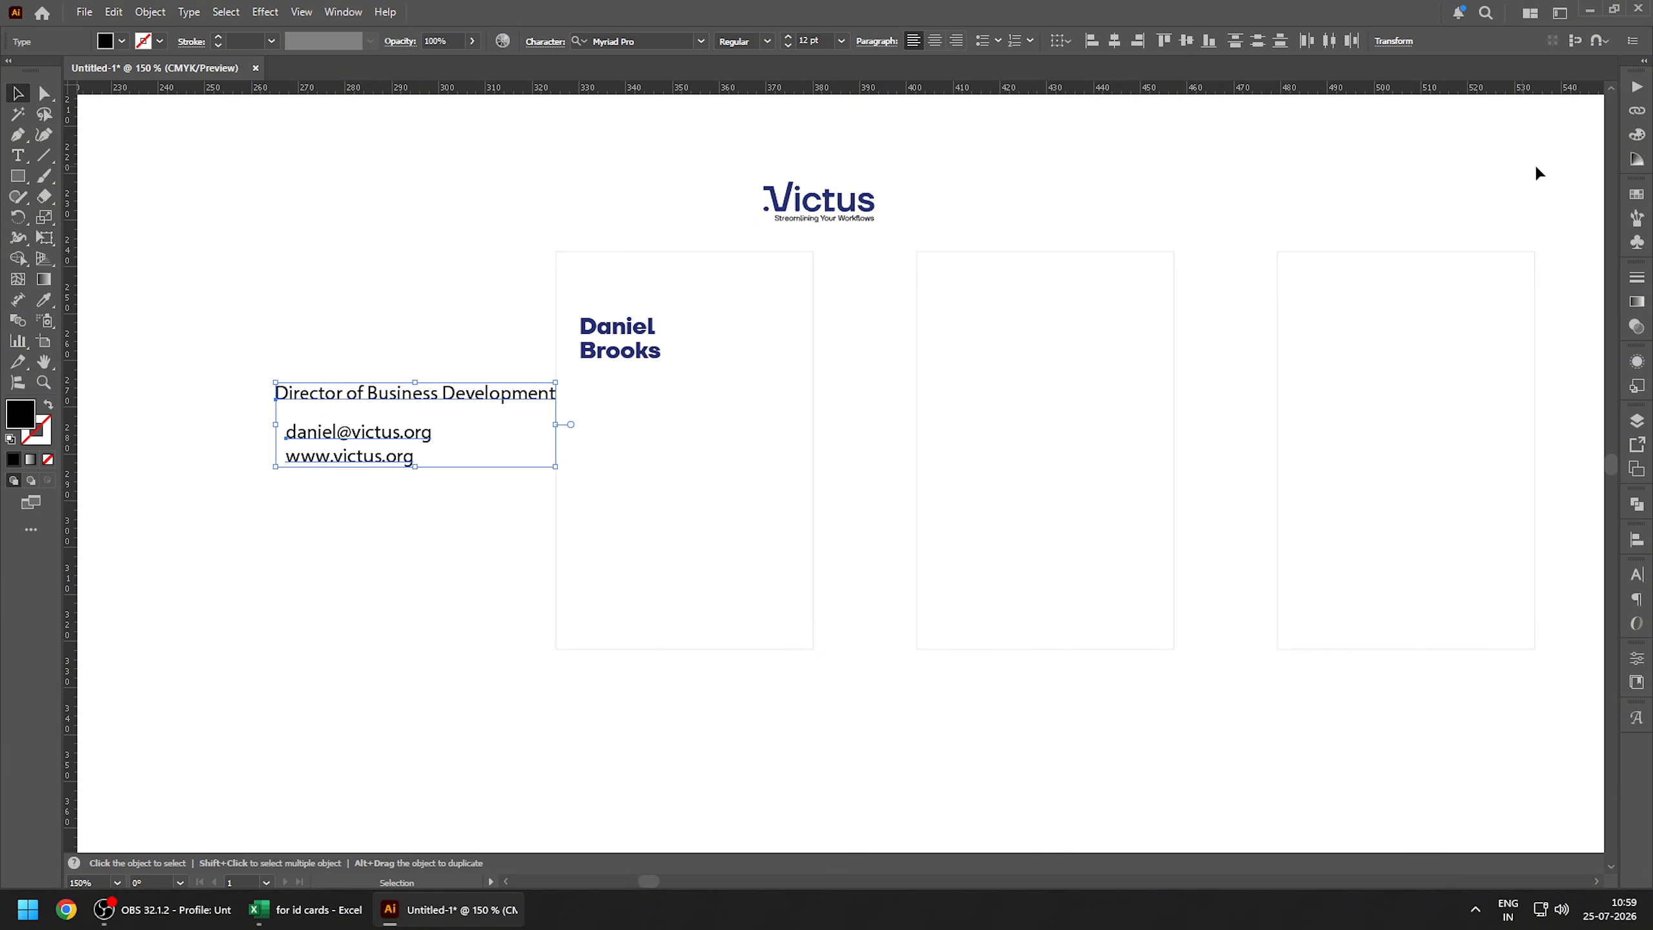
pyautogui.click(1638, 195)
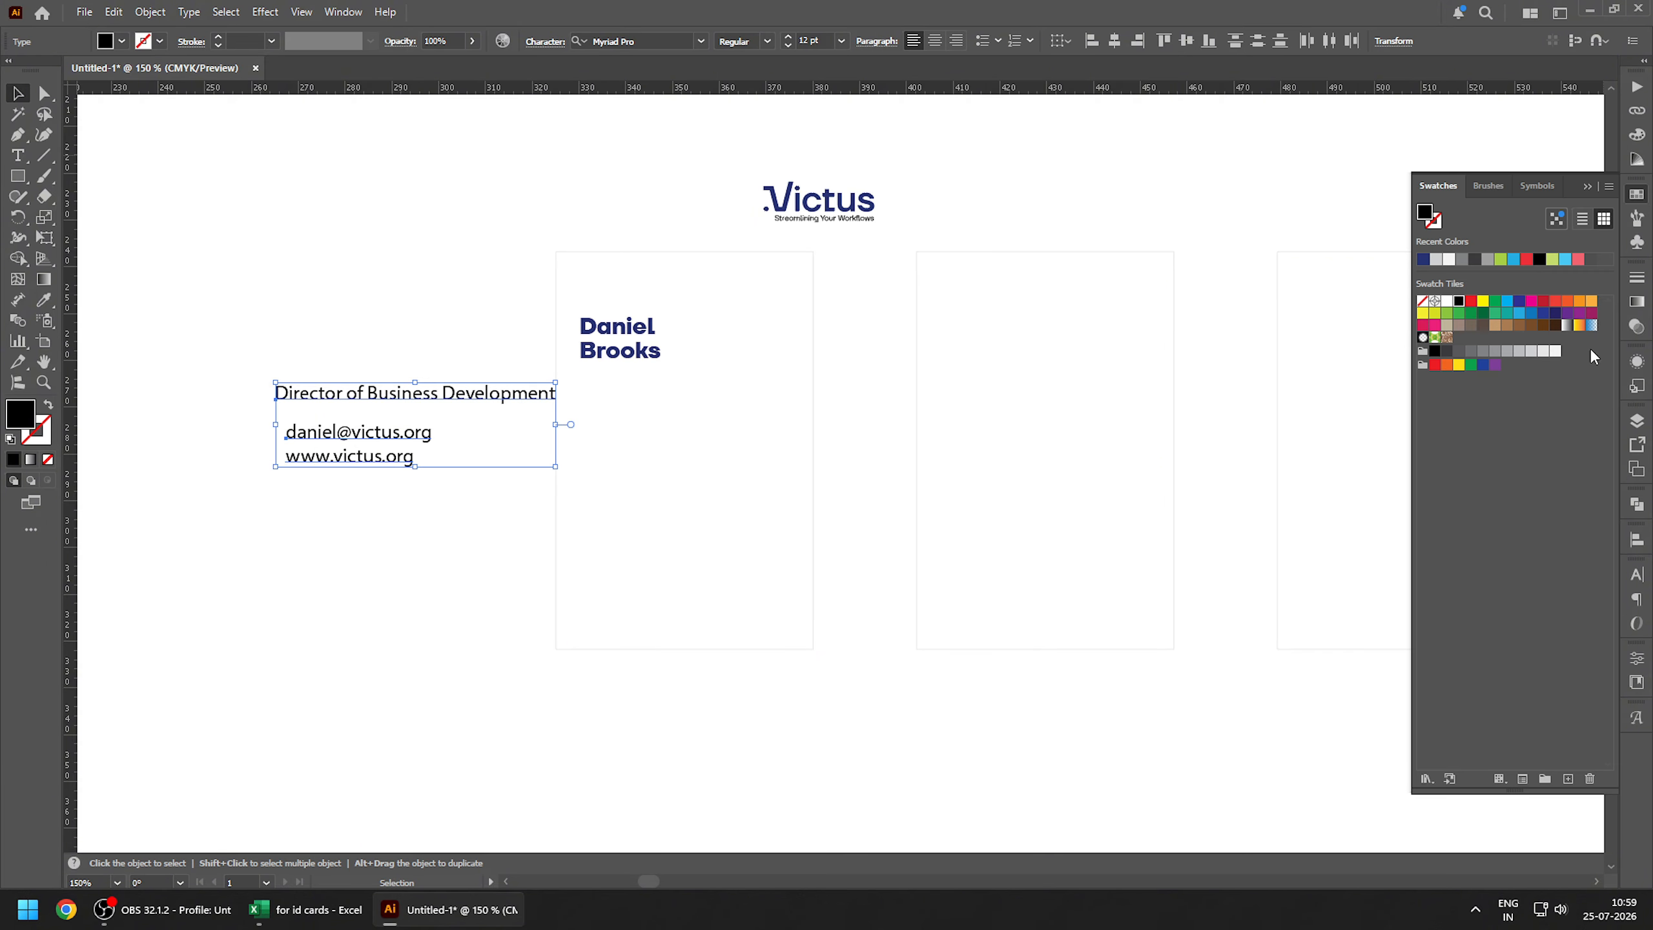
pyautogui.click(1442, 353)
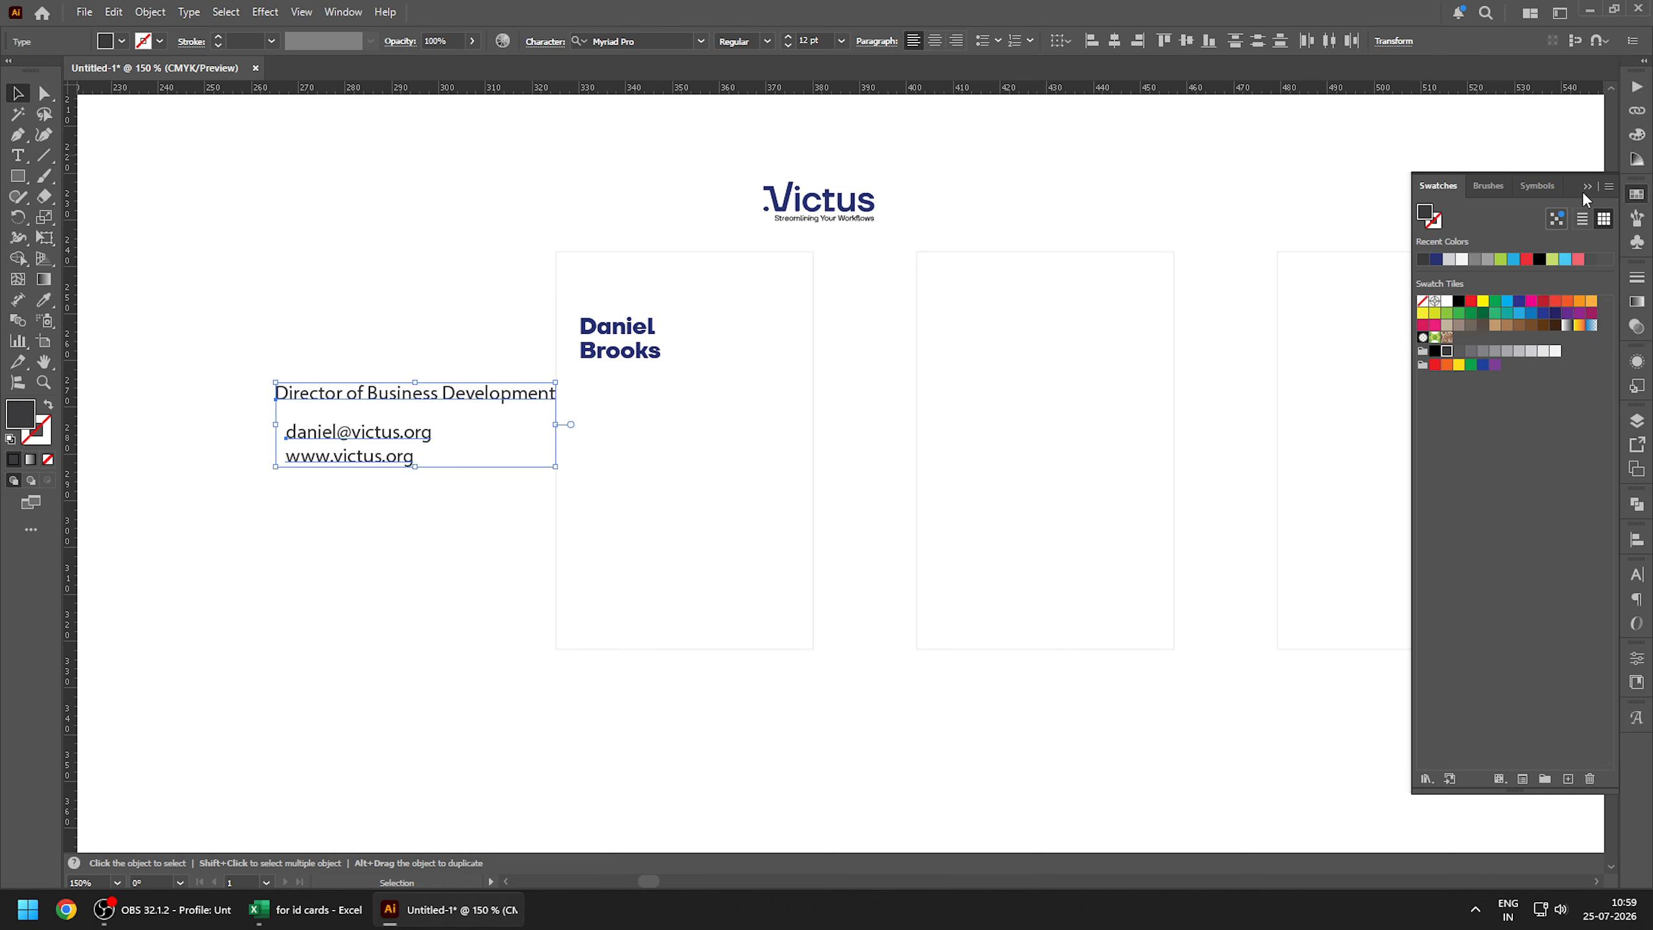
# - Set the job title and contact text to TT Firs Neue Trial Var Roman Light at 7 pt
pyautogui.scroll(2, 452, 398)
pyautogui.click(670, 37)
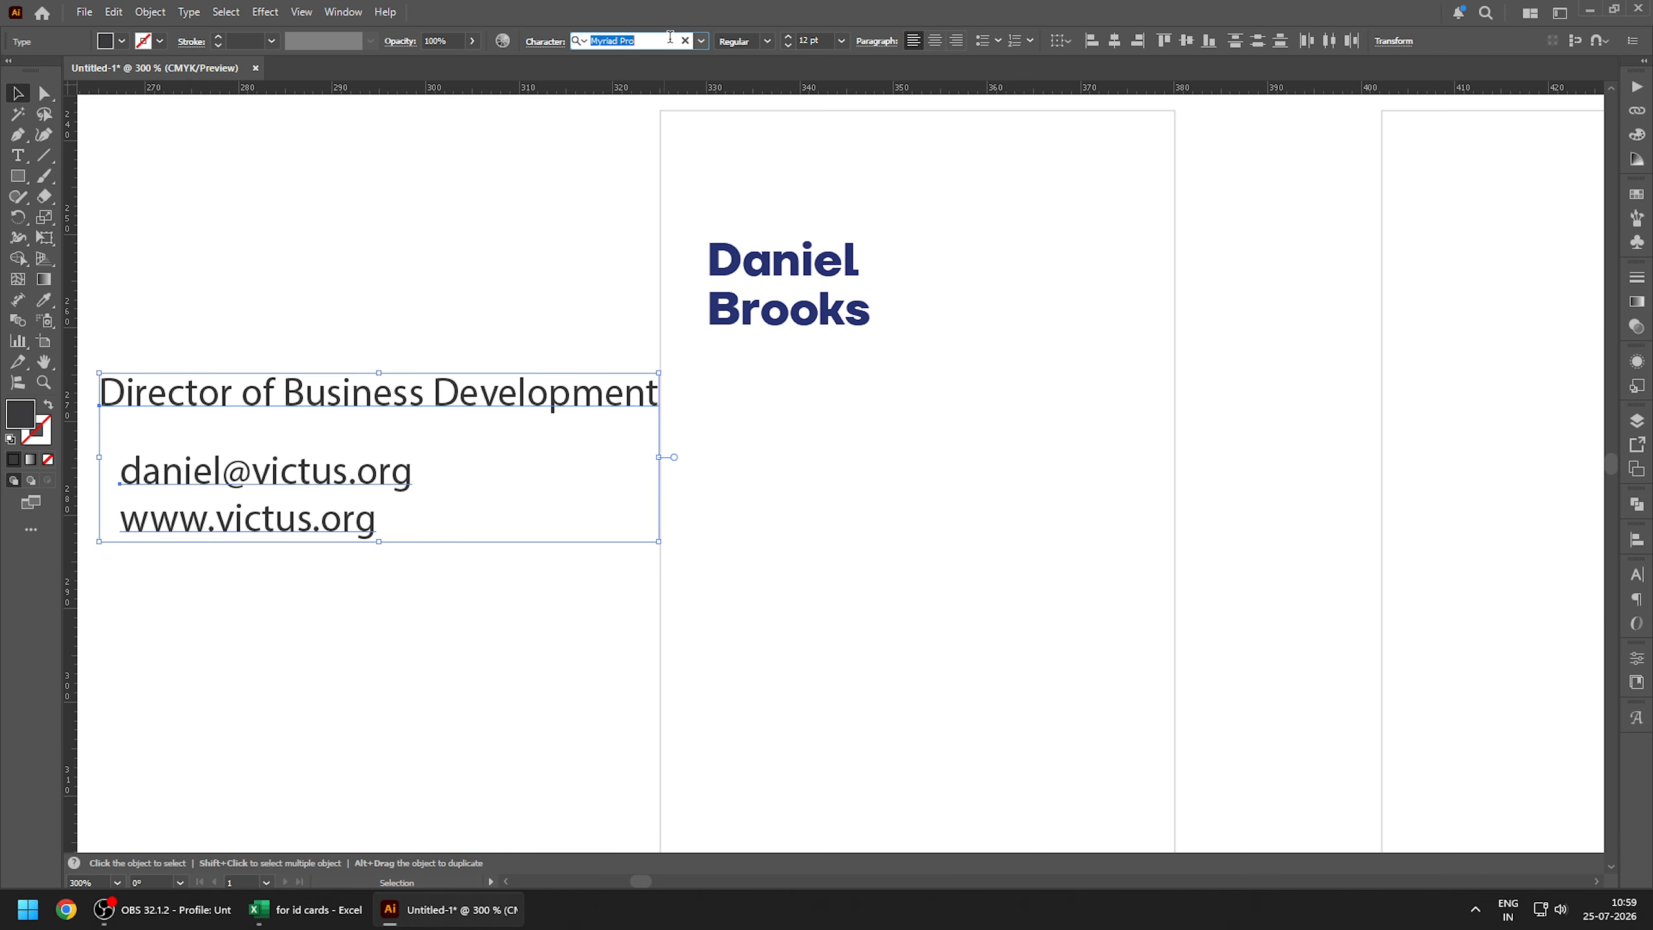
pyautogui.write('tt')
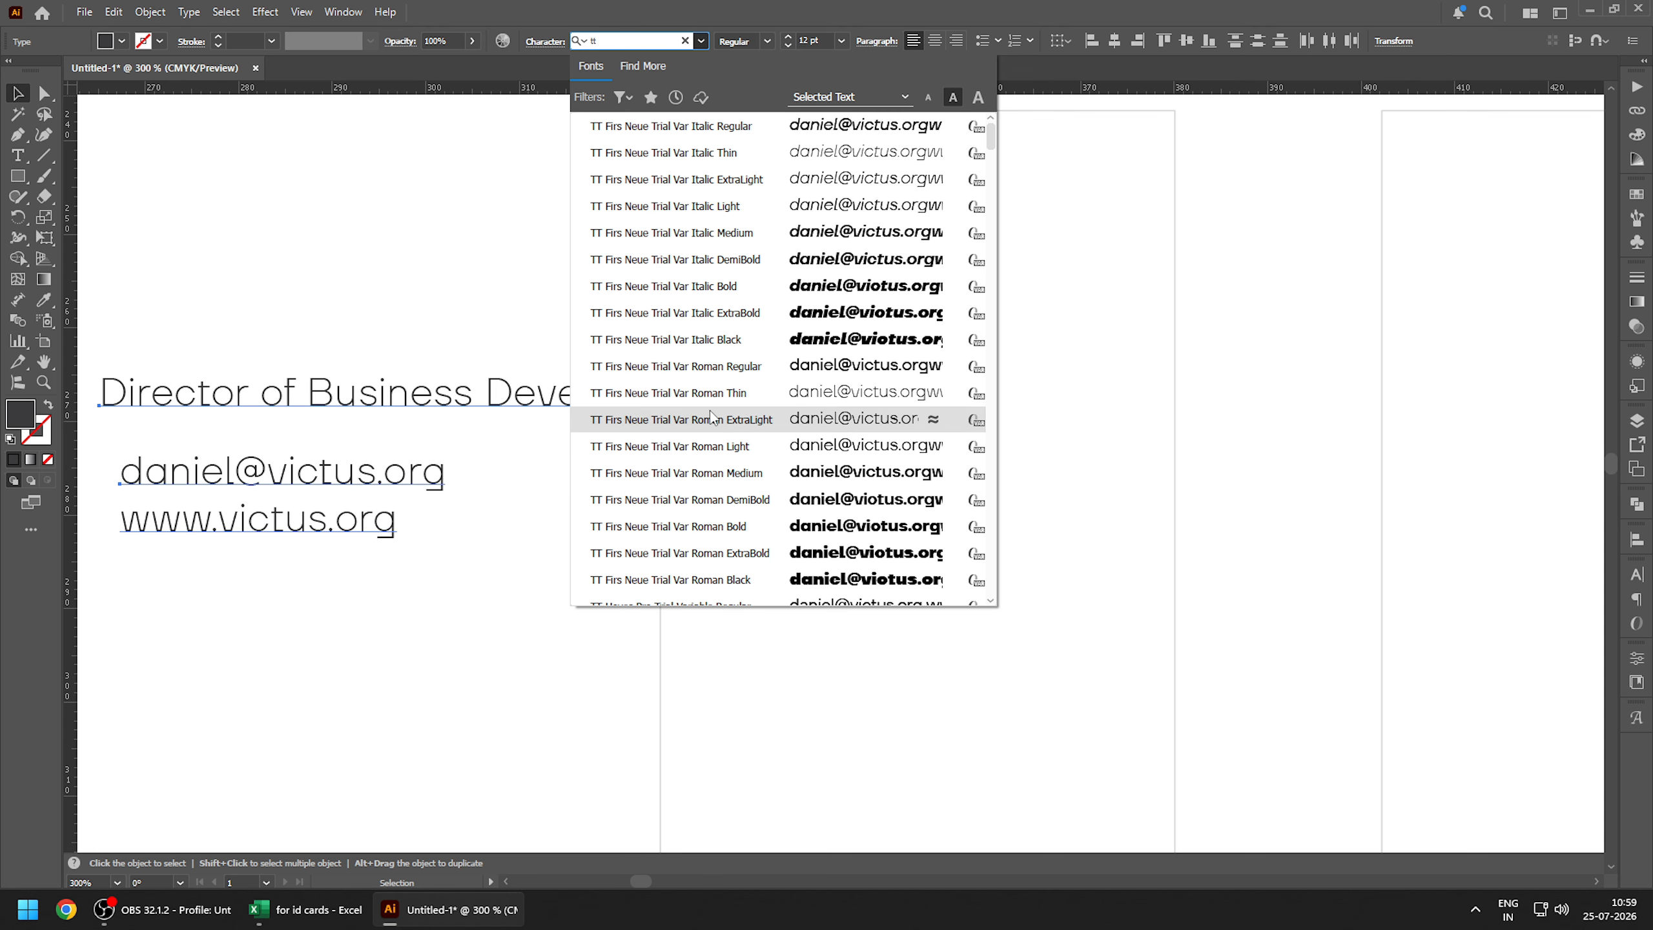
pyautogui.click(709, 447)
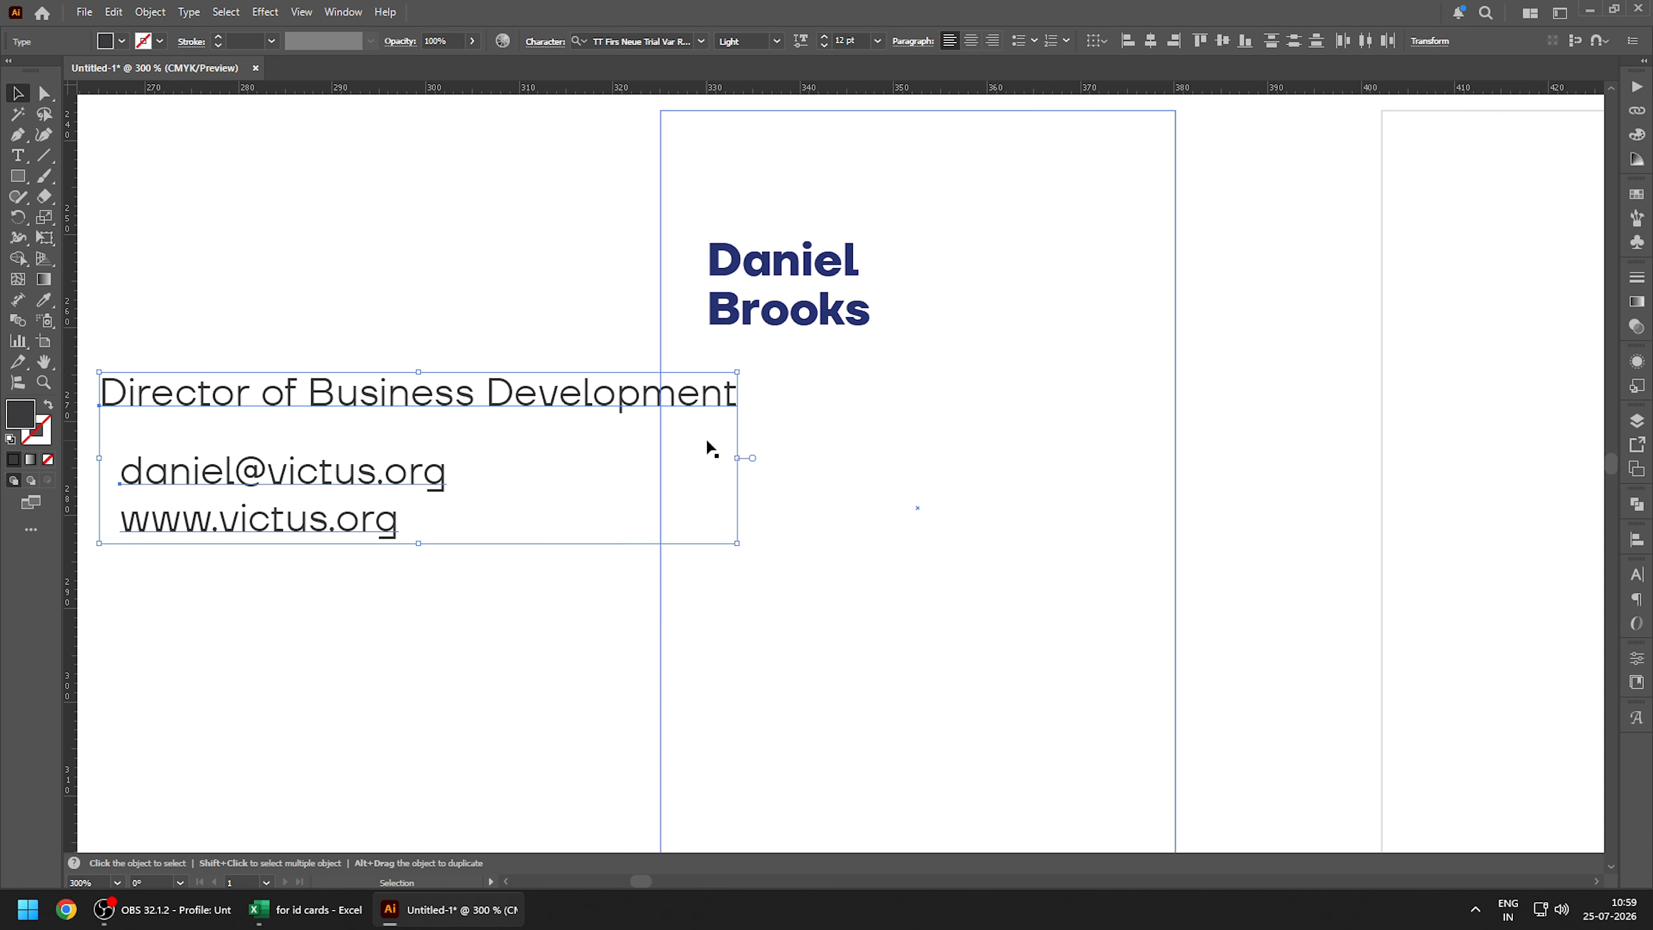
pyautogui.click(877, 43)
pyautogui.click(898, 102)
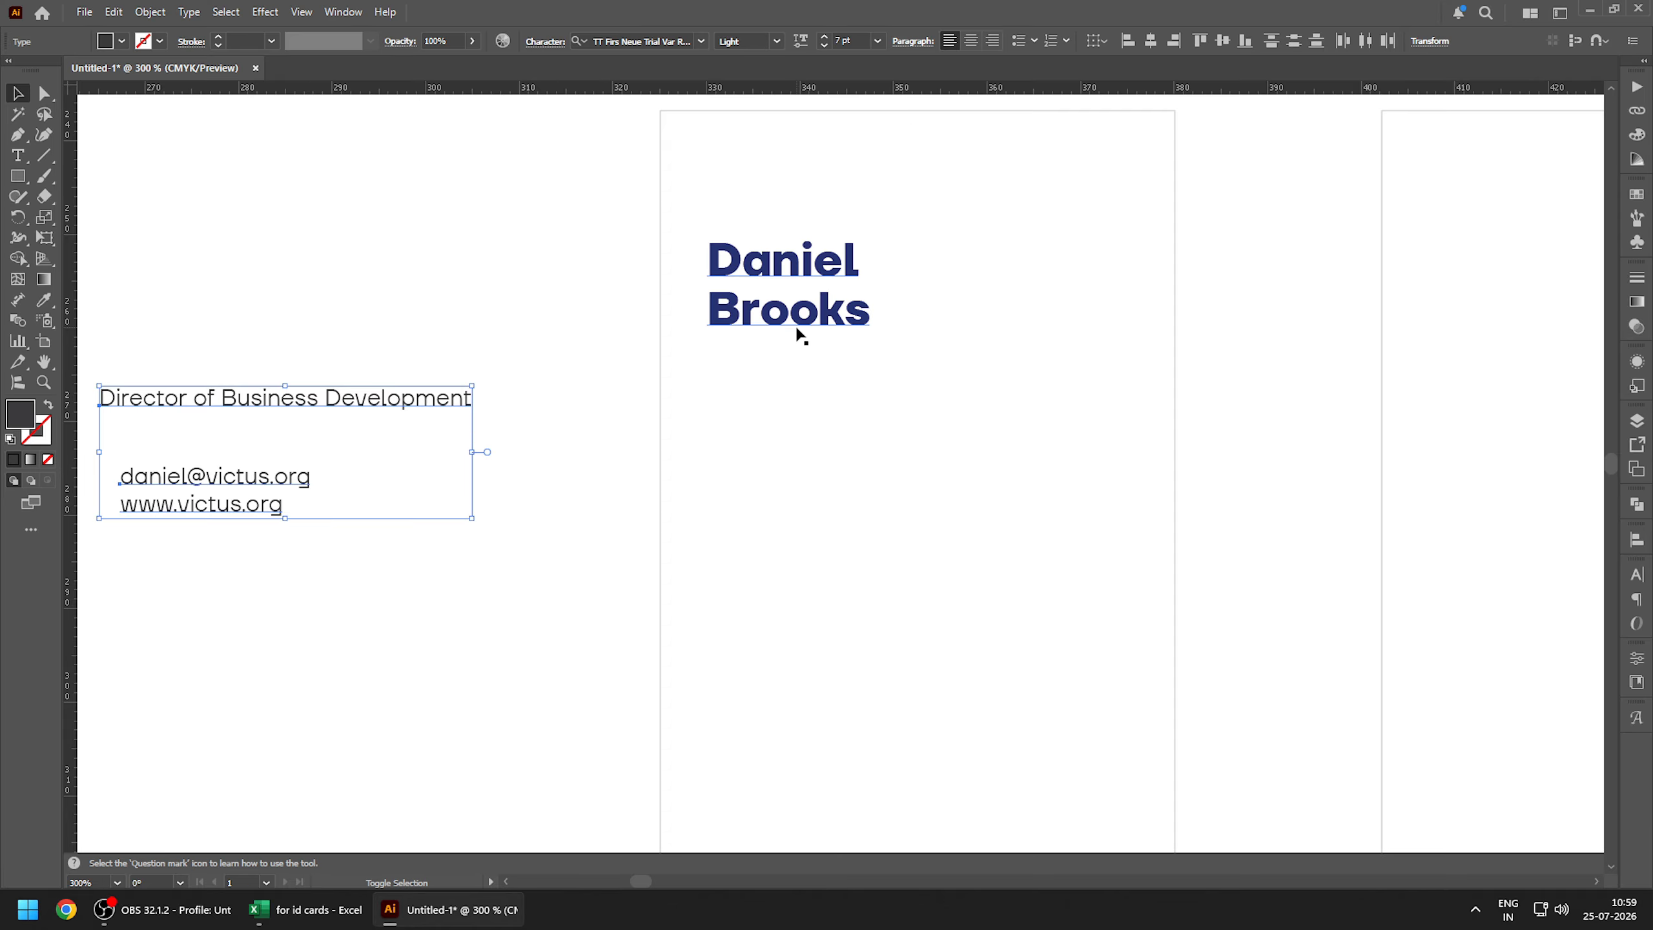
# - Align the left edges of the job title and contact text to the name on the first card
pyautogui.keyDown('shift'); pyautogui.click(835, 317); pyautogui.keyUp('shift')
pyautogui.click(833, 313)
pyautogui.click(1128, 41)
pyautogui.click(495, 343)
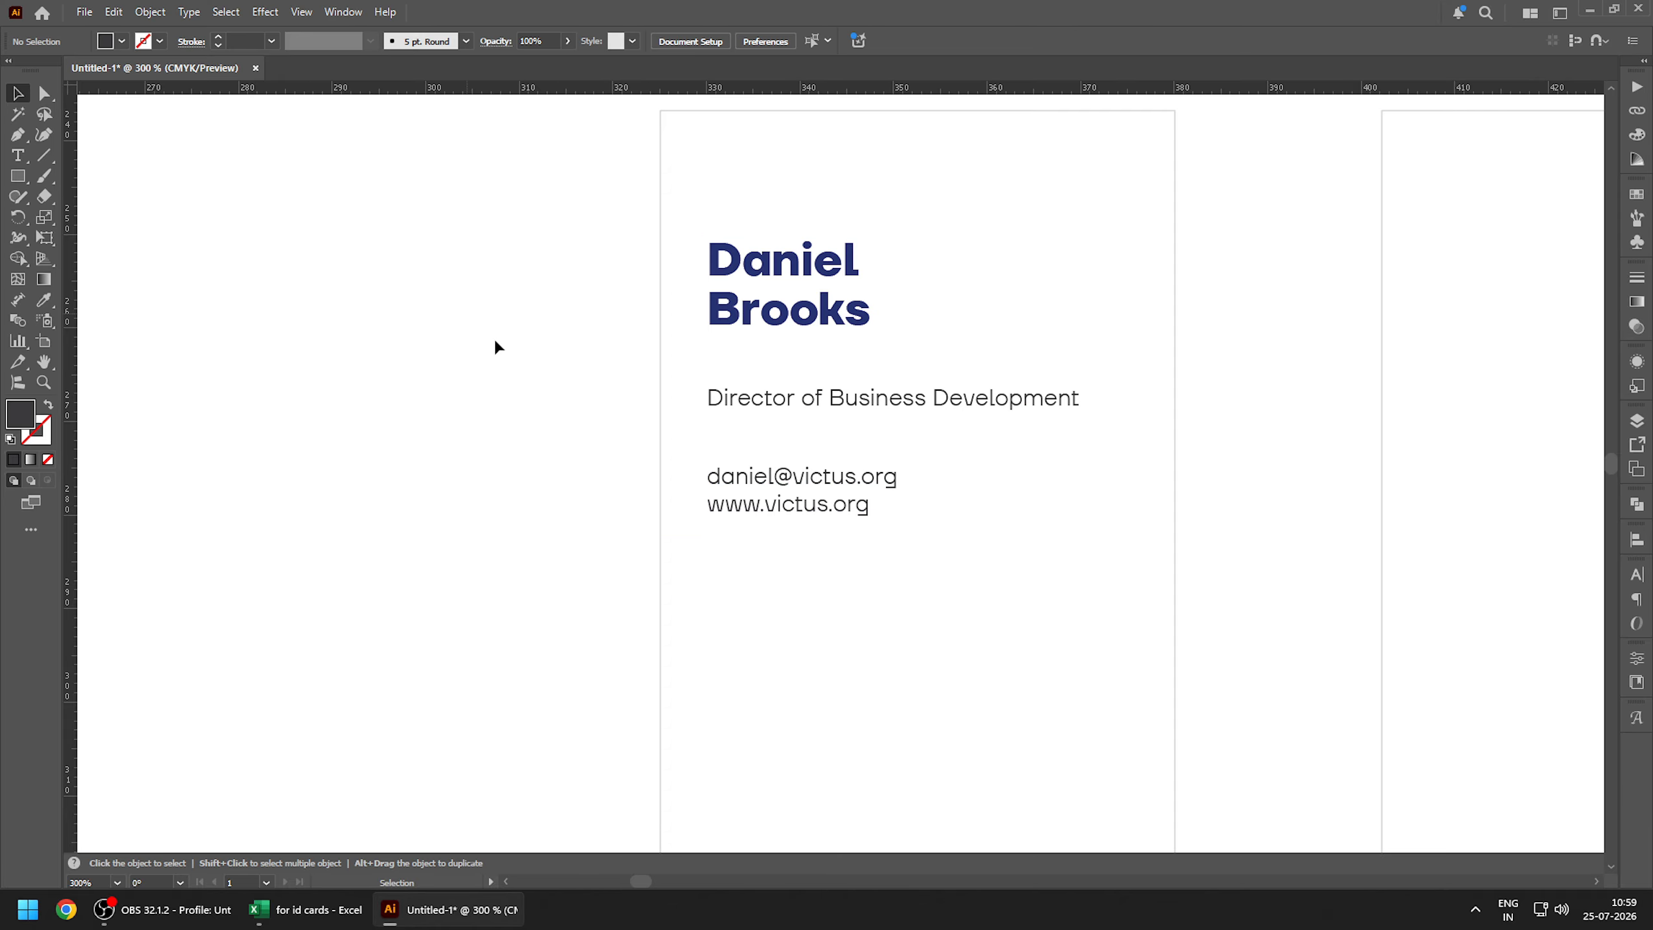
# - Break the job title into two lines before its last word
pyautogui.moveTo(726, 427); pyautogui.dragTo(491, 429)
pyautogui.scroll(1, 680, 494)
pyautogui.press('t')
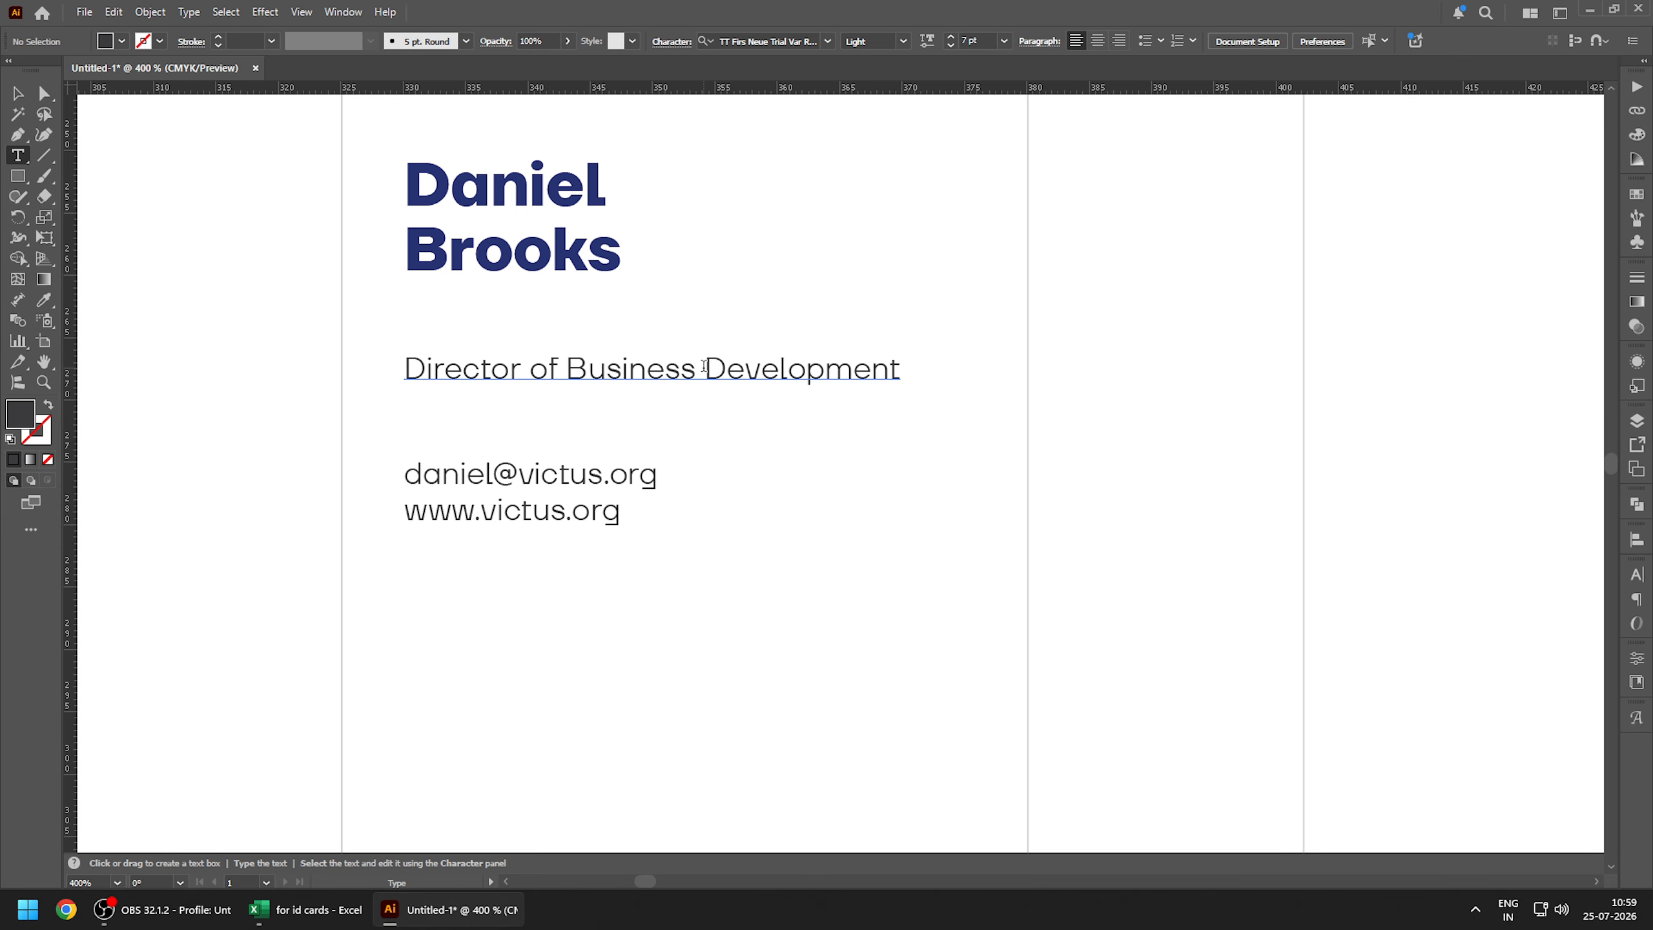
pyautogui.click(703, 408)
pyautogui.press('Return')
pyautogui.click(18, 93)
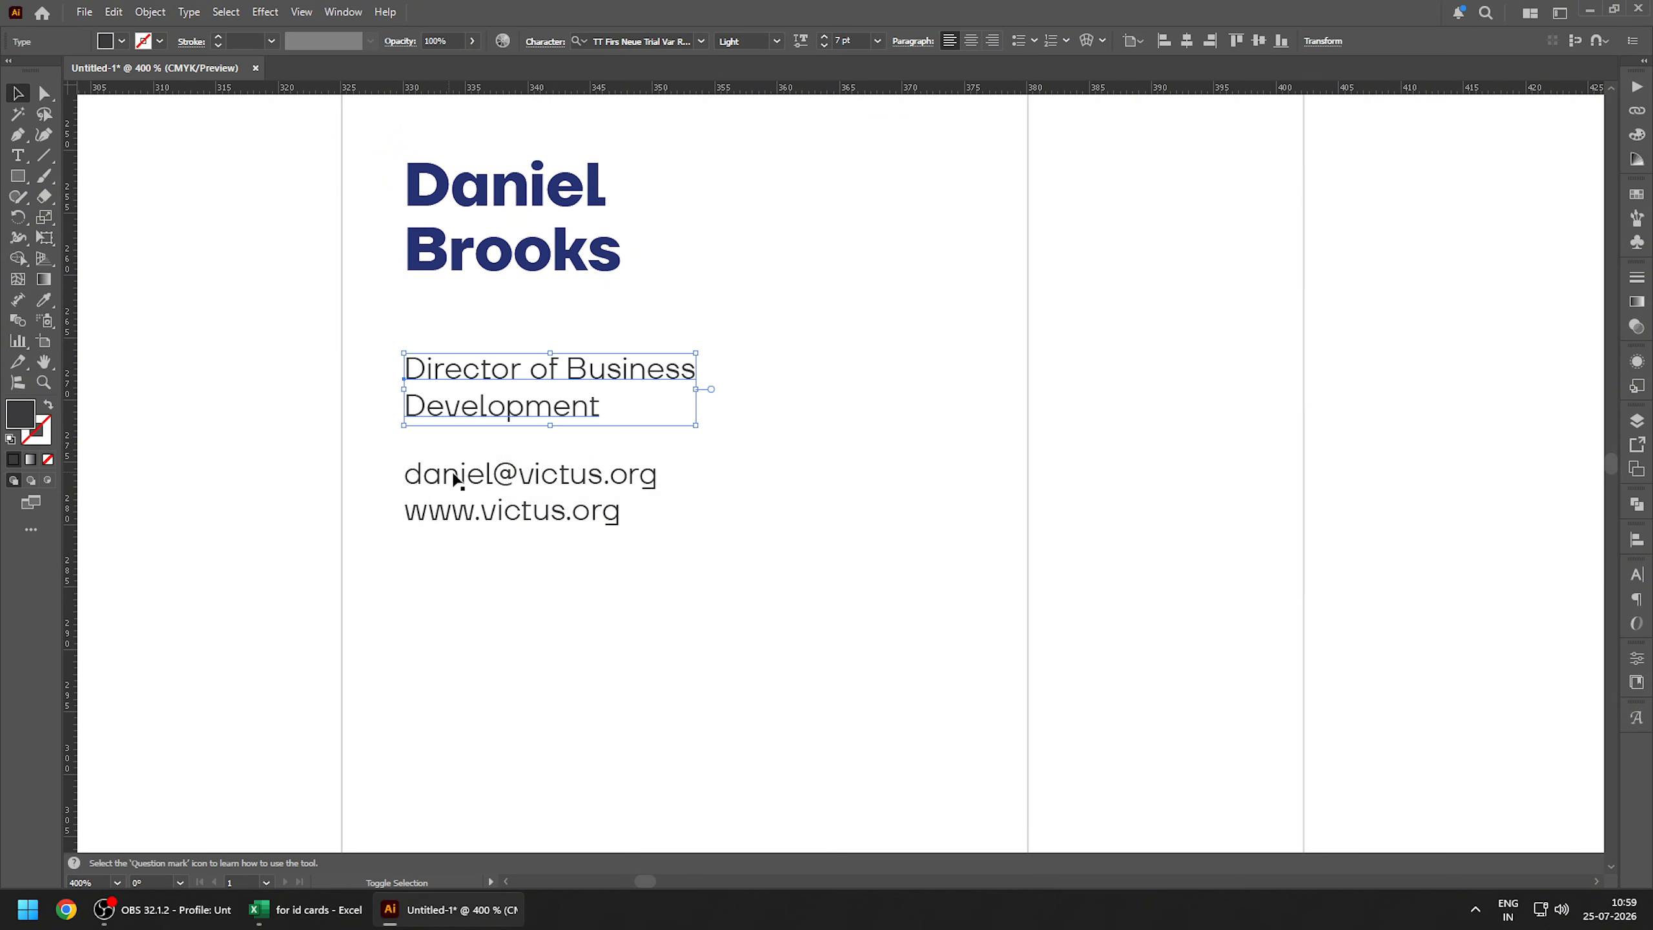
# - Move the job title and contact text up close beneath the name, and nudge the contact text slightly down
pyautogui.keyDown('shift'); pyautogui.click(480, 482); pyautogui.keyUp('shift')
pyautogui.moveTo(540, 404); pyautogui.dragTo(539, 343)
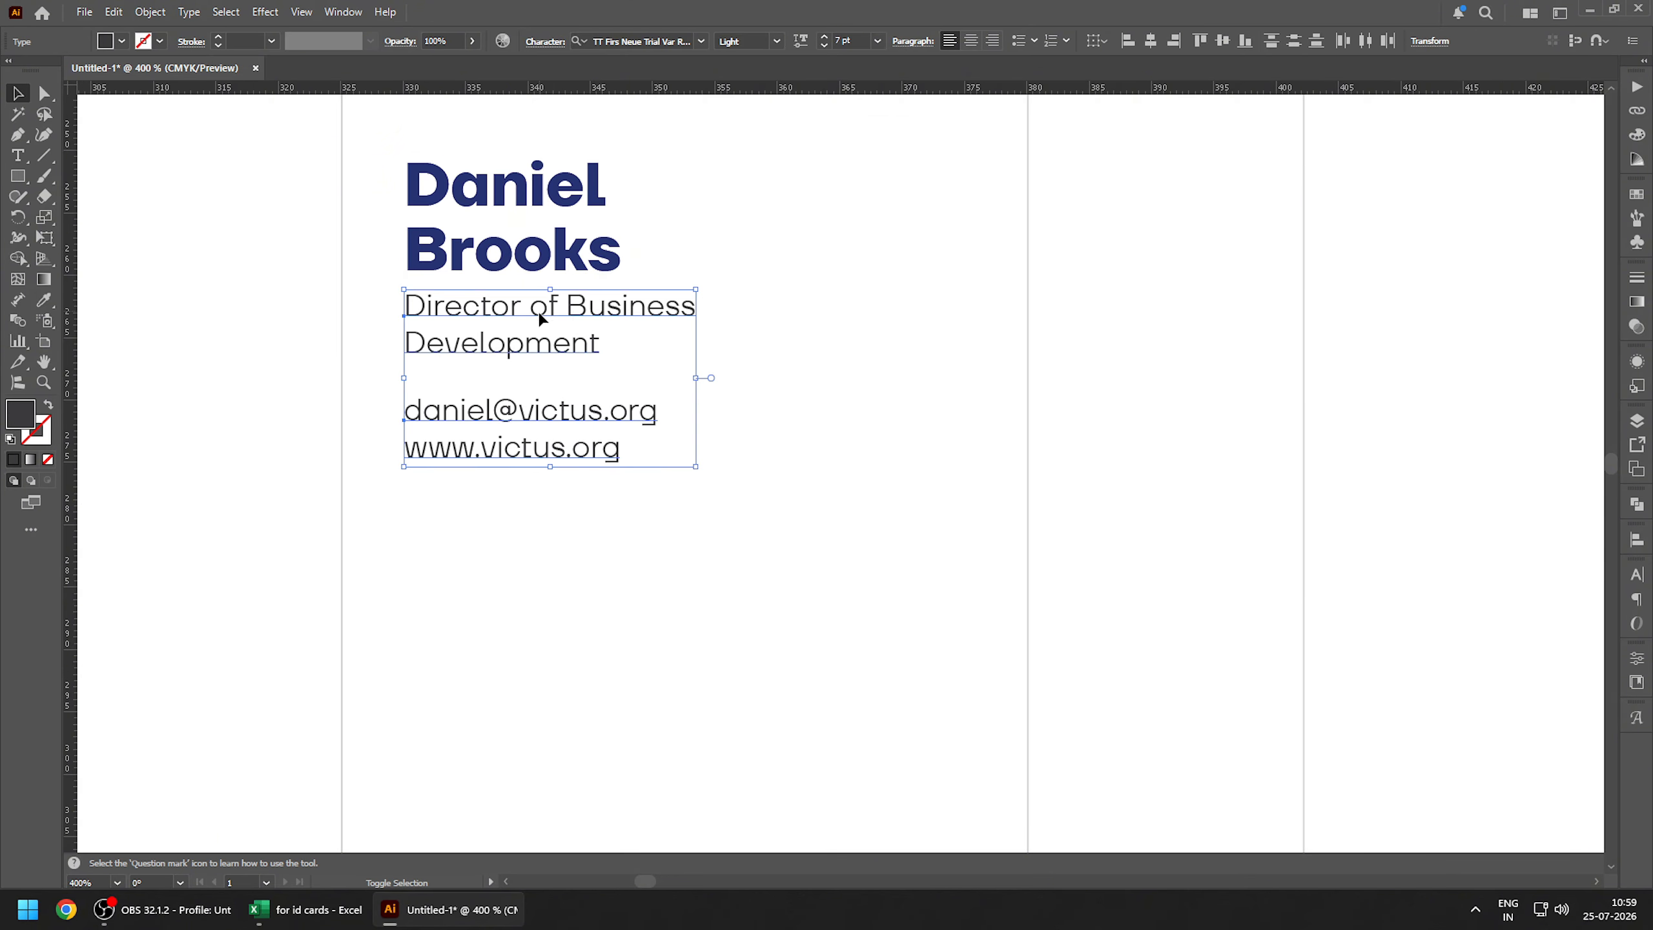
pyautogui.click(532, 482)
pyautogui.moveTo(543, 451); pyautogui.dragTo(542, 460)
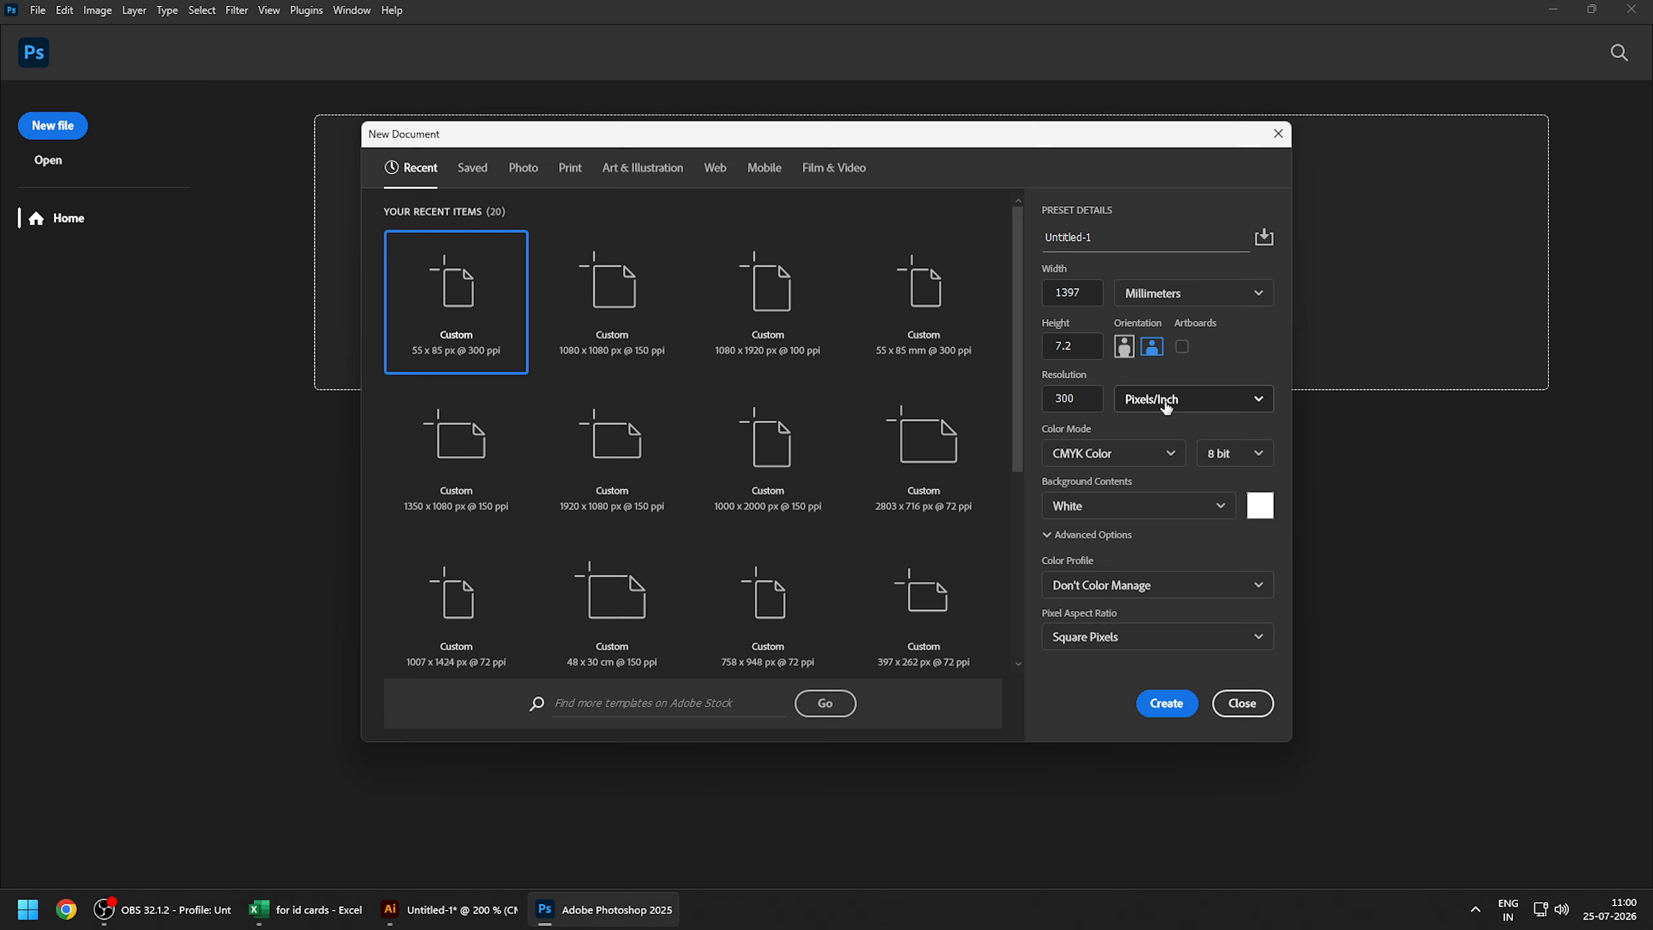
# - In Photoshop, create a 55 x 85 mm CMYK document at 300 pixels/inch
pyautogui.doubleClick(1062, 293)
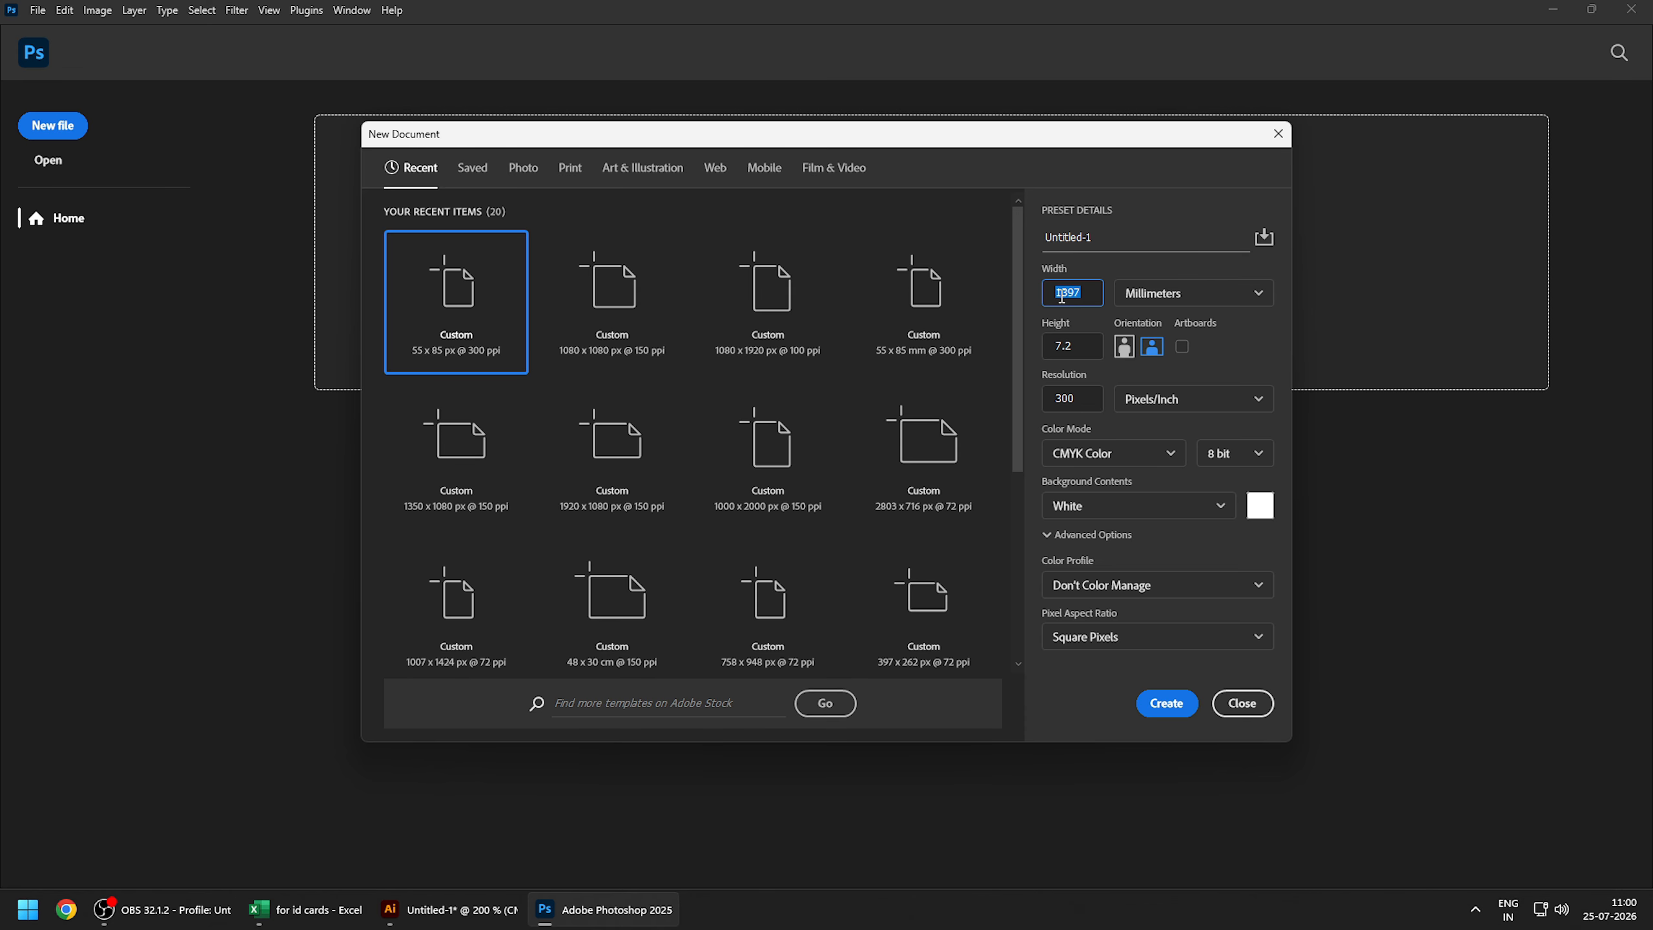
pyautogui.write('55')
pyautogui.press('Tab')
pyautogui.write('85')
pyautogui.click(1169, 704)
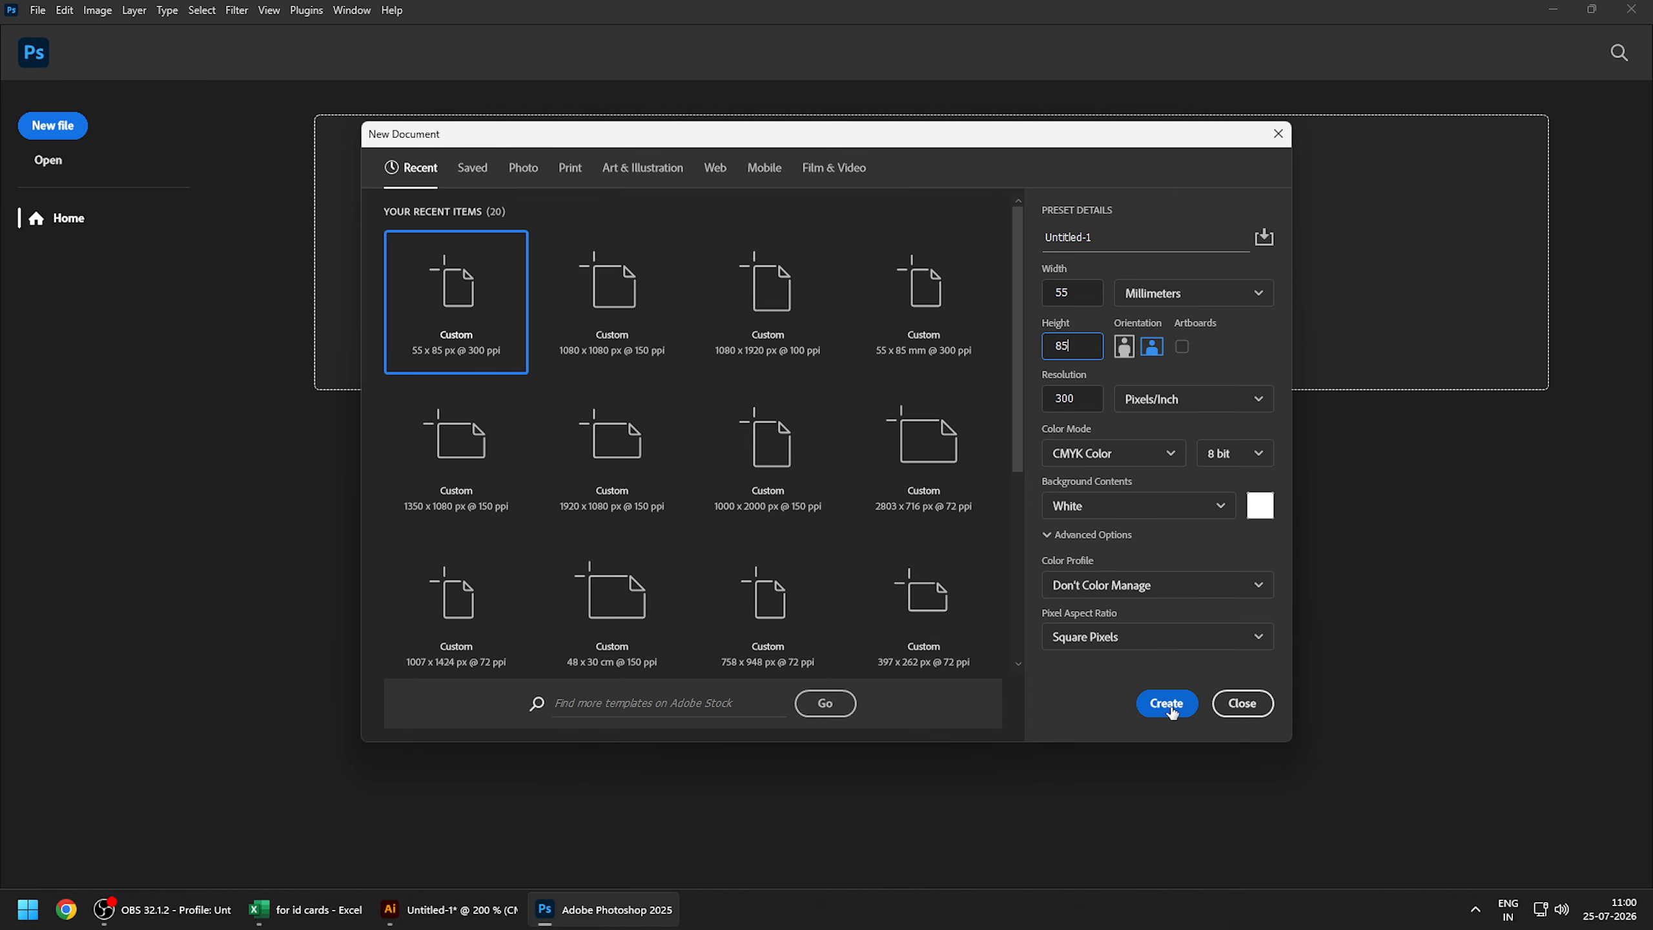
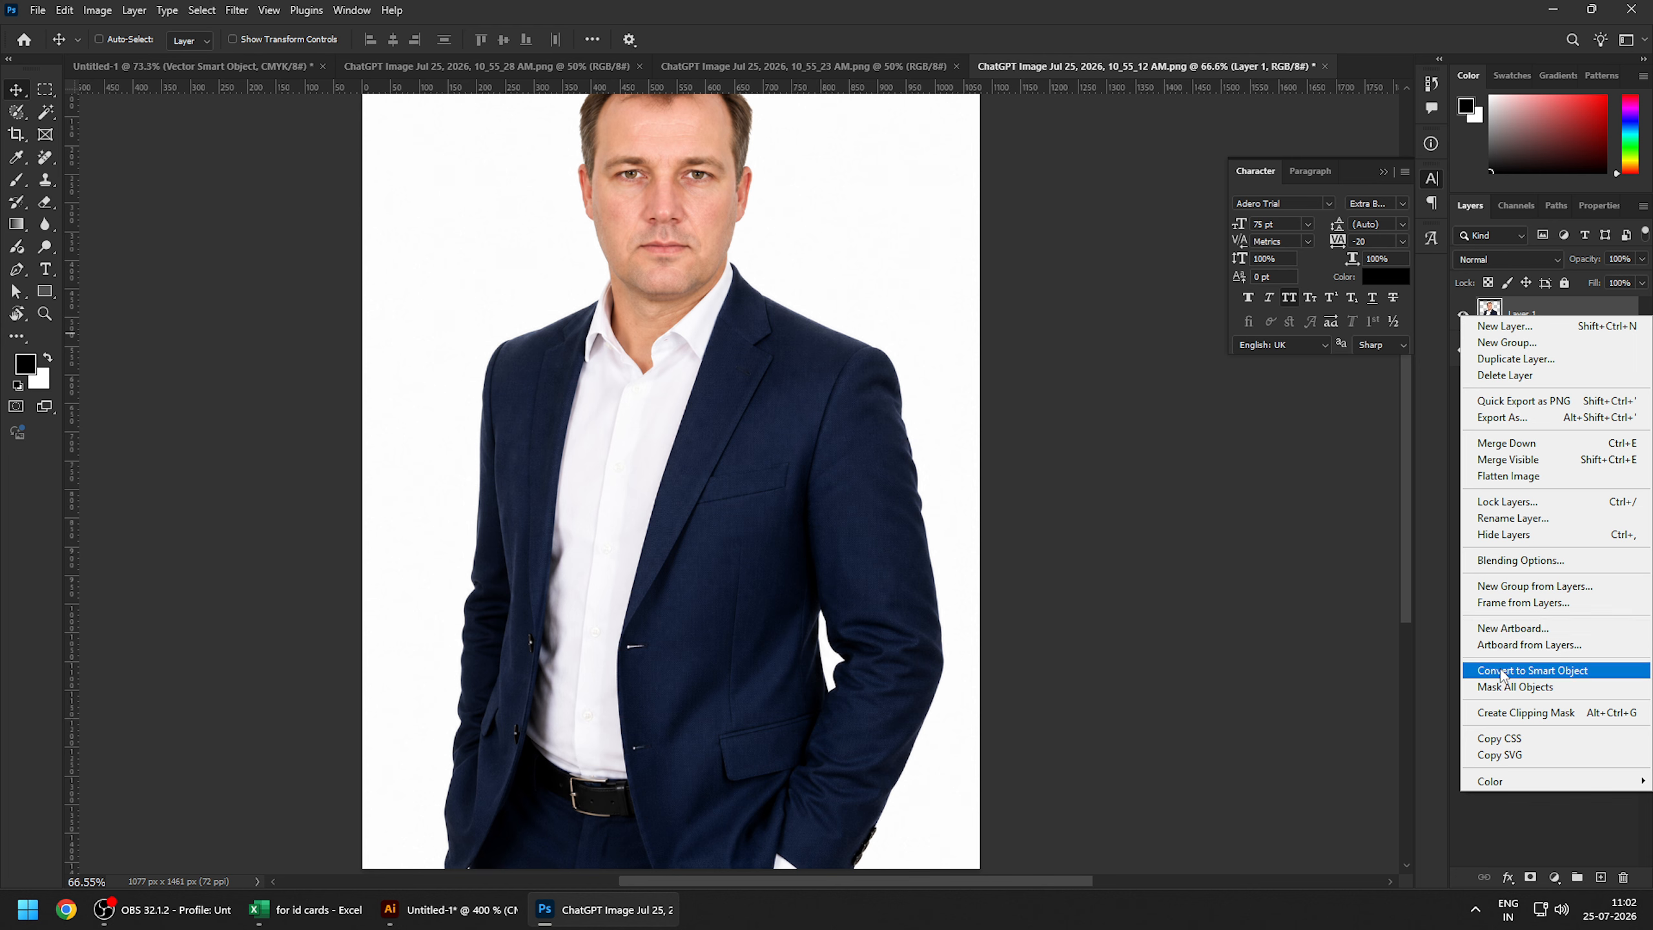
# - Convert the first portrait's cutout to a smart object and fit it into the card document's lower-right area, slightly cropped by the edge
pyautogui.click(1504, 671)
pyautogui.moveTo(606, 260); pyautogui.dragTo(572, 387)
pyautogui.hotkey('ctrl', 't')
pyautogui.moveTo(294, 385); pyautogui.dragTo(546, 385)
pyautogui.moveTo(741, 446); pyautogui.dragTo(775, 636)
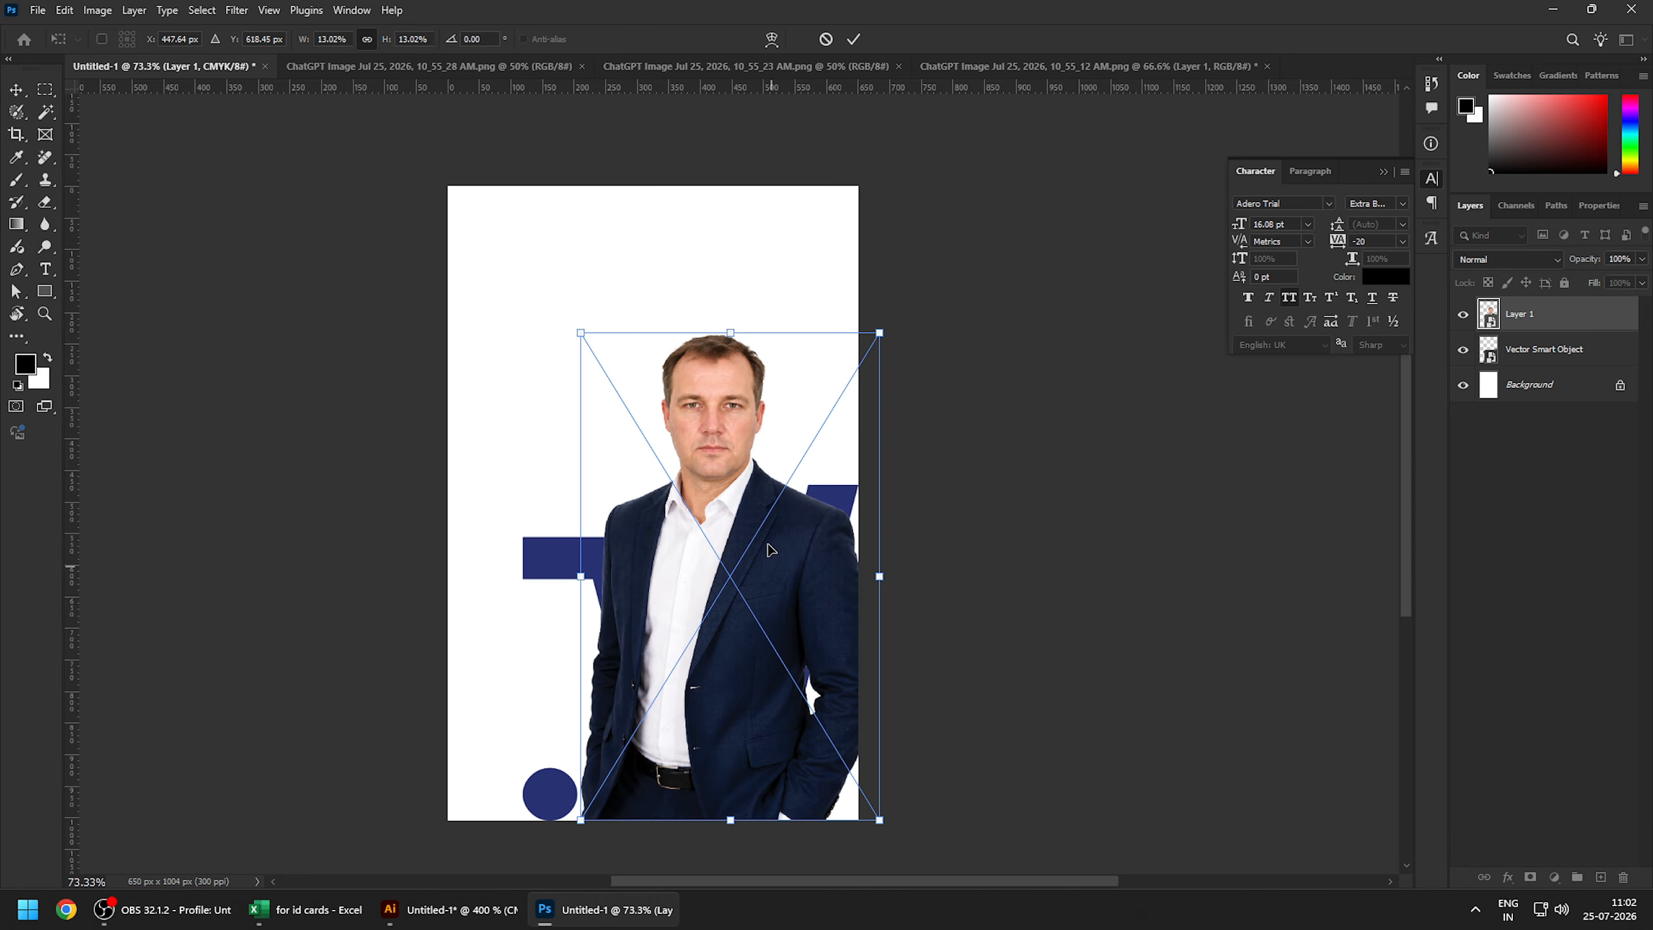
pyautogui.moveTo(763, 494); pyautogui.dragTo(780, 495)
pyautogui.press('Return')
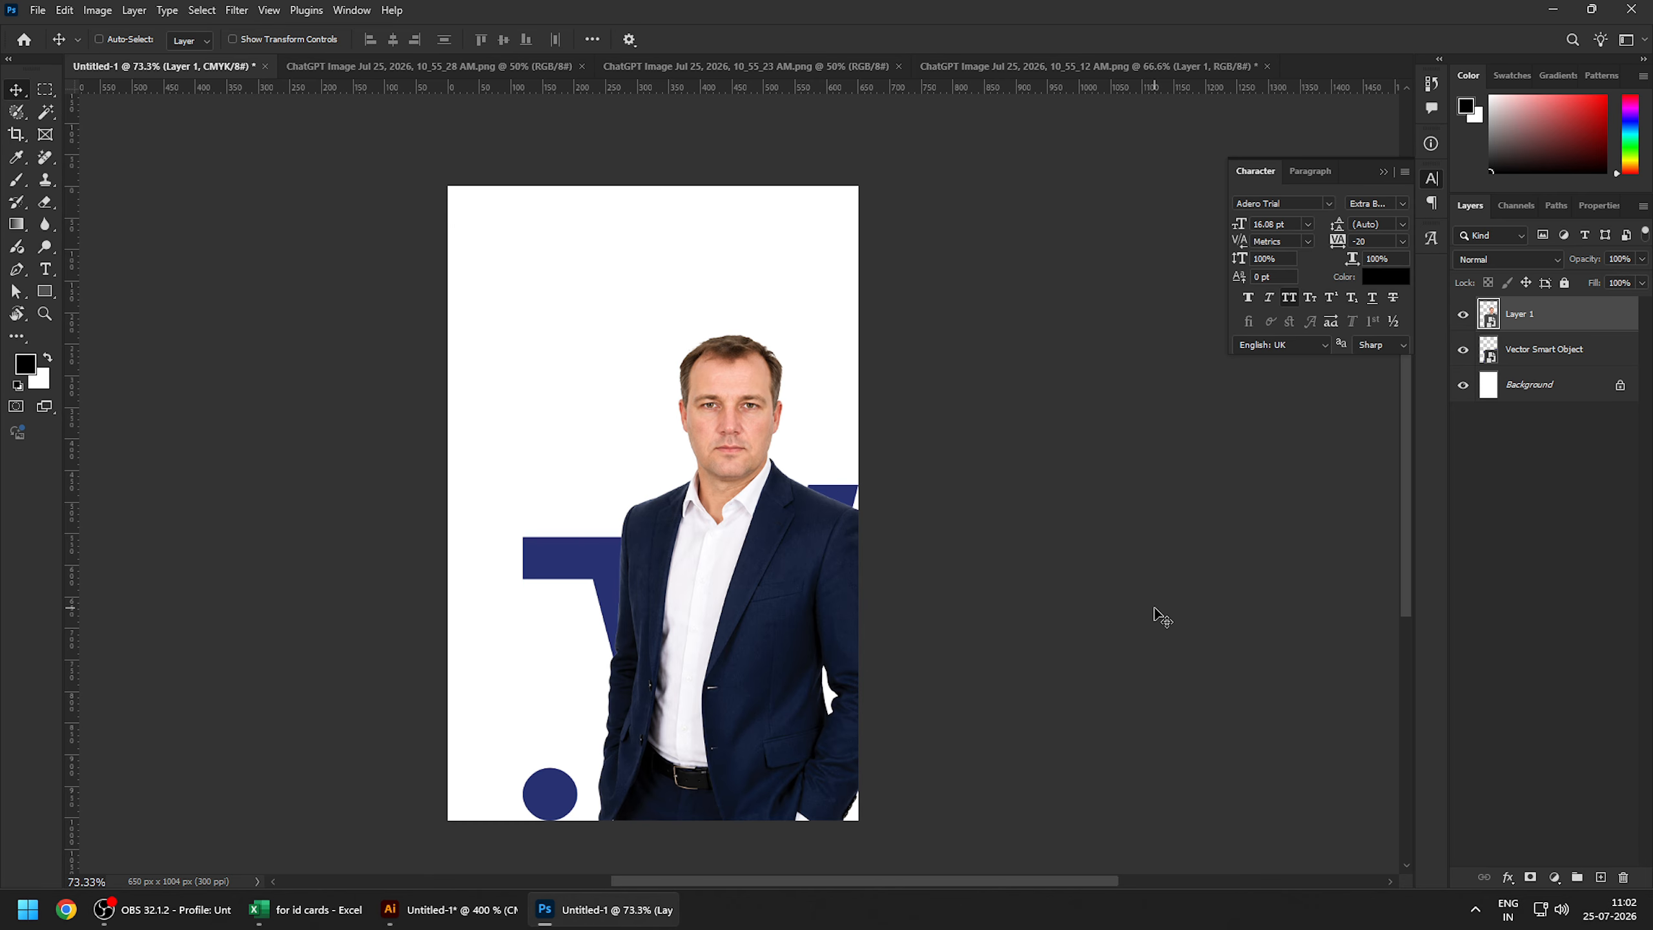
# - Save the composition to the Desktop as a TIFF named 1 with no image compression
pyautogui.hotkey('alt', 'f')
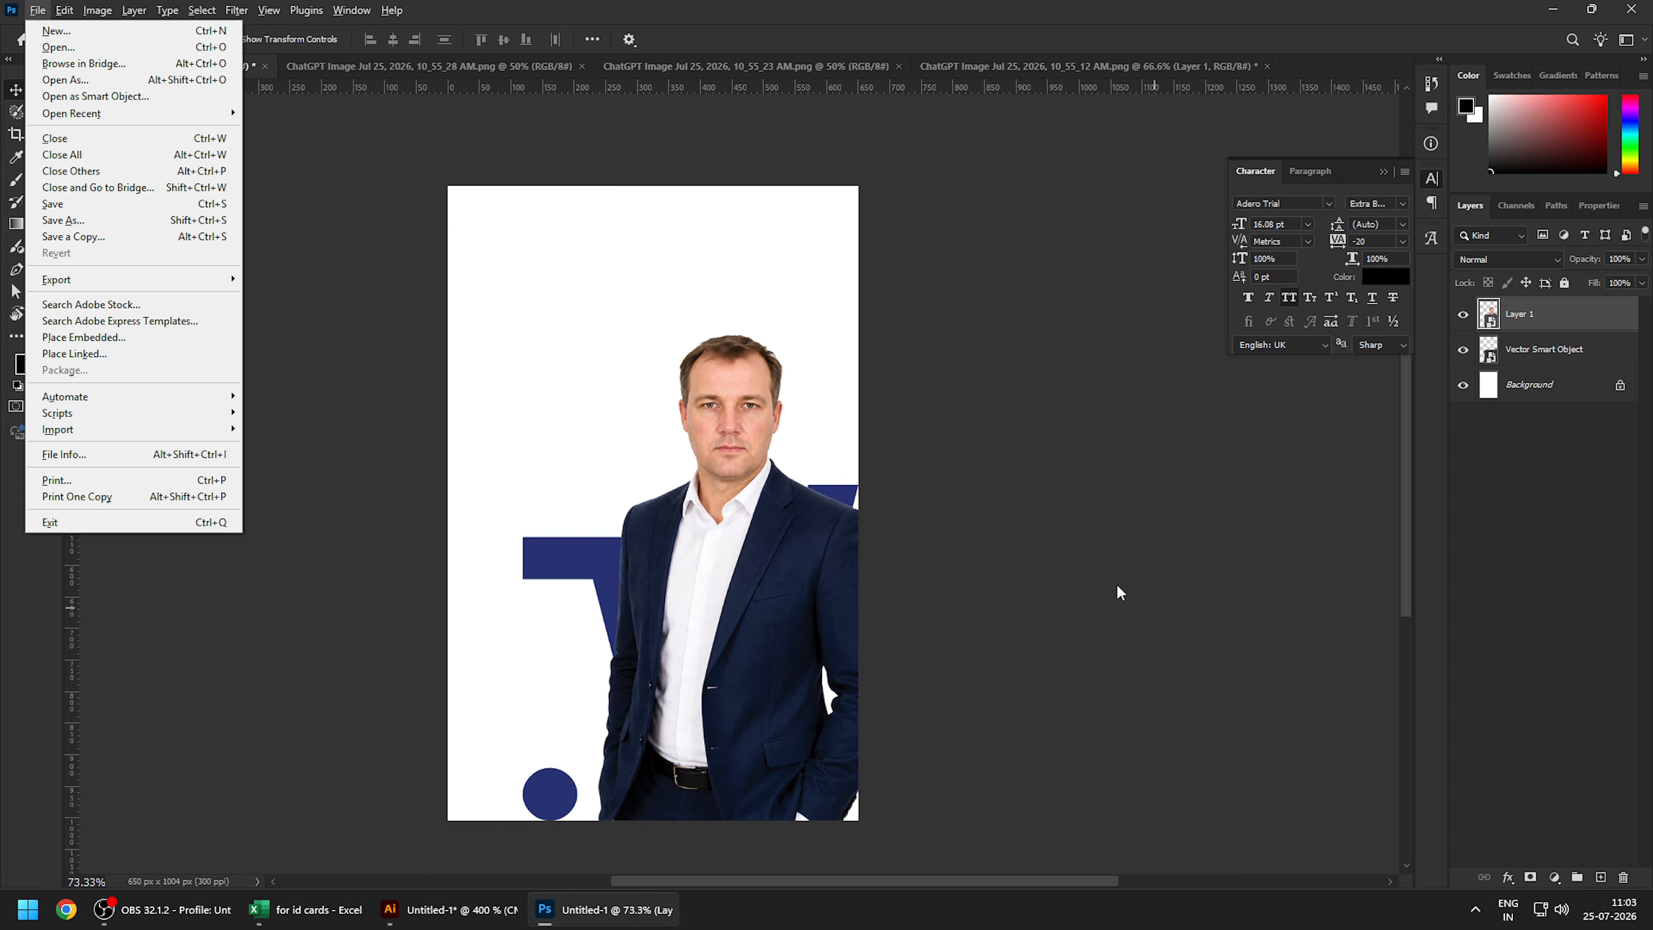
pyautogui.click(113, 226)
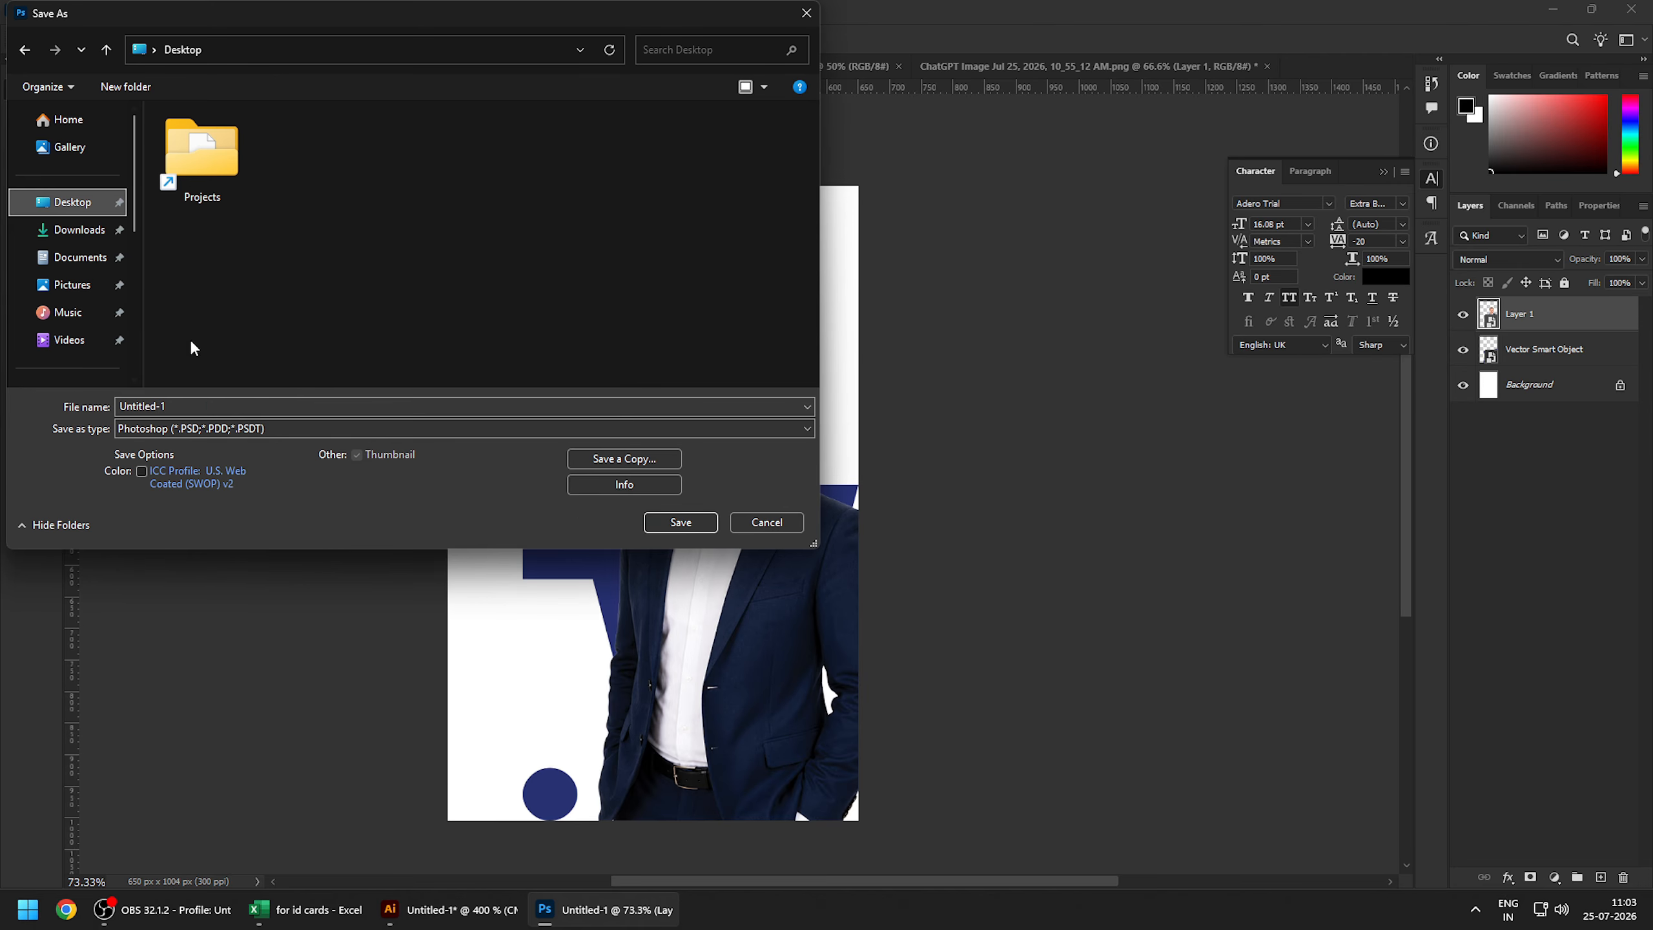
pyautogui.click(196, 429)
pyautogui.click(185, 479)
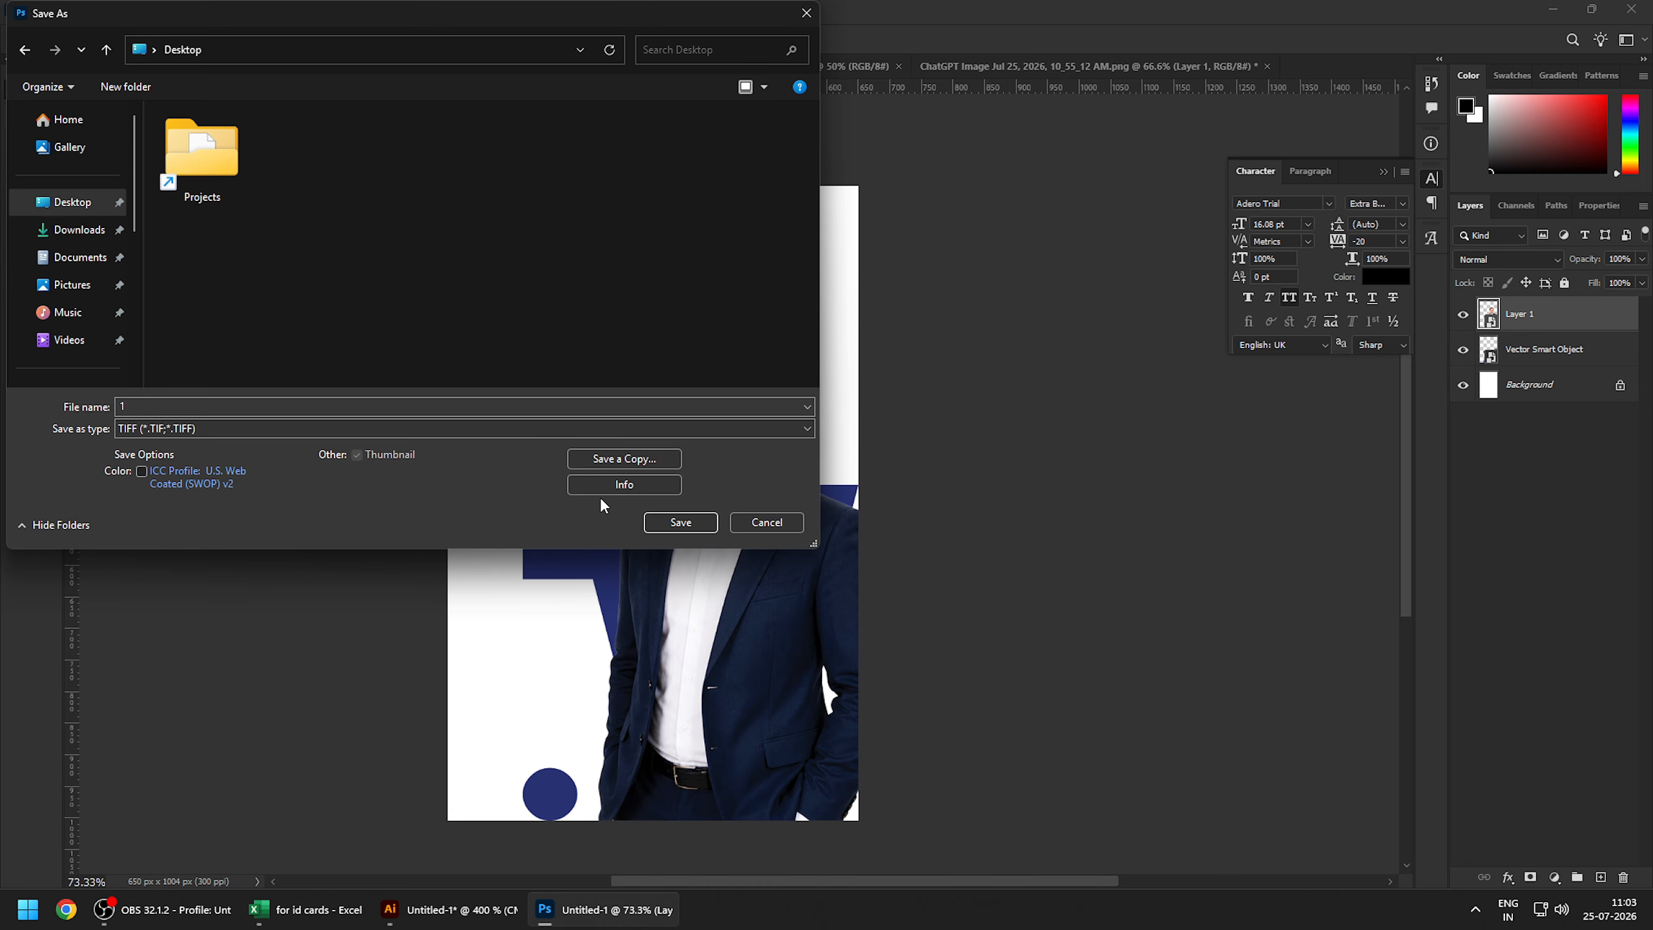
pyautogui.click(682, 520)
pyautogui.click(1027, 224)
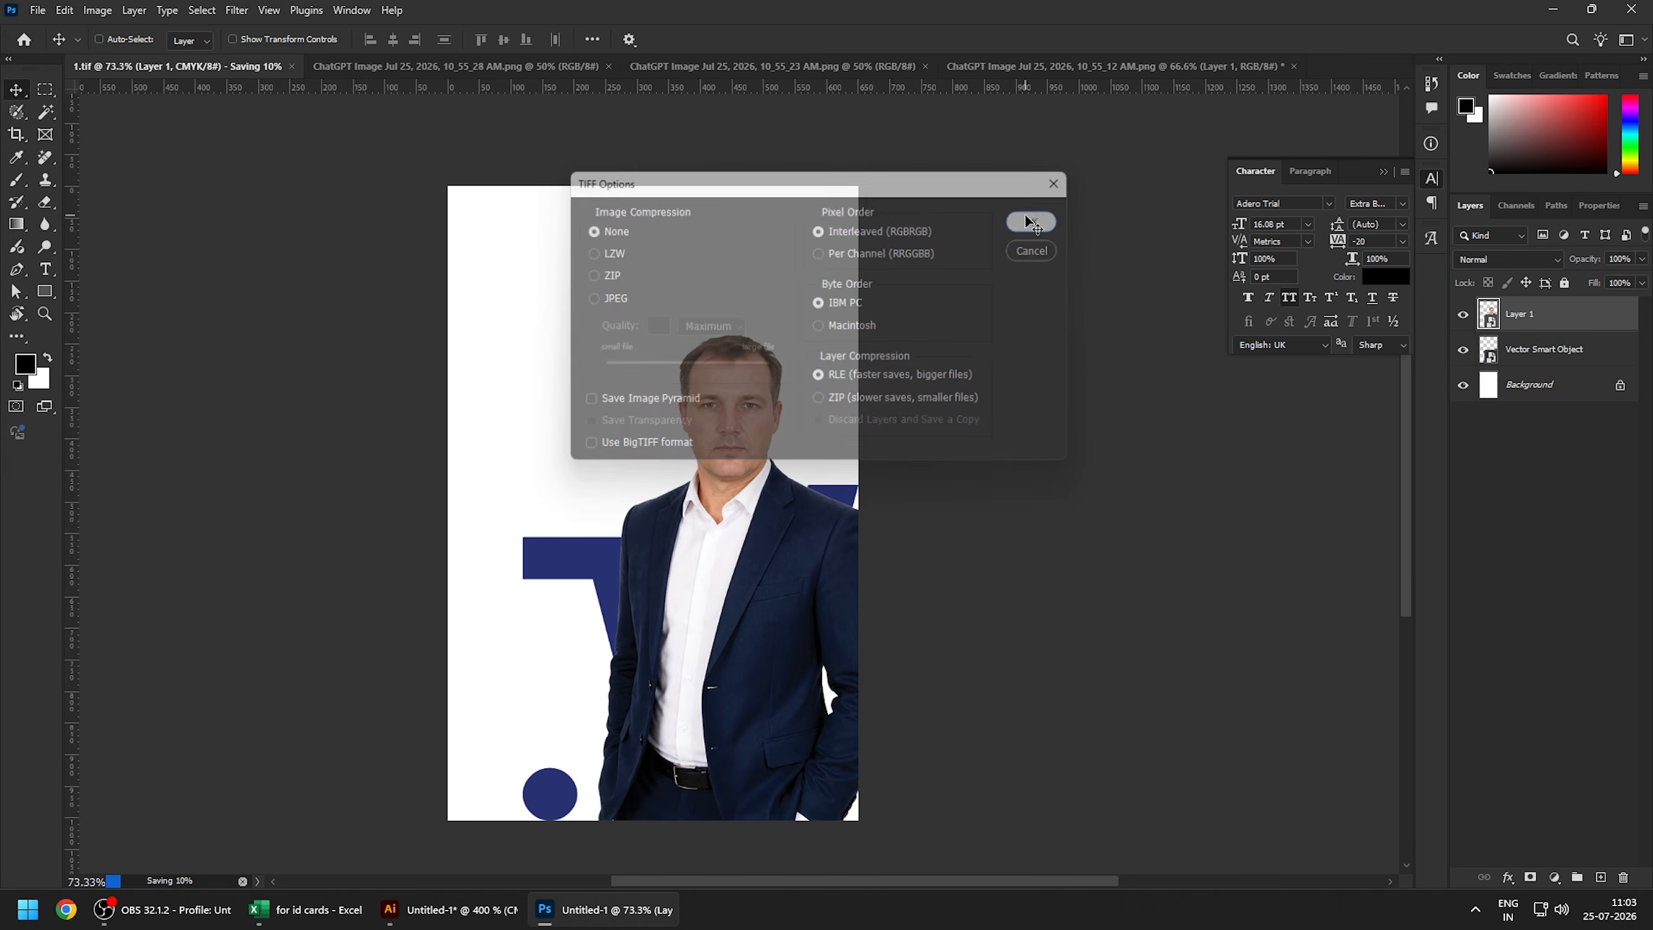
# - Switch to Illustrator and place the file 1 from the Desktop at actual size over the first card
pyautogui.hotkey('alt', 'Tab')
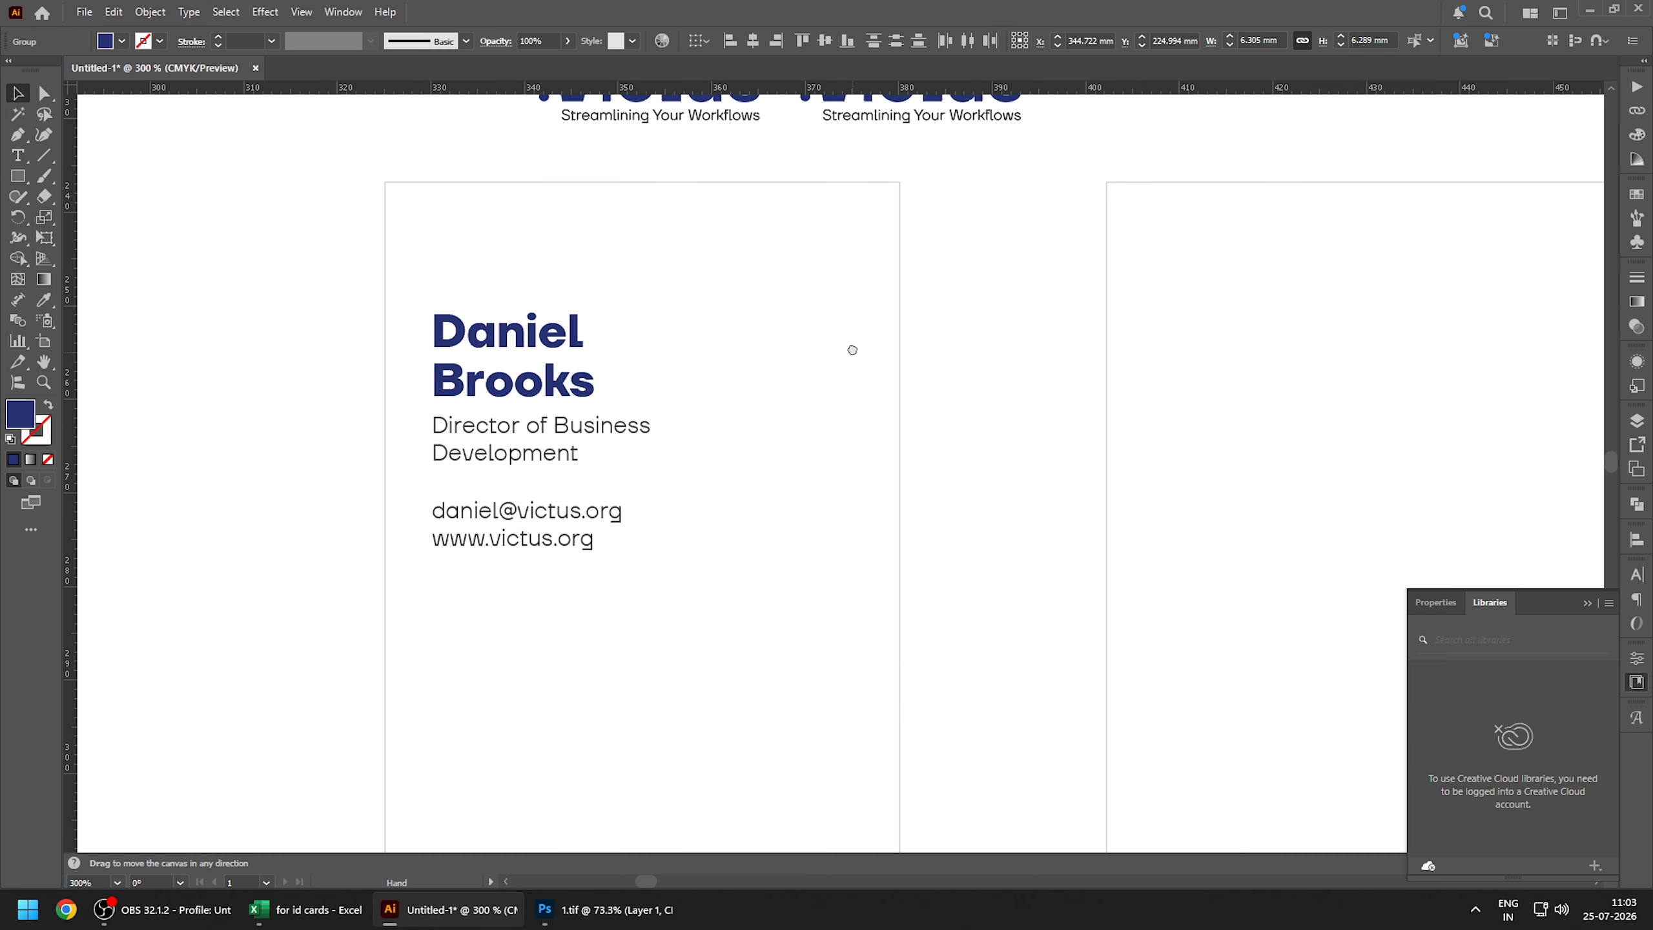
pyautogui.click(84, 11)
pyautogui.click(91, 330)
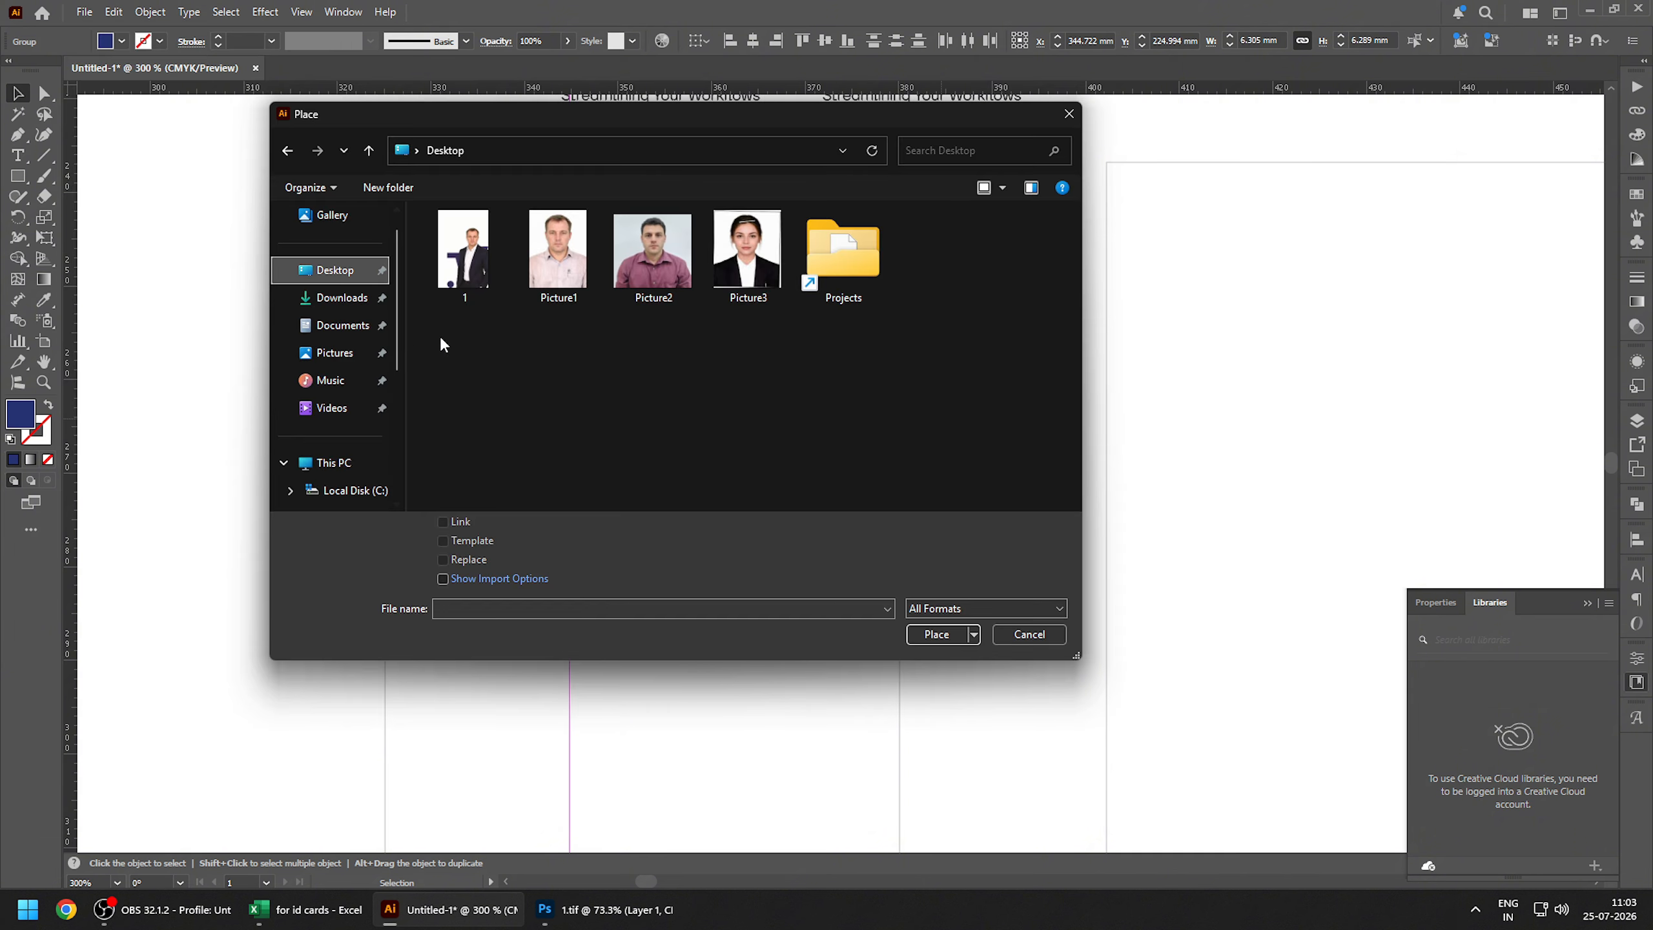
pyautogui.click(465, 251)
pyautogui.doubleClick(464, 251)
pyautogui.click(343, 386)
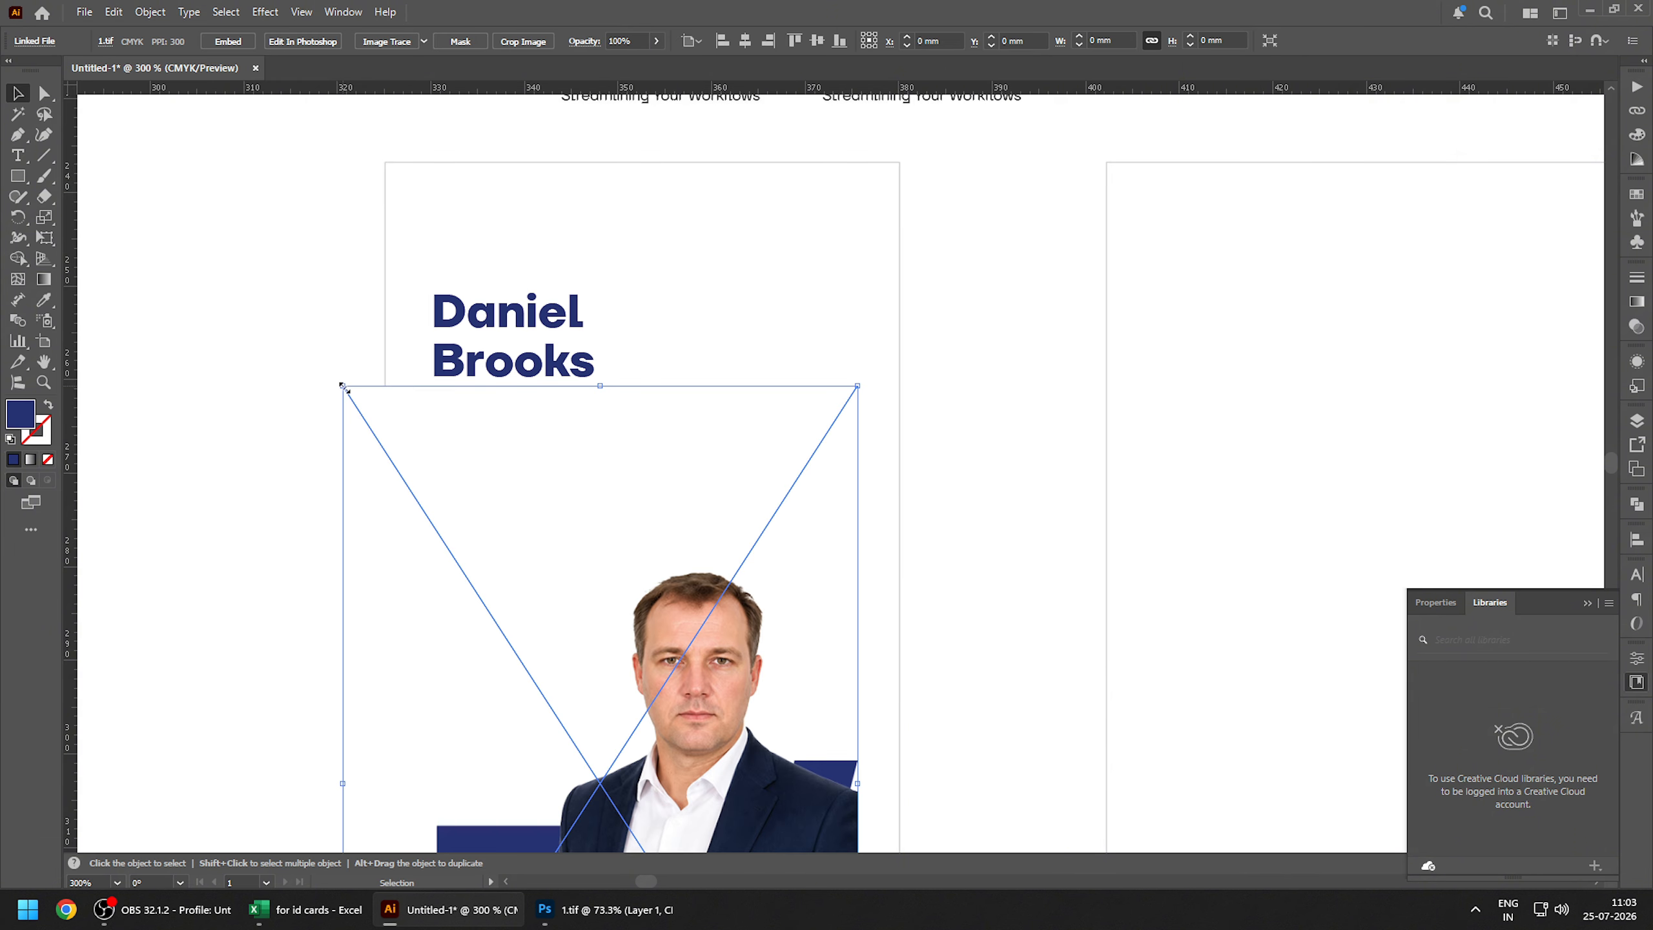
# - Align the placed image horizontally and vertically to the centre of the first card's frame
pyautogui.keyDown('shift'); pyautogui.click(612, 251); pyautogui.keyUp('shift')
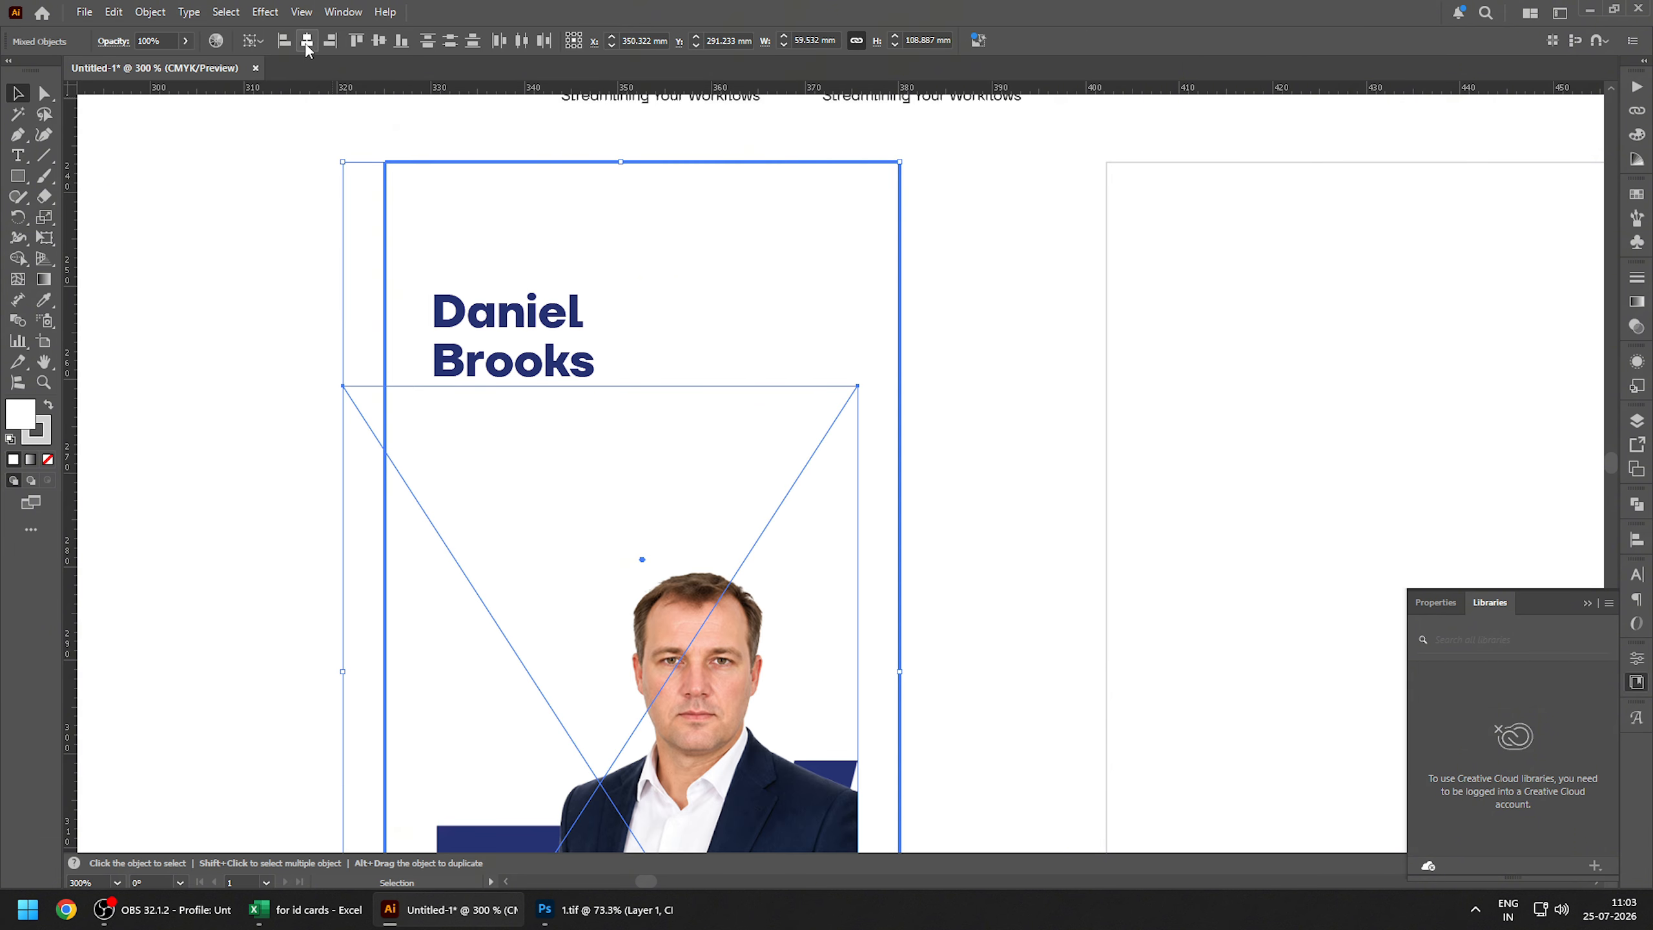
pyautogui.click(306, 41)
pyautogui.click(378, 41)
pyautogui.click(238, 170)
# - Send the placed image behind the card text, and send the card's frame rectangle behind the image
pyautogui.click(426, 261)
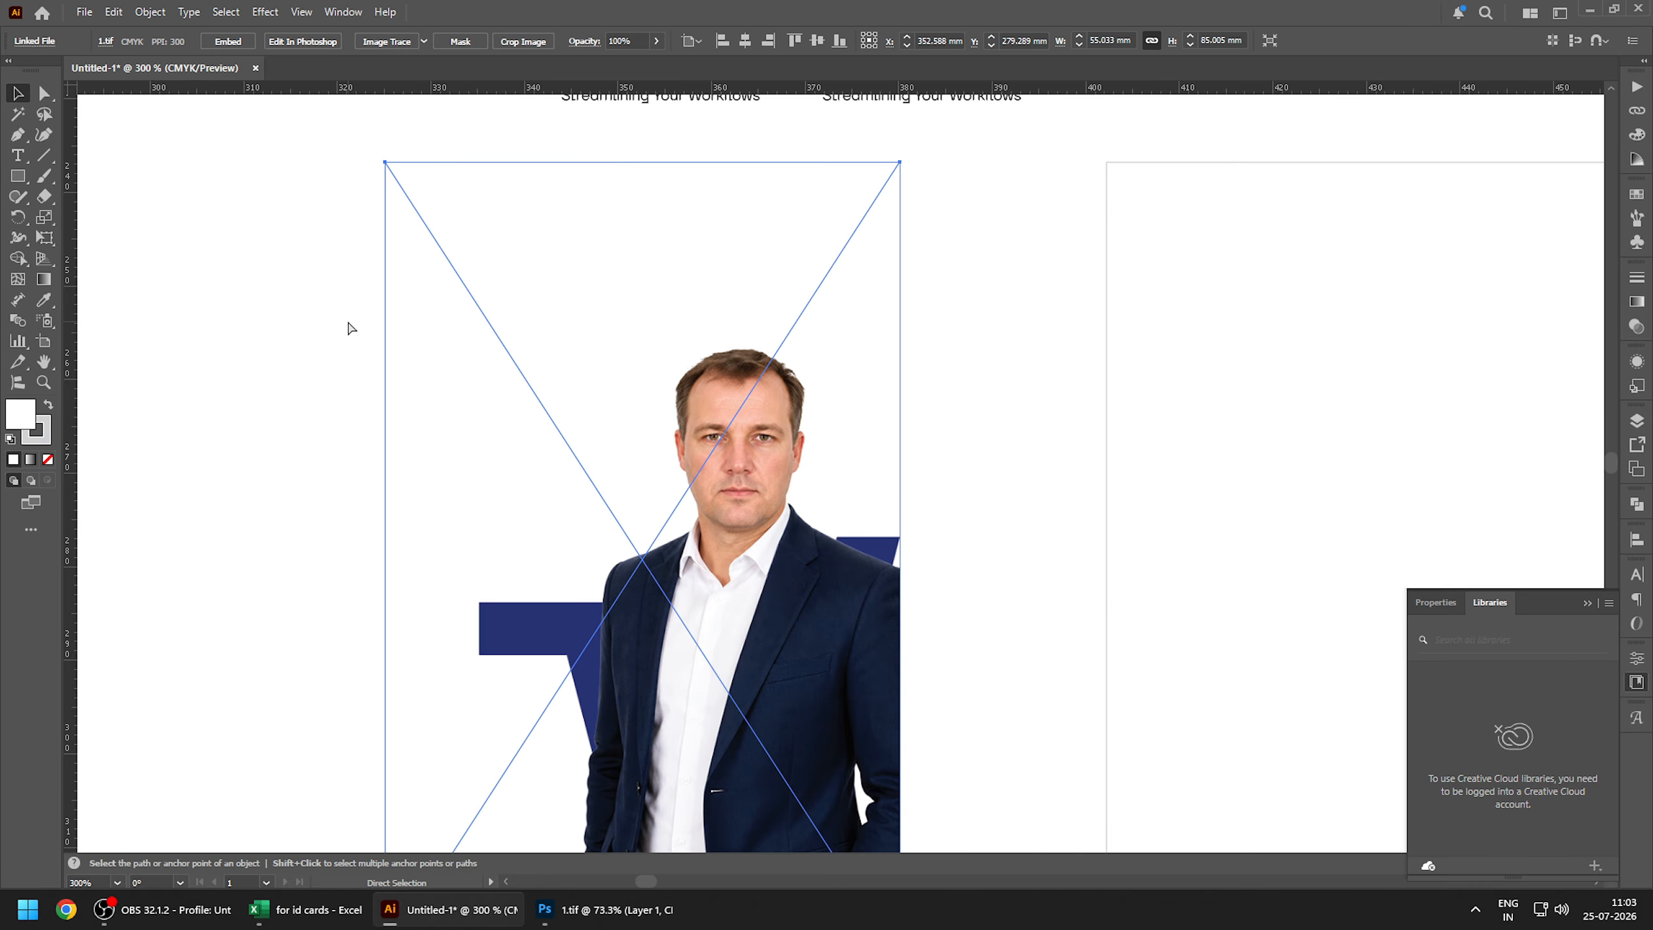
pyautogui.hotkey('ctrl', '[')
pyautogui.hotkey('ctrl', '[')
pyautogui.hotkey('ctrl', '[')
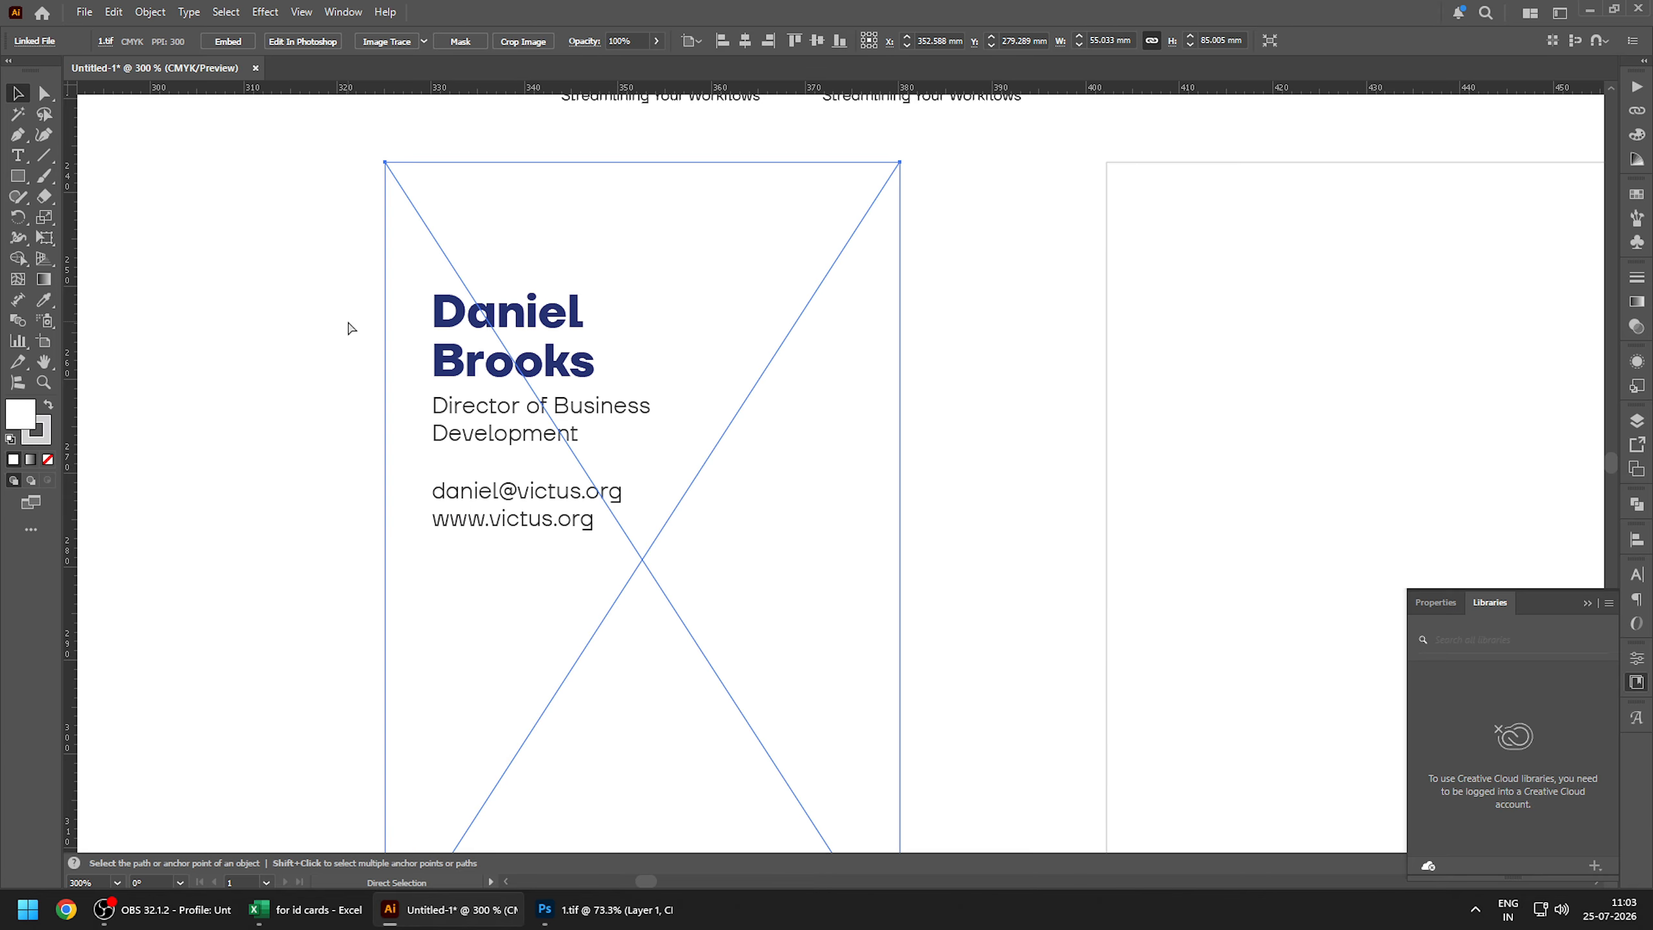
pyautogui.click(397, 282)
pyautogui.hotkey('ctrl', '[')
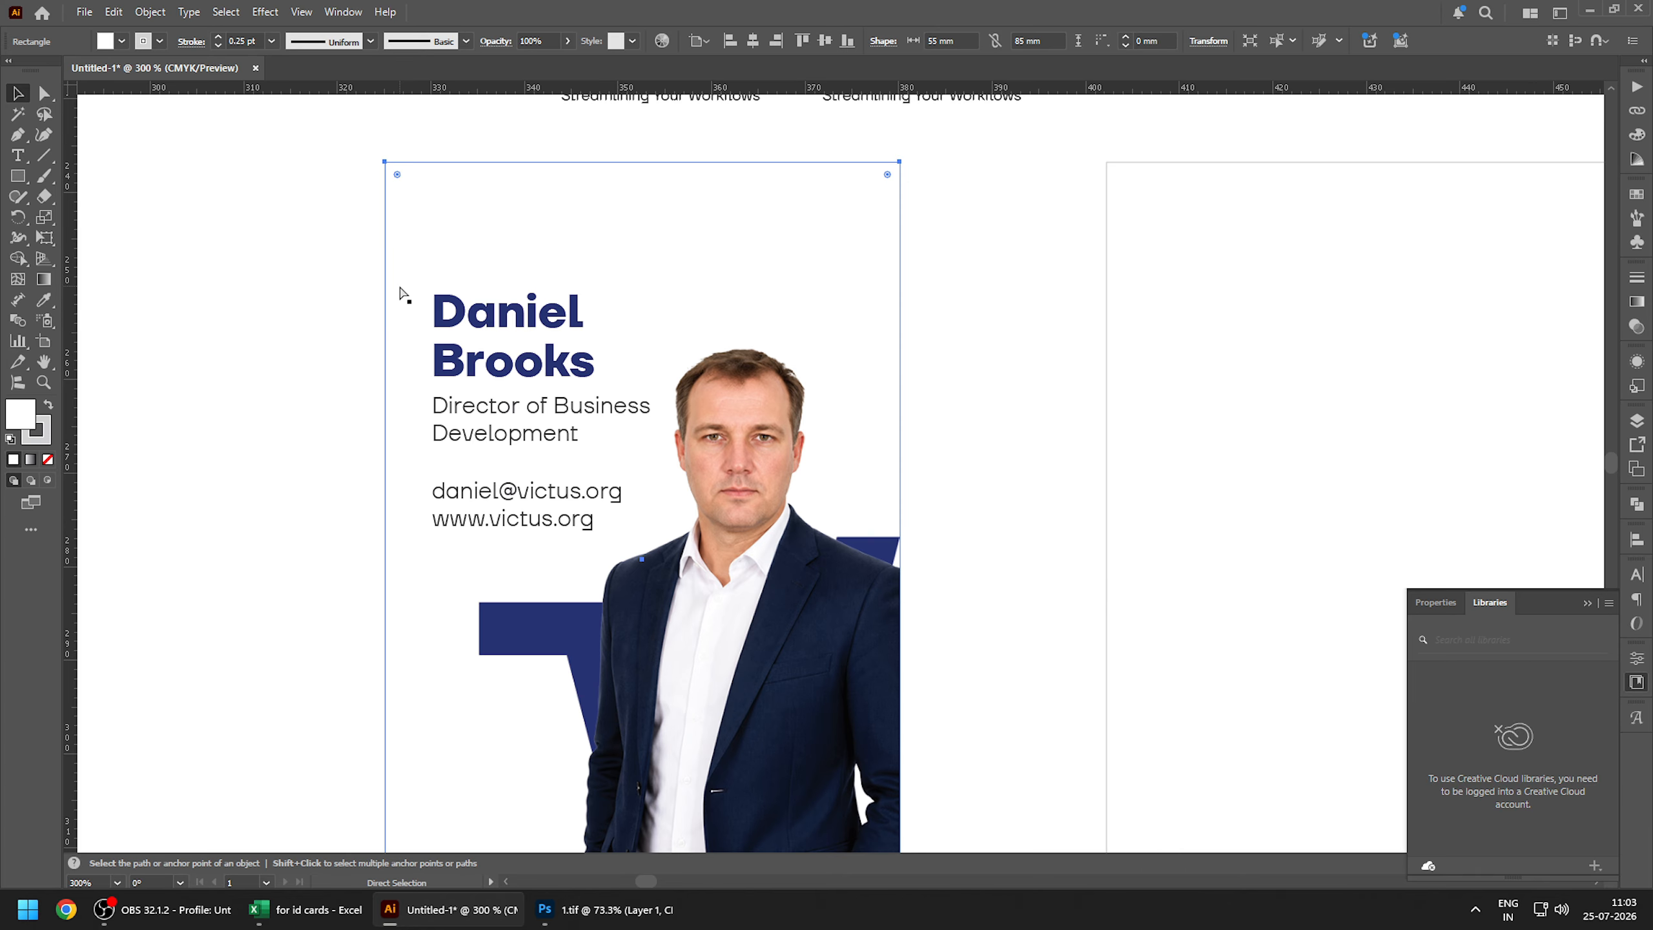
pyautogui.press('v')
pyautogui.click(258, 360)
pyautogui.scroll(-1, 253, 361)
pyautogui.scroll(-1, 280, 390)
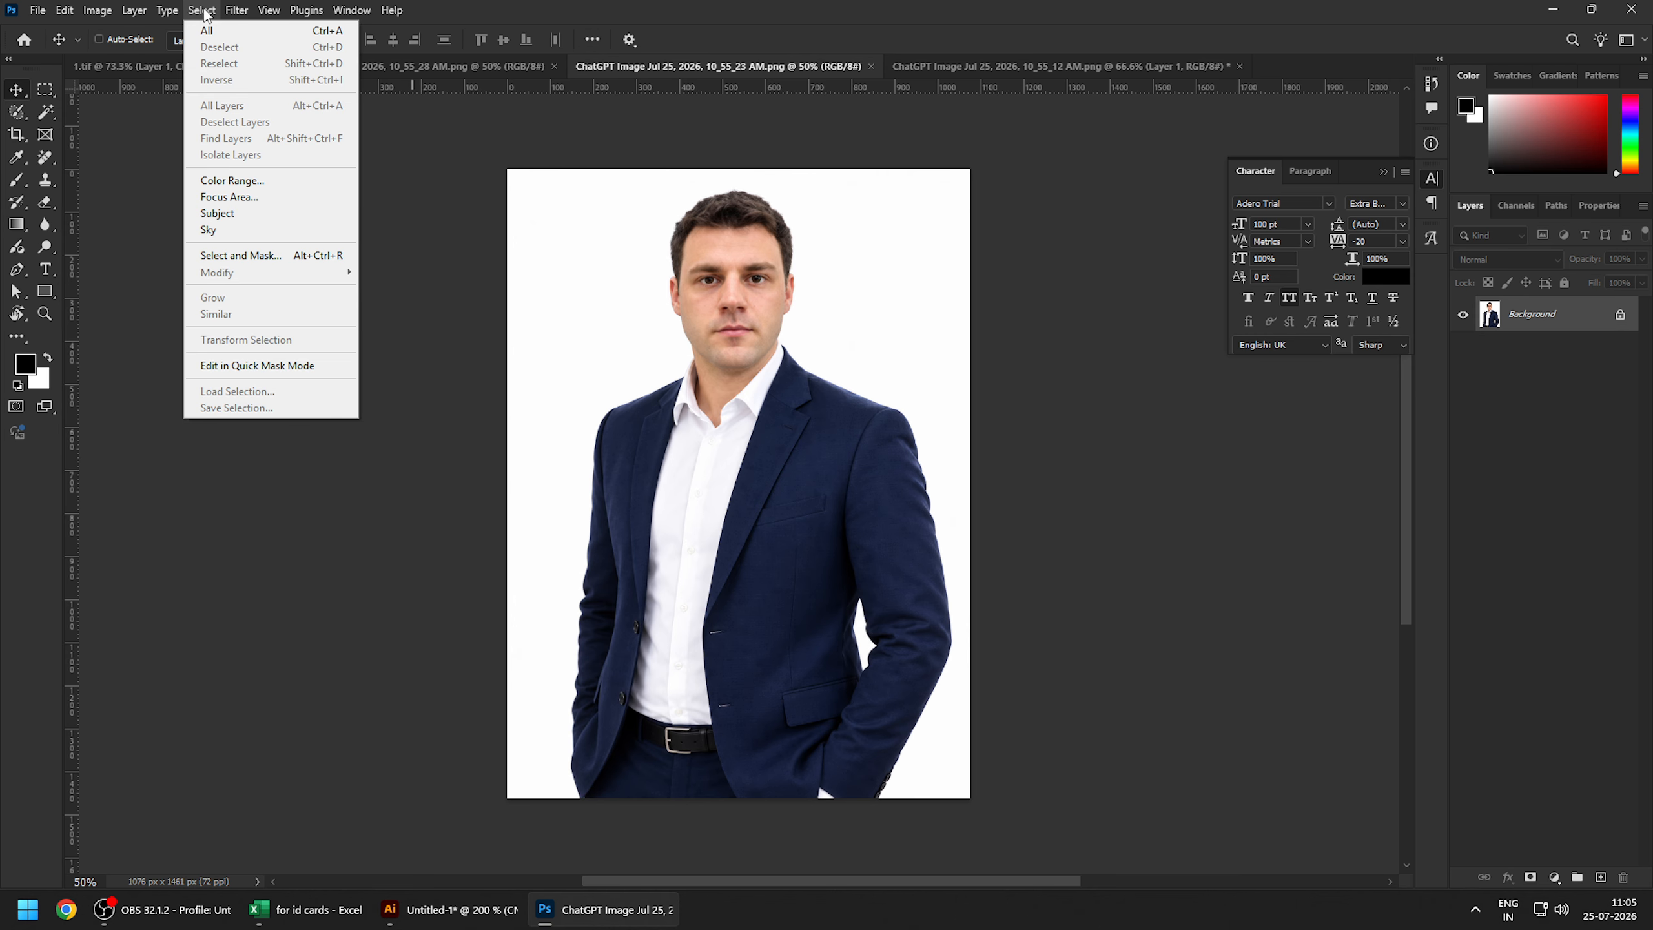
# - In Photoshop, select the second man's figure and fit its cutout over the first portrait in 1.tif at about 13.4% scale
pyautogui.click(232, 233)
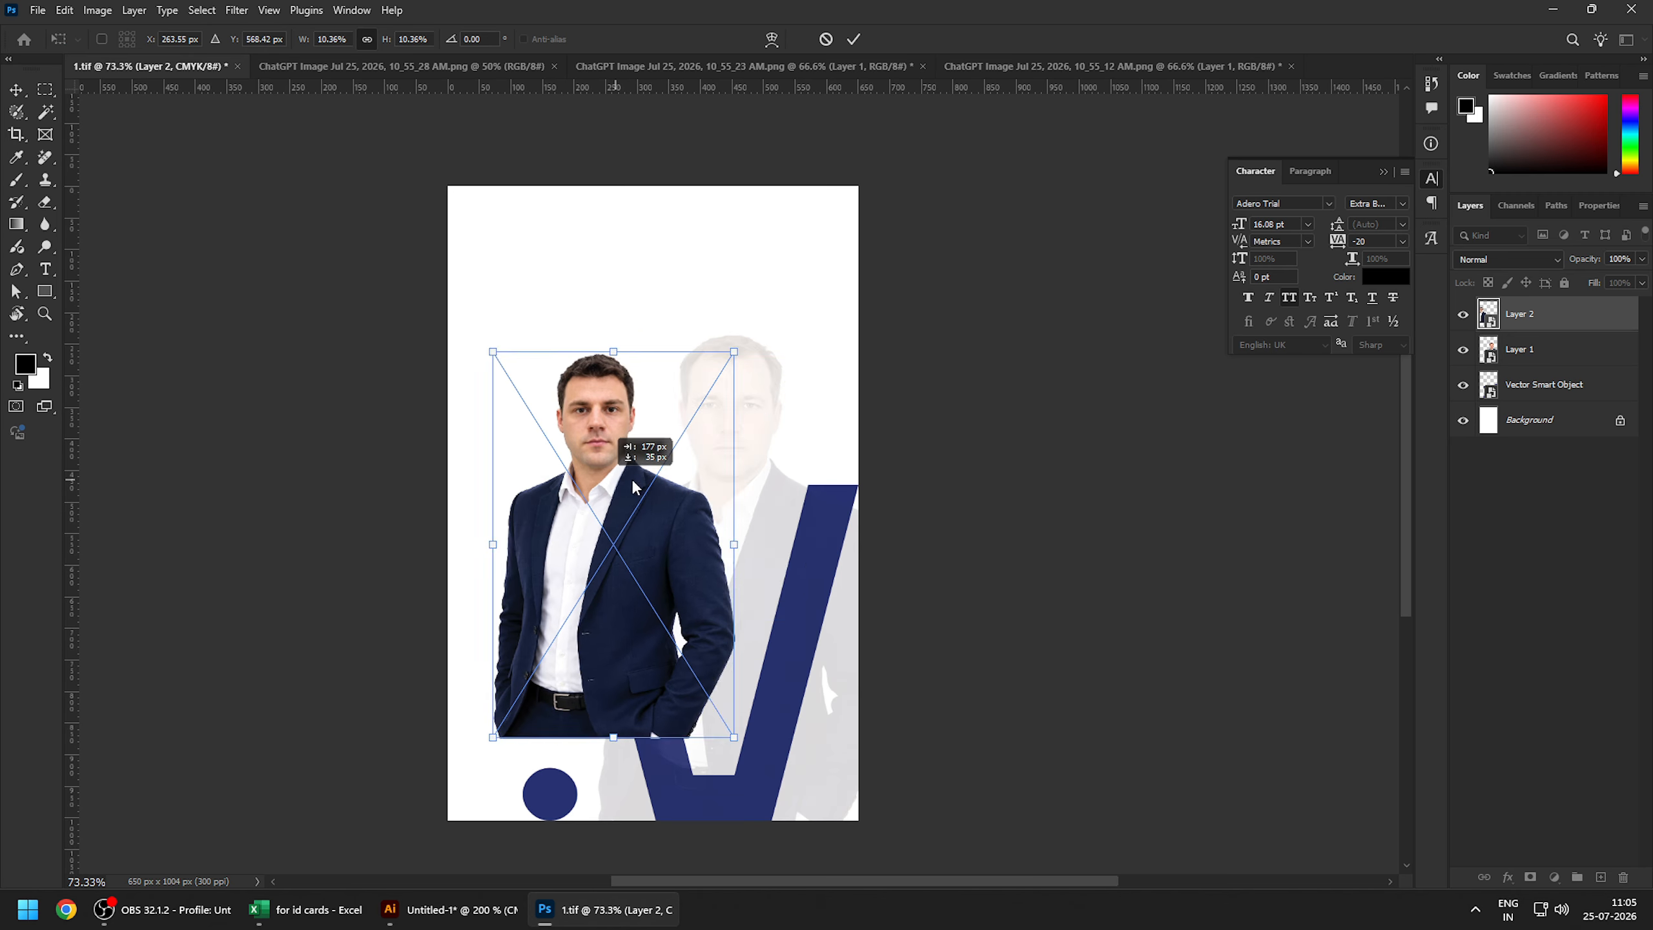
pyautogui.moveTo(628, 450); pyautogui.dragTo(852, 421)
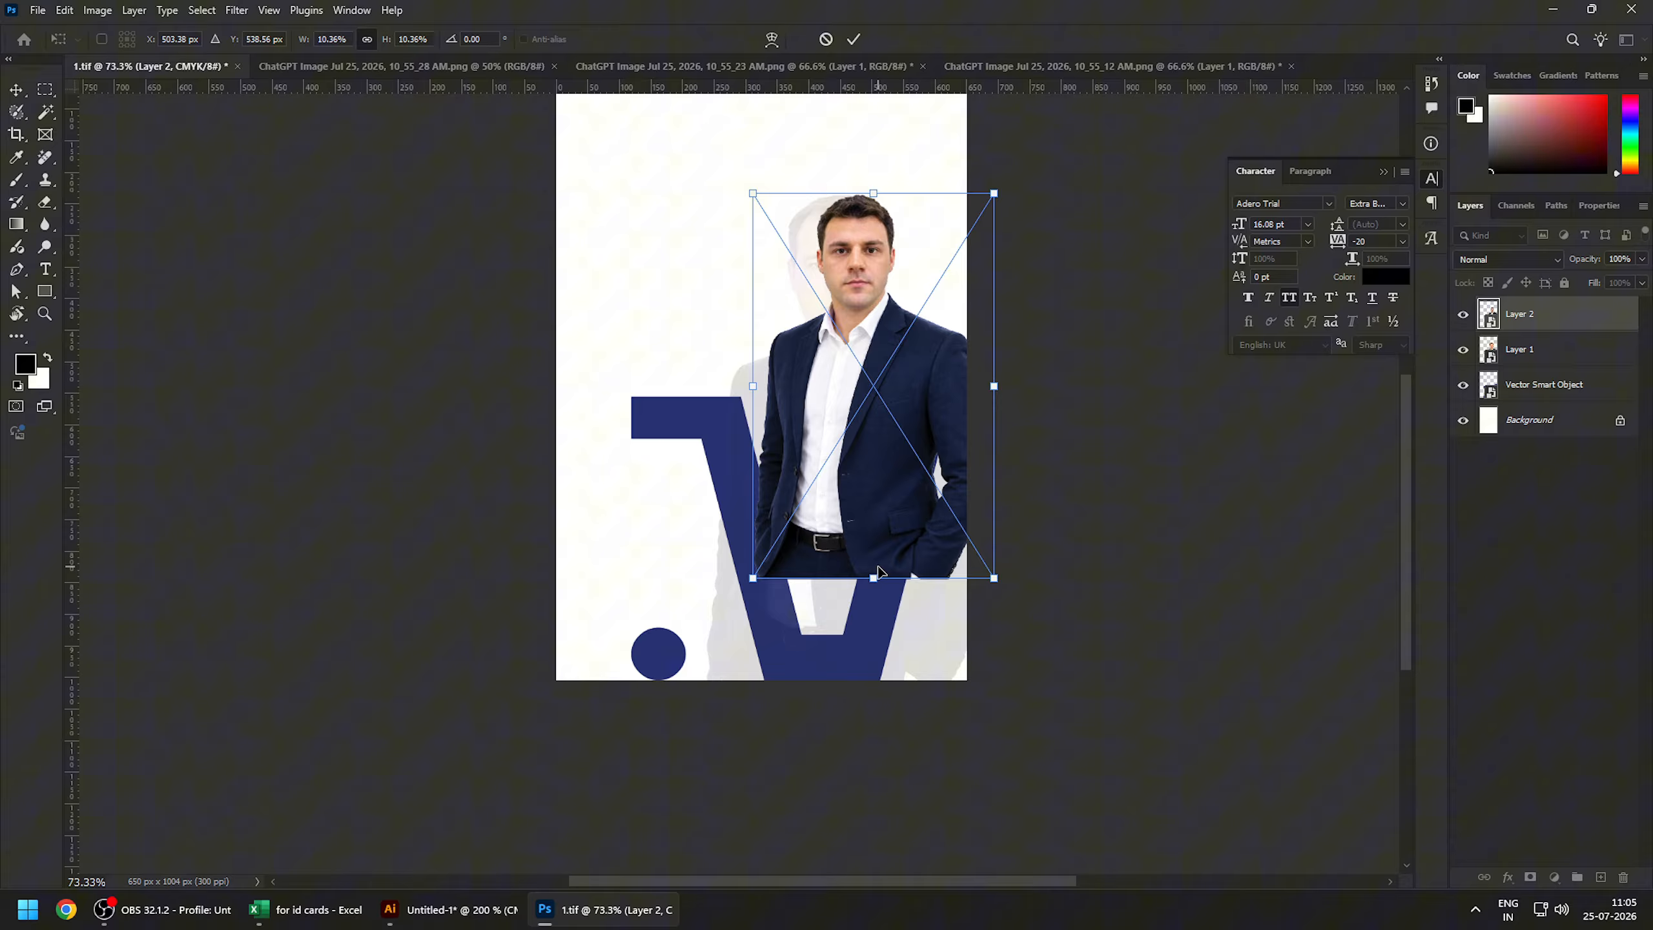
pyautogui.moveTo(874, 578); pyautogui.dragTo(870, 680)
pyautogui.moveTo(869, 517); pyautogui.dragTo(917, 518)
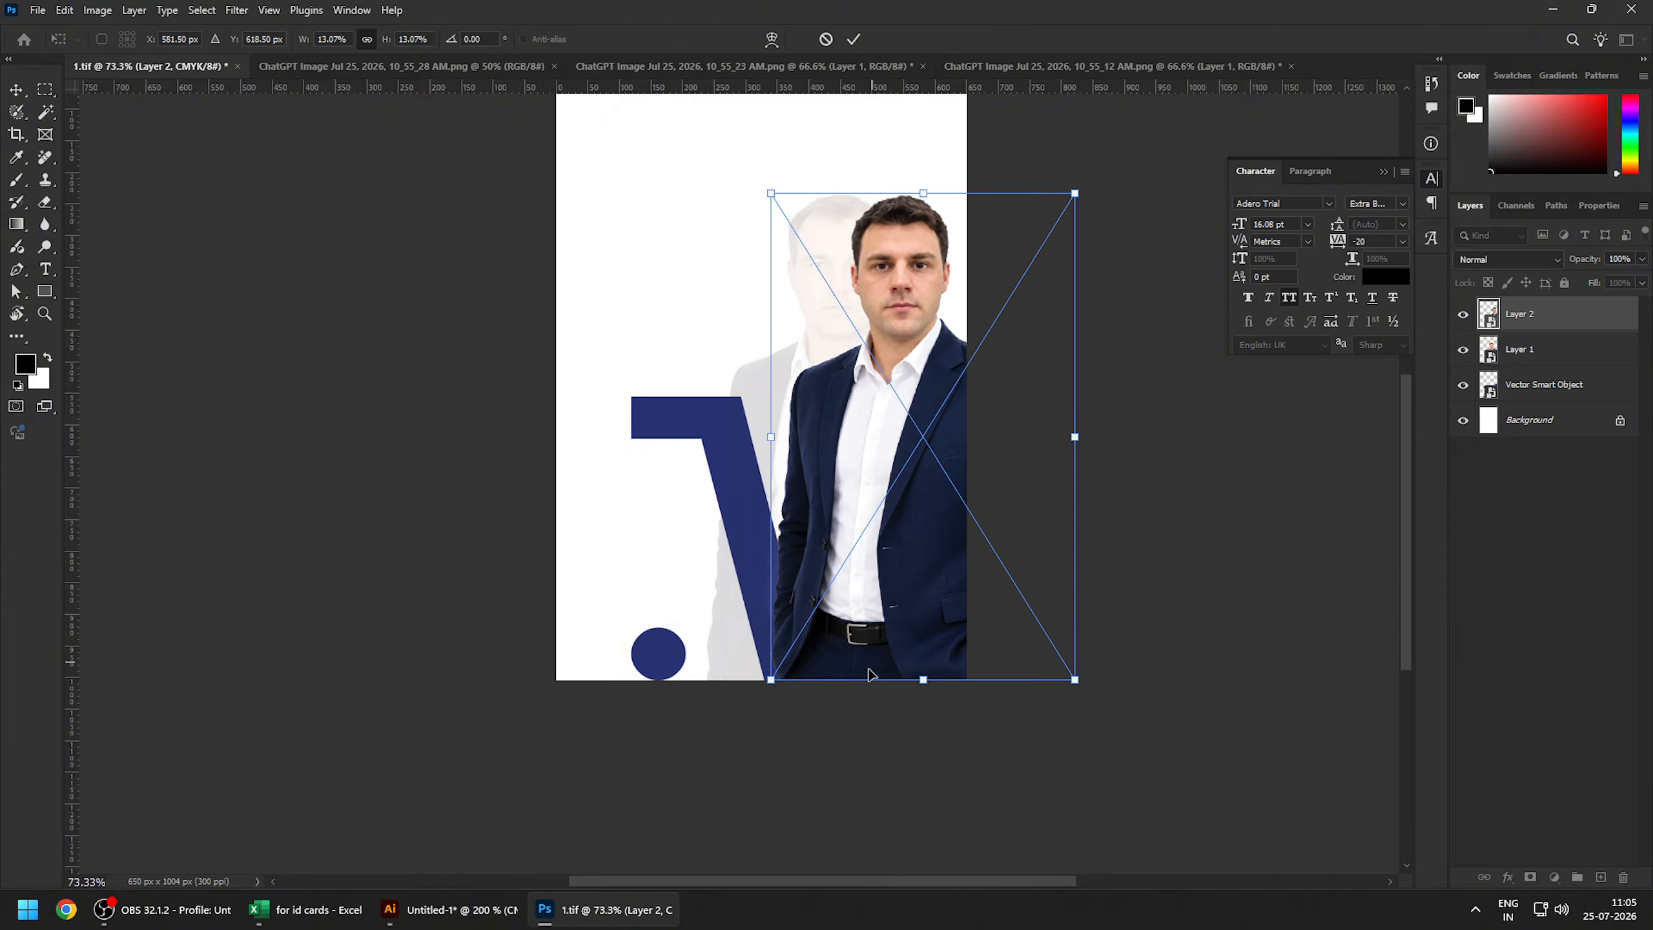
pyautogui.moveTo(768, 681); pyautogui.dragTo(760, 691)
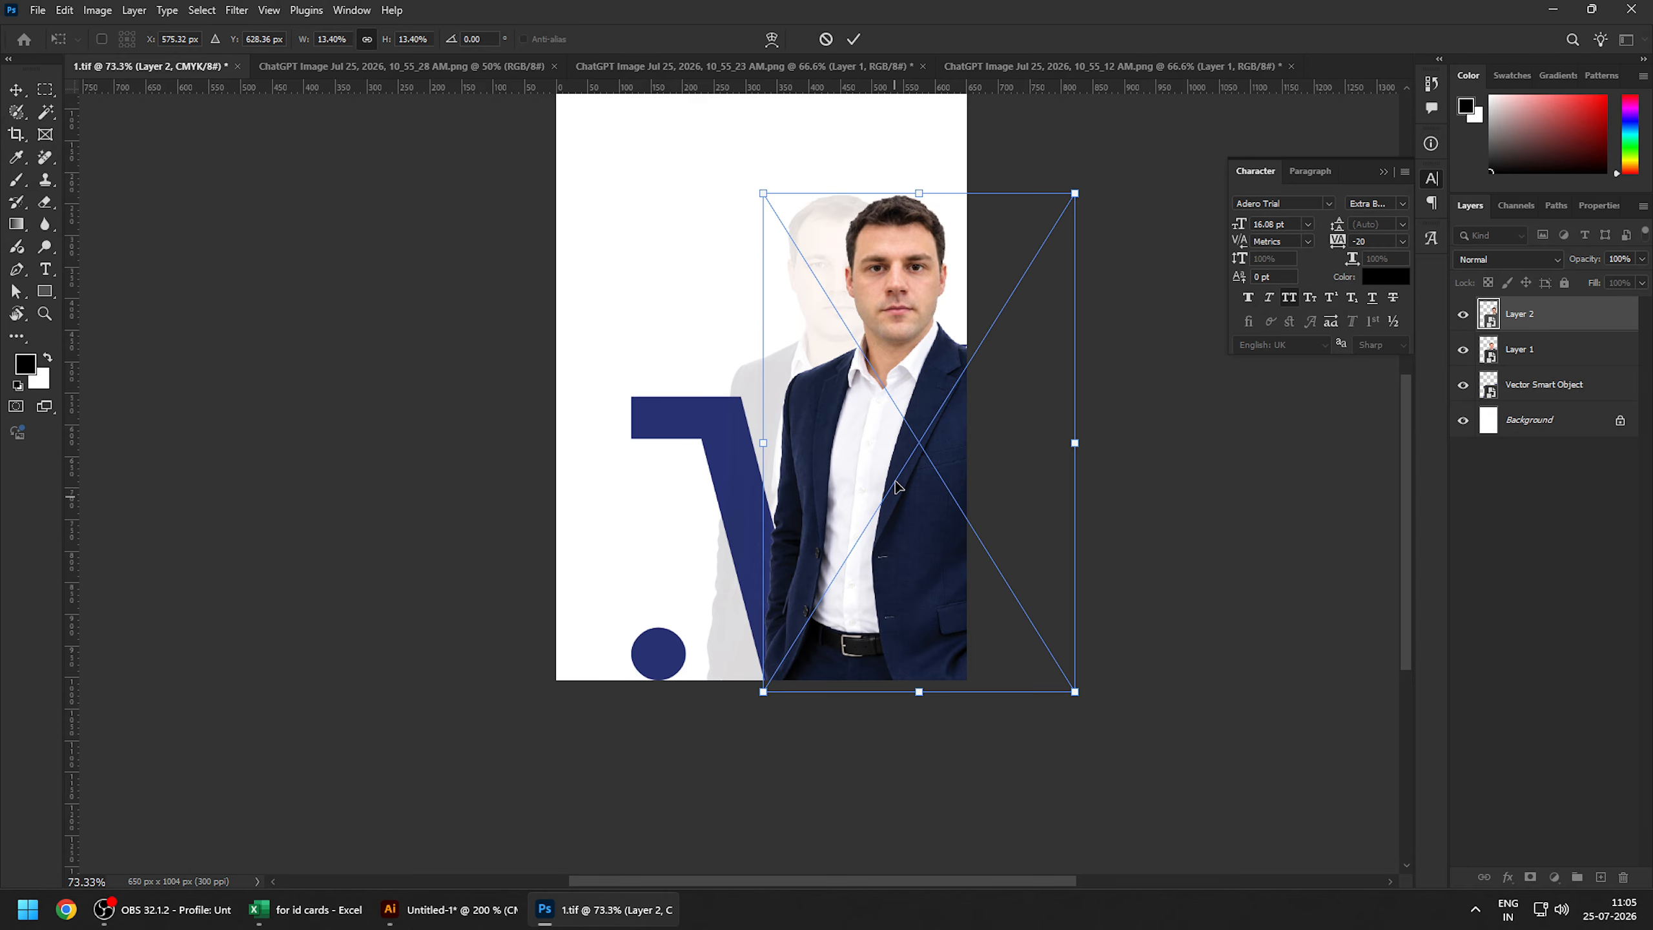
pyautogui.moveTo(916, 428); pyautogui.dragTo(886, 407)
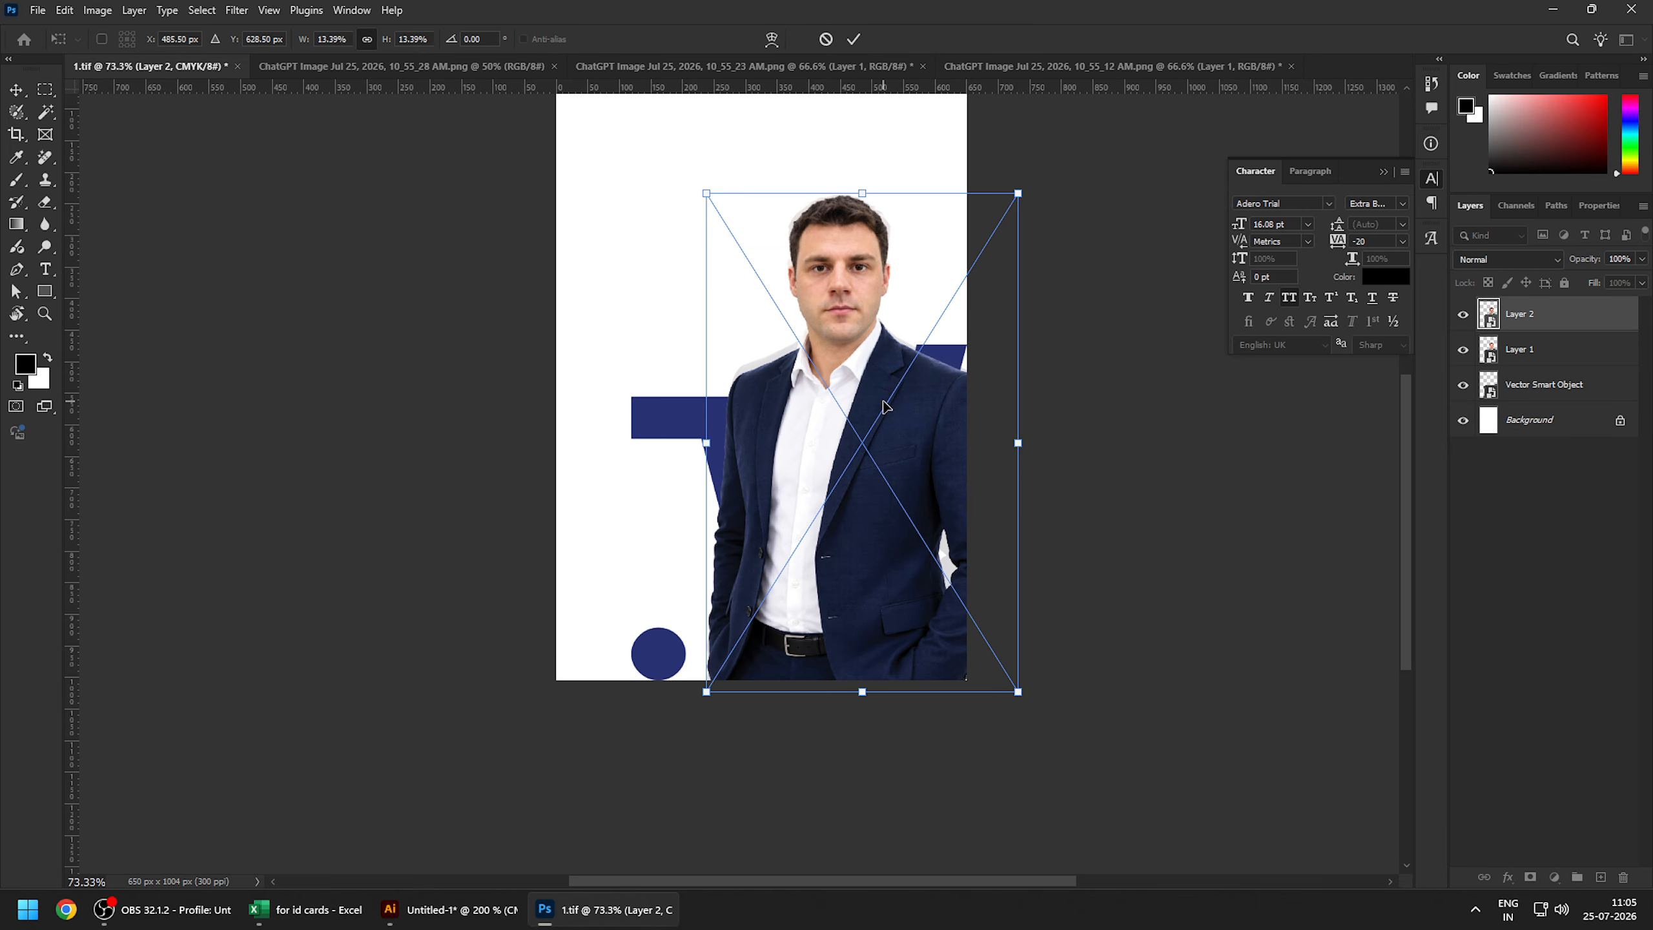
pyautogui.press('Return')
pyautogui.moveTo(1006, 509); pyautogui.dragTo(978, 557)
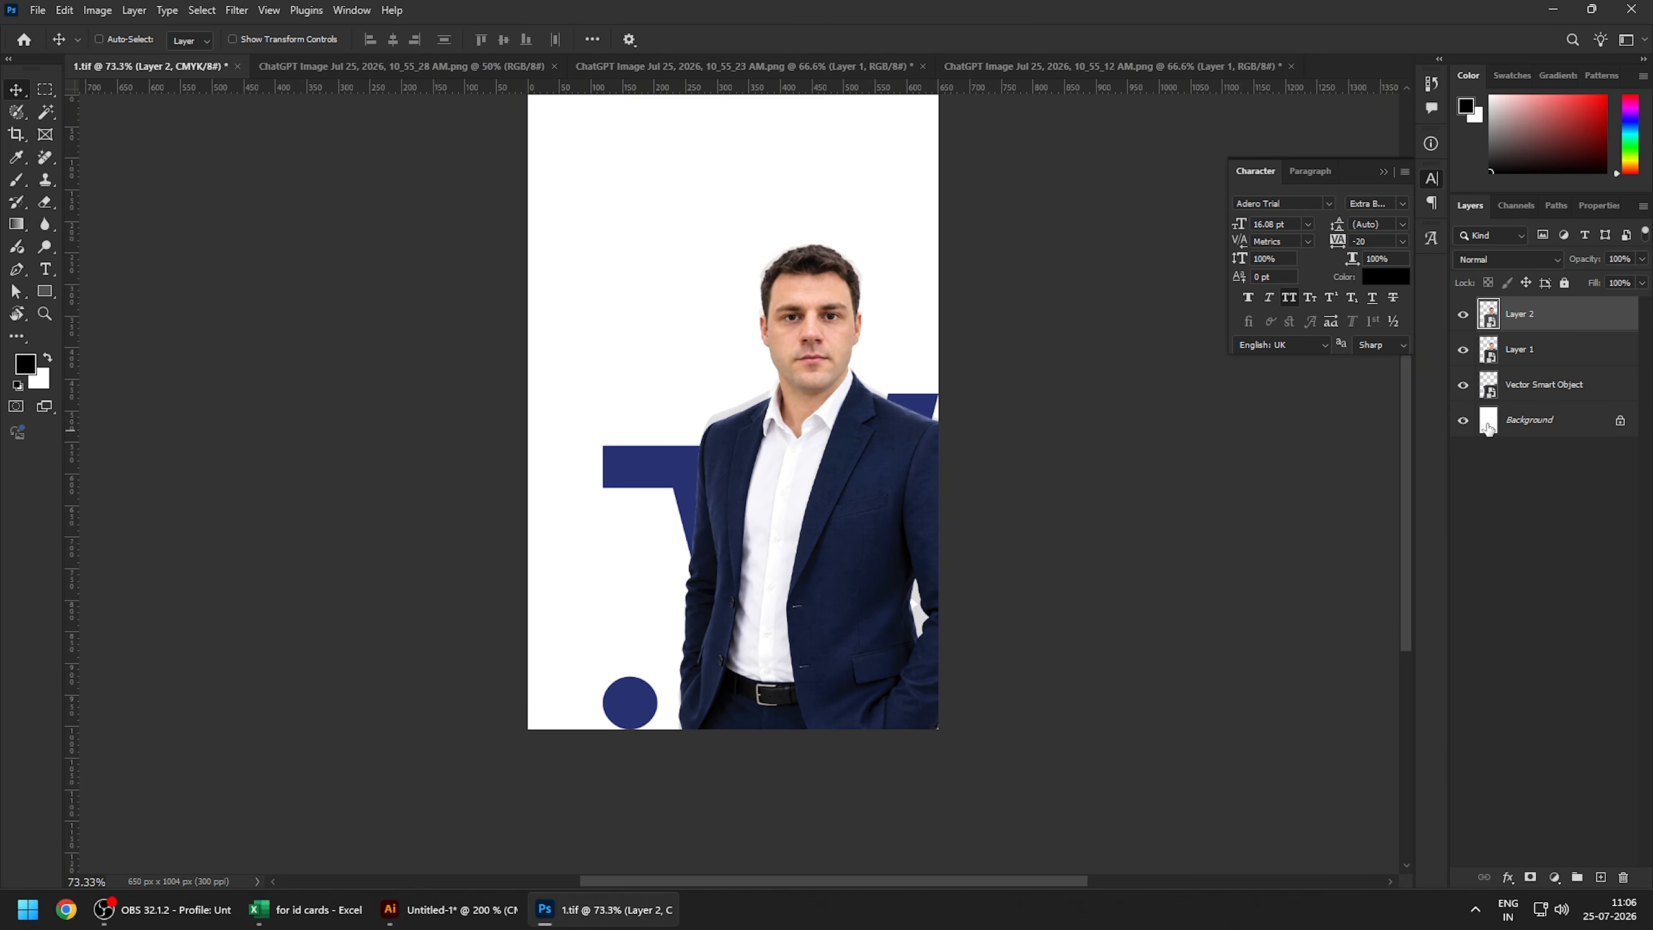
# - Delete the first portrait's layer and save the composition to the Desktop as a TIFF named 2
pyautogui.click(1517, 358)
pyautogui.press('Delete')
pyautogui.hotkey('alt', 'f')
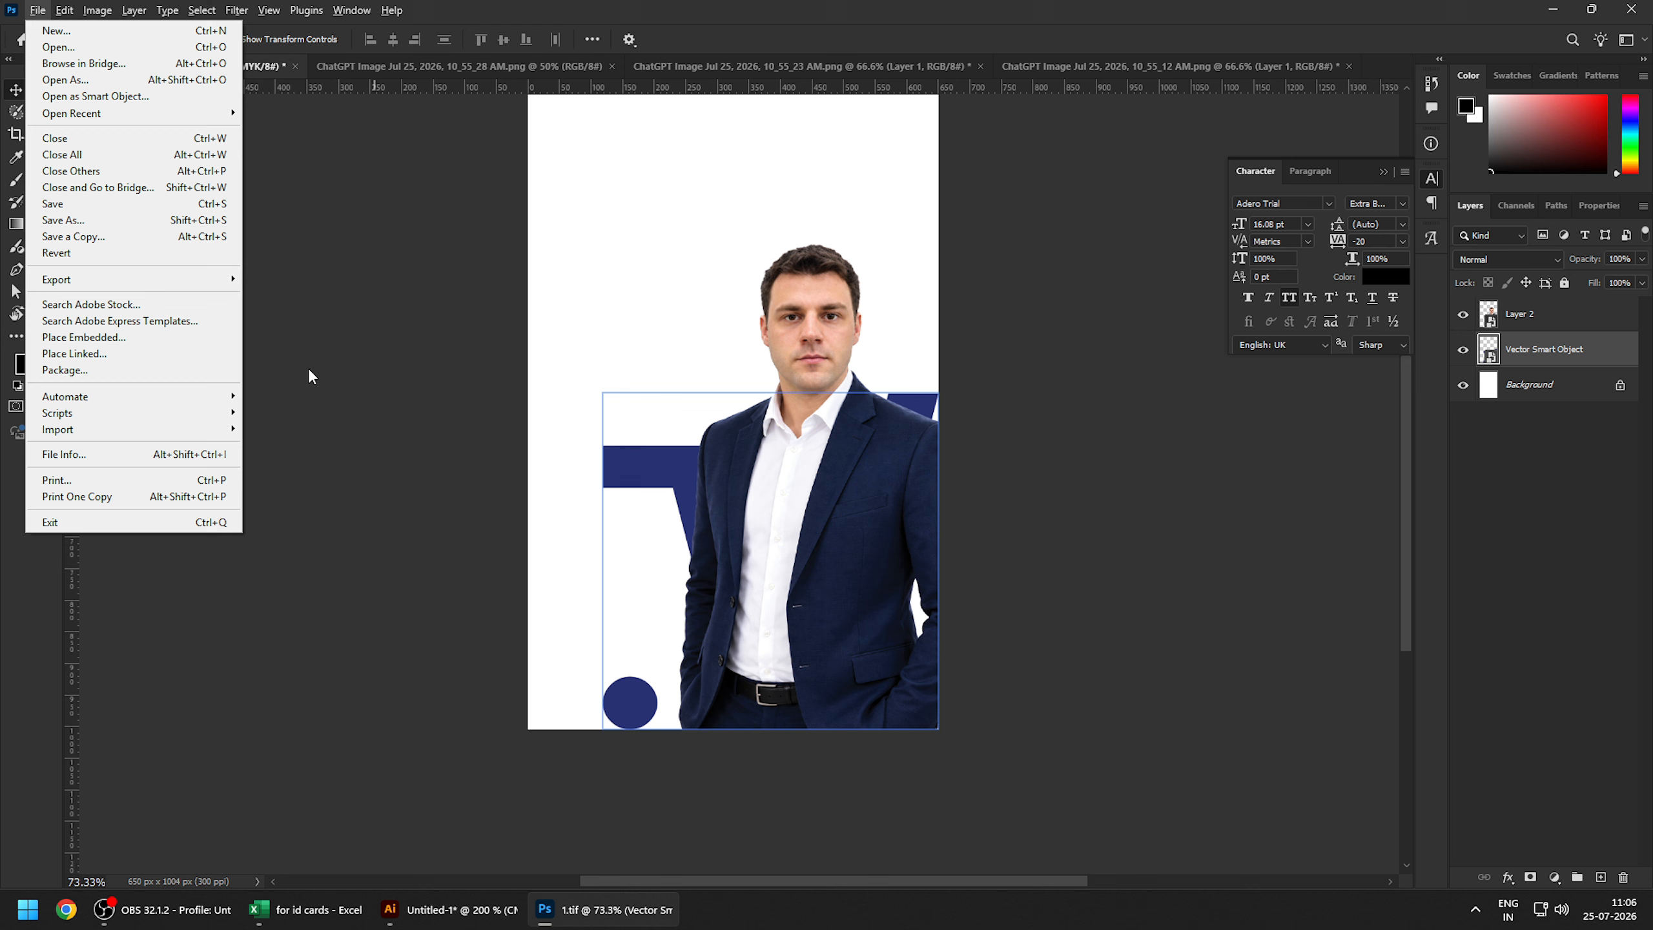
pyautogui.click(109, 221)
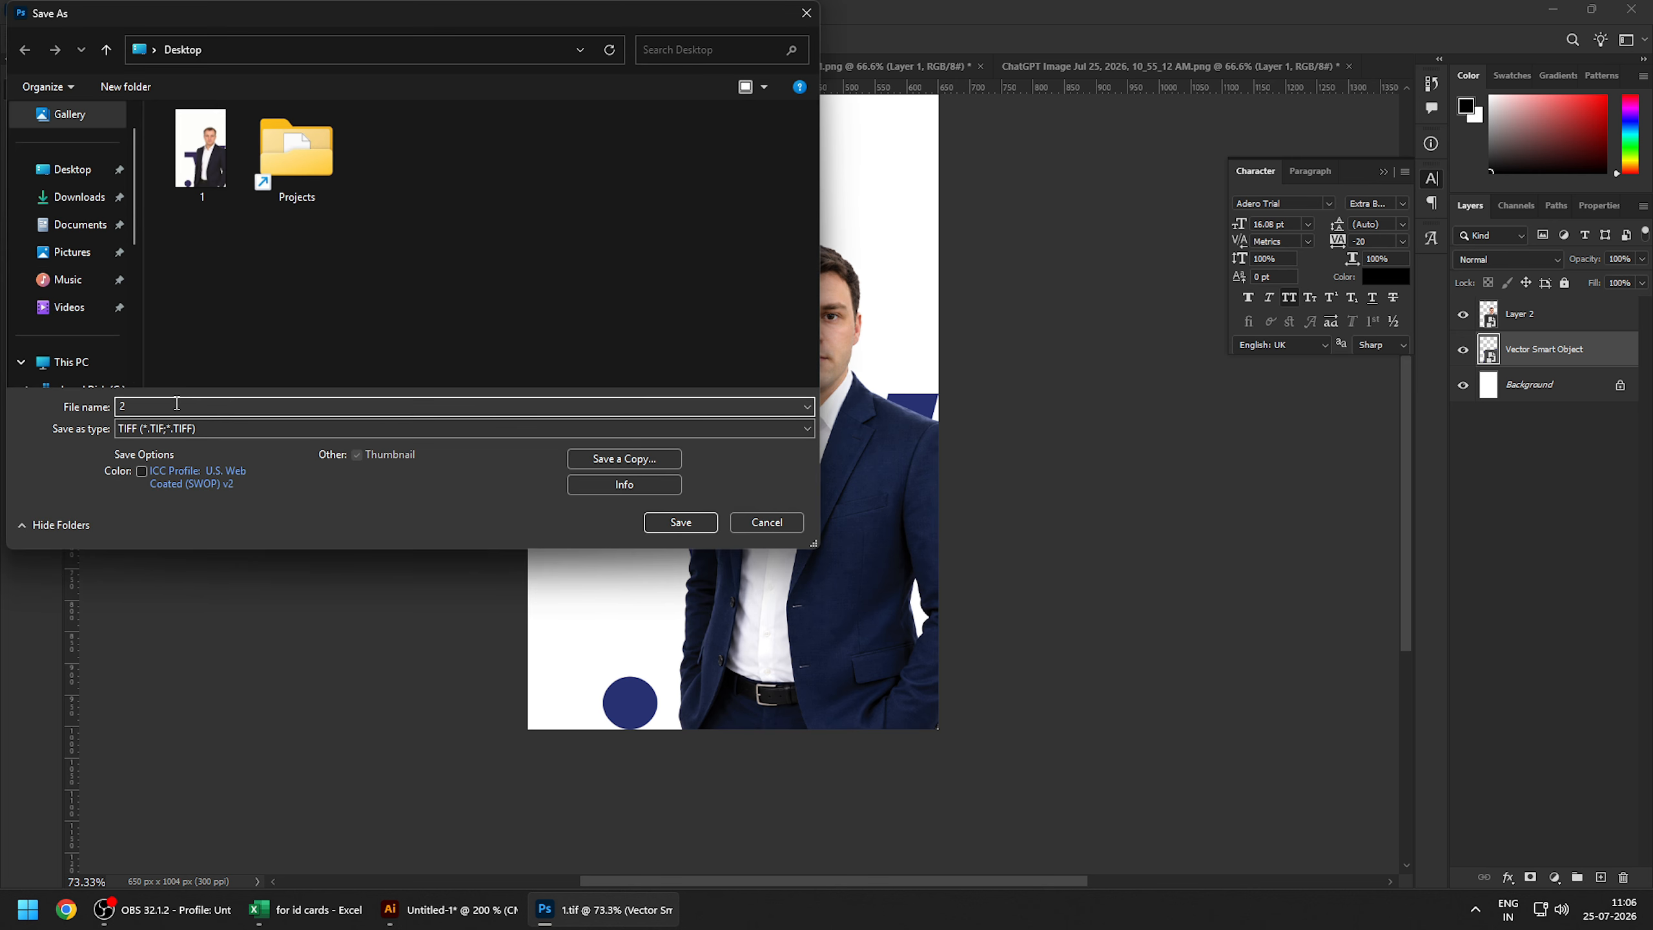
pyautogui.click(679, 523)
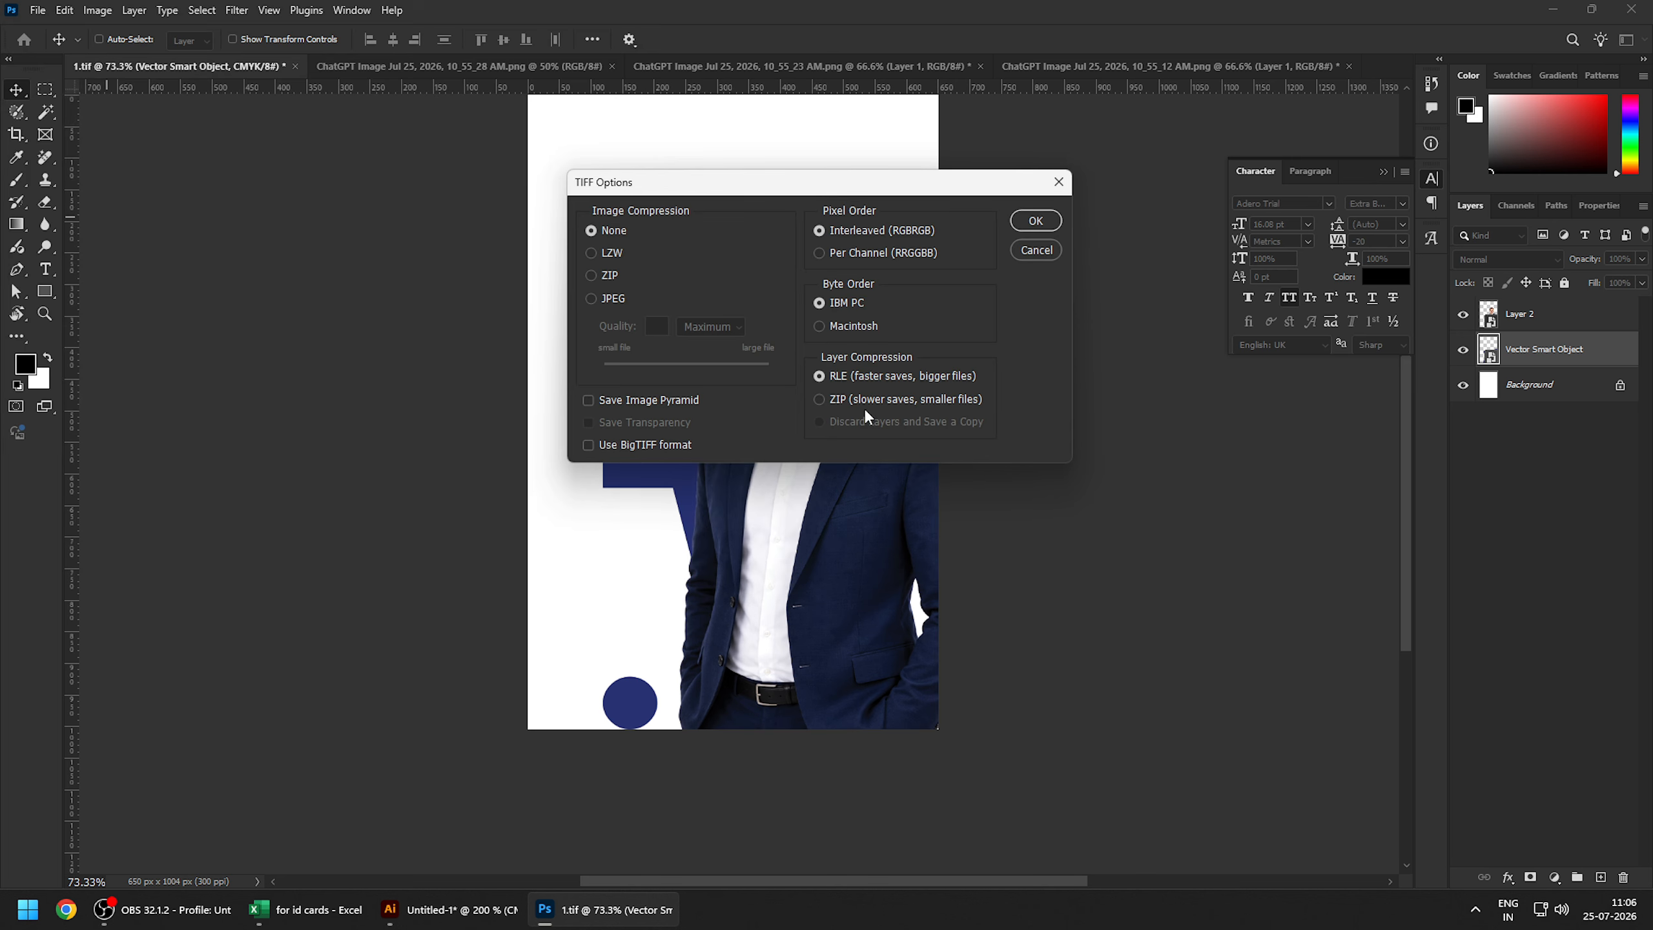
pyautogui.click(1024, 228)
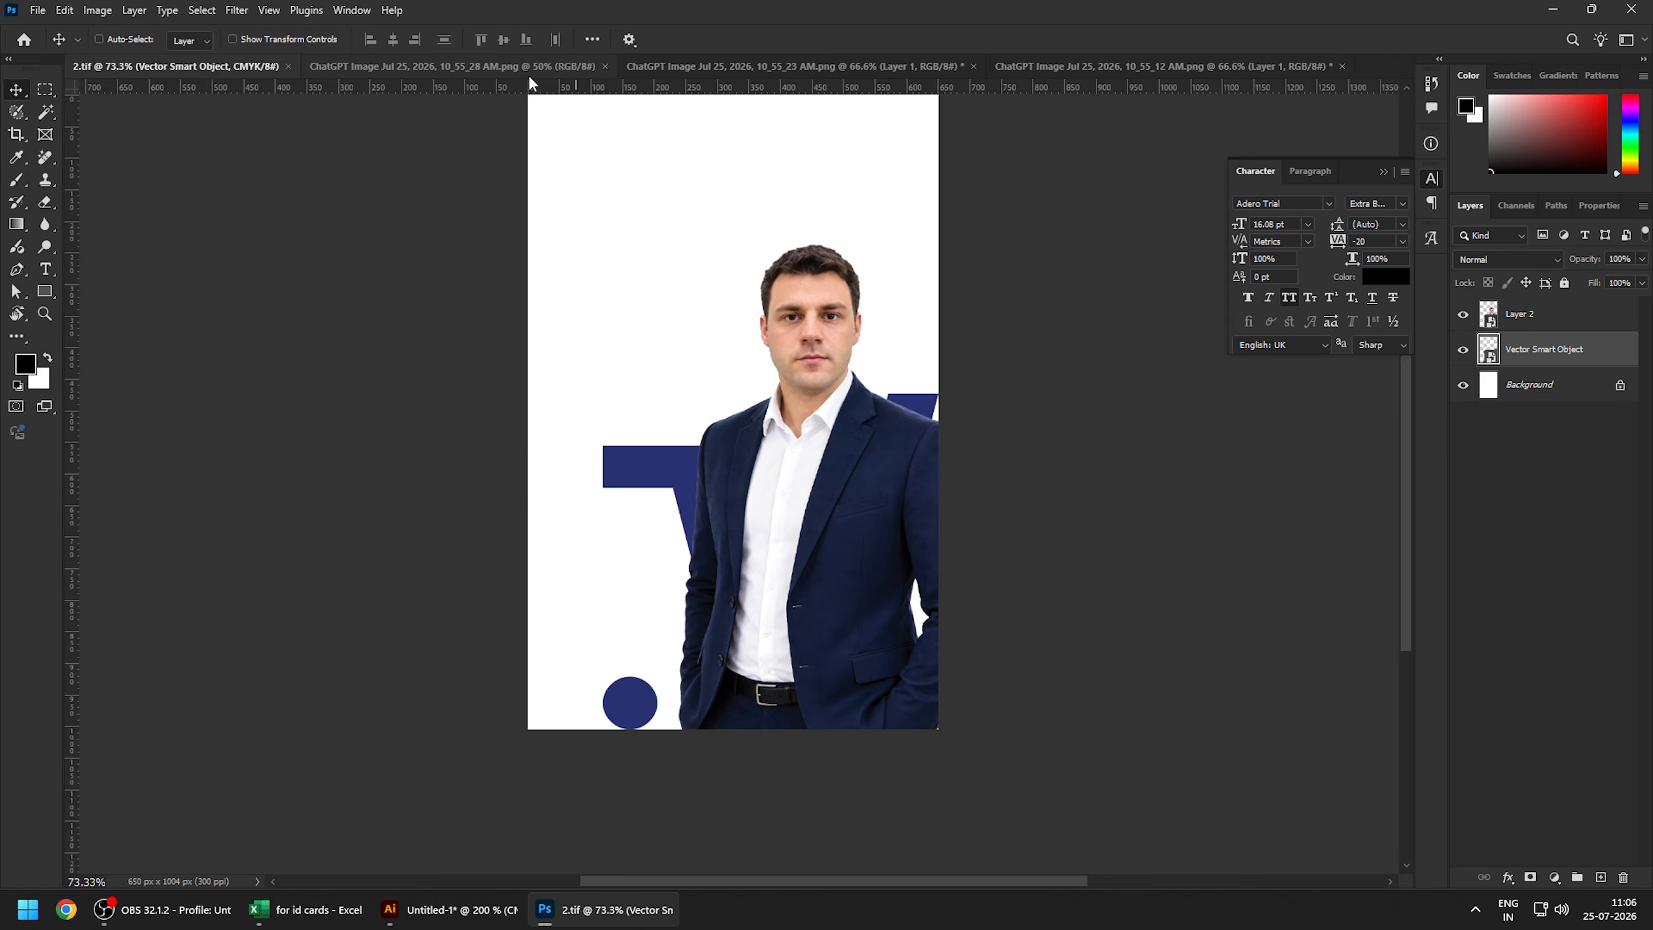
# - Select the subject in the woman's portrait image
pyautogui.click(456, 66)
pyautogui.click(200, 10)
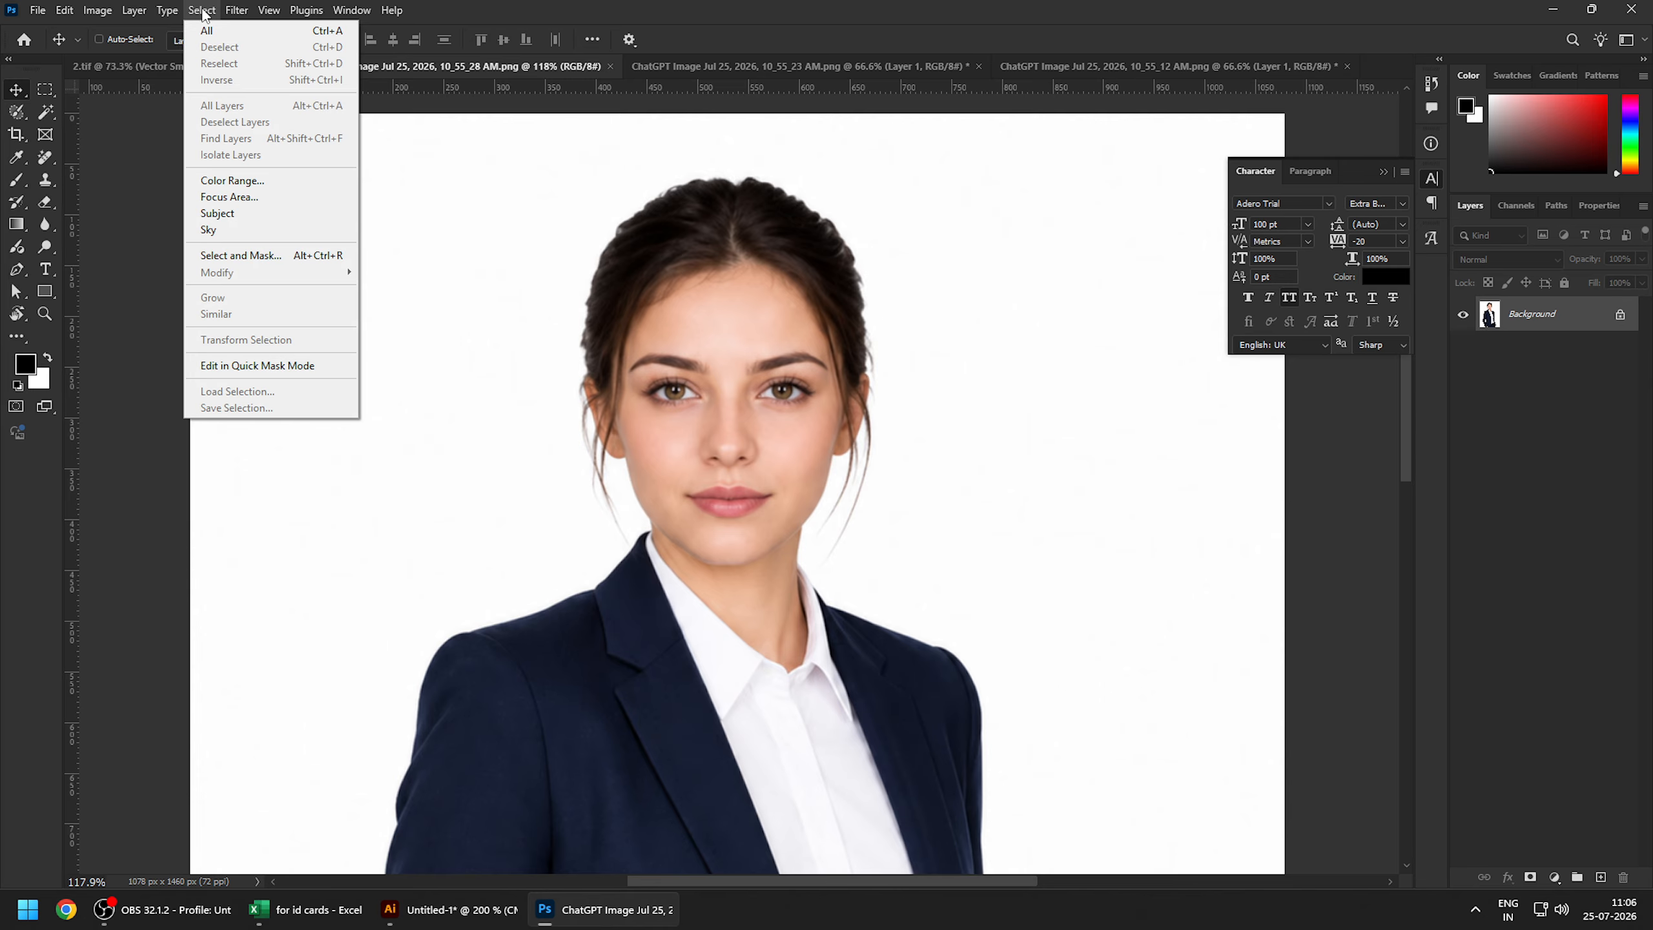
pyautogui.click(225, 213)
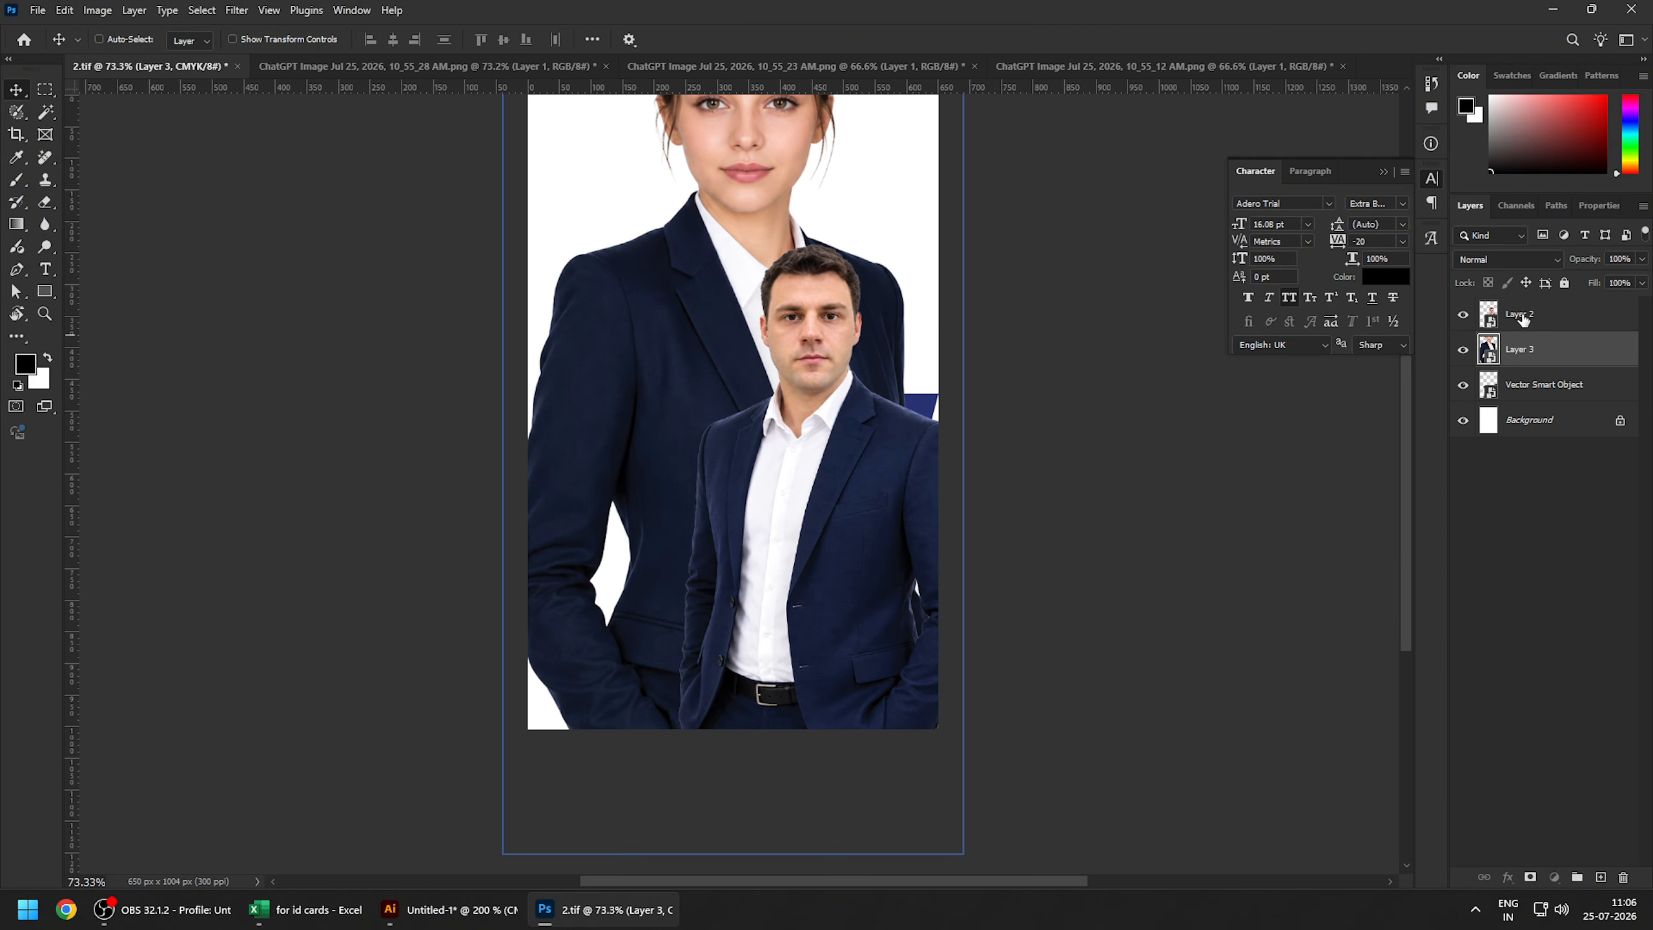
# - Lower the second man's portrait layer to 10% opacity as a positioning guide for the woman's cutout
pyautogui.click(1641, 260)
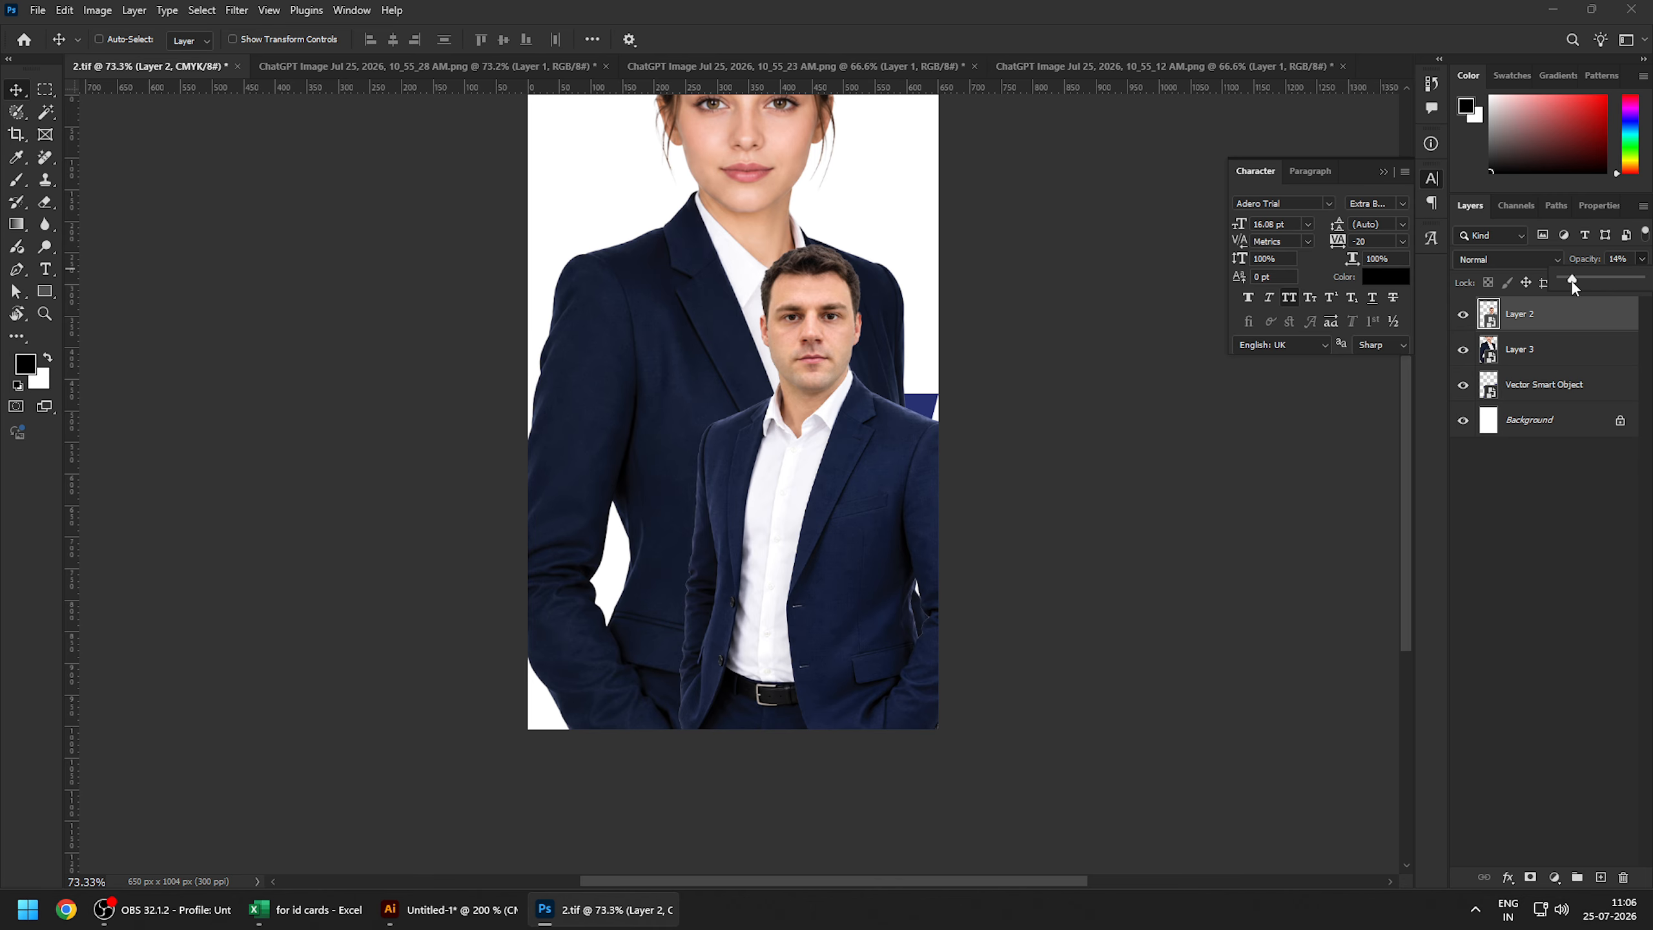
pyautogui.moveTo(1565, 282); pyautogui.dragTo(1570, 283)
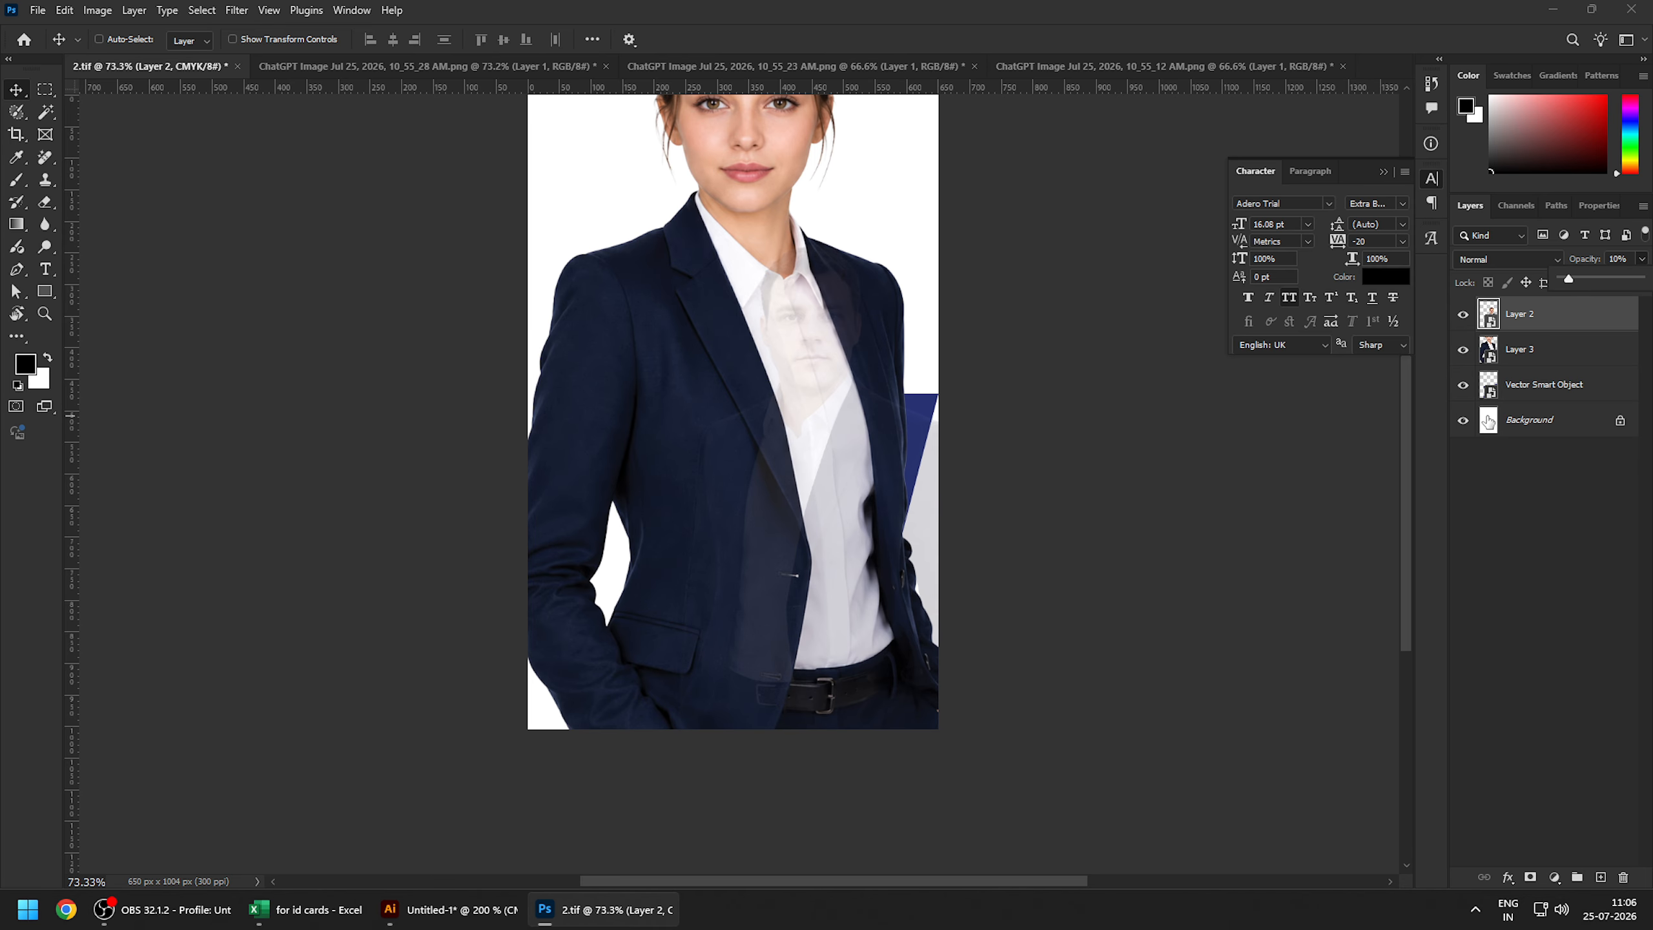
# - Scale the woman's cutout down to about 19.4% and flip it horizontally
pyautogui.click(1516, 350)
pyautogui.hotkey('ctrl', 't')
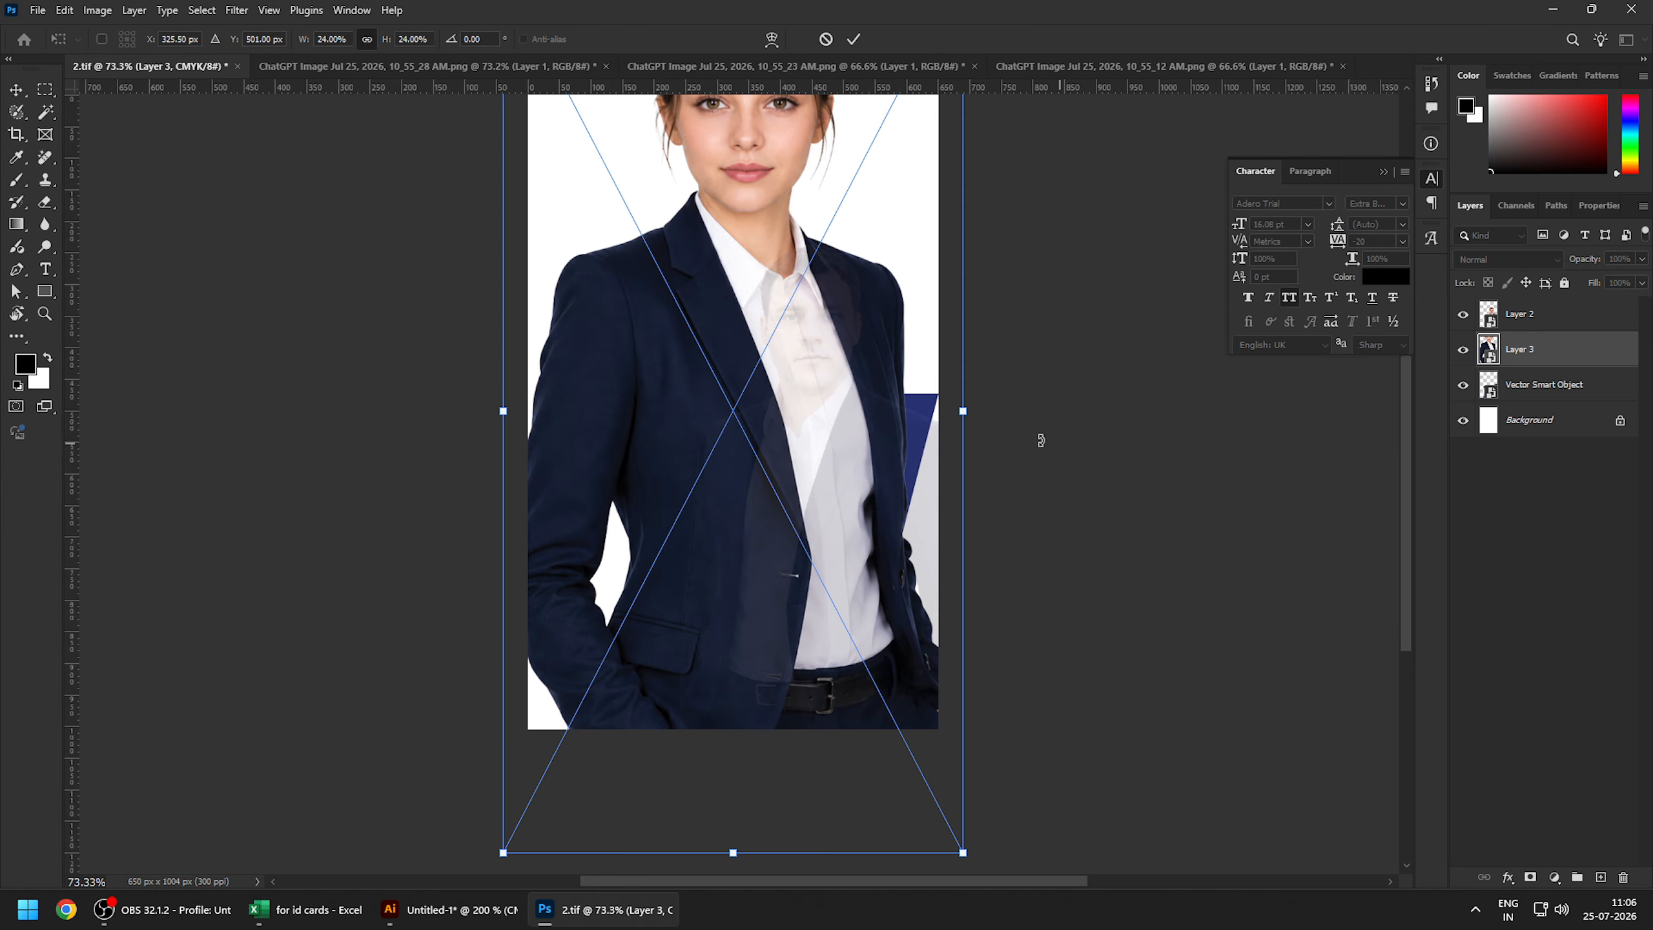
pyautogui.moveTo(825, 240); pyautogui.dragTo(853, 373)
pyautogui.moveTo(760, 101); pyautogui.dragTo(760, 270)
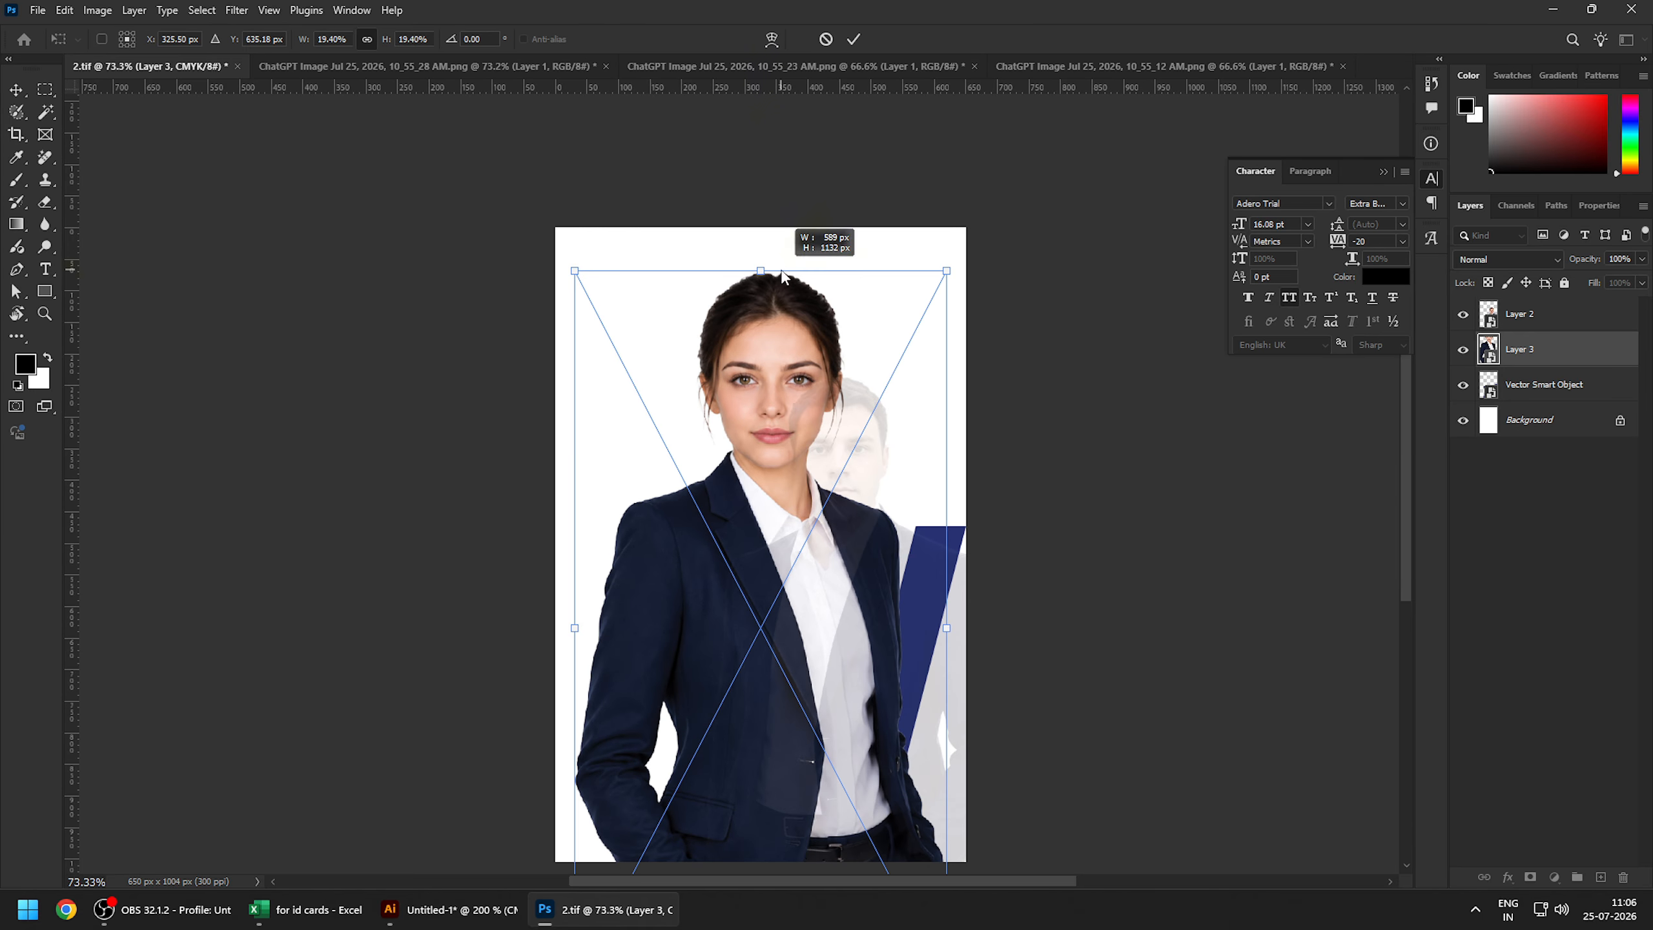
pyautogui.rightClick(745, 416)
pyautogui.click(794, 730)
# - Shrink the woman's cutout to about 14.7% and place it over the faded portrait of the second man, matching his head height
pyautogui.moveTo(809, 722); pyautogui.dragTo(832, 433)
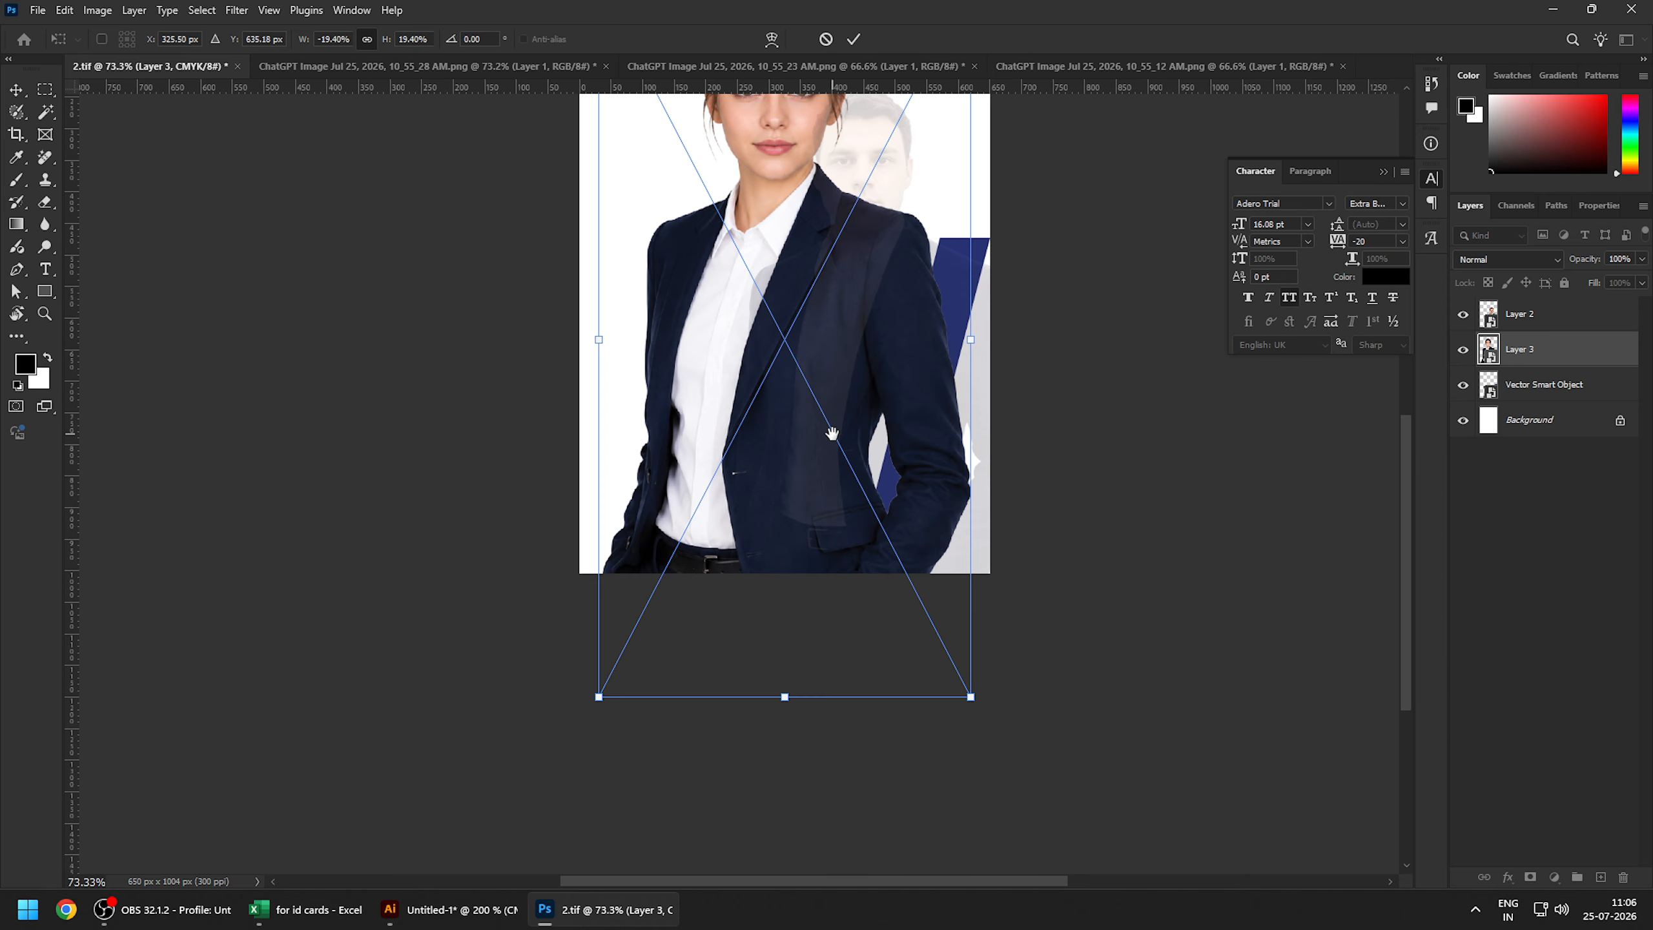
pyautogui.scroll(4, 728, 570)
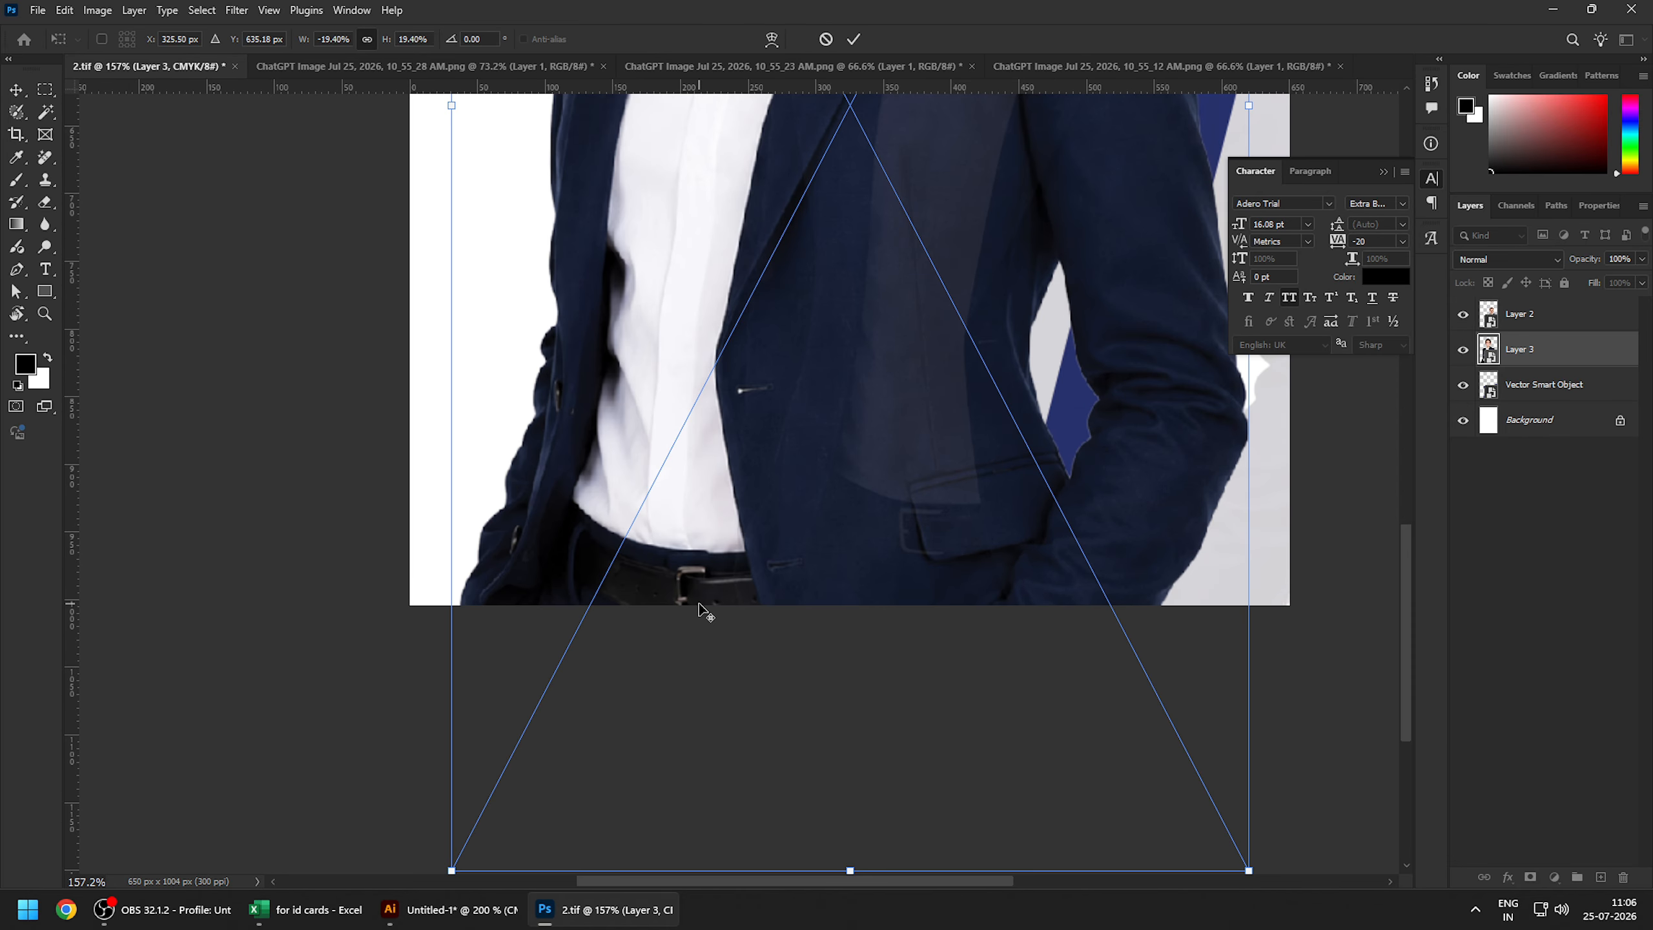
pyautogui.scroll(-2, 699, 612)
pyautogui.moveTo(703, 511); pyautogui.dragTo(644, 617)
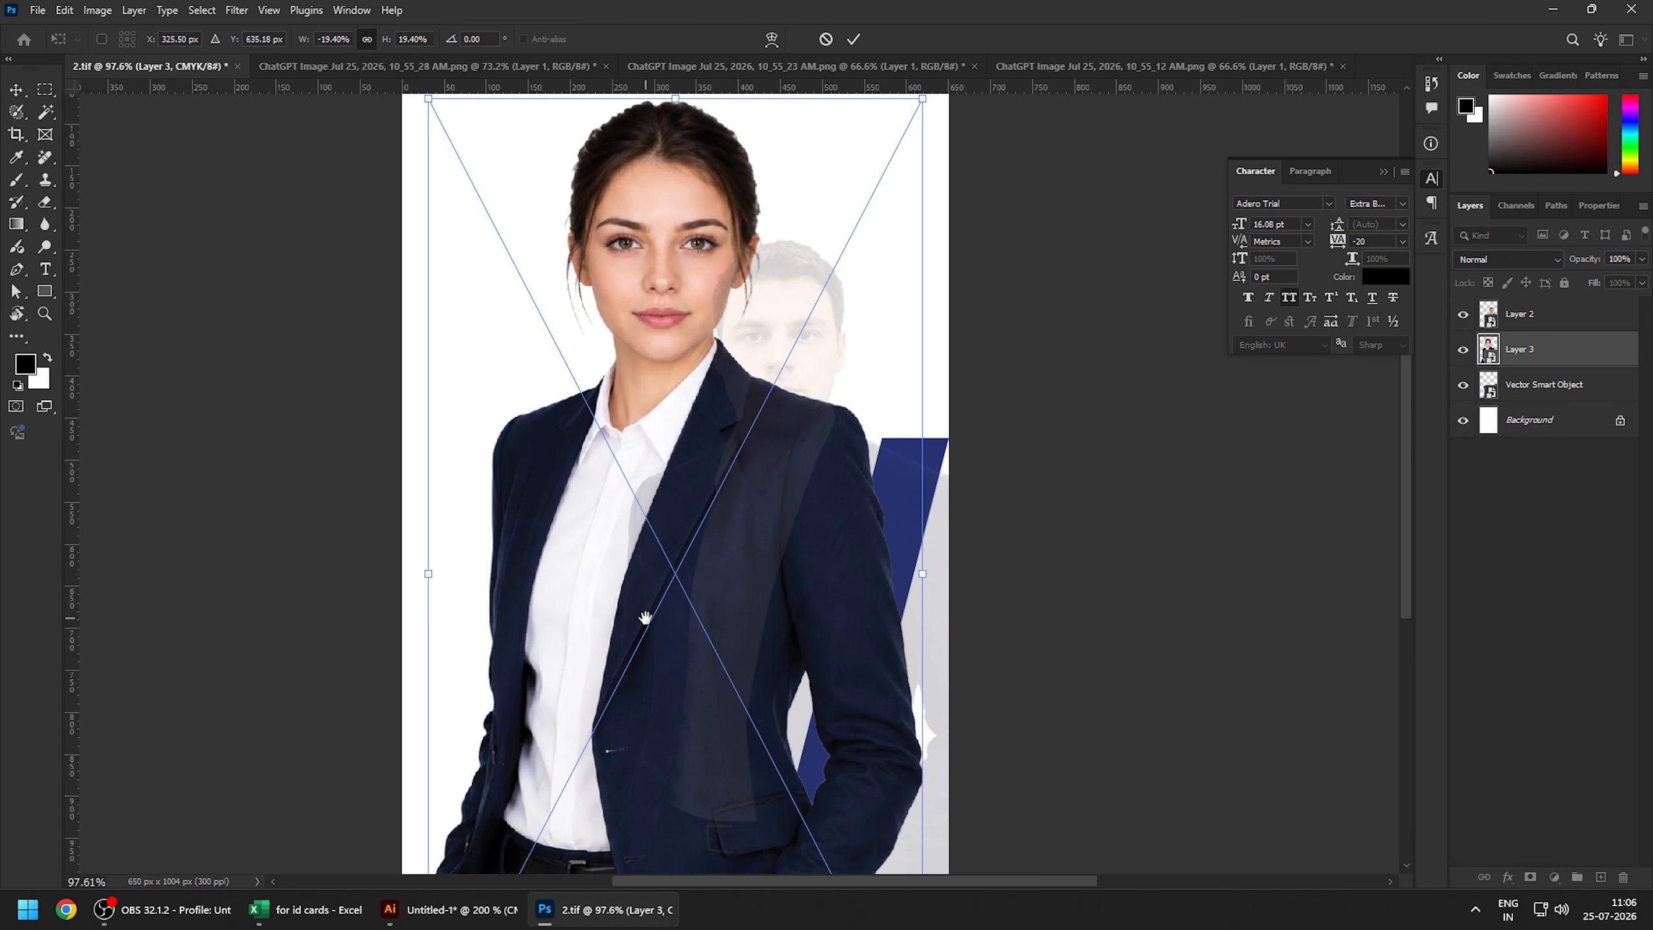
pyautogui.moveTo(922, 100); pyautogui.dragTo(933, 295)
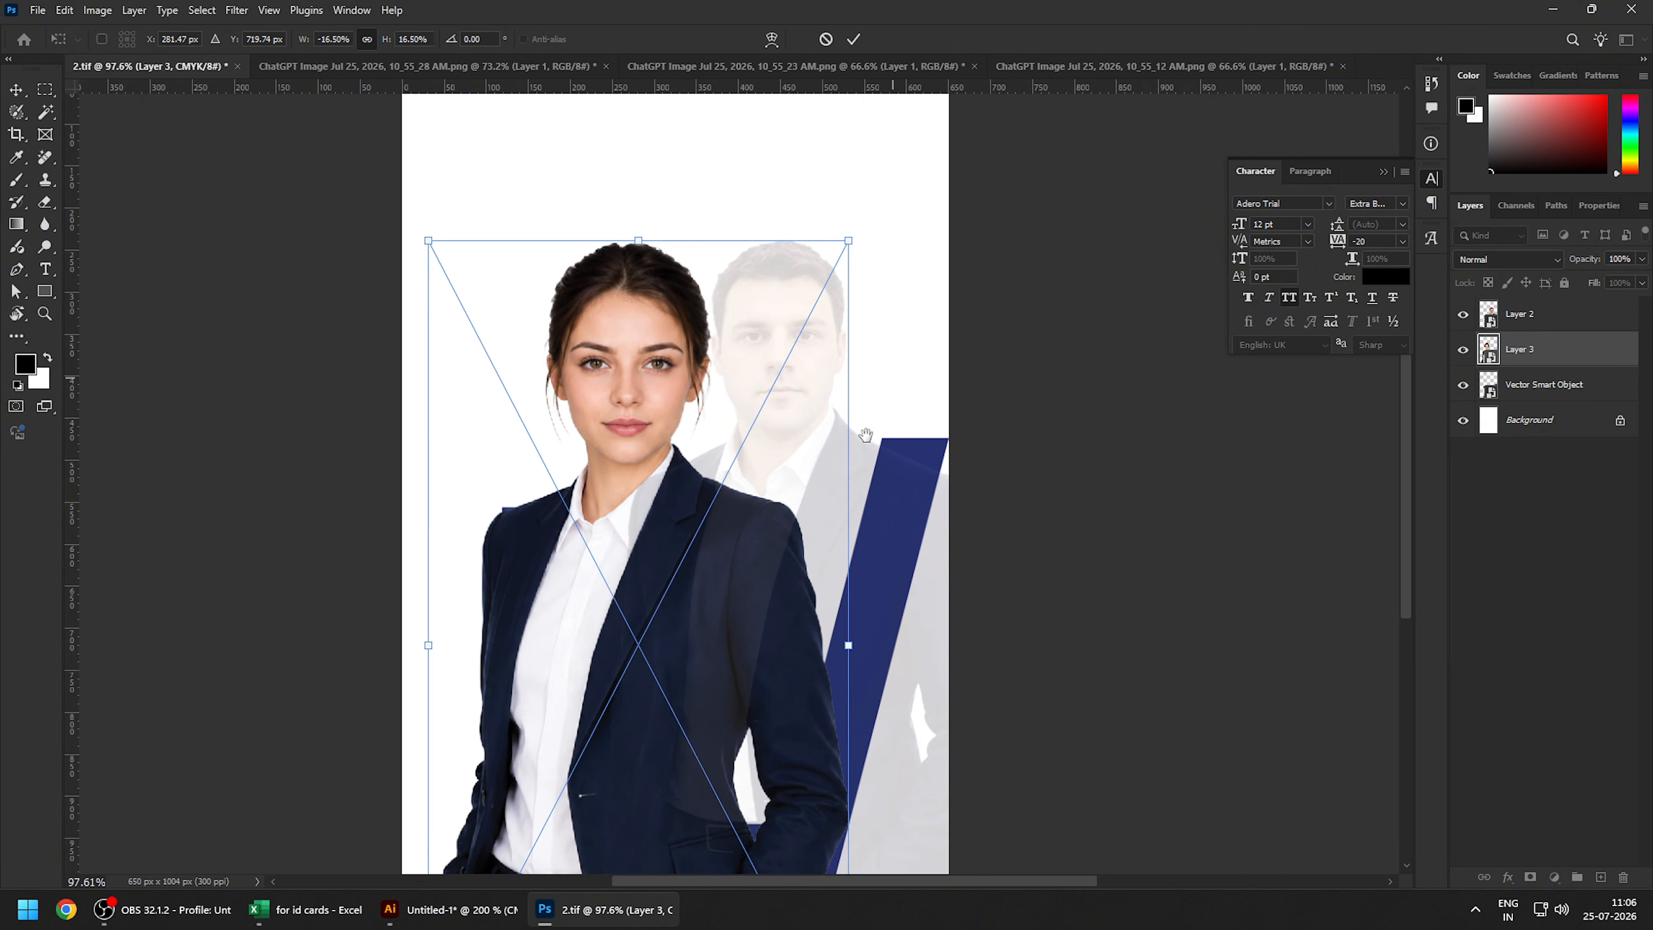
pyautogui.moveTo(757, 549); pyautogui.dragTo(773, 336)
pyautogui.moveTo(442, 814); pyautogui.dragTo(491, 718)
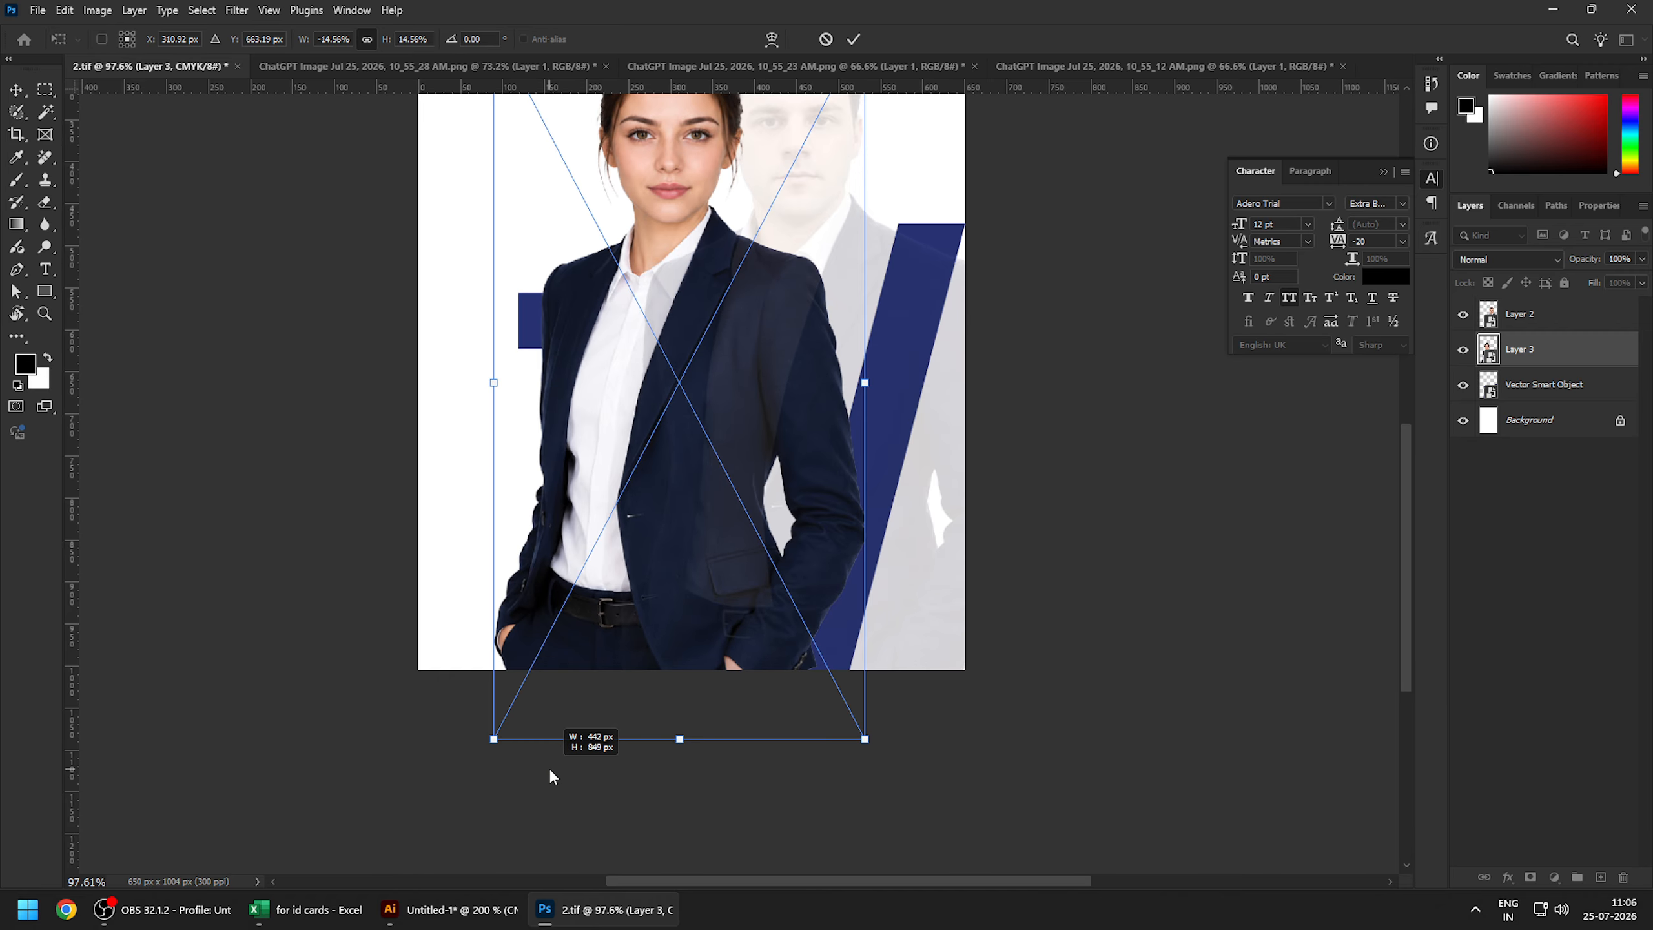
pyautogui.moveTo(550, 776); pyautogui.dragTo(546, 765)
pyautogui.moveTo(685, 515); pyautogui.dragTo(663, 681)
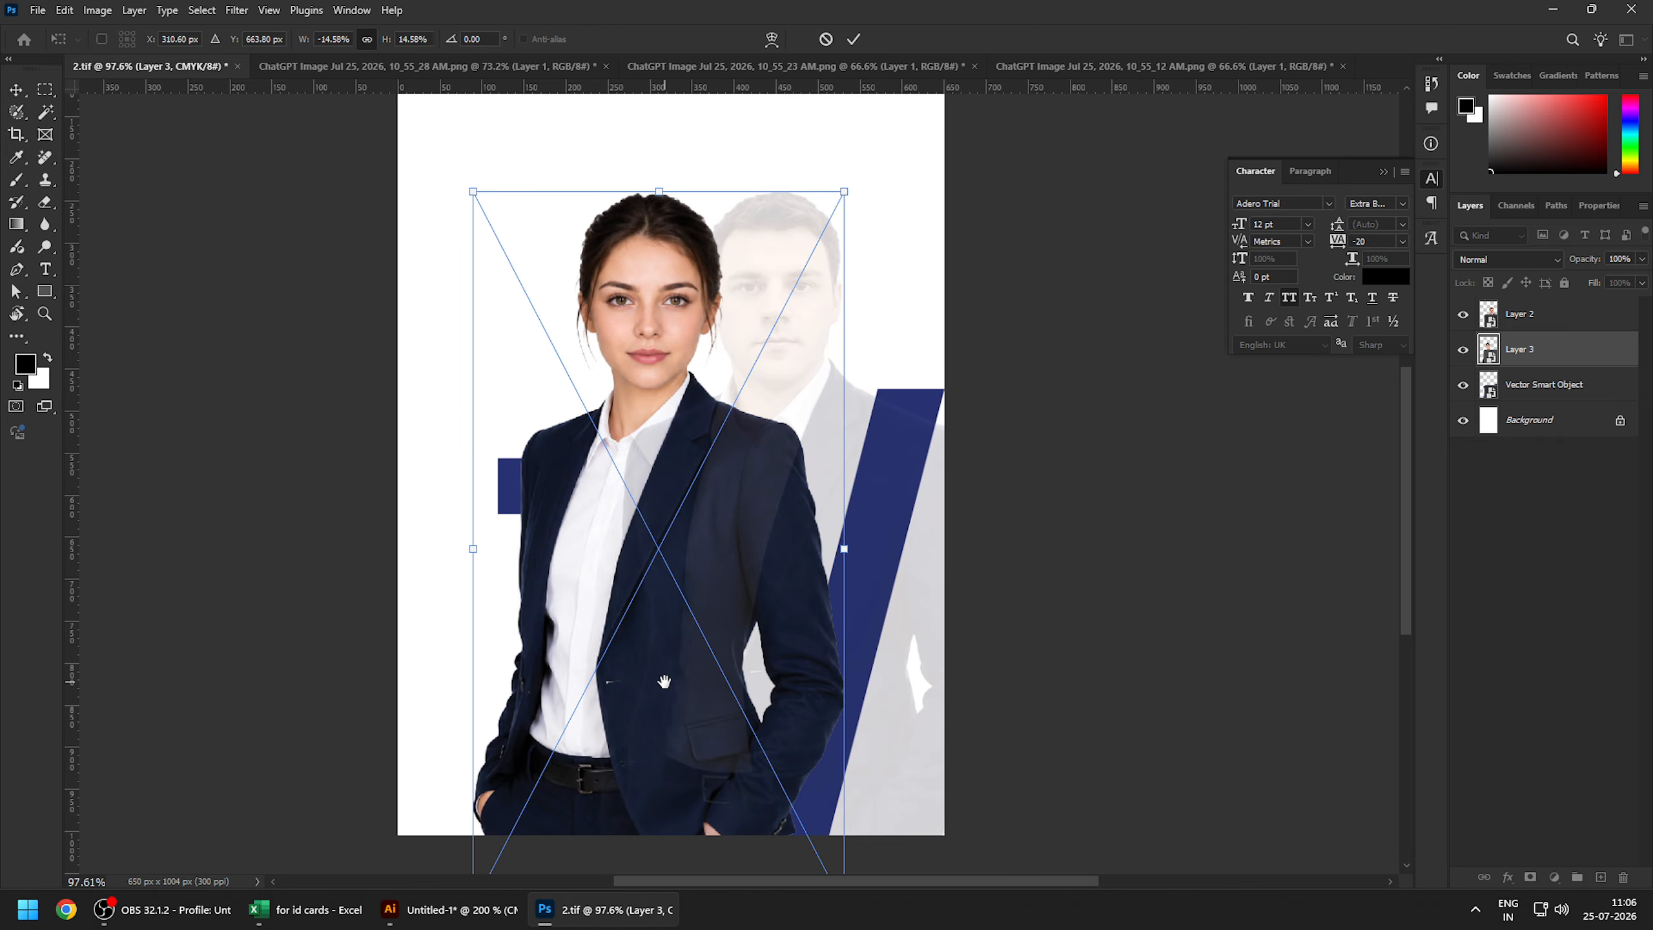
pyautogui.moveTo(844, 192); pyautogui.dragTo(847, 188)
pyautogui.moveTo(736, 417); pyautogui.dragTo(860, 414)
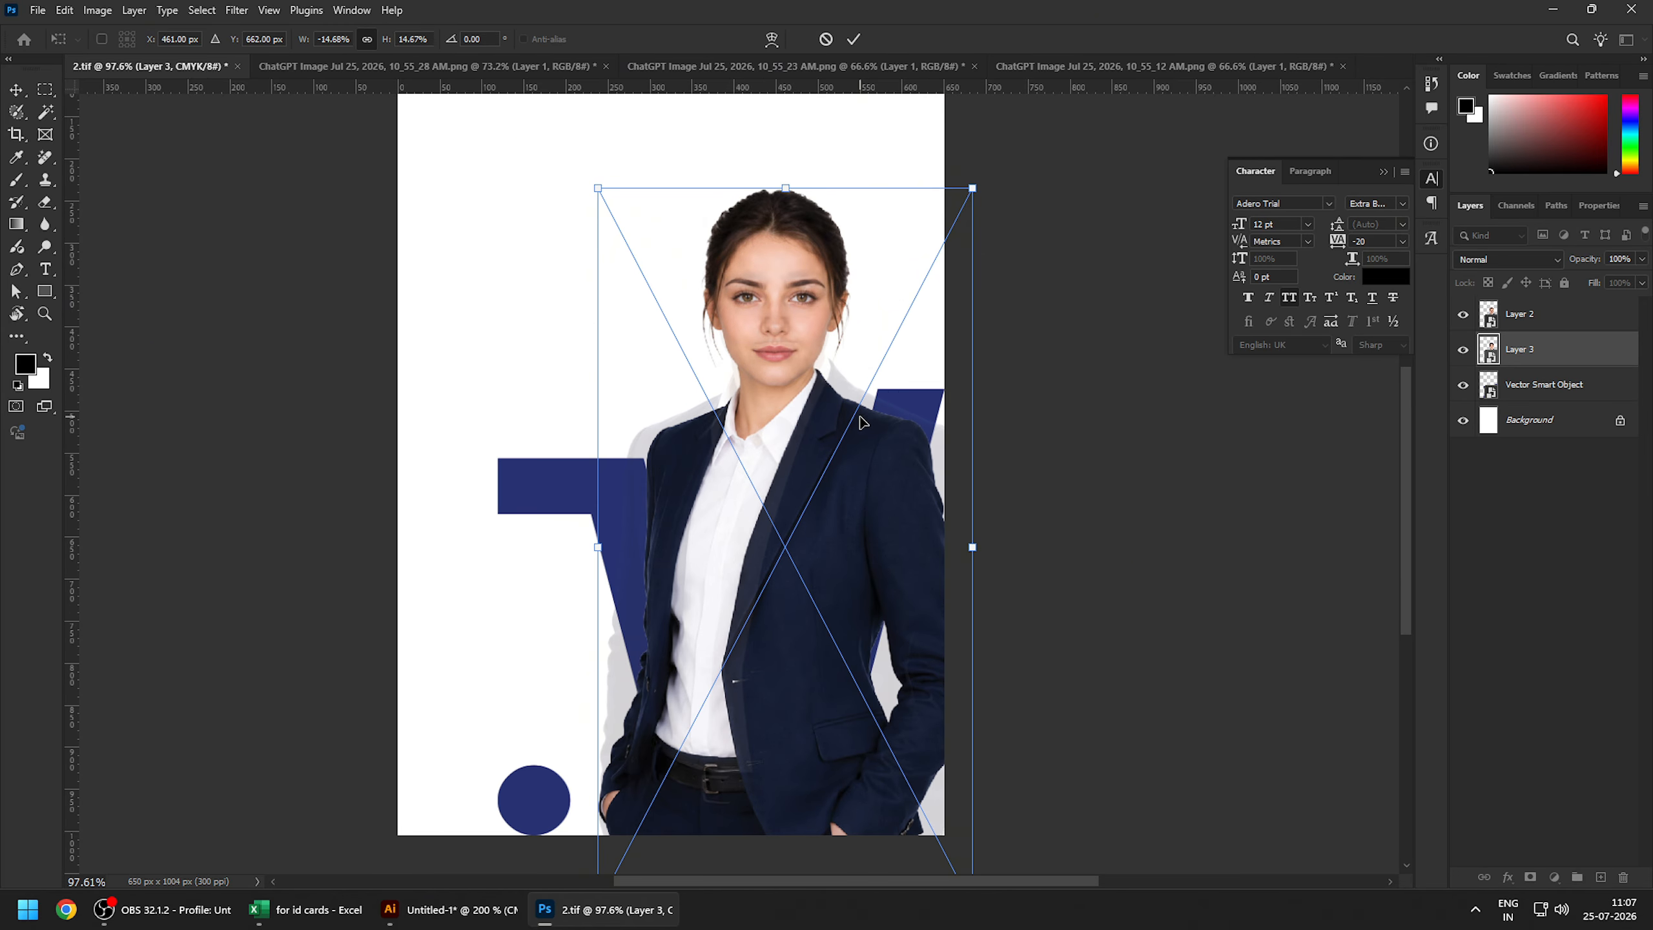
pyautogui.press('Return')
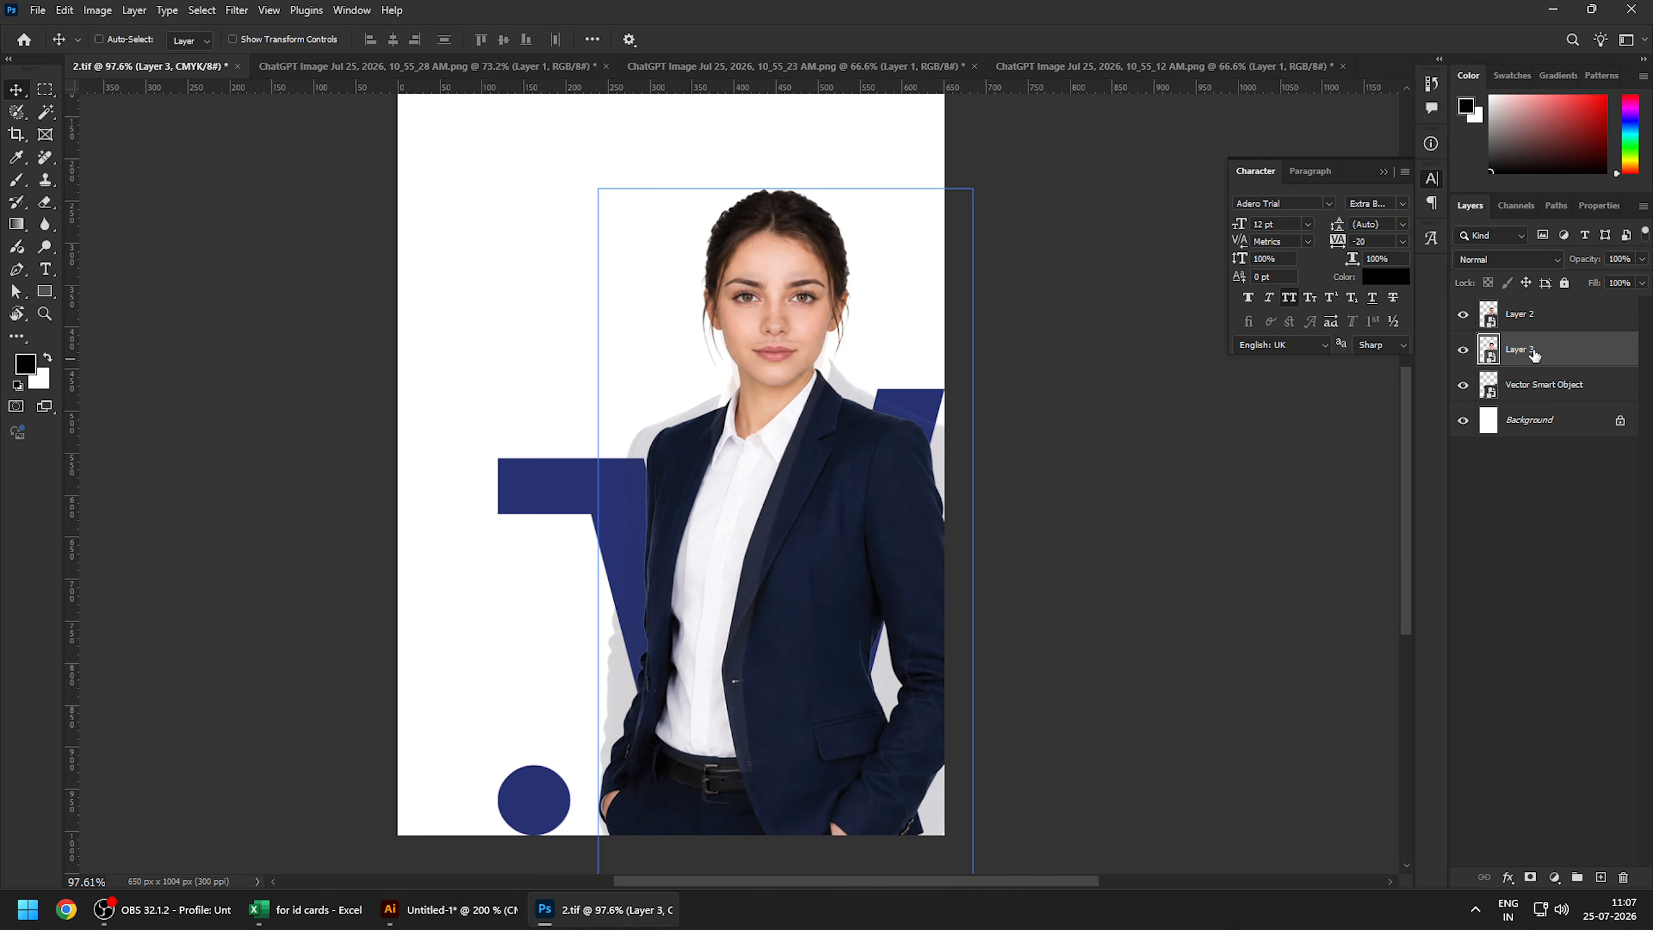
# - Delete the faded guide portrait's layer and save the composition to the Desktop as a TIFF named 3
pyautogui.click(1535, 323)
pyautogui.press('Delete')
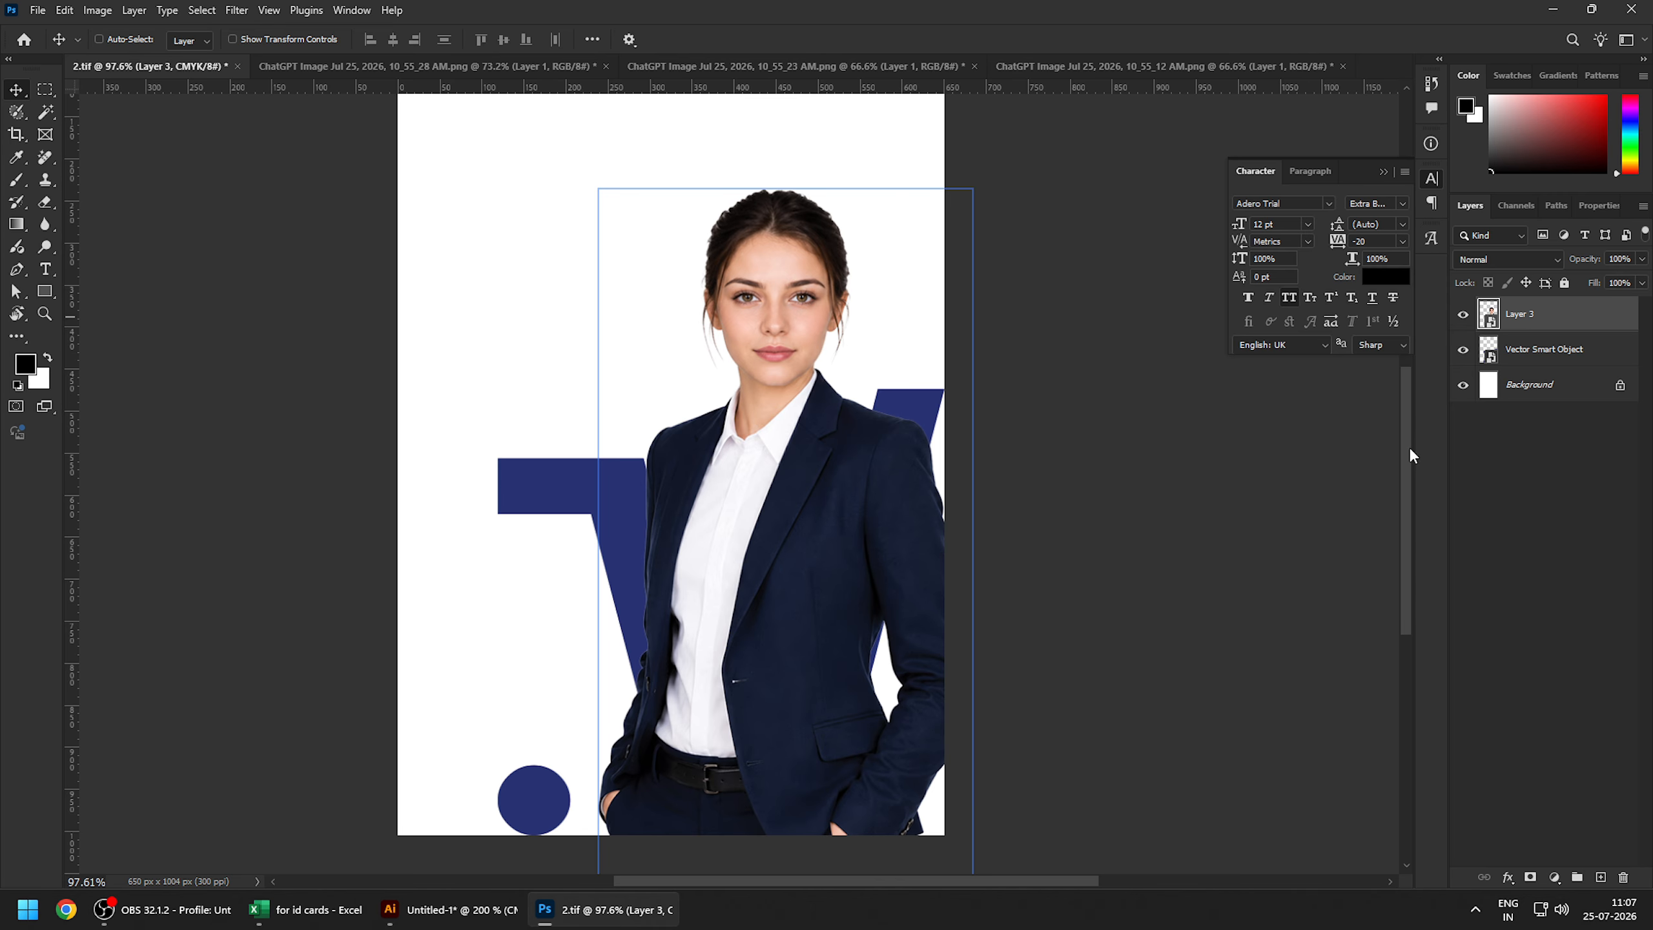
pyautogui.click(38, 10)
pyautogui.click(98, 221)
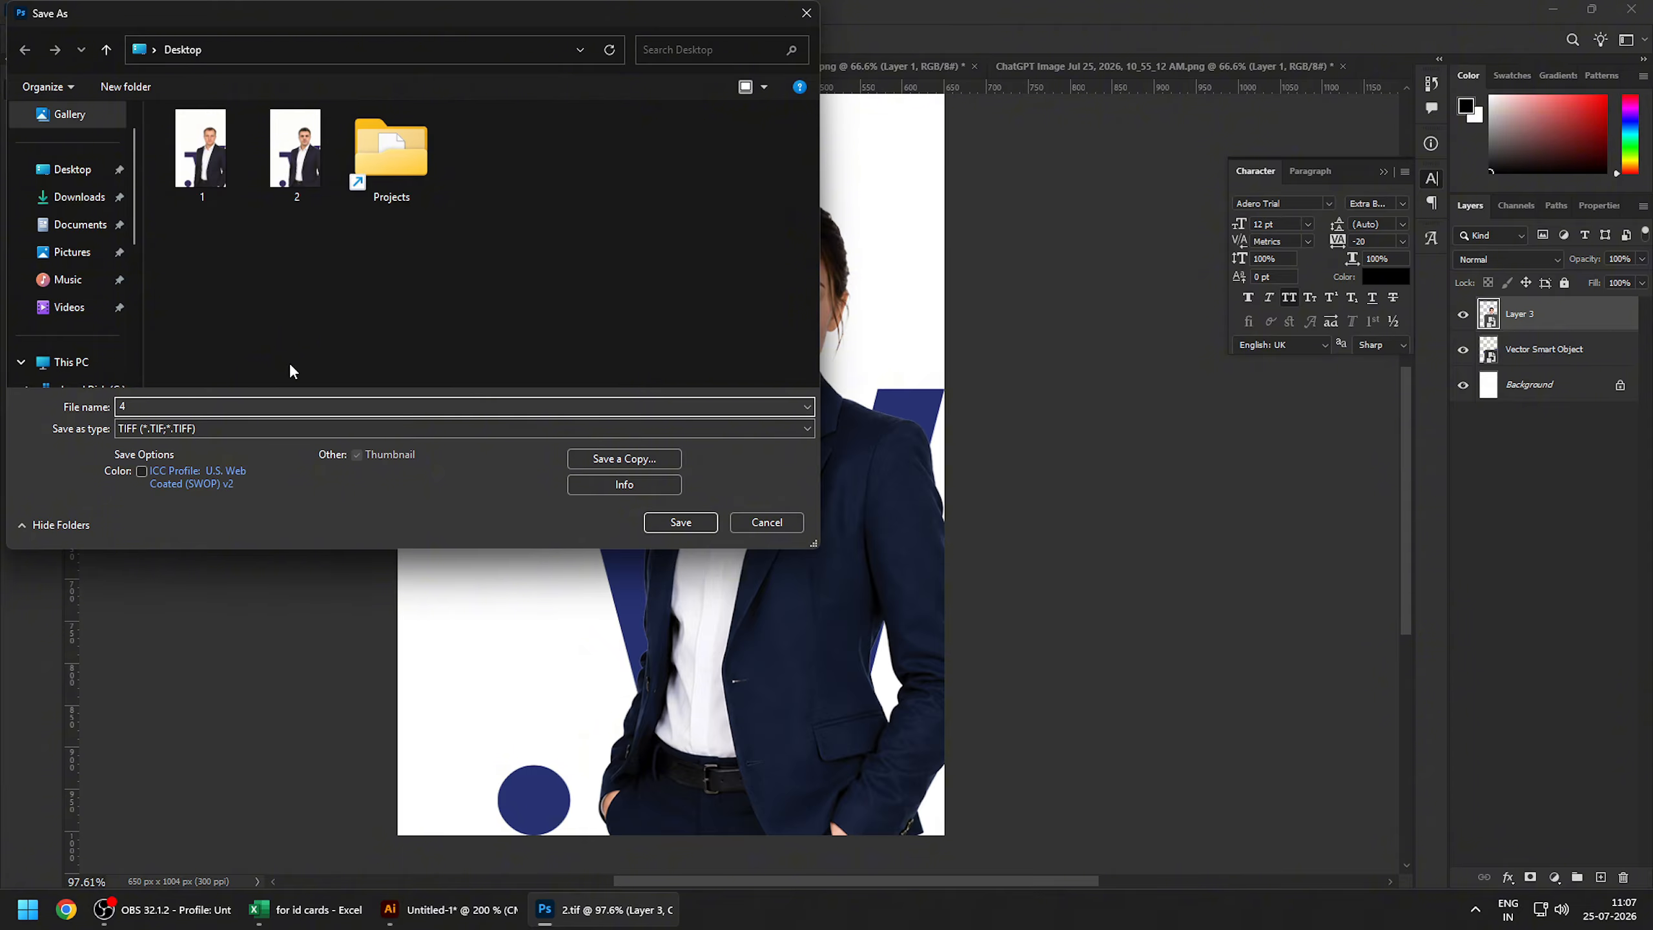
pyautogui.click(692, 526)
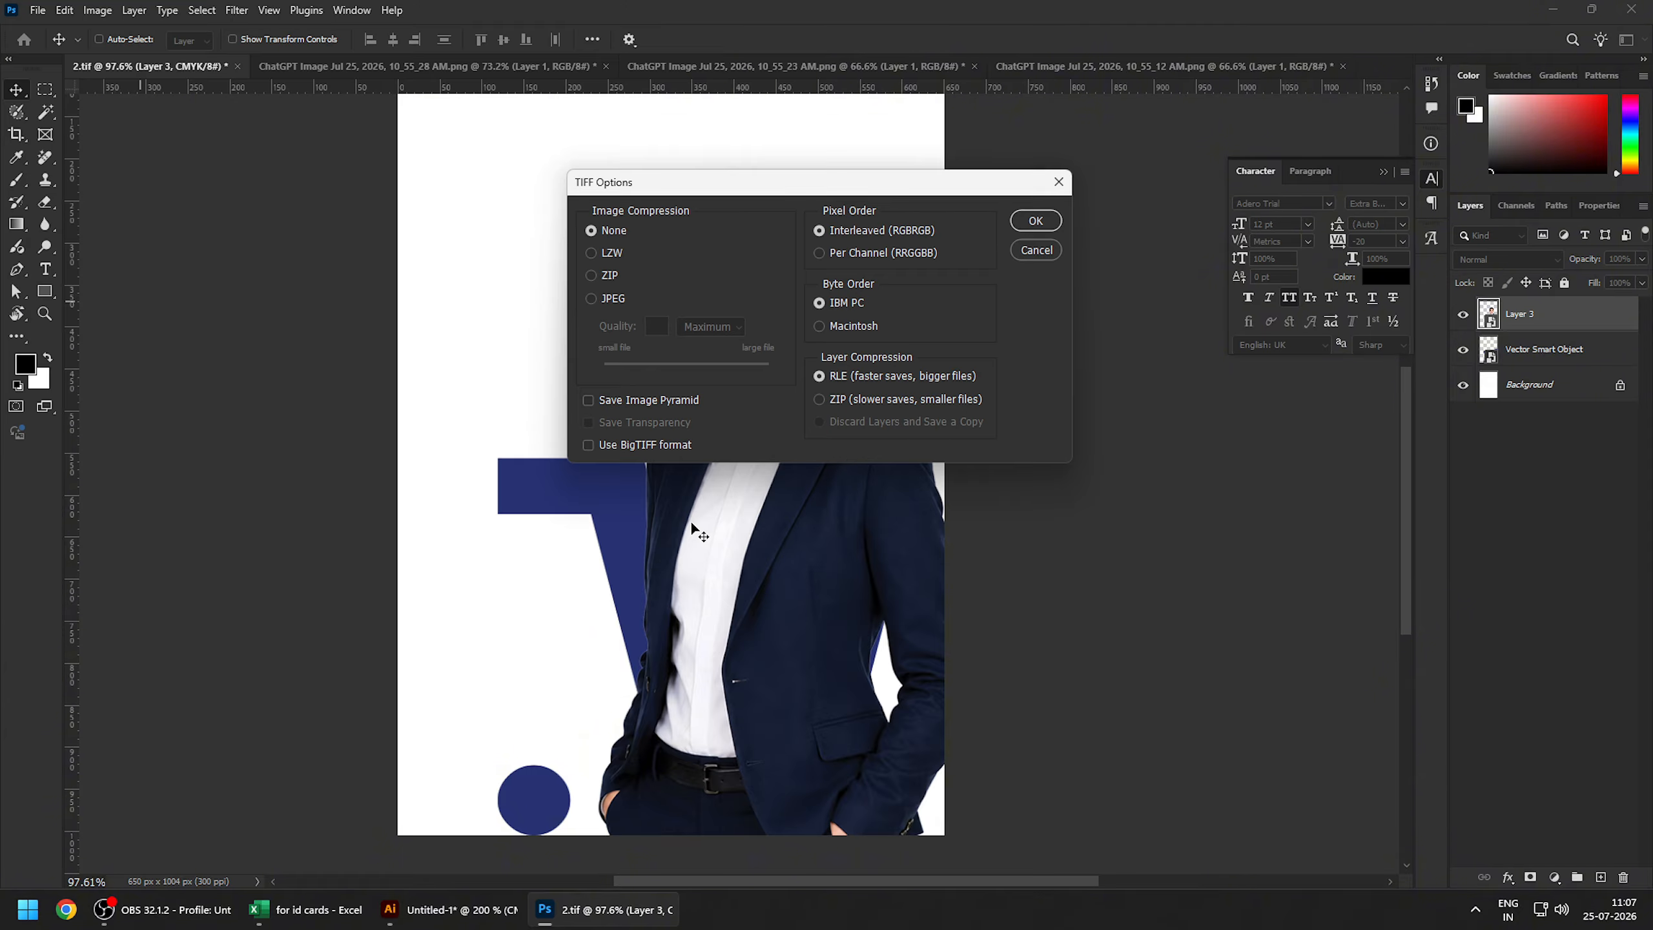
pyautogui.click(1036, 222)
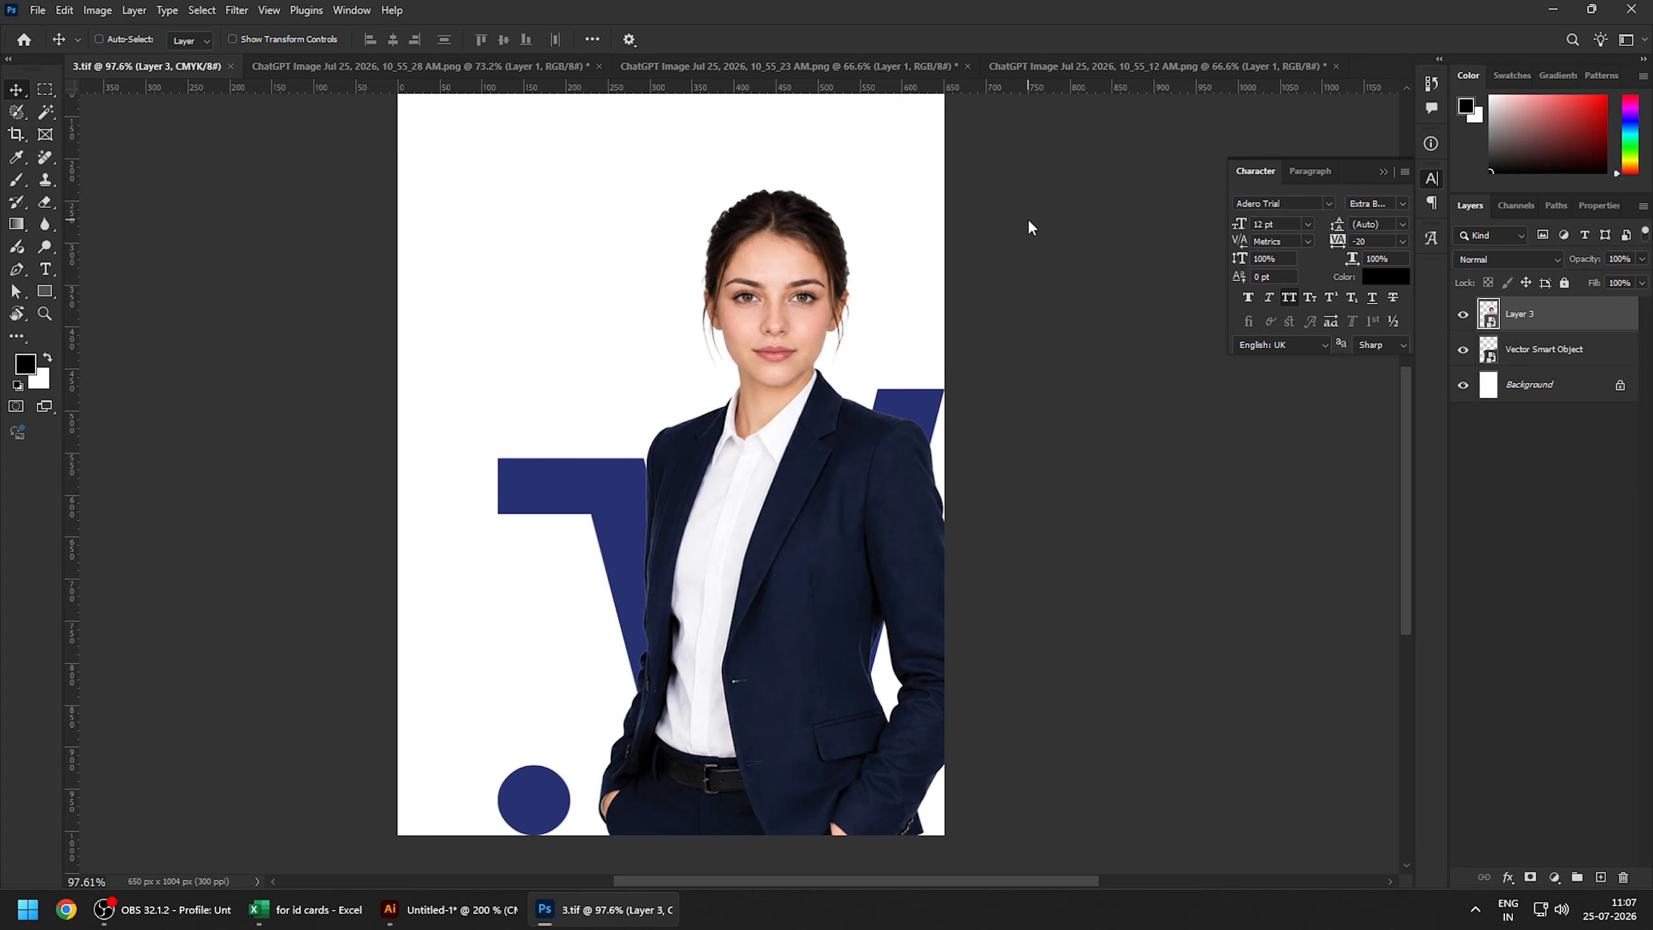
# - In Illustrator, duplicate the complete ID card twice to make an evenly spaced row of three cards
pyautogui.hotkey('alt', 'Tab')
pyautogui.moveTo(758, 147); pyautogui.dragTo(351, 725)
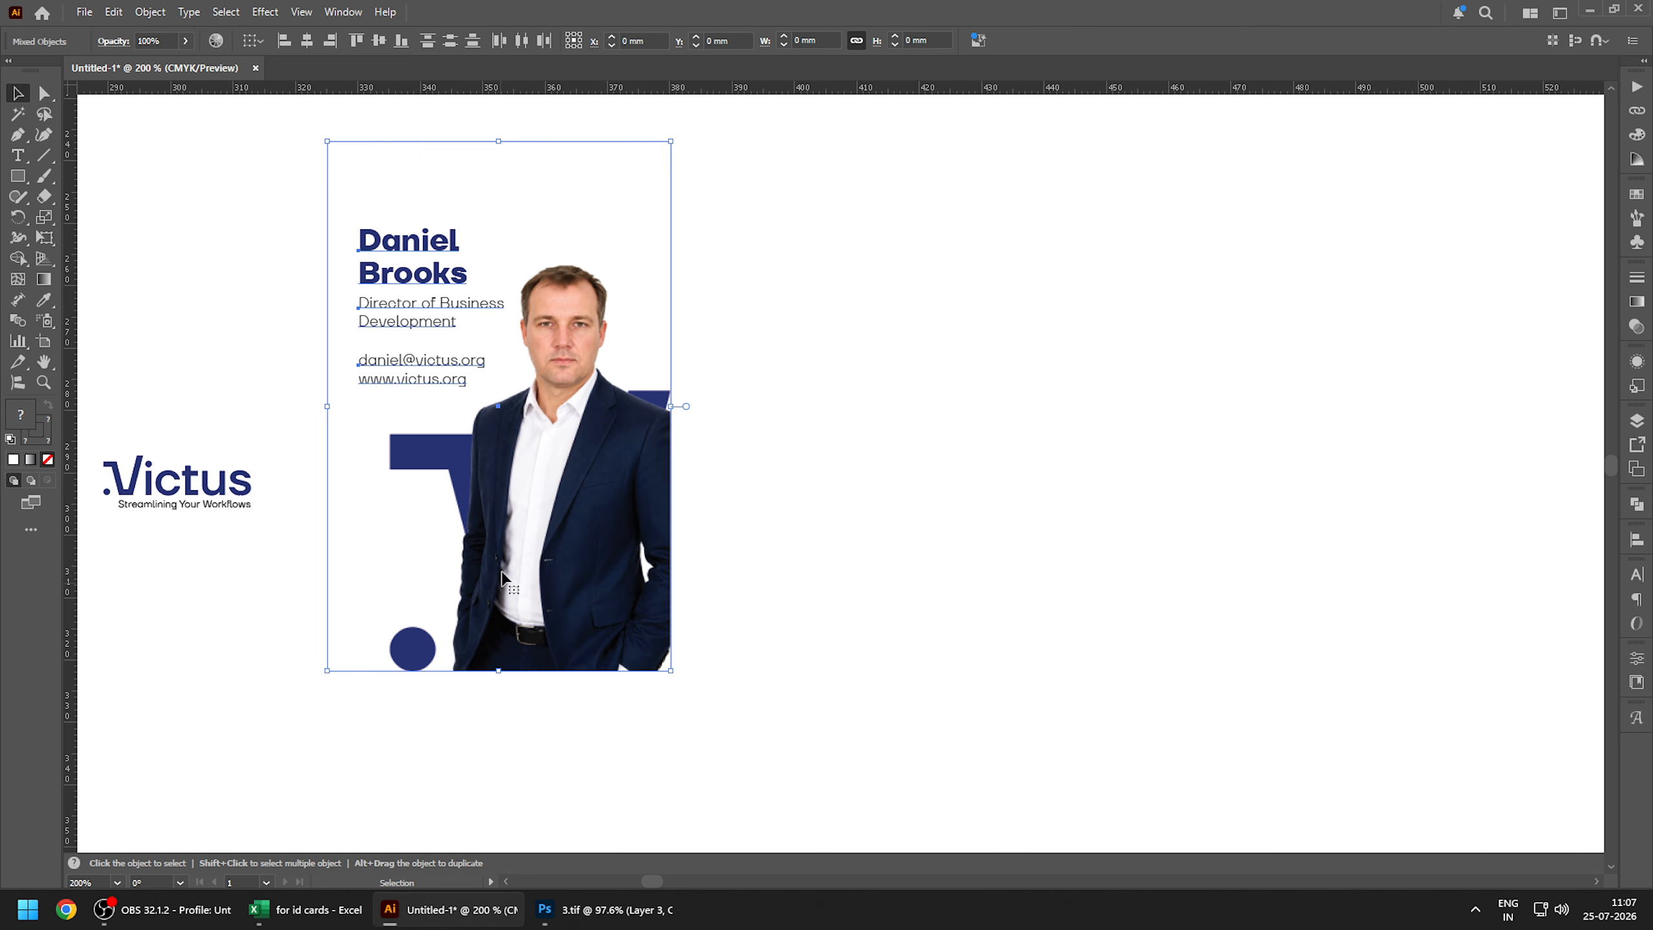
pyautogui.moveTo(478, 375); pyautogui.dragTo(849, 376)
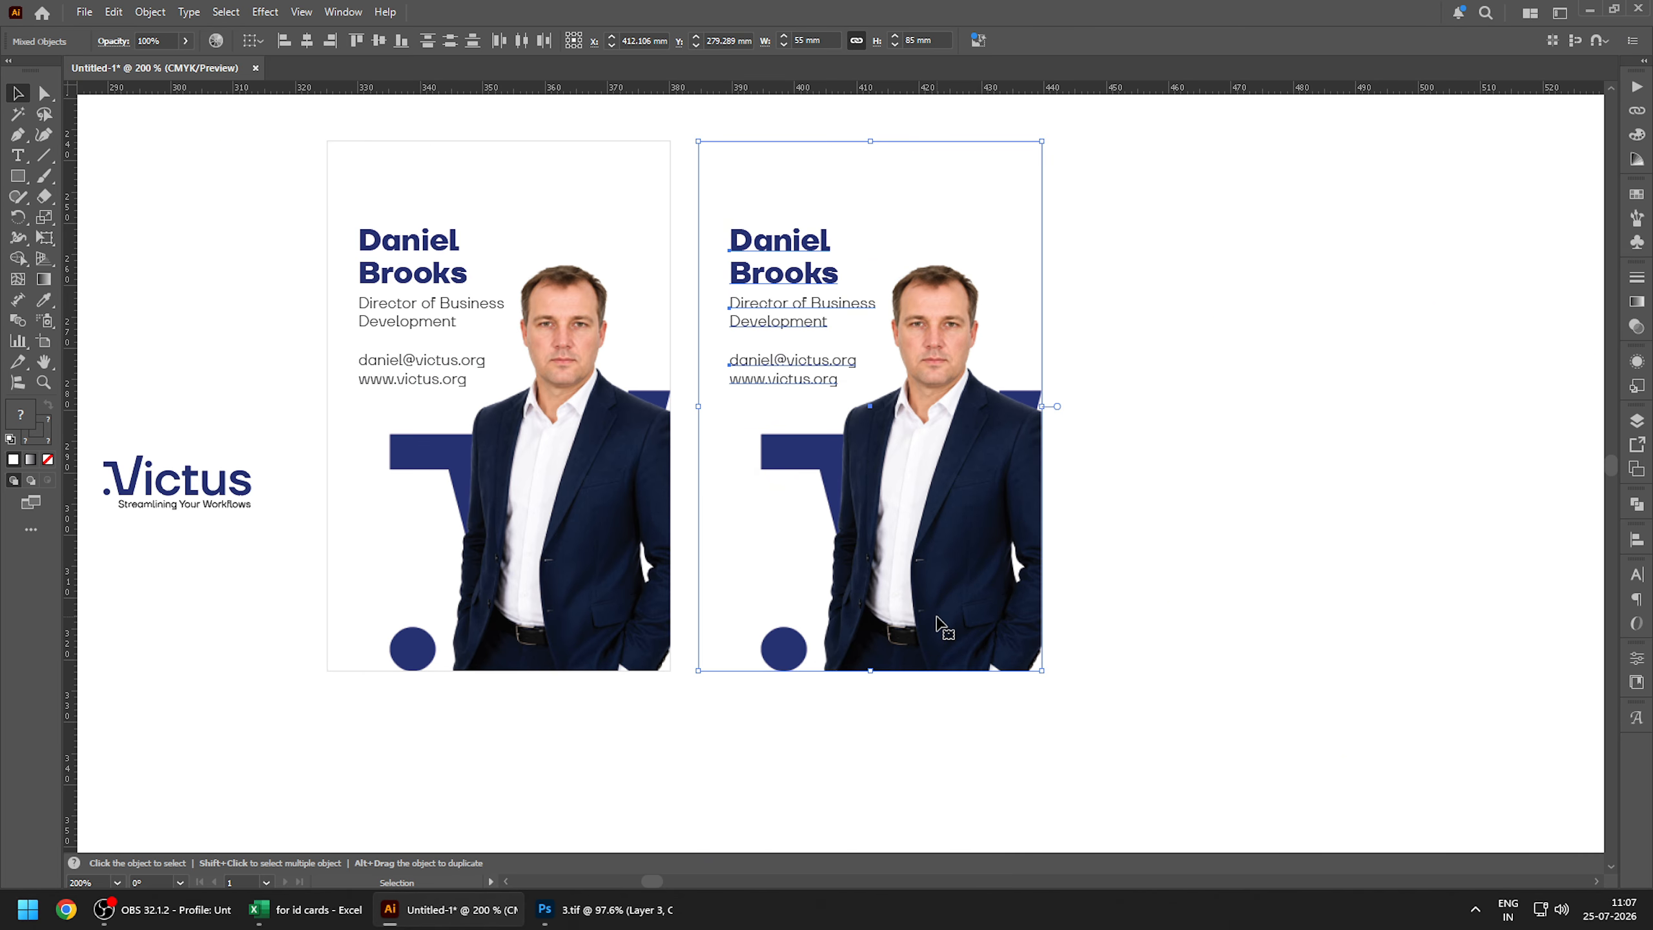
pyautogui.hotkey('ctrl', 'd')
pyautogui.click(978, 749)
pyautogui.scroll(2, 940, 793)
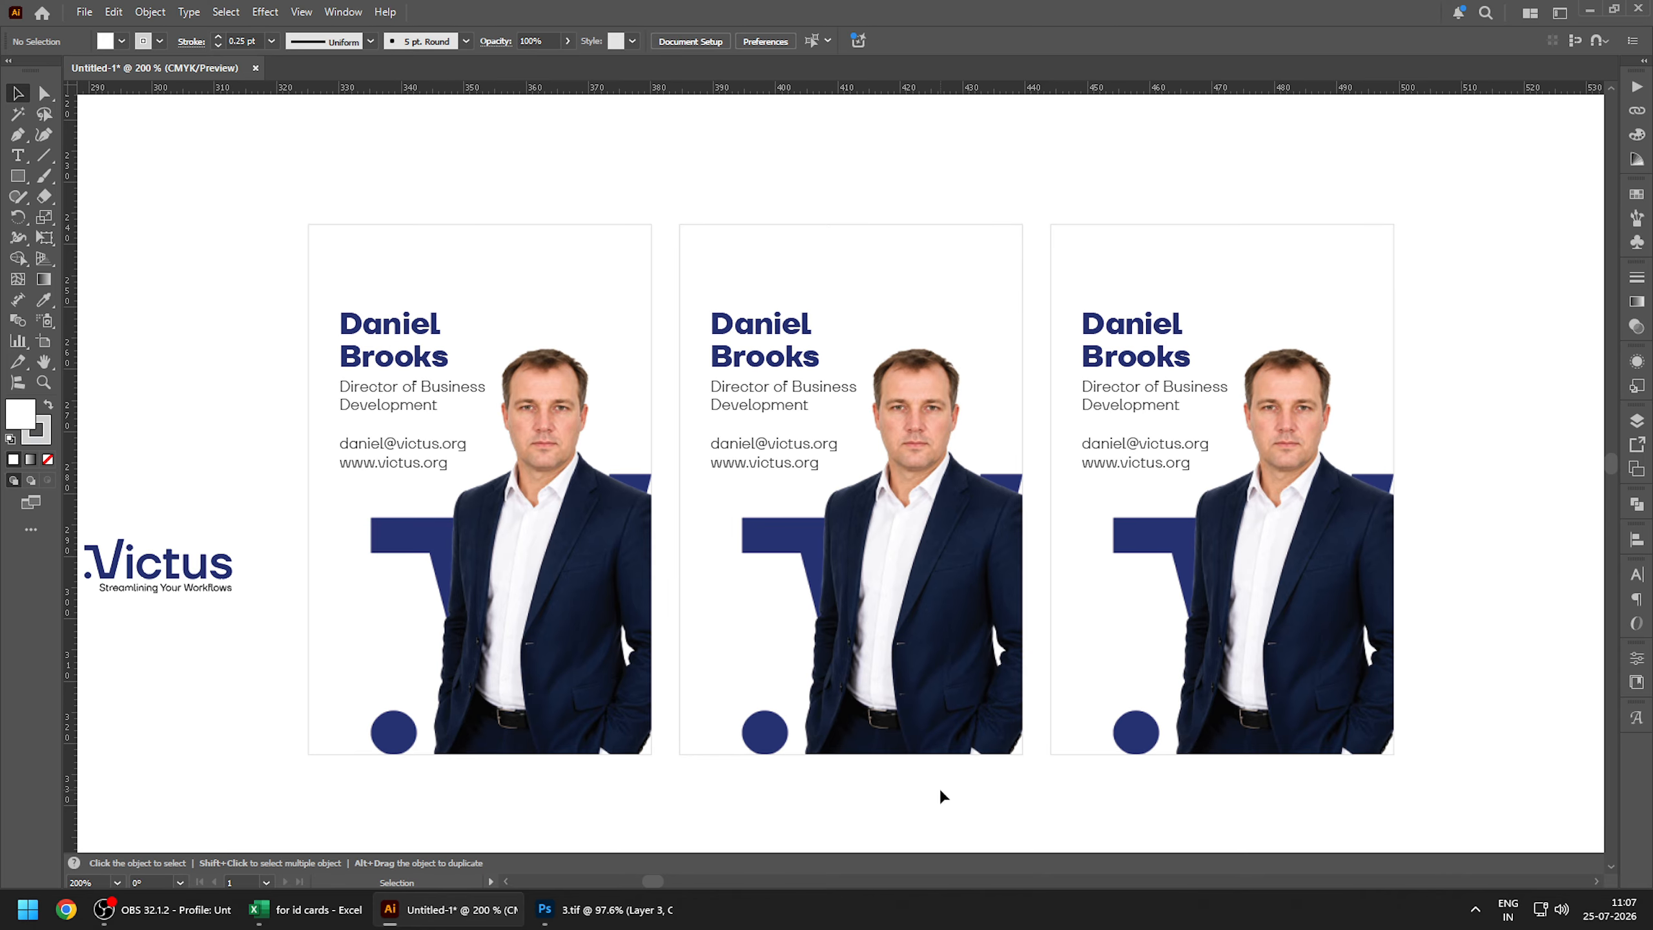
# - Copy the second employee's full name from cell B2 in Excel into the middle card's name text, split over two lines
pyautogui.click(923, 620)
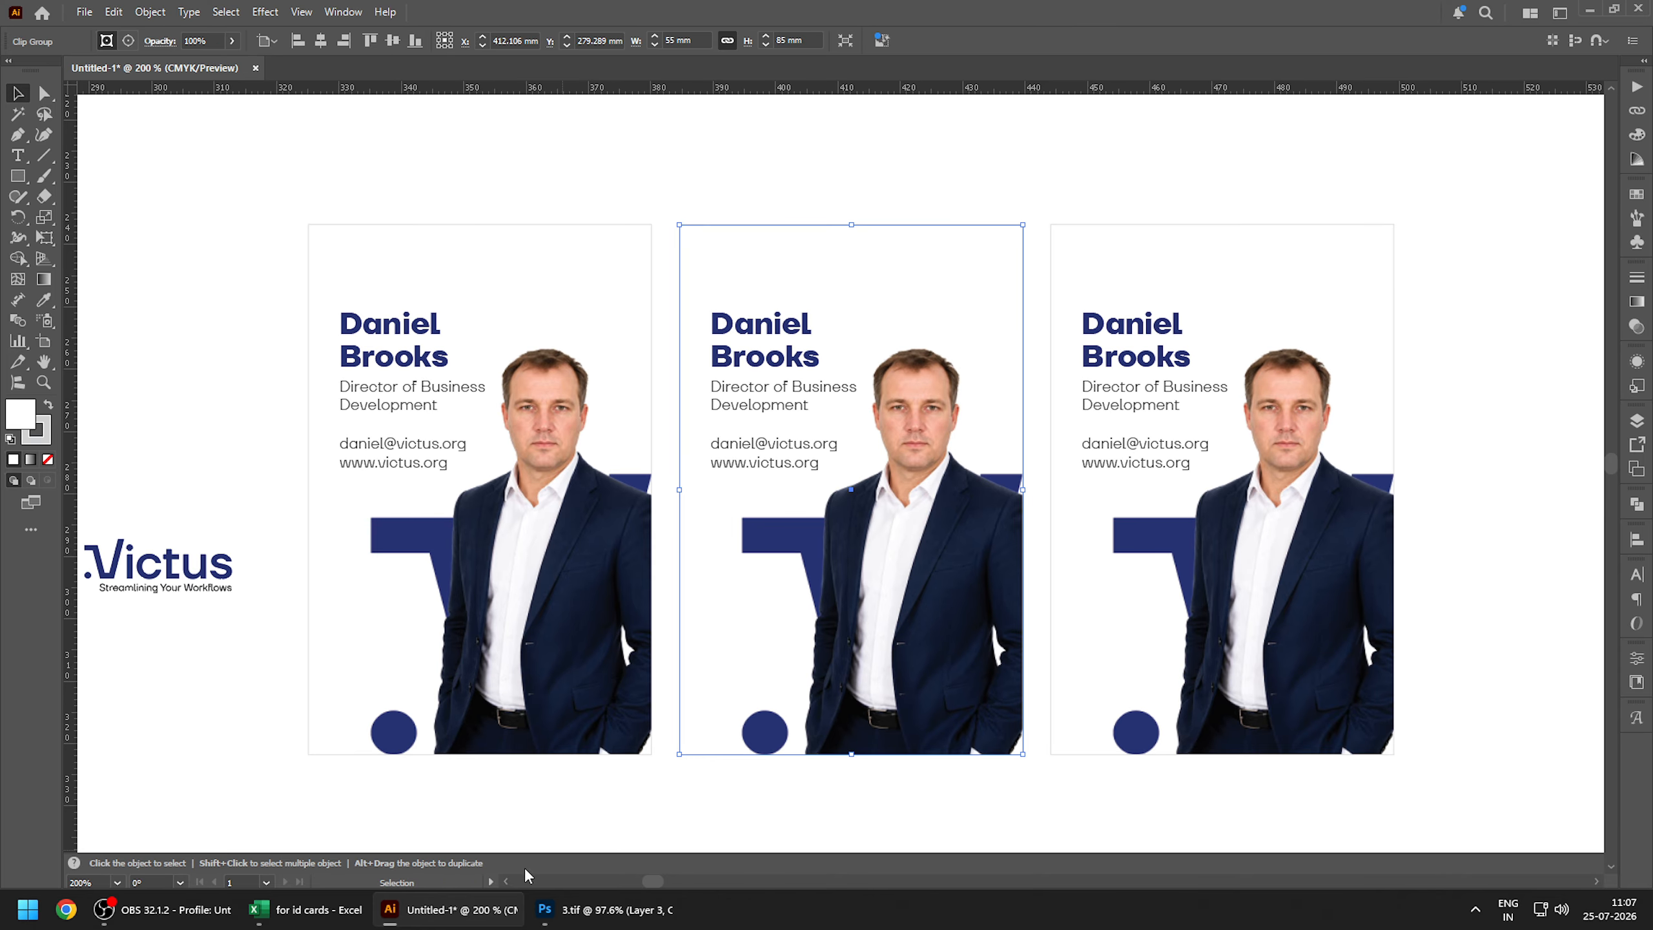
pyautogui.click(306, 909)
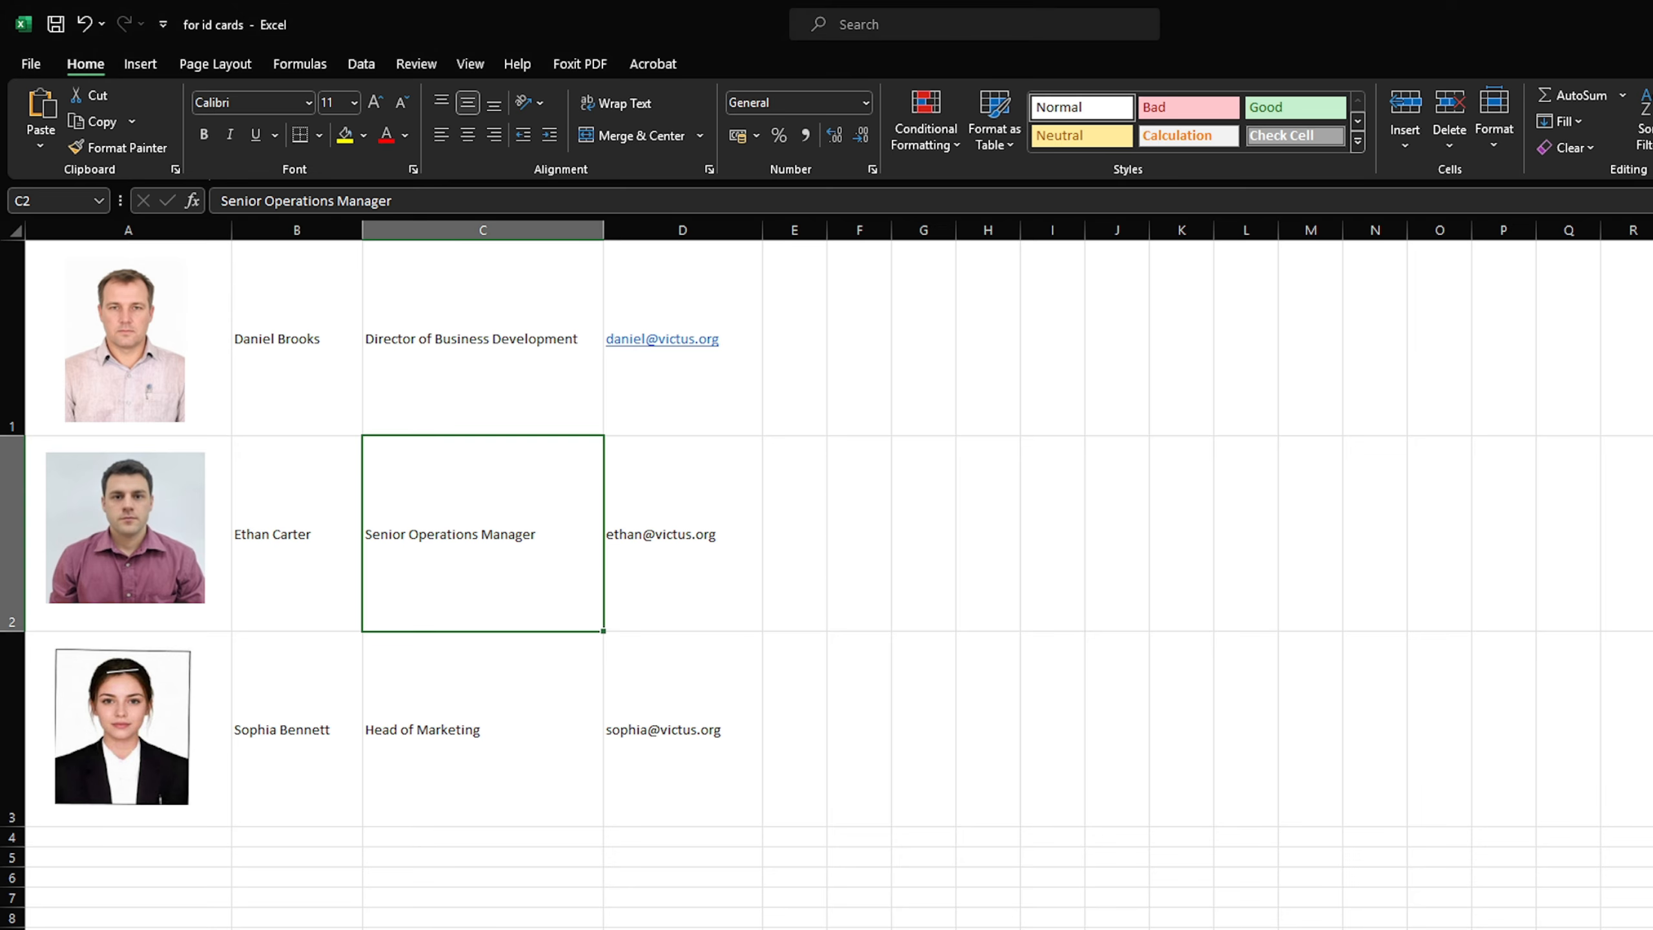
pyautogui.click(356, 595)
pyautogui.tripleClick(274, 201)
pyautogui.hotkey('ctrl', 'c')
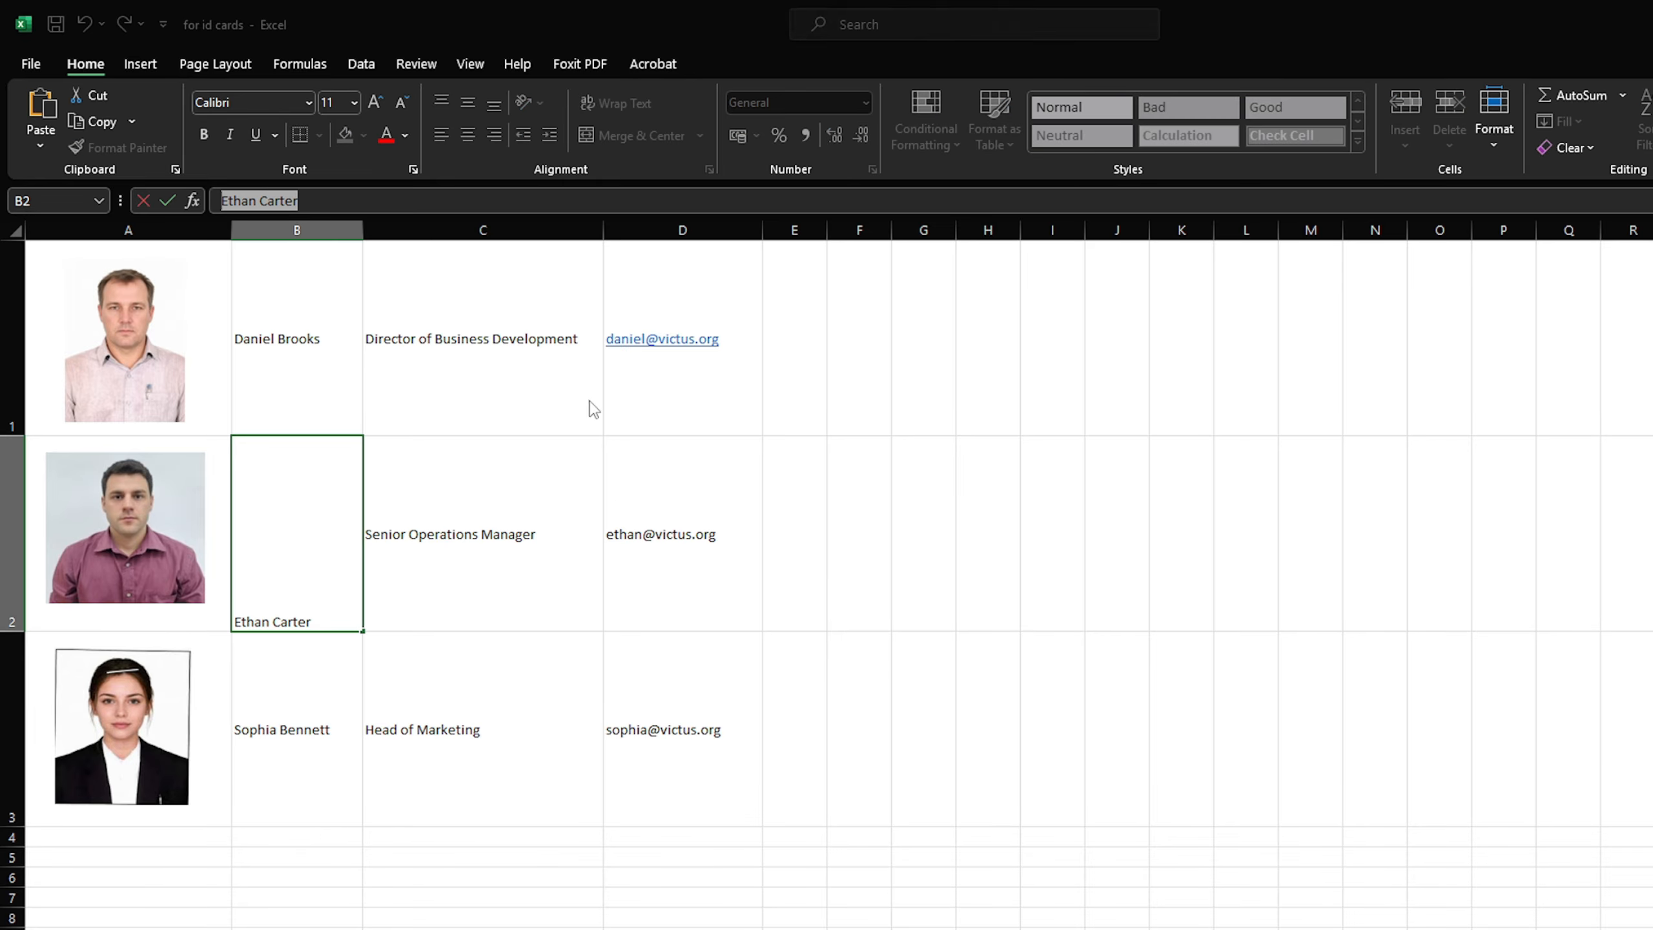
pyautogui.hotkey('alt', 'Tab')
pyautogui.press('t')
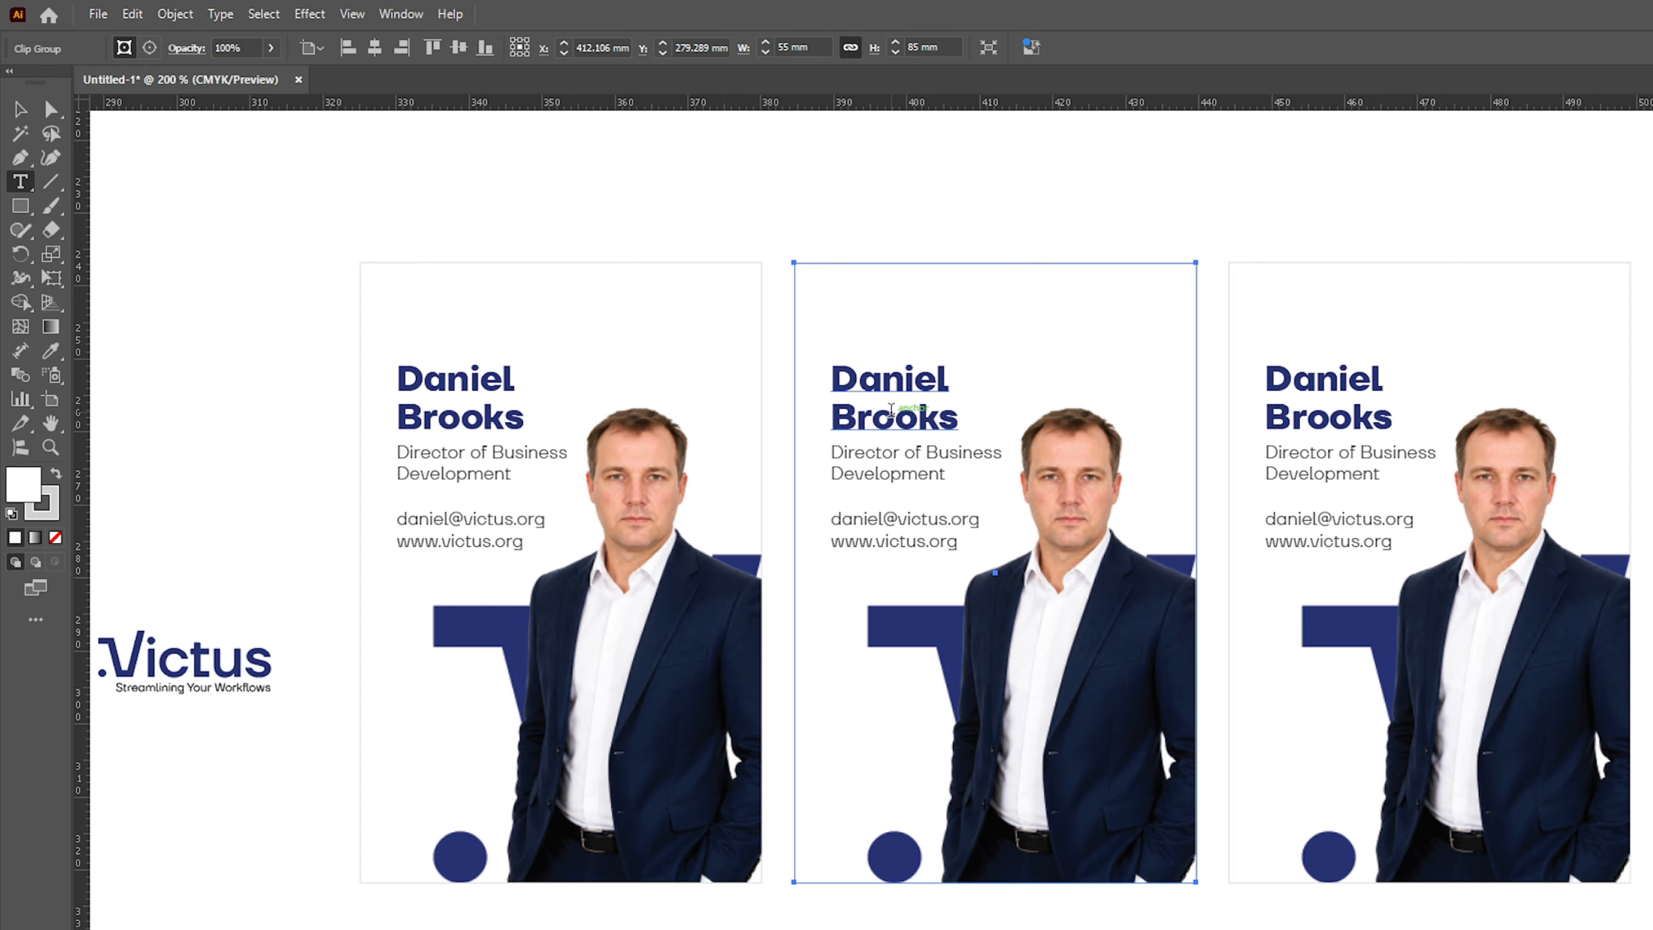
pyautogui.tripleClick(891, 408)
pyautogui.hotkey('ctrl', 'v')
pyautogui.press('Return')
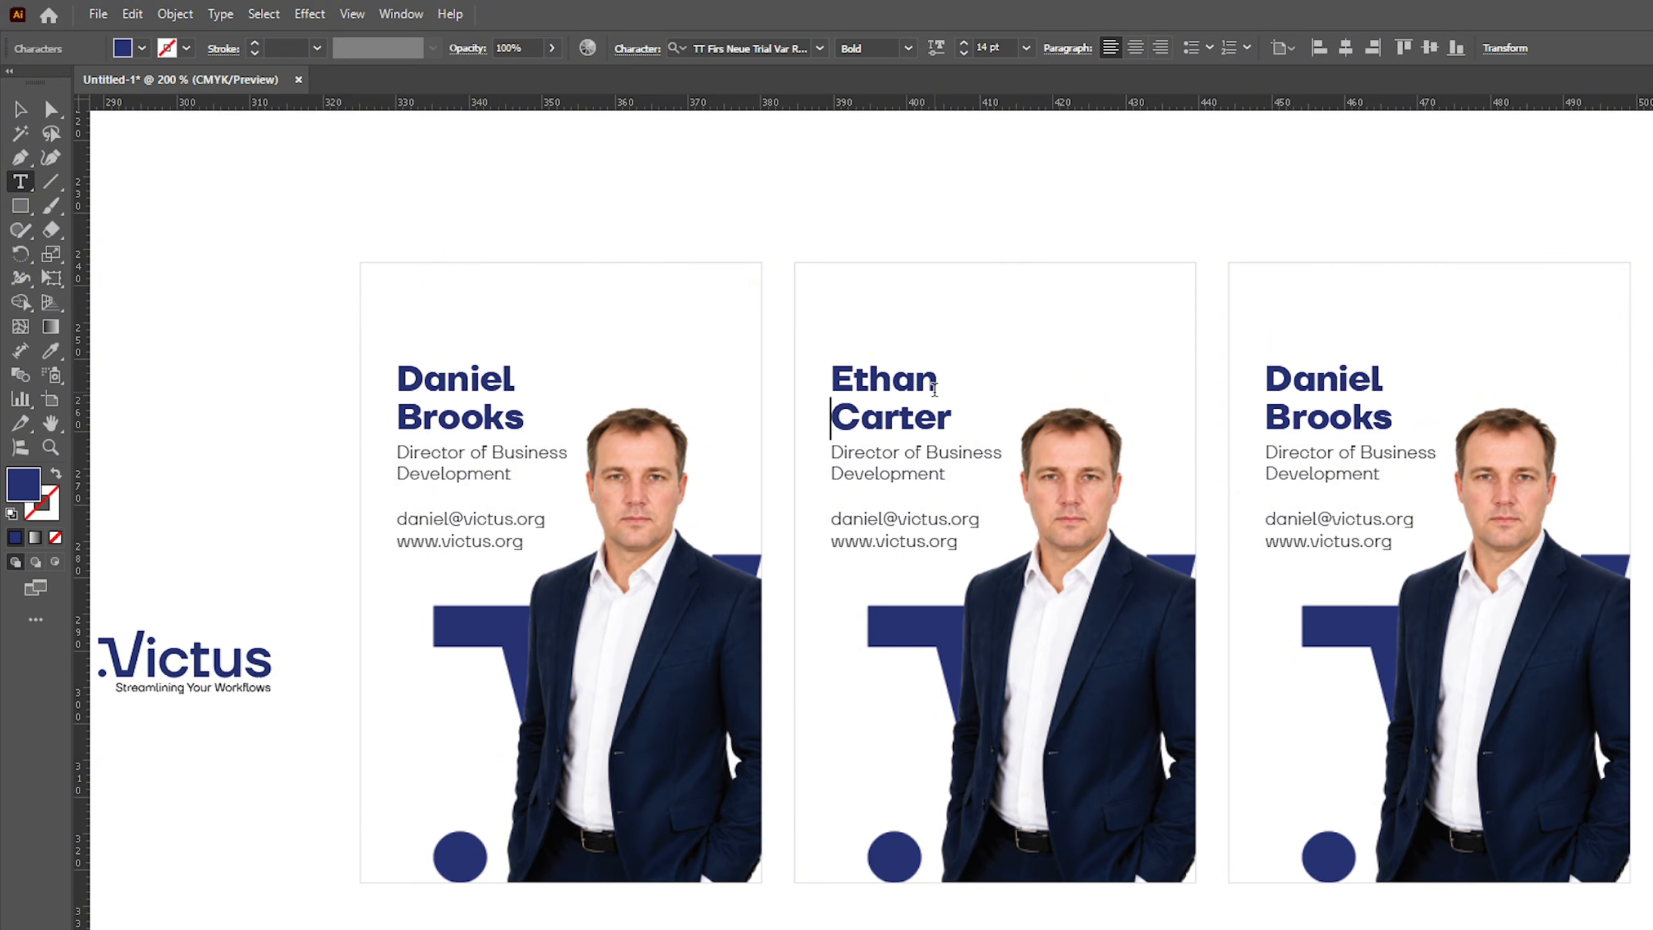
# - Replace the middle card's job title with Senior Operations Manager from cell C2 in Excel, breaking the line before Manager
pyautogui.hotkey('alt', 'Tab')
pyautogui.click(450, 590)
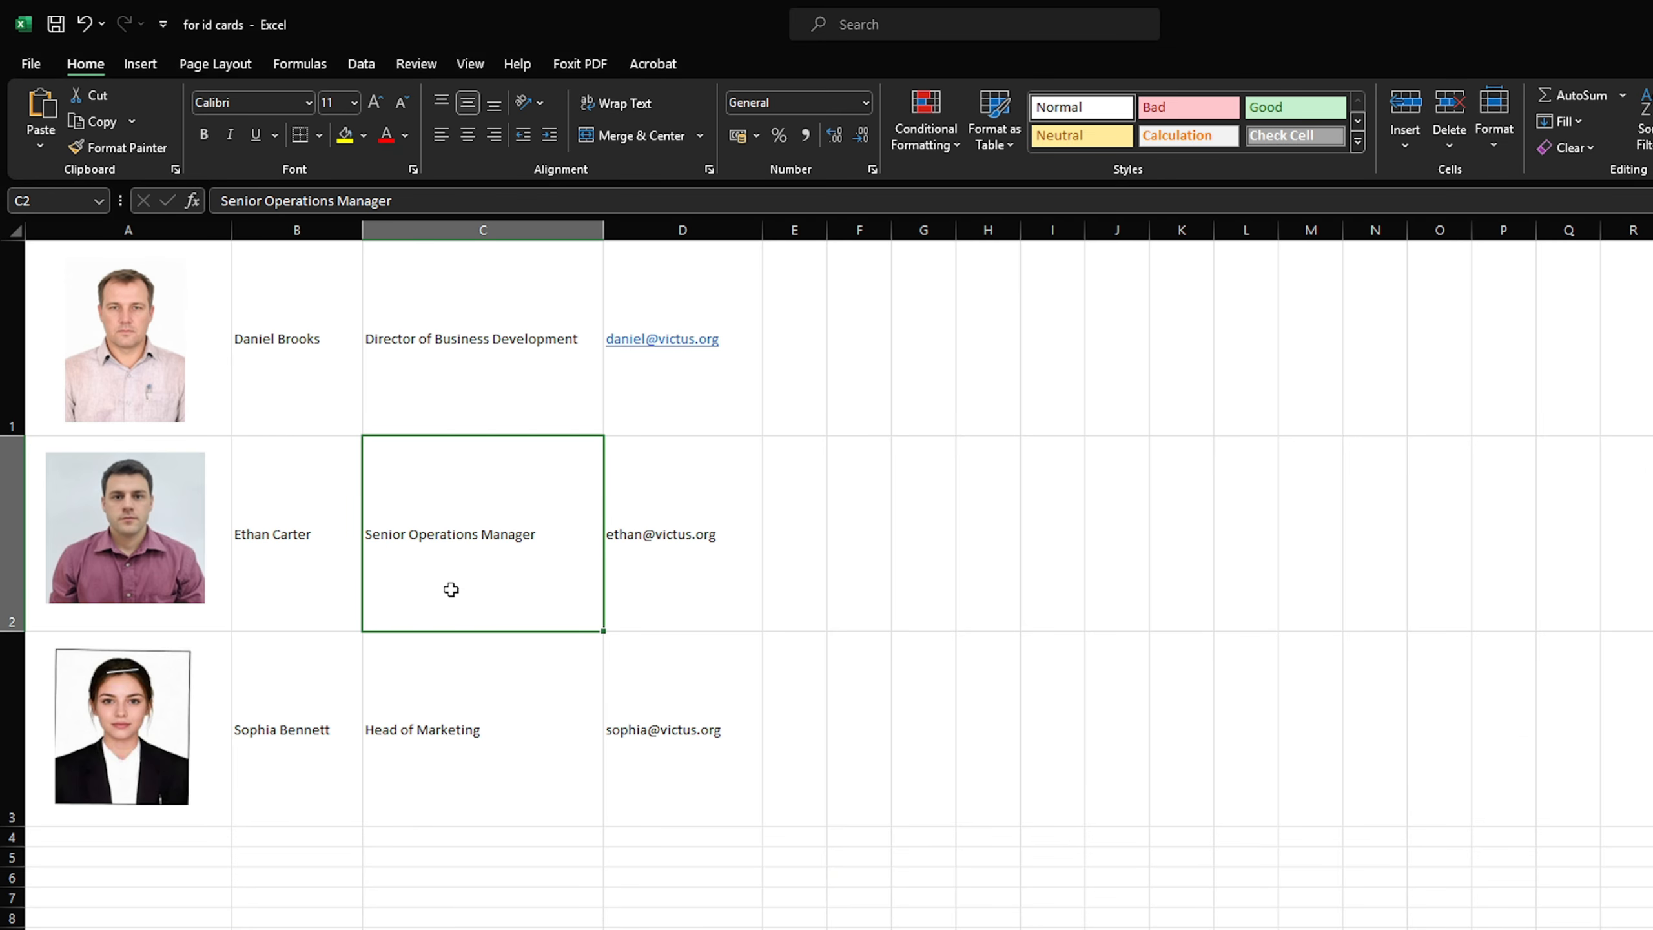
pyautogui.tripleClick(430, 201)
pyautogui.hotkey('ctrl', 'c')
pyautogui.hotkey('alt', 'Tab')
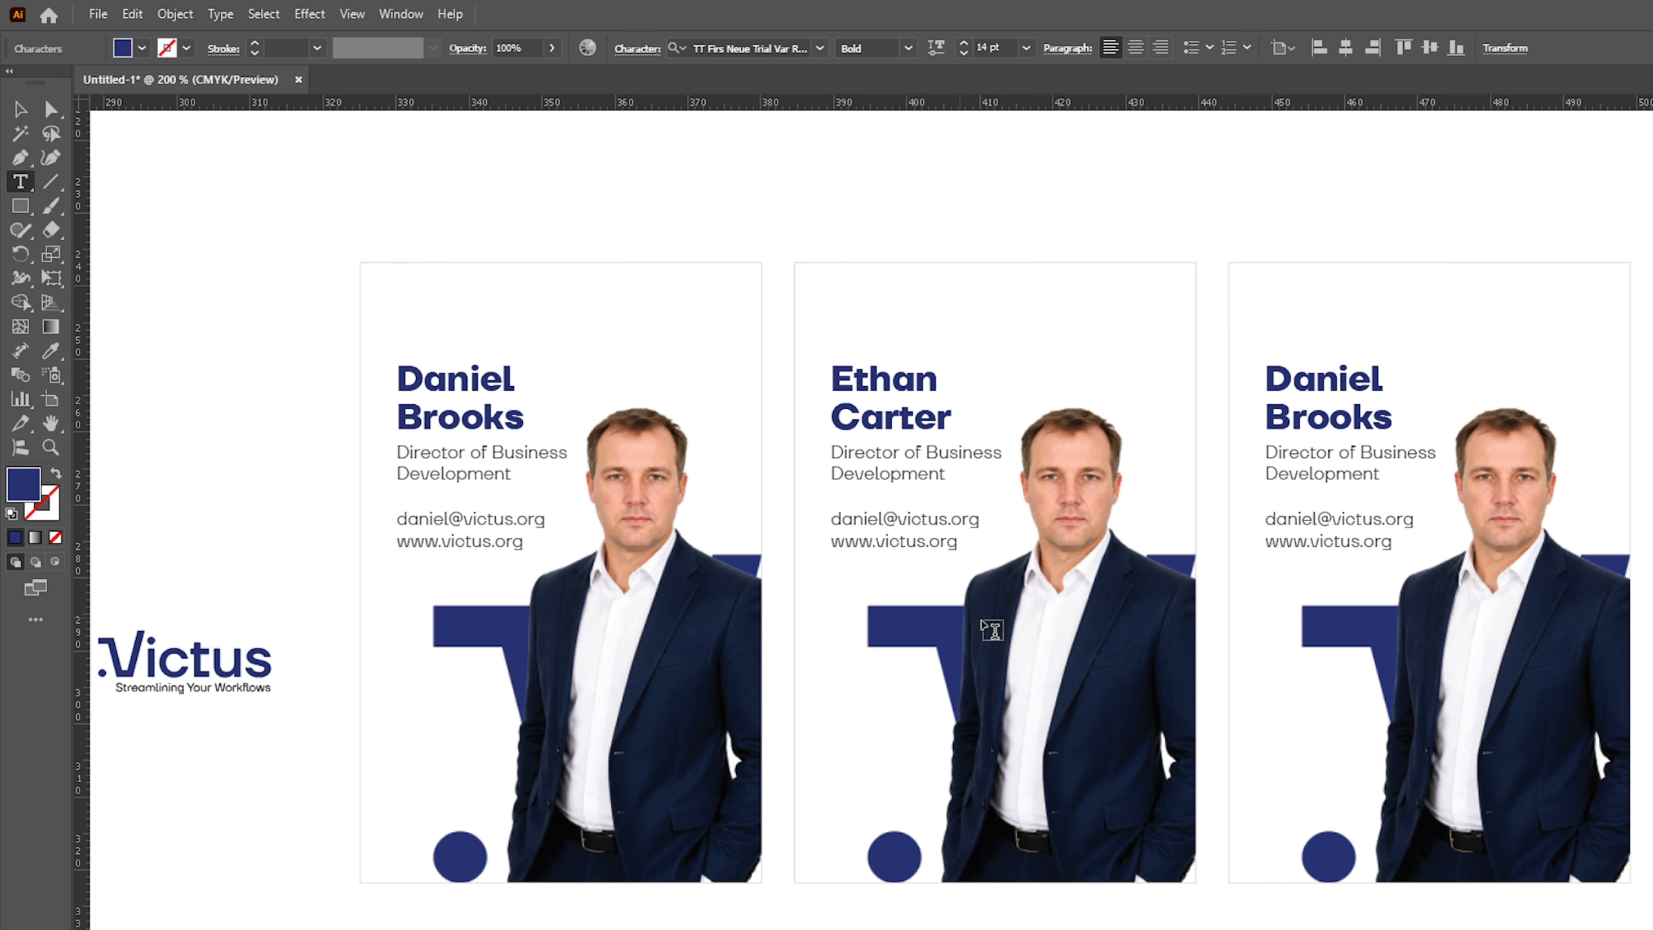
pyautogui.scroll(1, 1052, 620)
pyautogui.moveTo(809, 393); pyautogui.dragTo(851, 408)
pyautogui.hotkey('ctrl', 'a')
pyautogui.hotkey('ctrl', 'v')
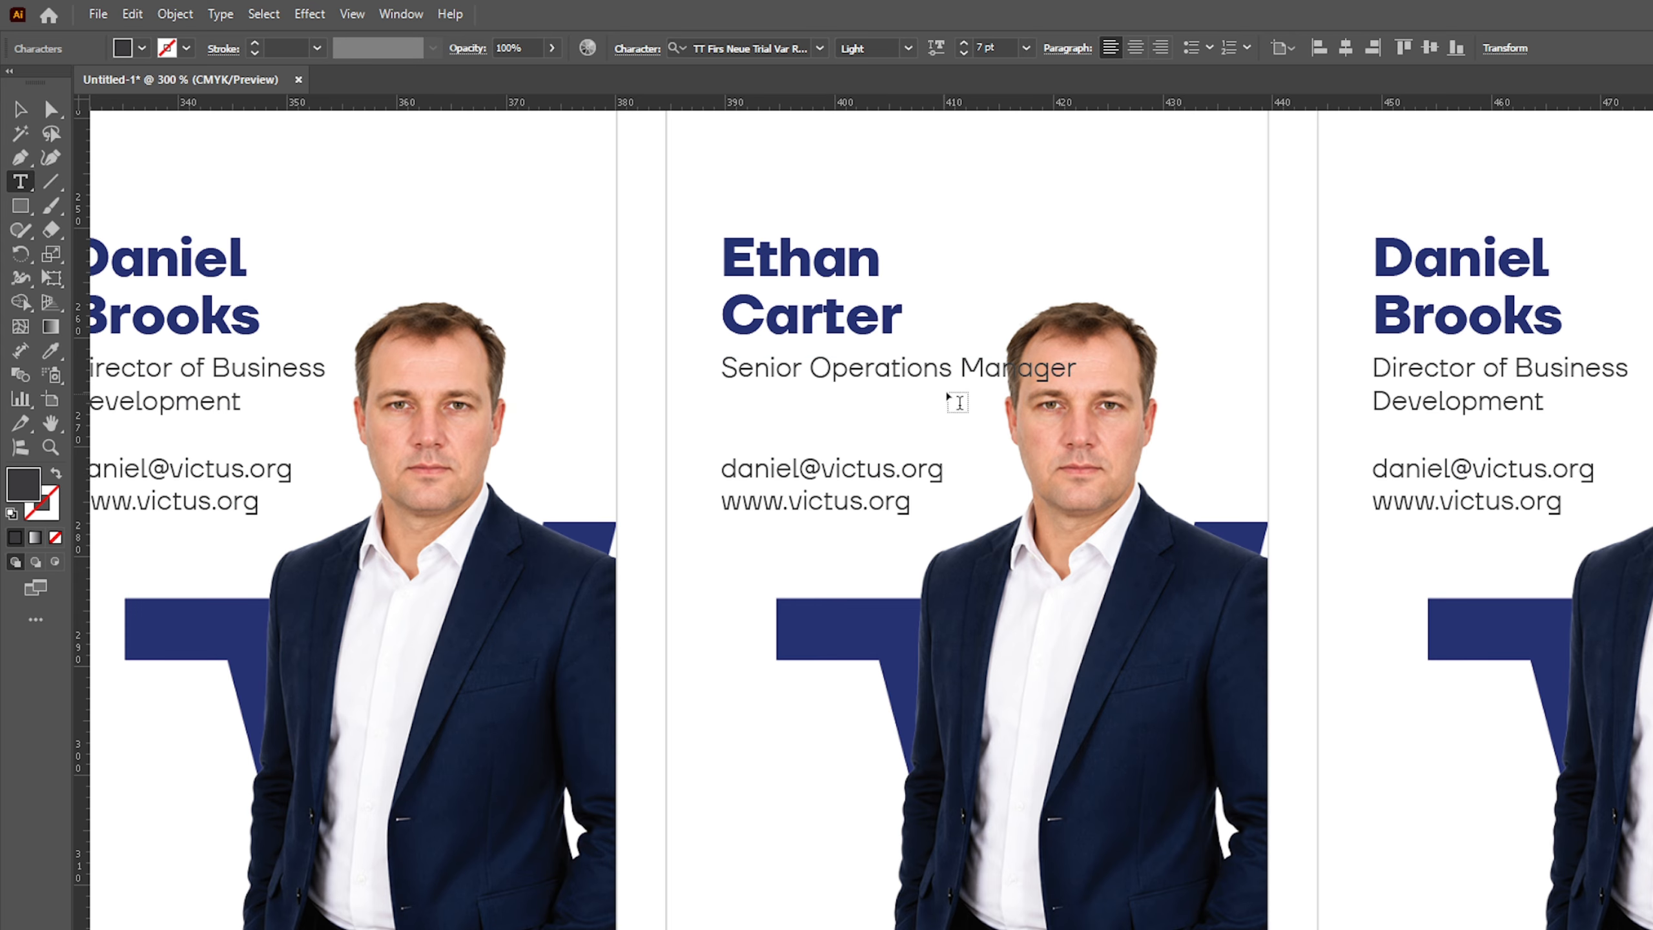
pyautogui.click(953, 369)
pyautogui.press('Return')
# - Replace the e-mail line on the middle card with the second employee's address from cell D2 in Excel
pyautogui.hotkey('alt', 'Tab')
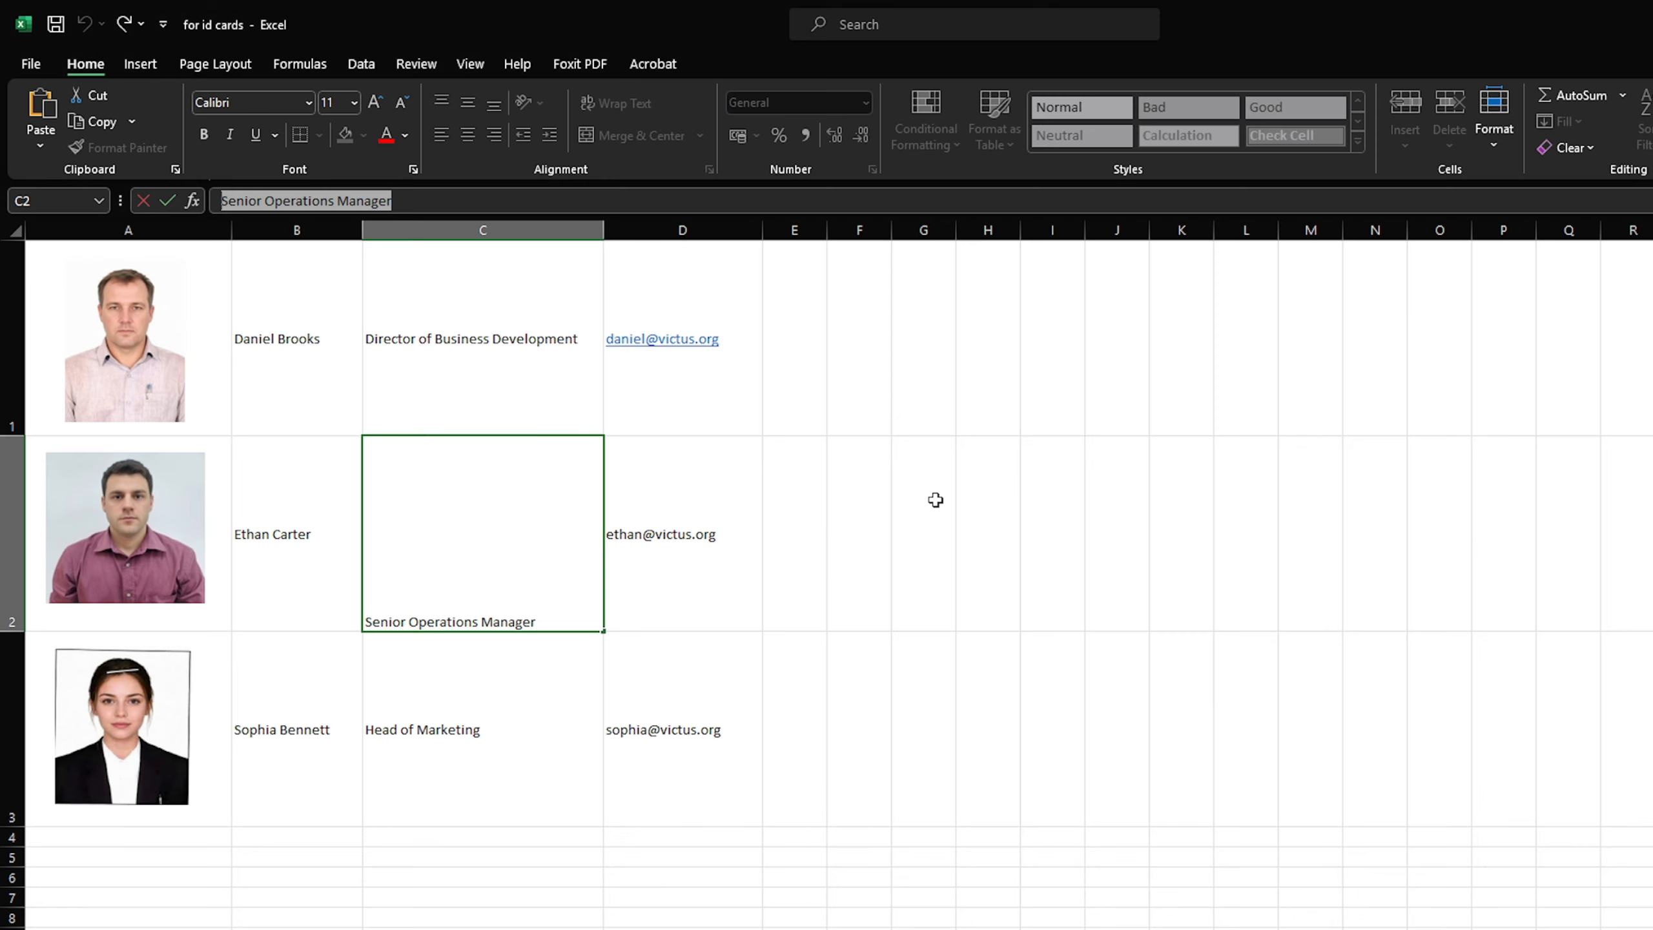
pyautogui.click(641, 569)
pyautogui.moveTo(335, 200); pyautogui.dragTo(218, 207)
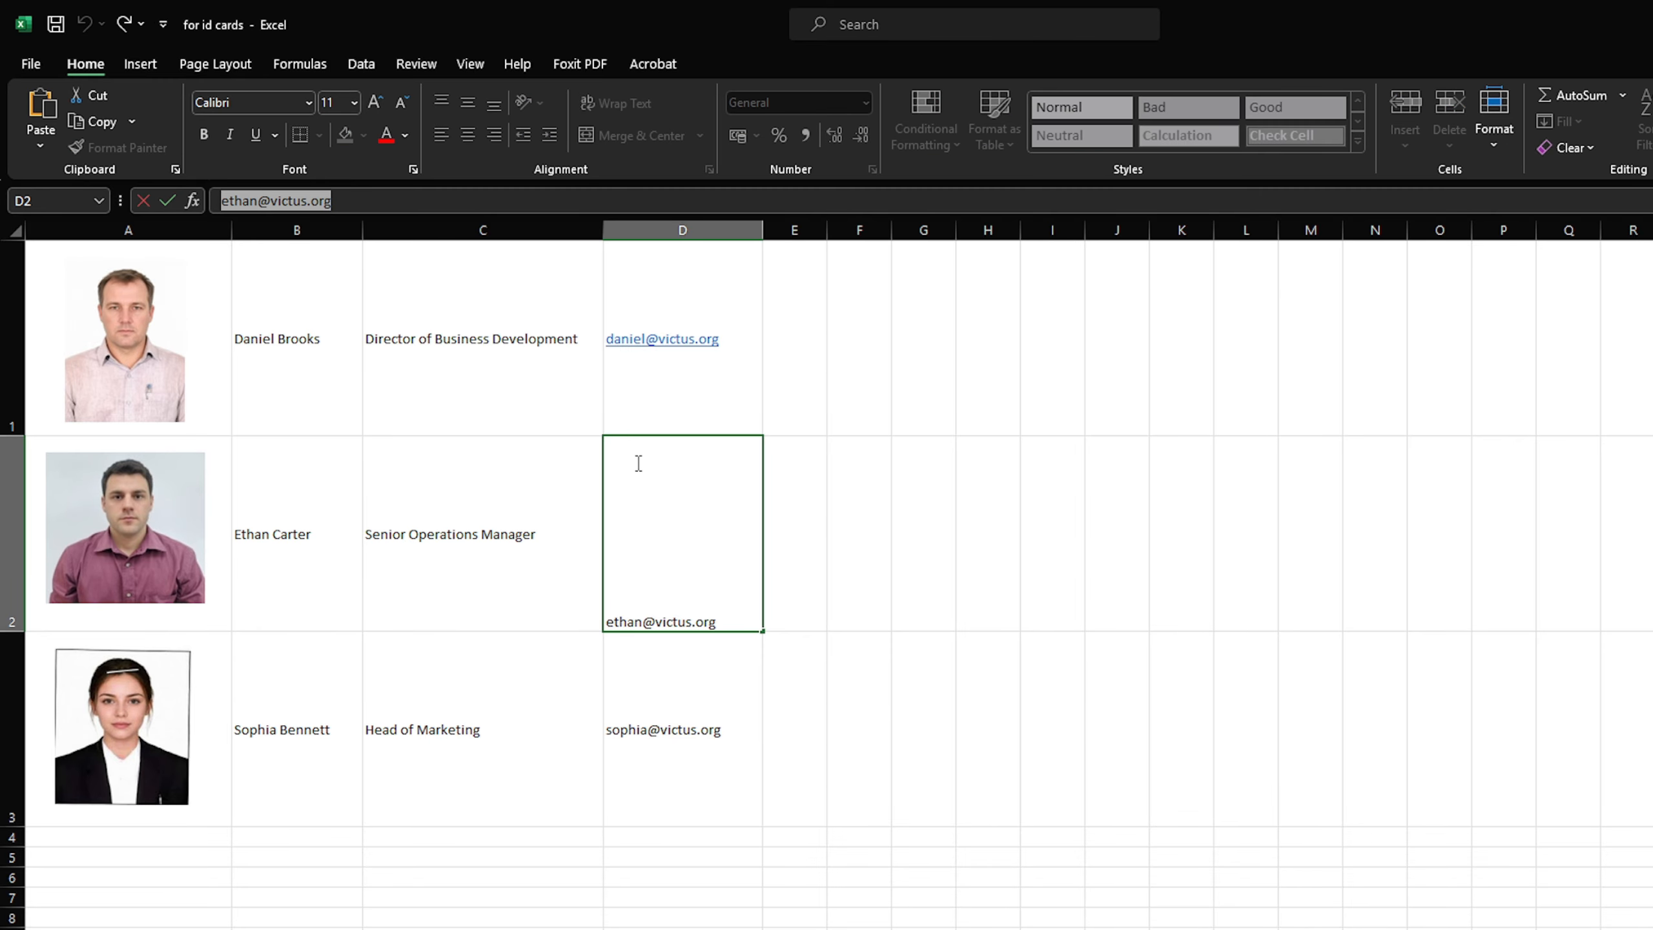
pyautogui.hotkey('alt', 'Tab')
pyautogui.click(839, 471)
pyautogui.hotkey('ctrl', 'a')
pyautogui.click(856, 469)
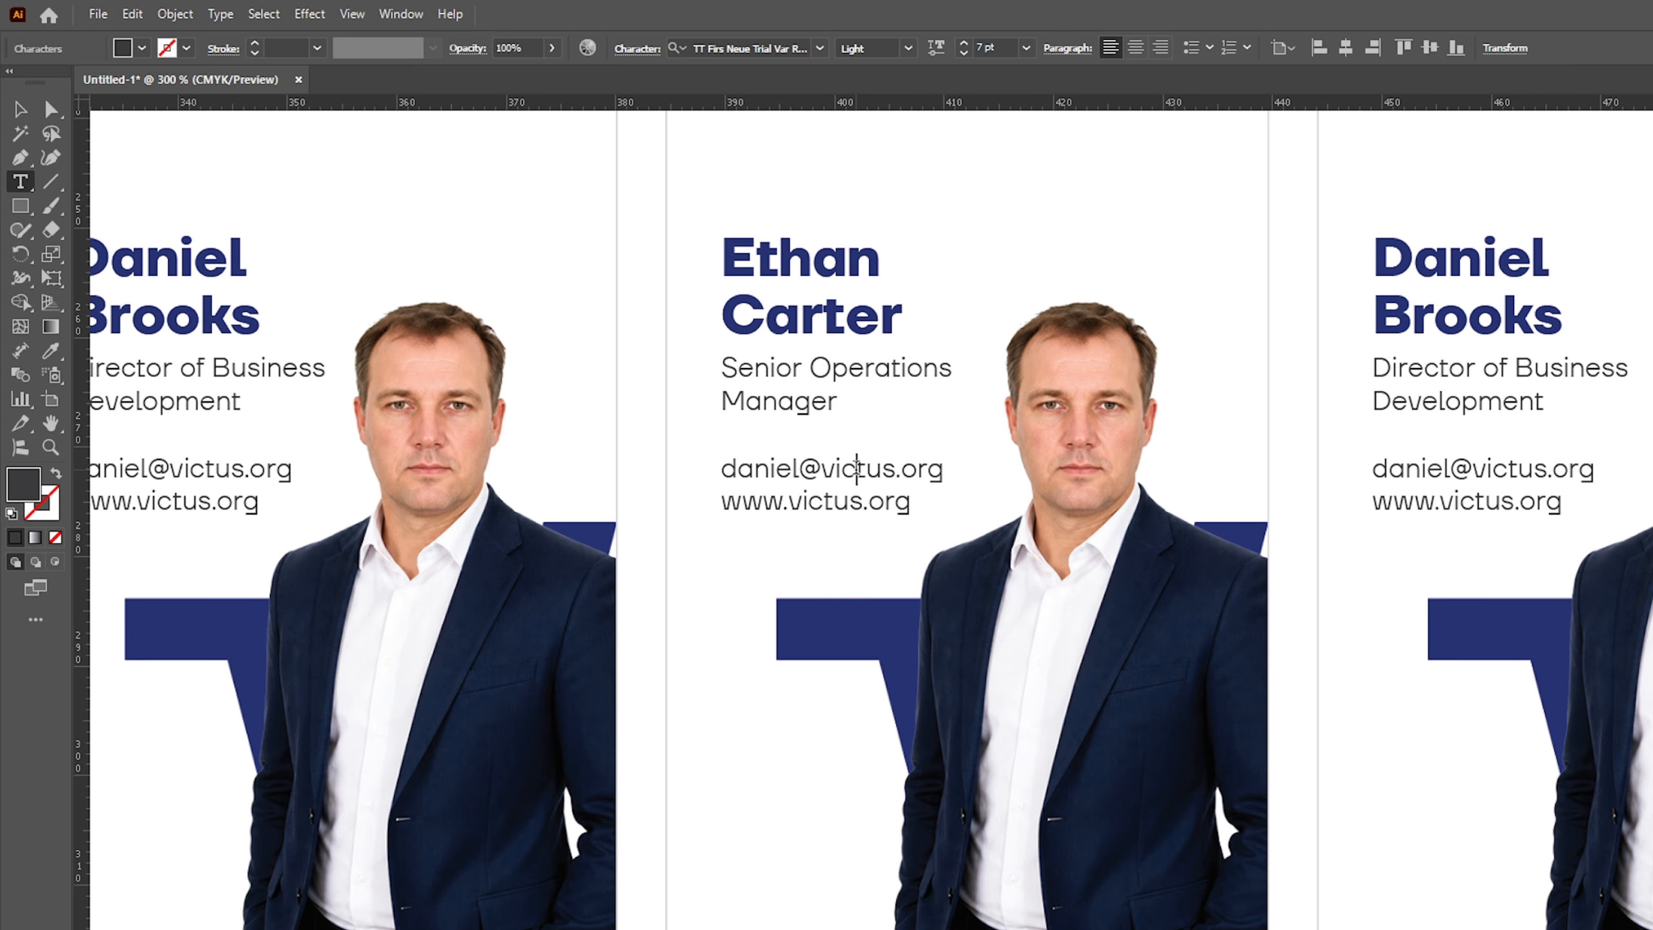
pyautogui.hotkey('shift', 'End')
pyautogui.hotkey('ctrl', 'v')
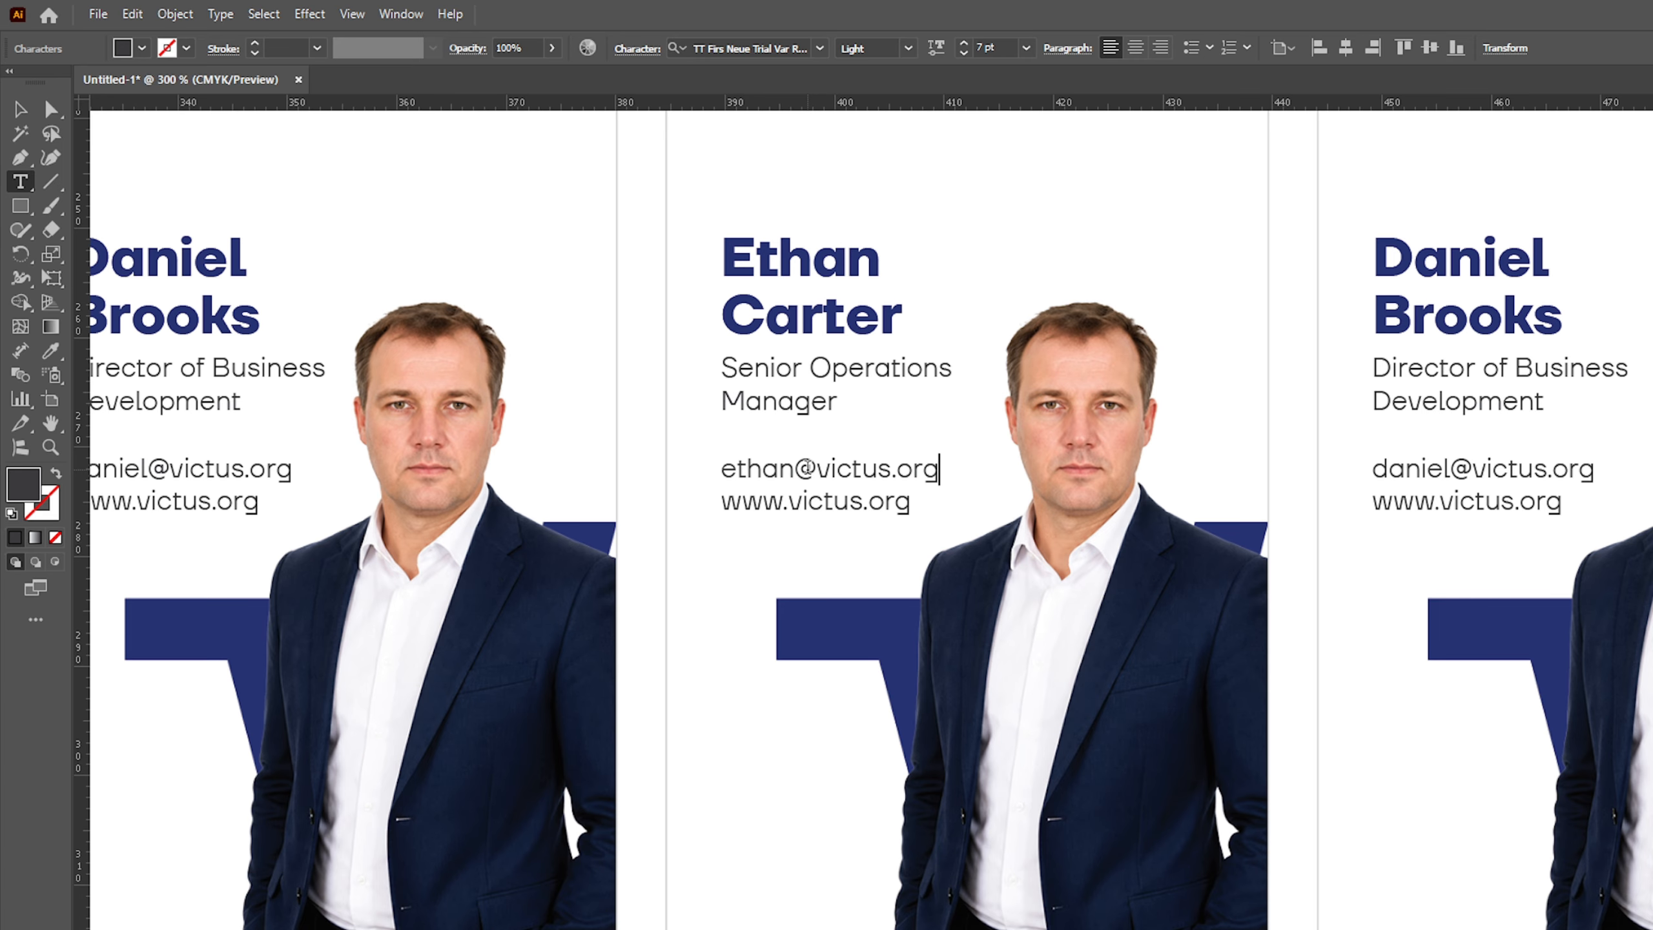
pyautogui.click(21, 110)
# - Copy the third employee's full name from cell B3 in Excel into the third card's name text, split over two lines
pyautogui.hscroll(6, 839, 560)
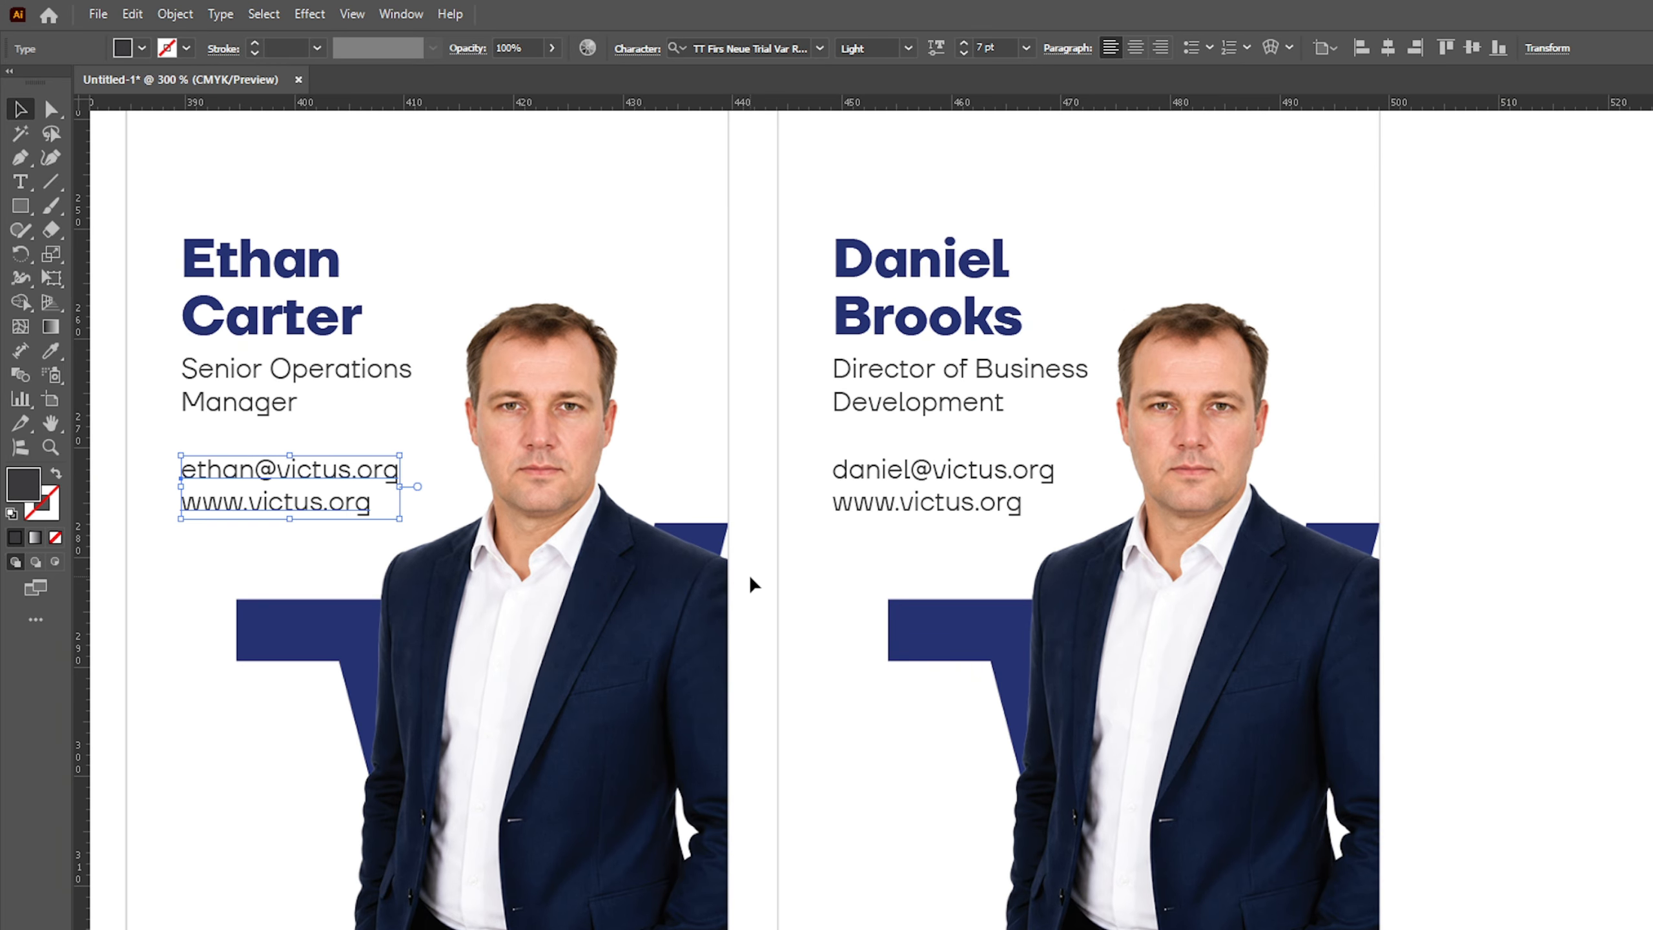
pyautogui.hotkey('alt', 'Tab')
pyautogui.click(320, 713)
pyautogui.moveTo(362, 209); pyautogui.dragTo(173, 224)
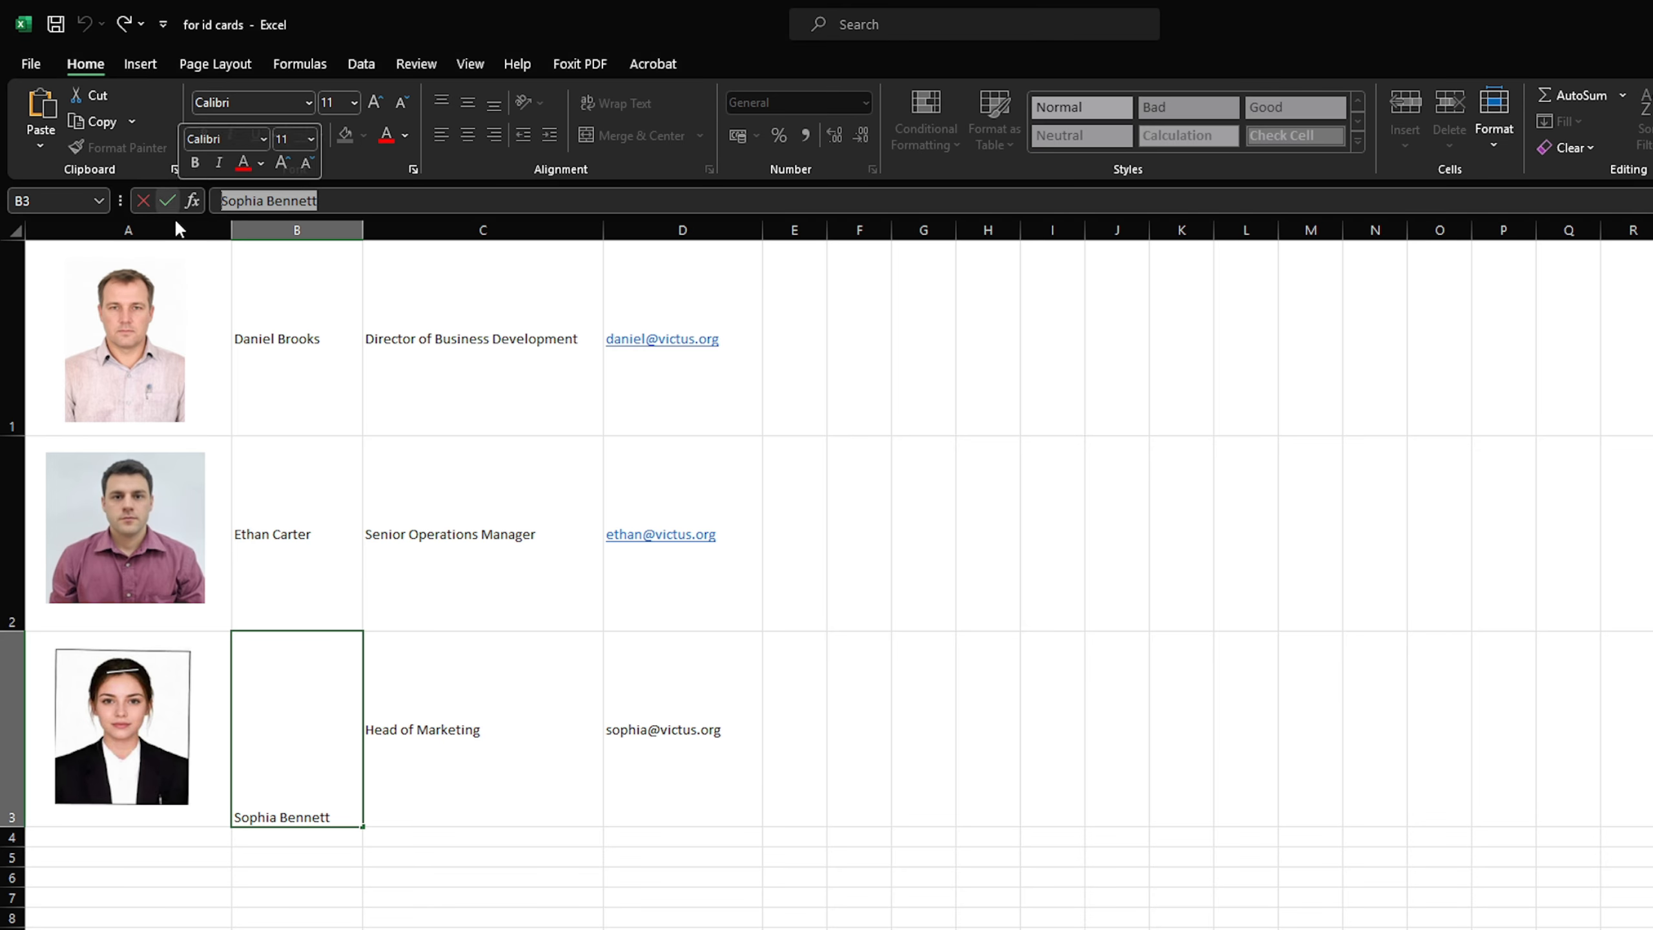
pyautogui.hotkey('ctrl', 'c')
pyautogui.hotkey('alt', 'Tab')
pyautogui.press('t')
pyautogui.click(995, 319)
pyautogui.hotkey('ctrl', 'a')
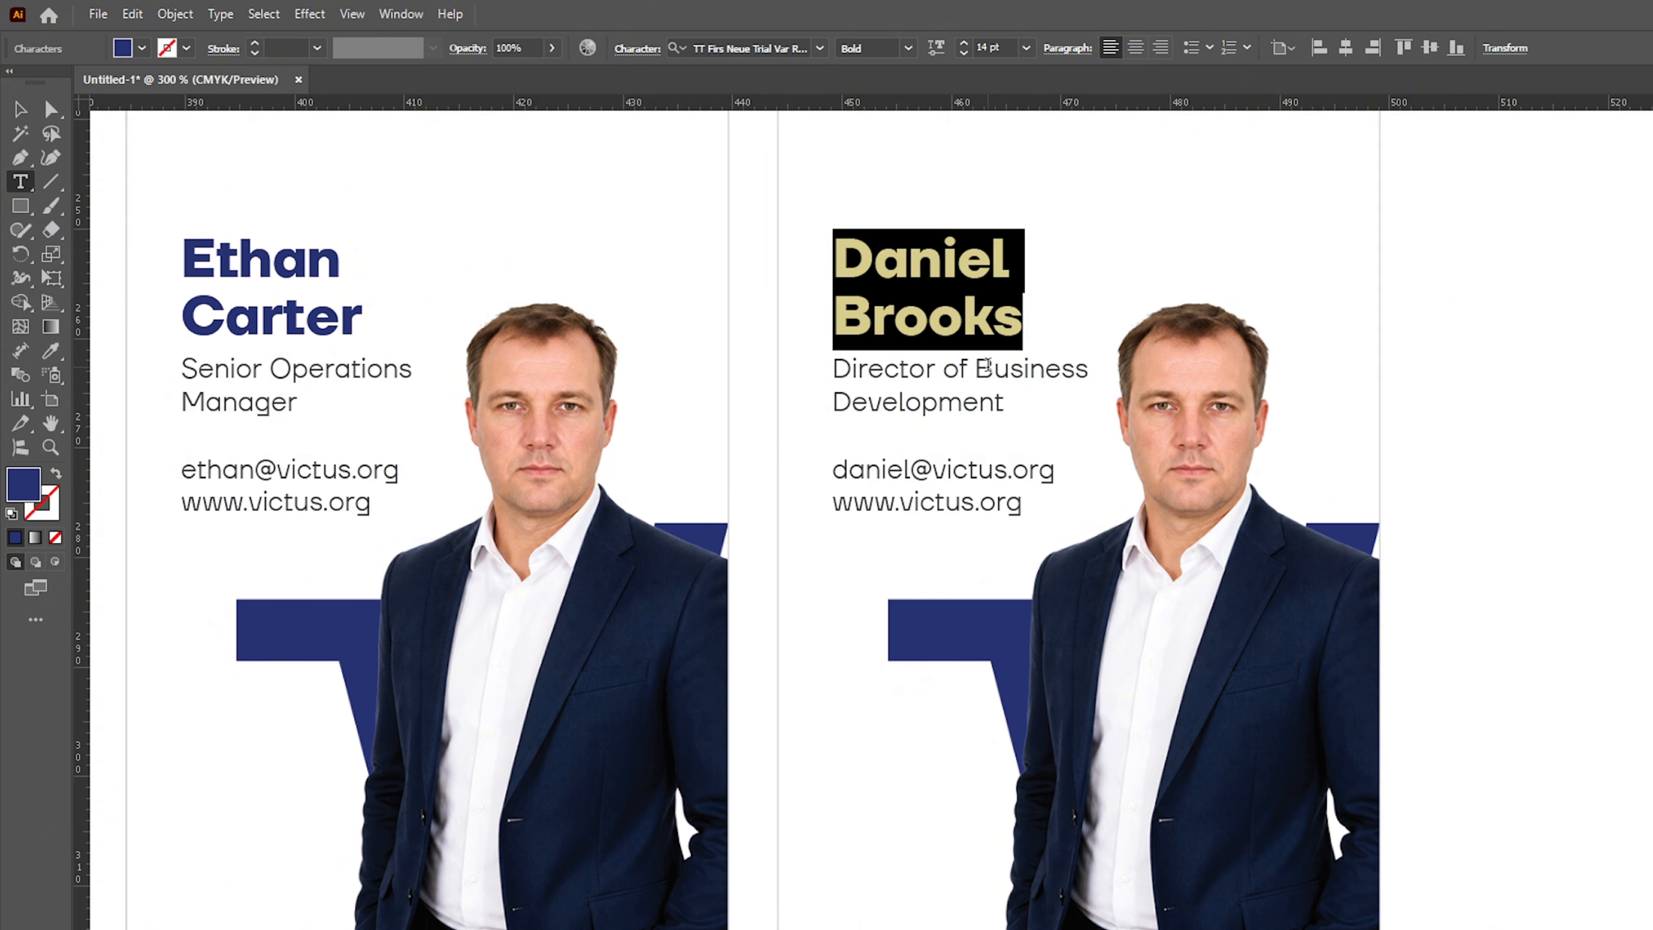
pyautogui.hotkey('ctrl', 'v')
pyautogui.click(1031, 260)
pyautogui.press('Return')
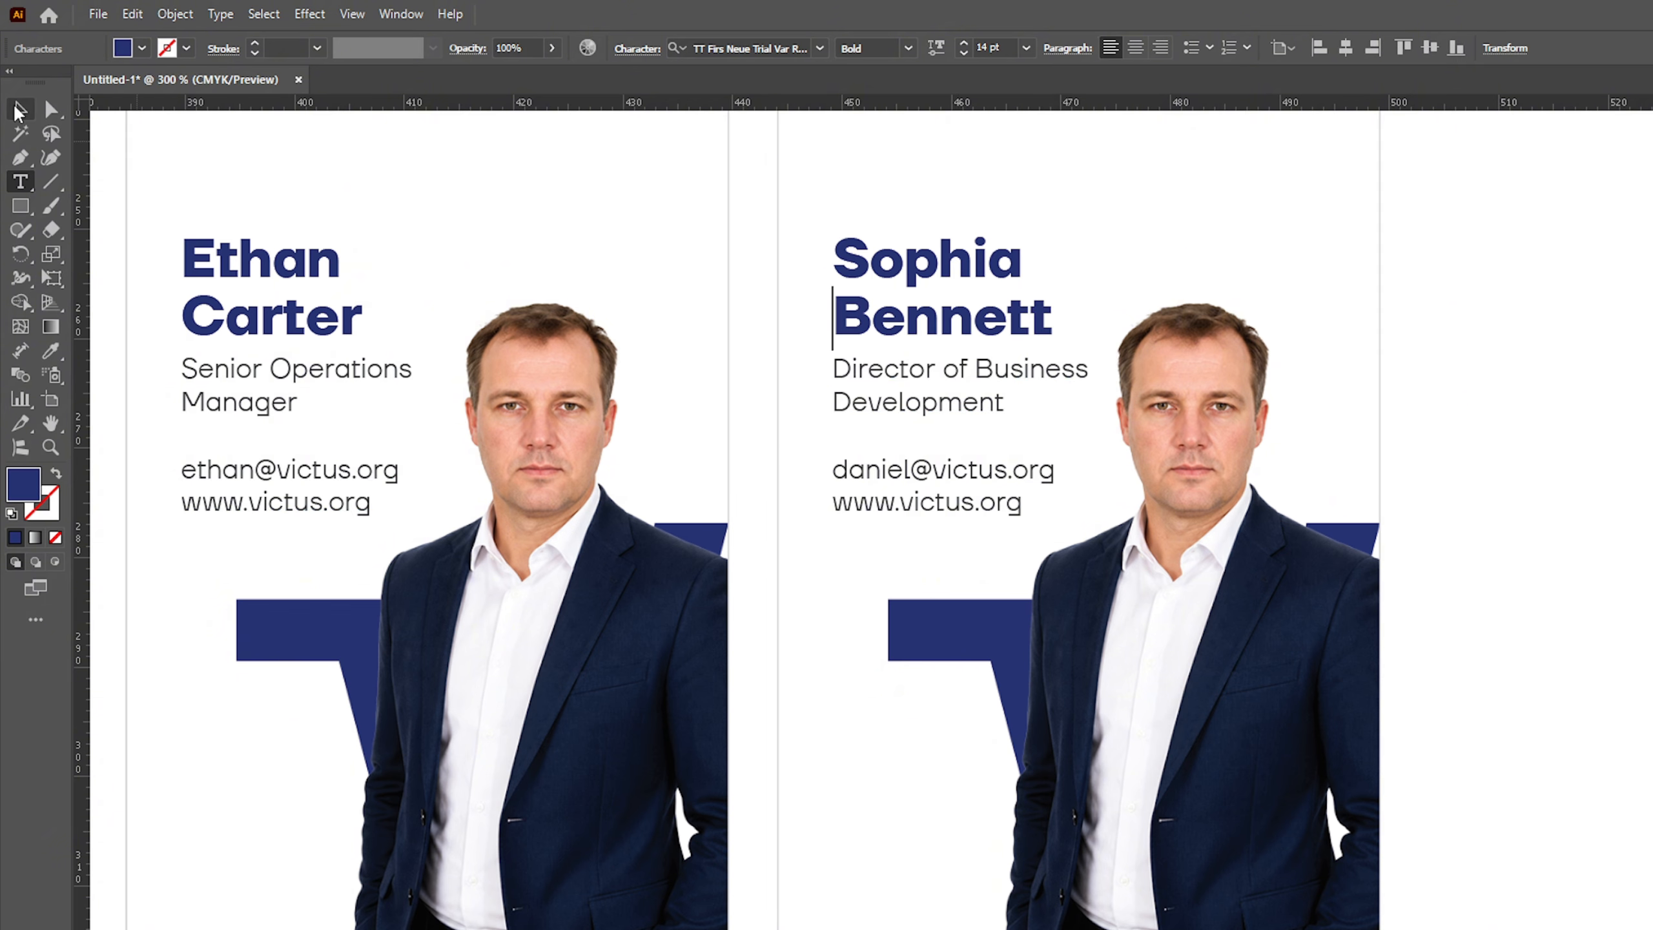
# - Replace the third card's job title with Head of Marketing from cell C3 in Excel
pyautogui.hotkey('alt', 'Tab')
pyautogui.click(480, 731)
pyautogui.moveTo(342, 202); pyautogui.dragTo(181, 206)
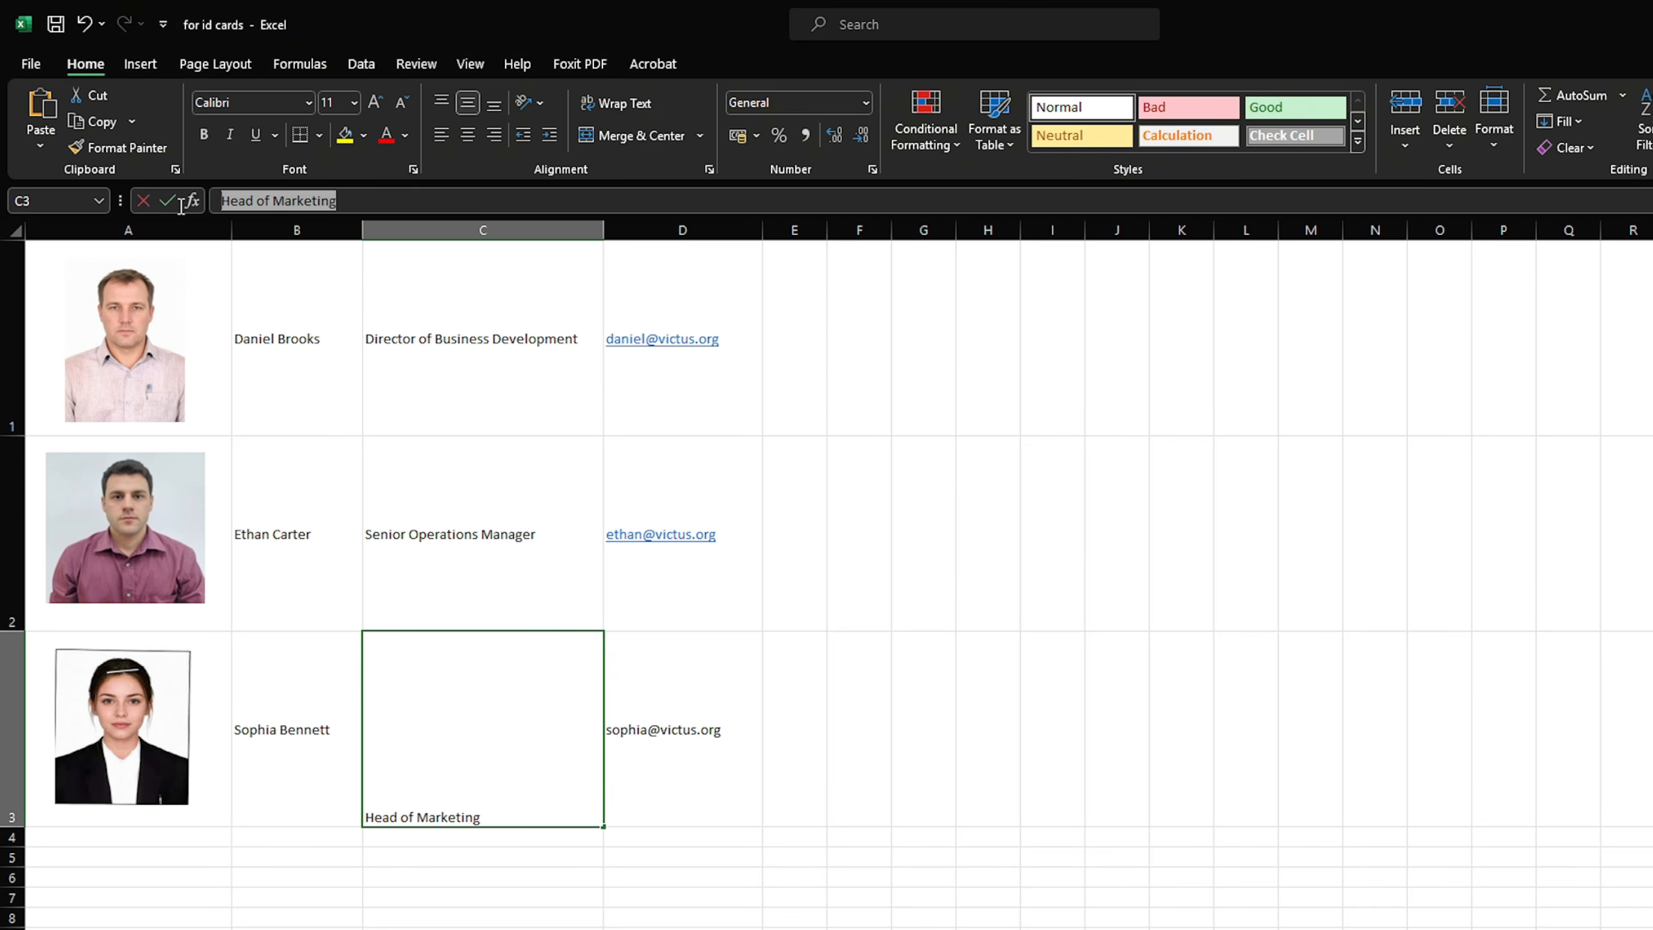
pyautogui.hotkey('ctrl', 'c')
pyautogui.hotkey('alt', 'Tab')
pyautogui.press('t')
pyautogui.moveTo(938, 404); pyautogui.dragTo(994, 408)
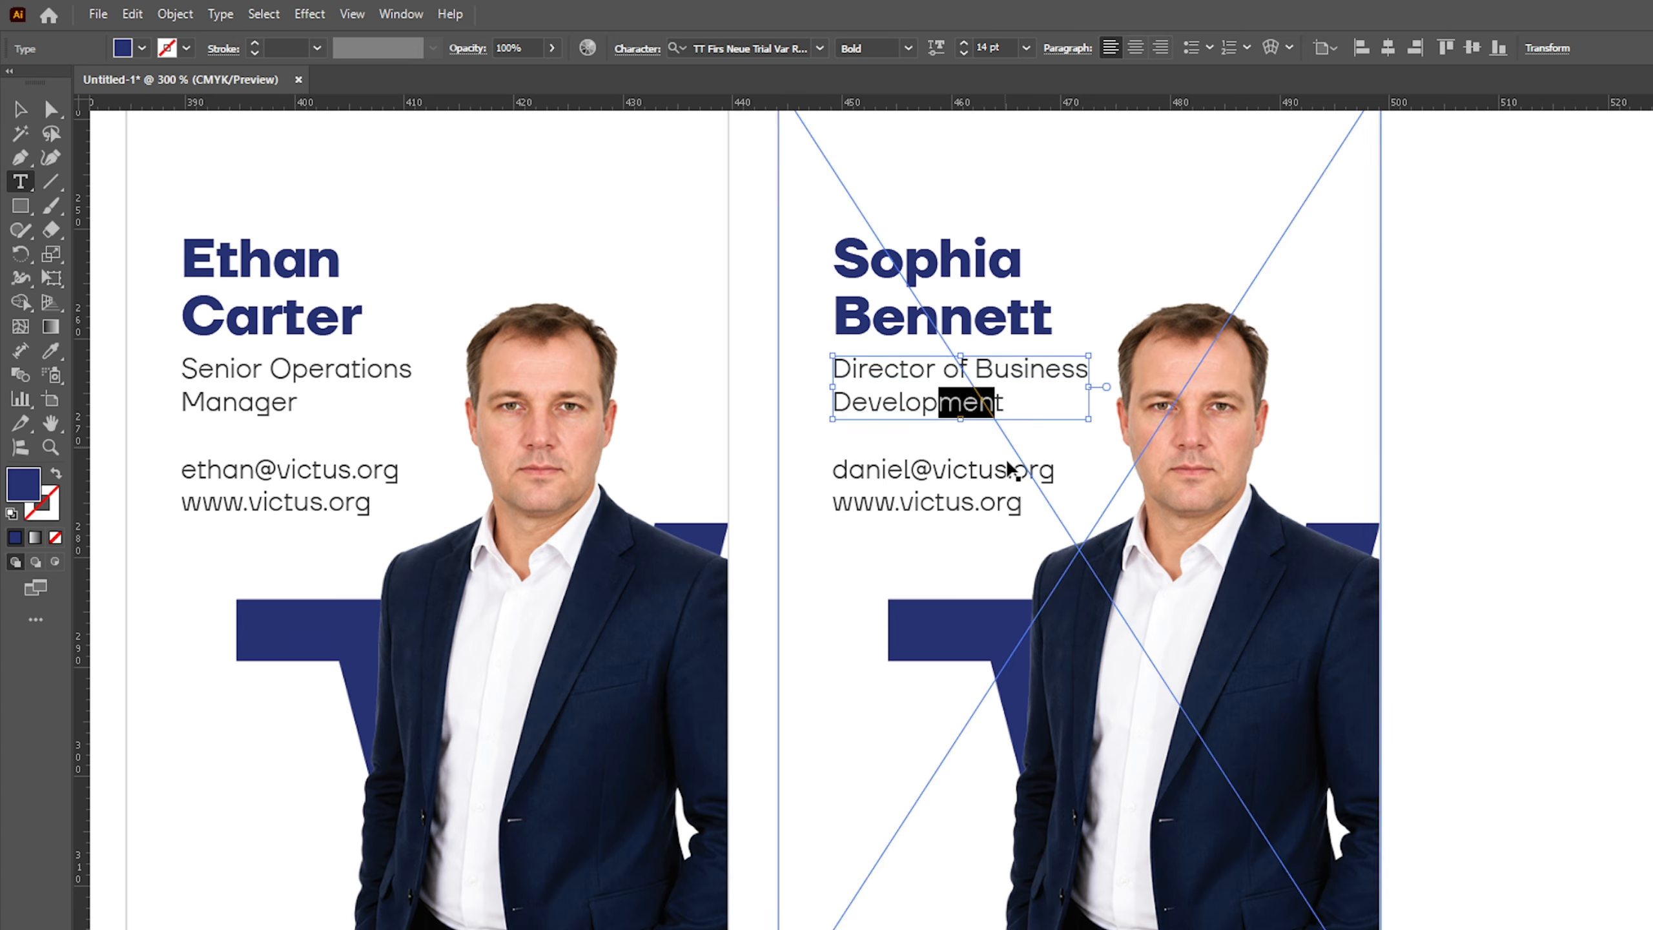
pyautogui.hotkey('ctrl', 'a')
pyautogui.hotkey('ctrl', 'v')
pyautogui.hotkey('alt', 'Tab')
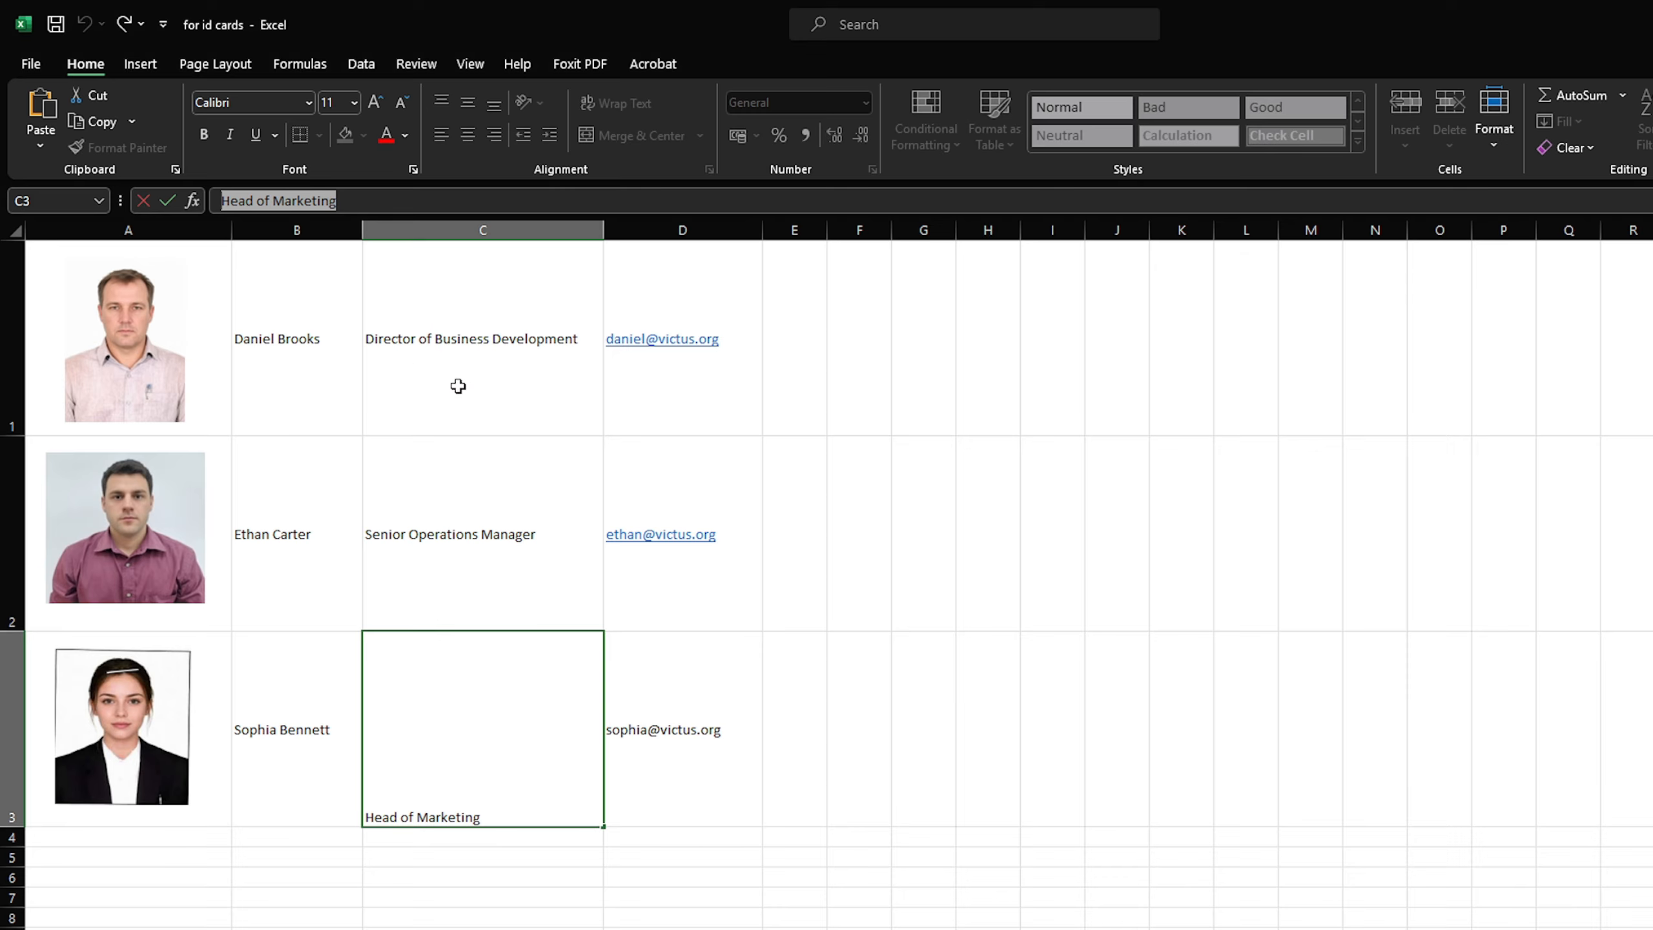
pyautogui.click(646, 734)
pyautogui.hotkey('ctrl', 'c')
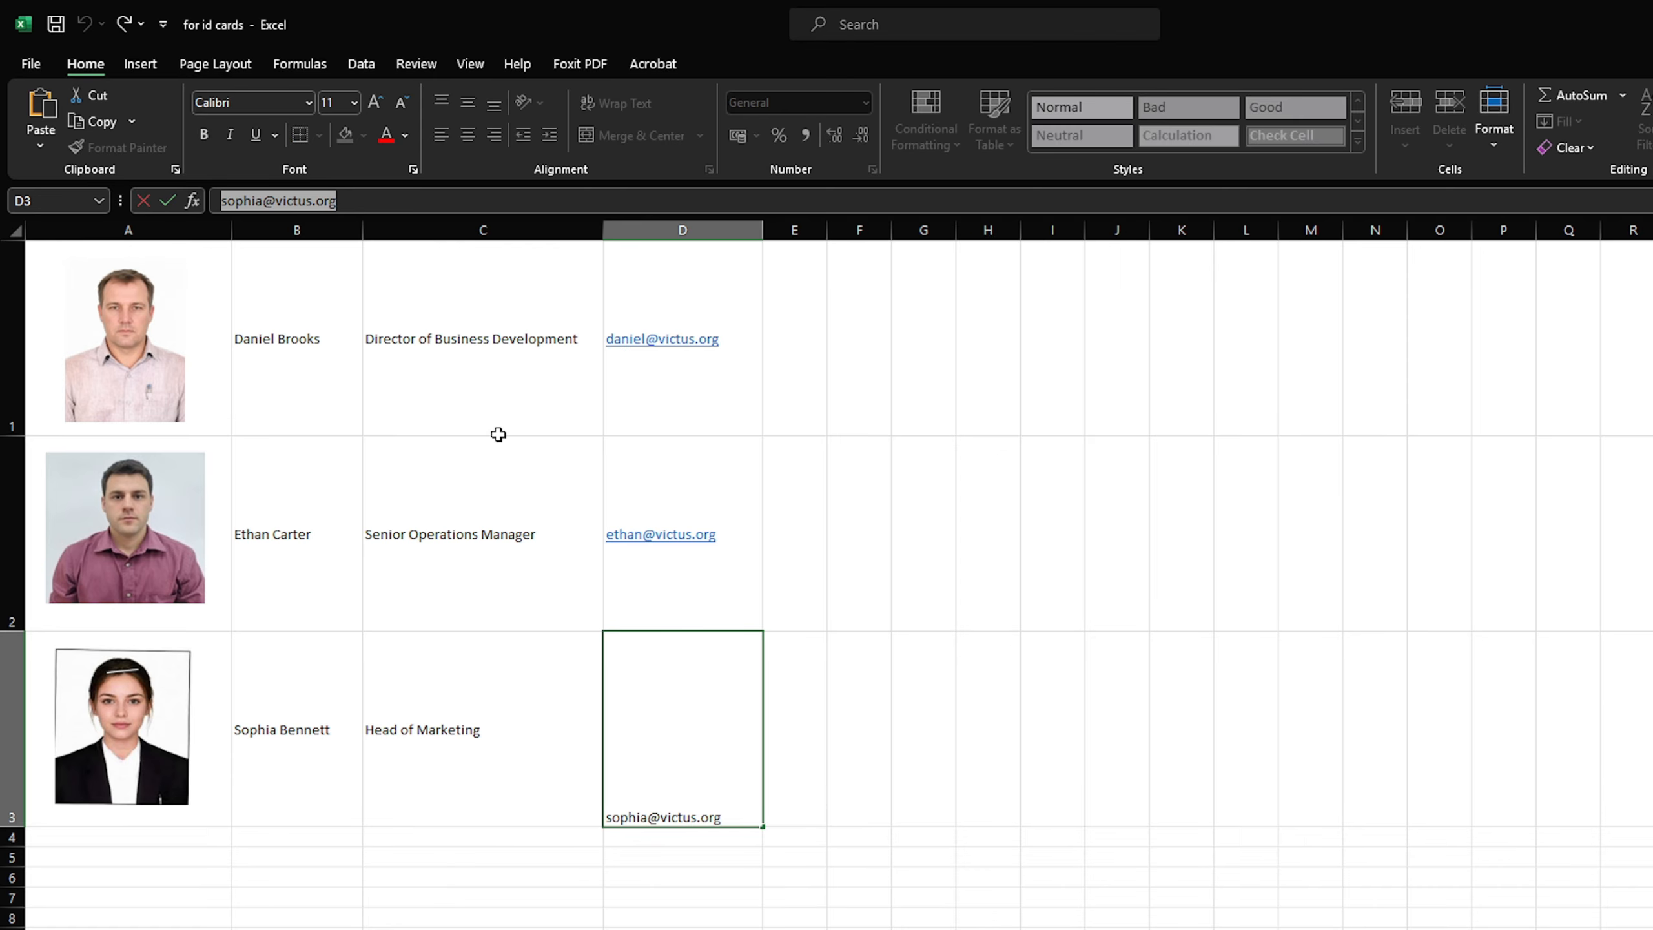
pyautogui.hotkey('alt', 'Tab')
pyautogui.tripleClick(955, 464)
pyautogui.hotkey('ctrl', 'v')
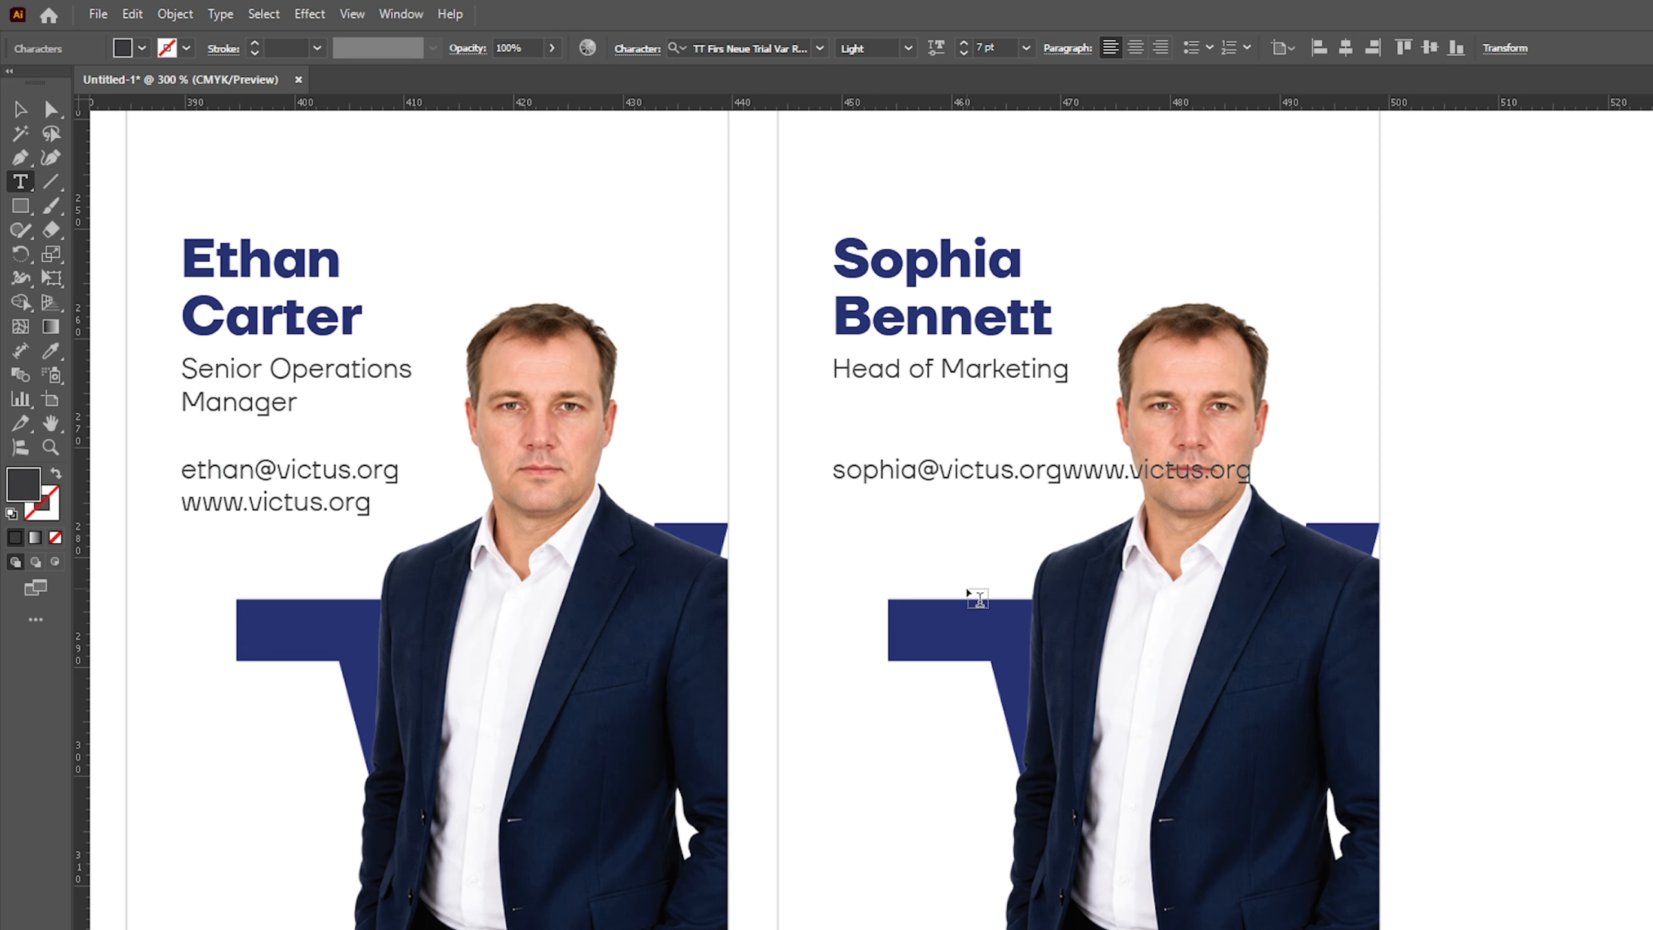
pyautogui.press('Return')
pyautogui.click(27, 111)
pyautogui.scroll(-1, 527, 440)
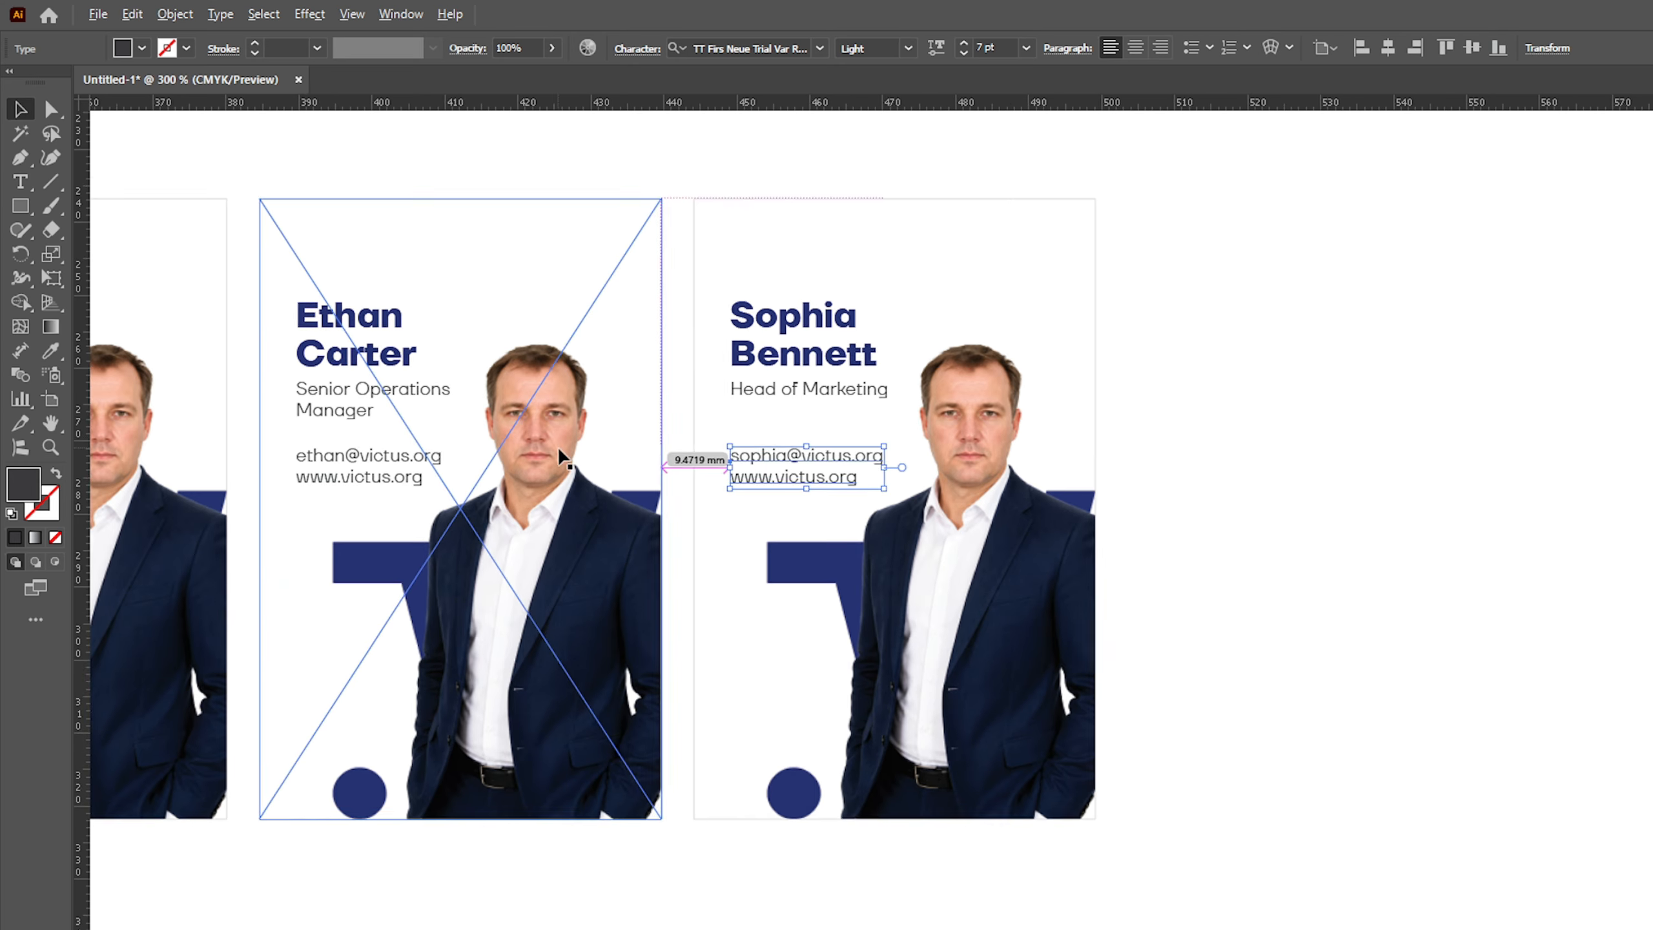
# - Relink the middle card's portrait background to image file 2 on the Desktop
pyautogui.moveTo(741, 598); pyautogui.dragTo(1121, 635)
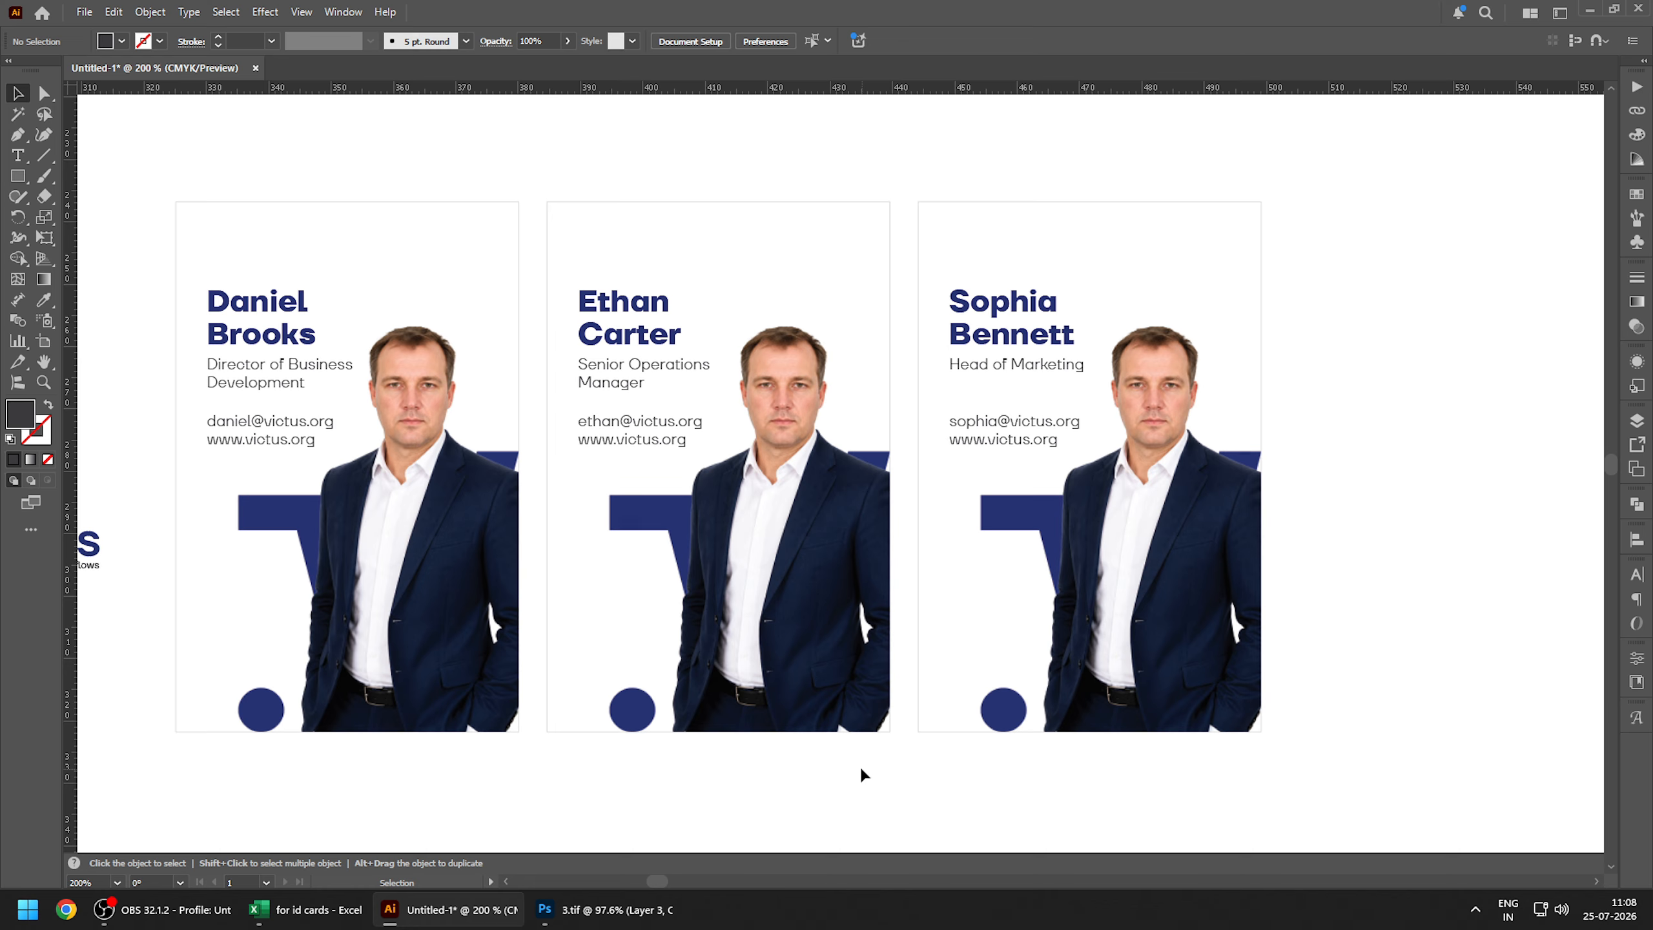
pyautogui.click(955, 678)
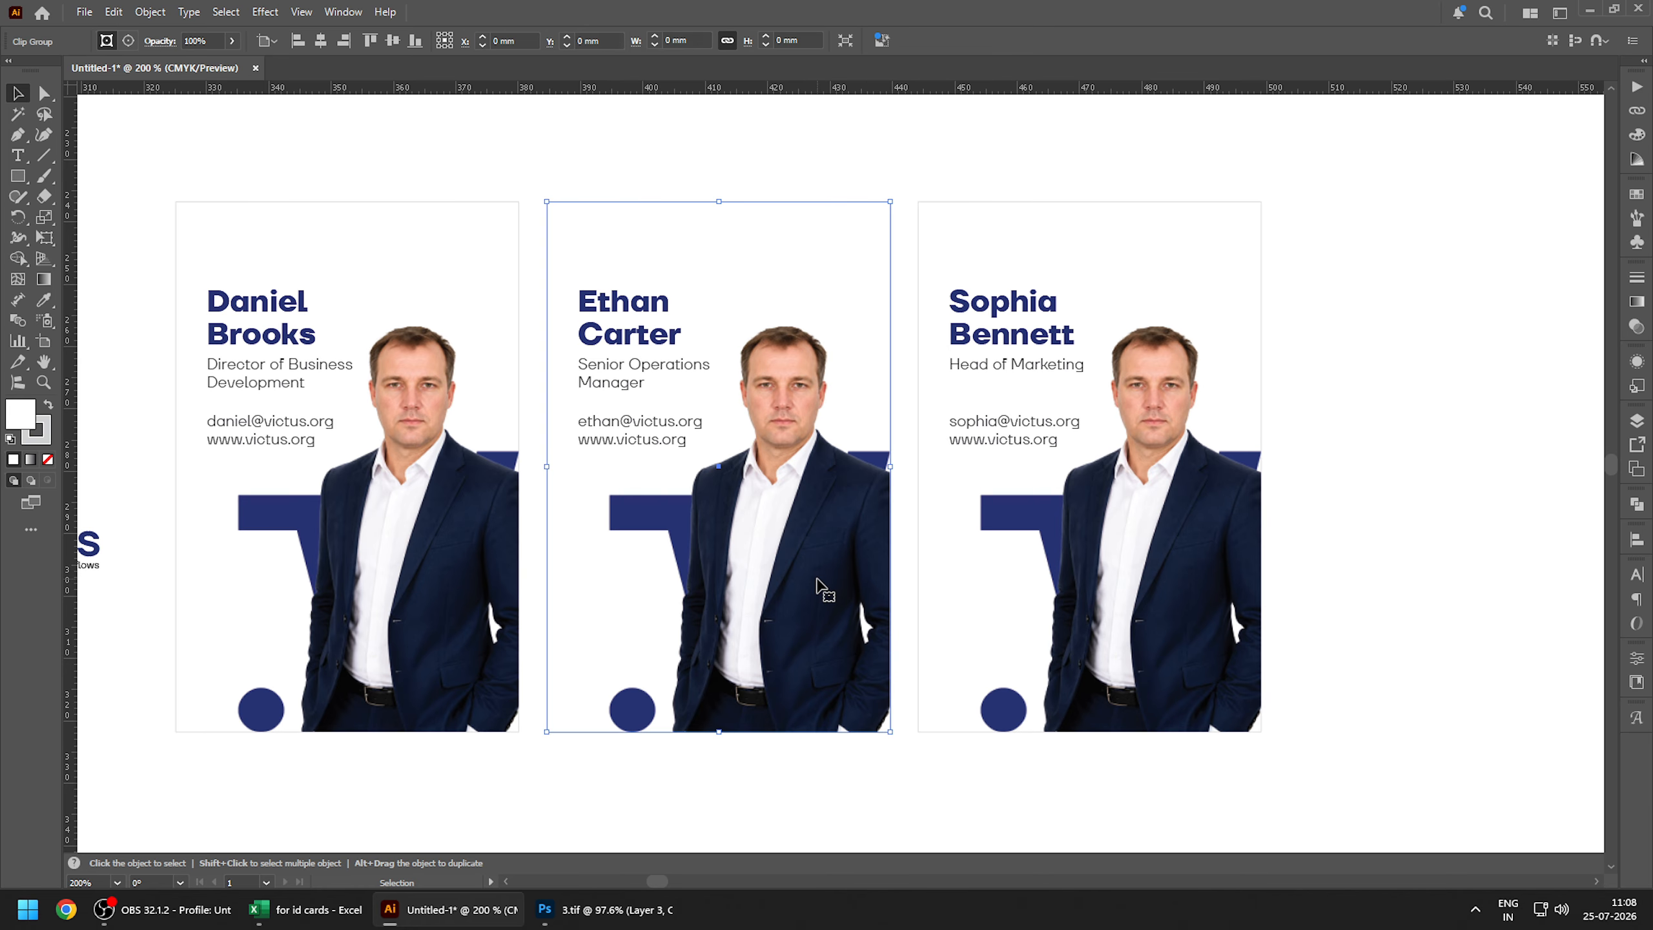
pyautogui.click(1634, 111)
pyautogui.click(1497, 290)
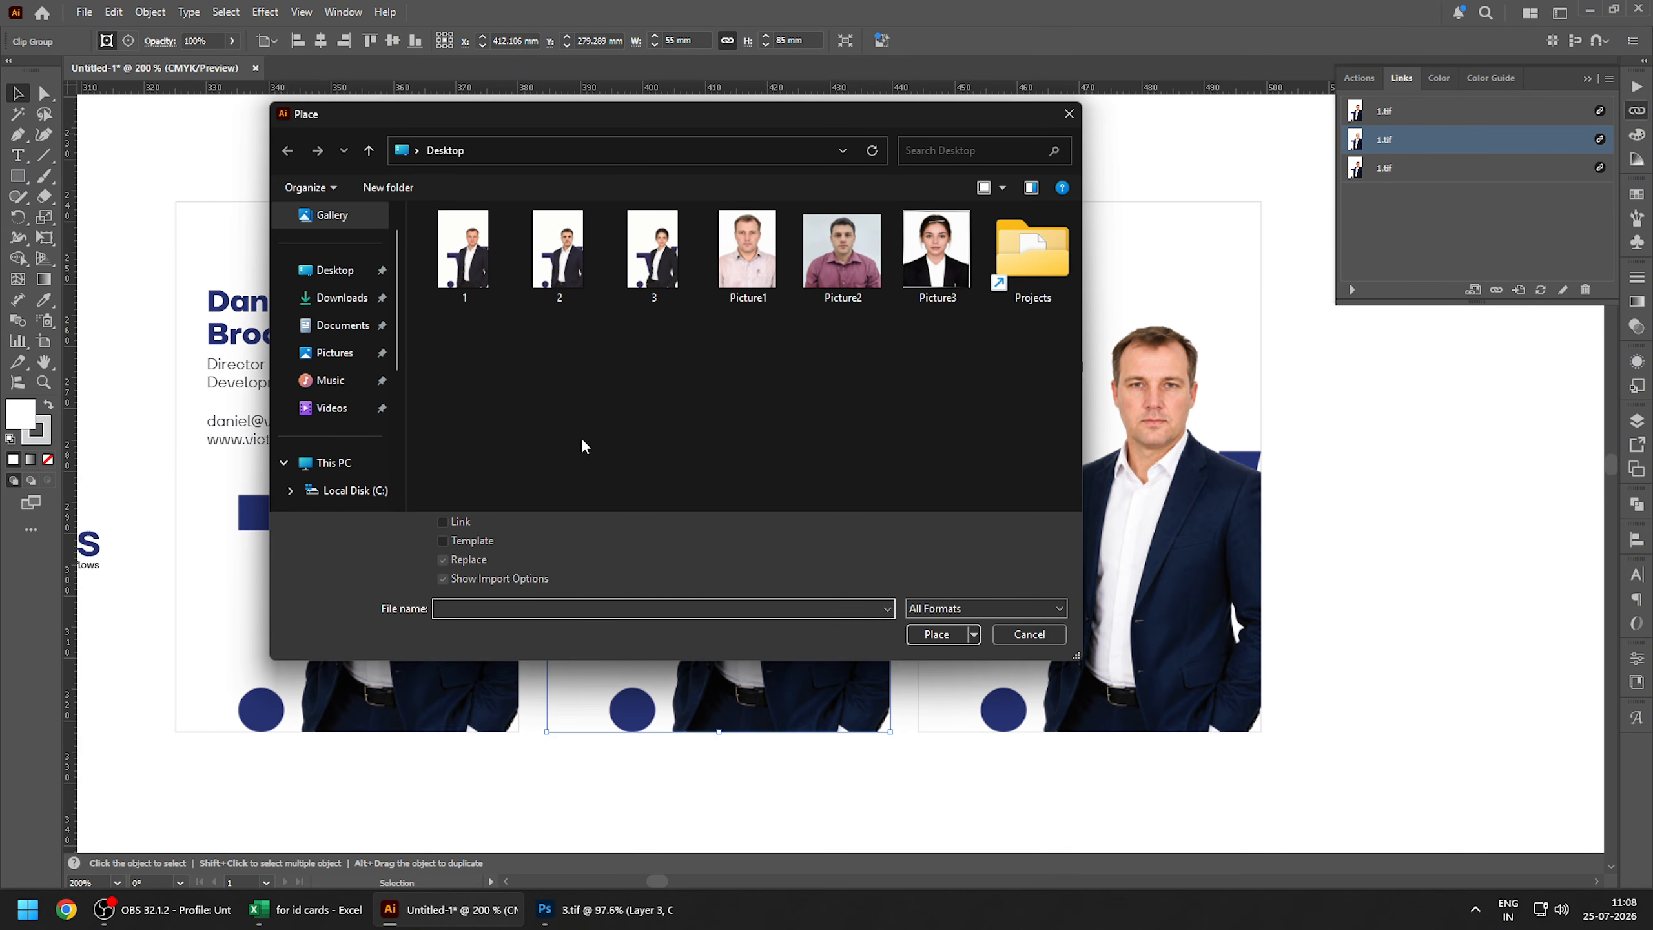
pyautogui.click(558, 250)
pyautogui.click(937, 634)
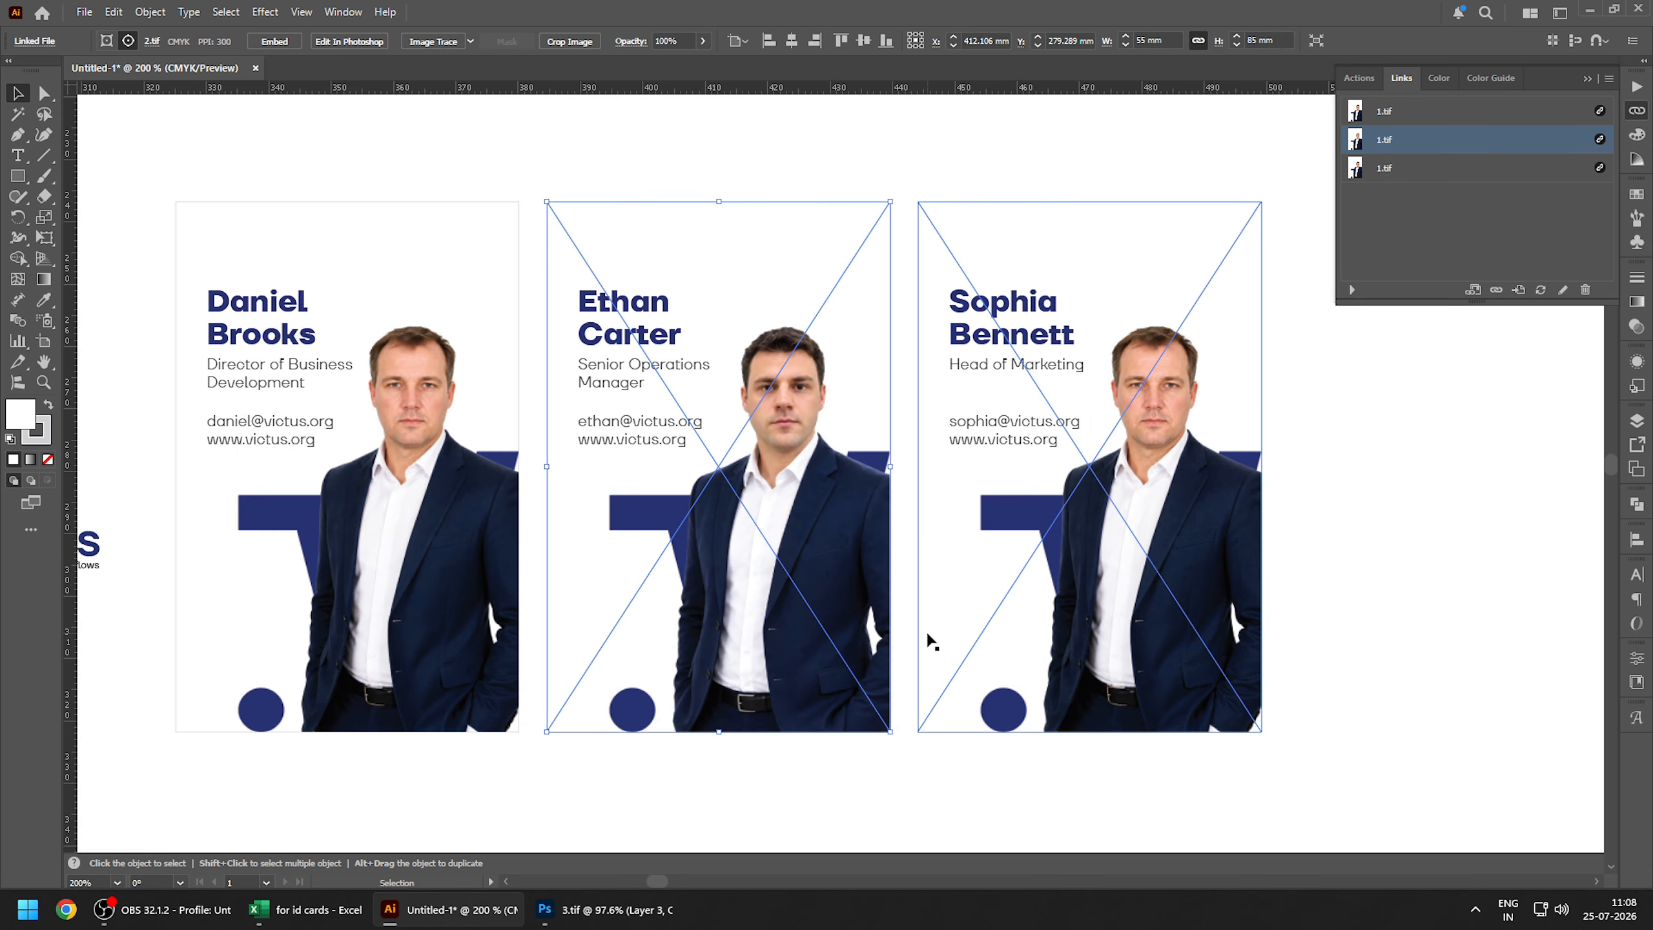
# - Relink the third card's portrait background to image file 3 on the Desktop
pyautogui.click(1165, 543)
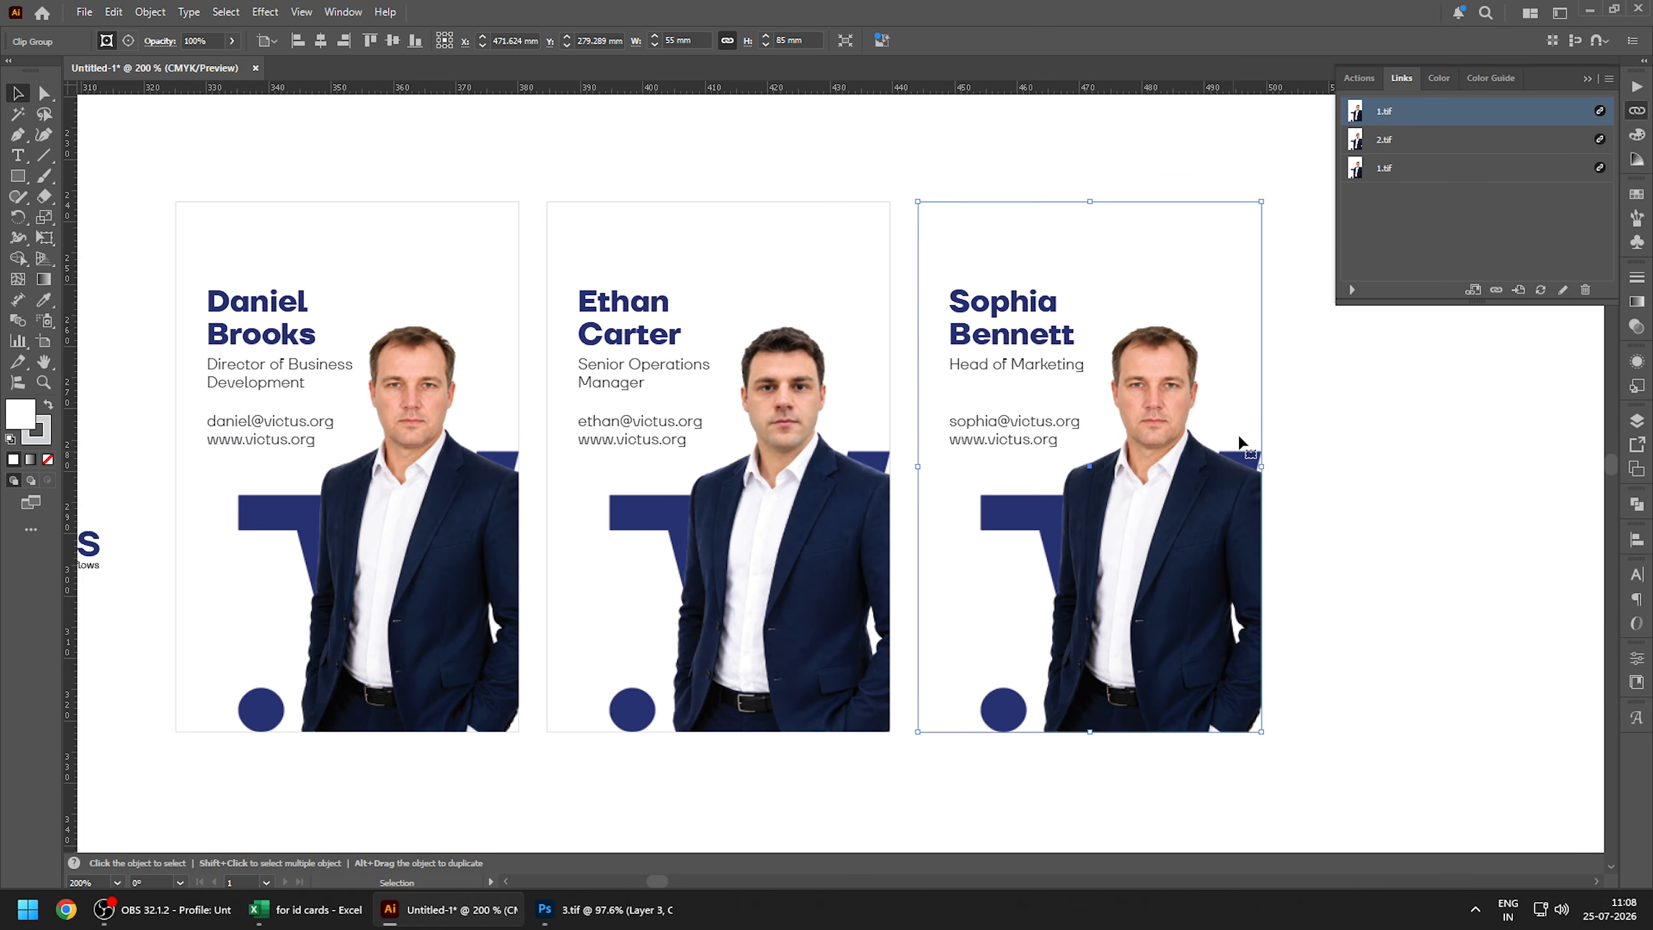
pyautogui.click(1496, 291)
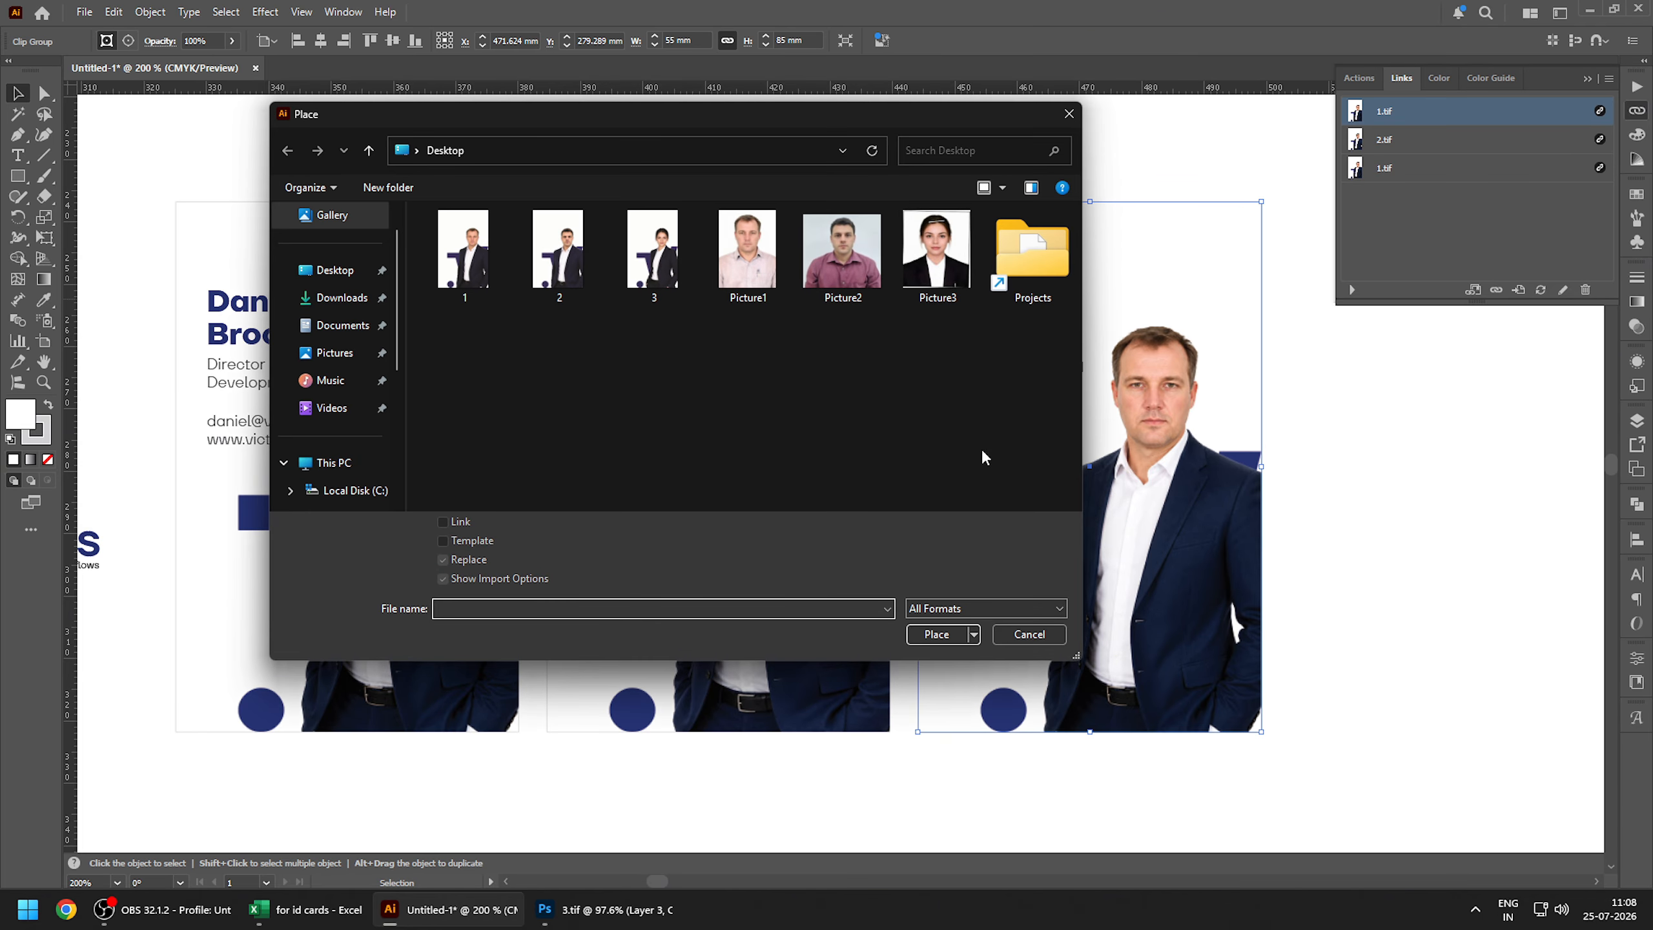
pyautogui.click(652, 254)
pyautogui.click(942, 635)
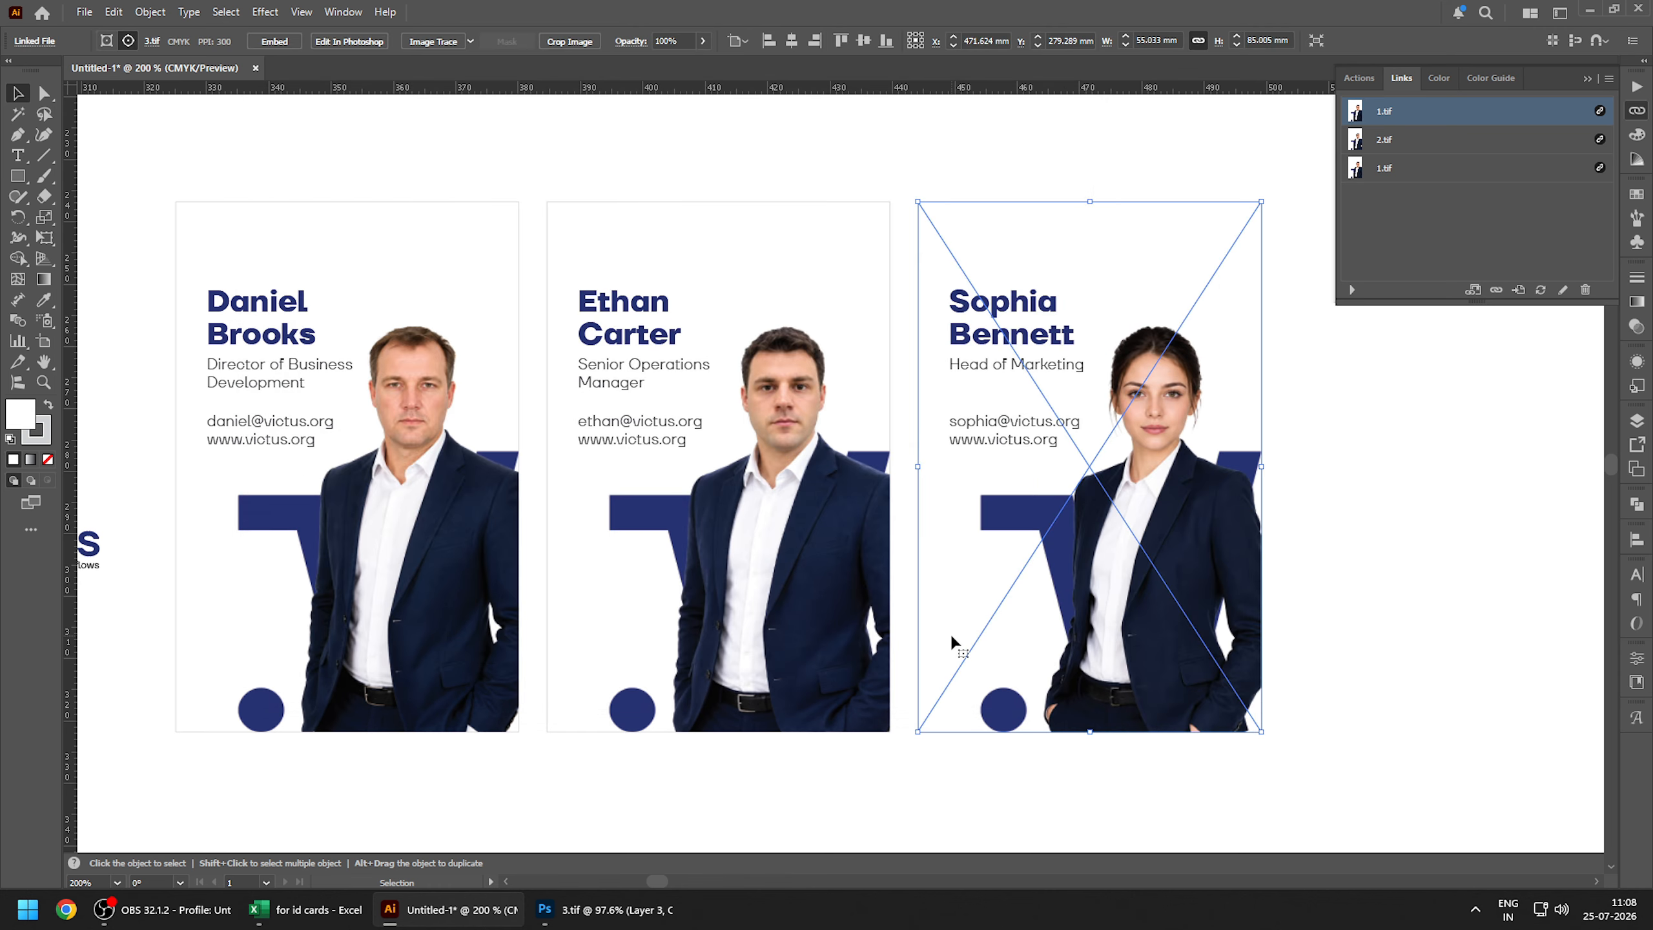
pyautogui.click(1588, 81)
pyautogui.click(1431, 405)
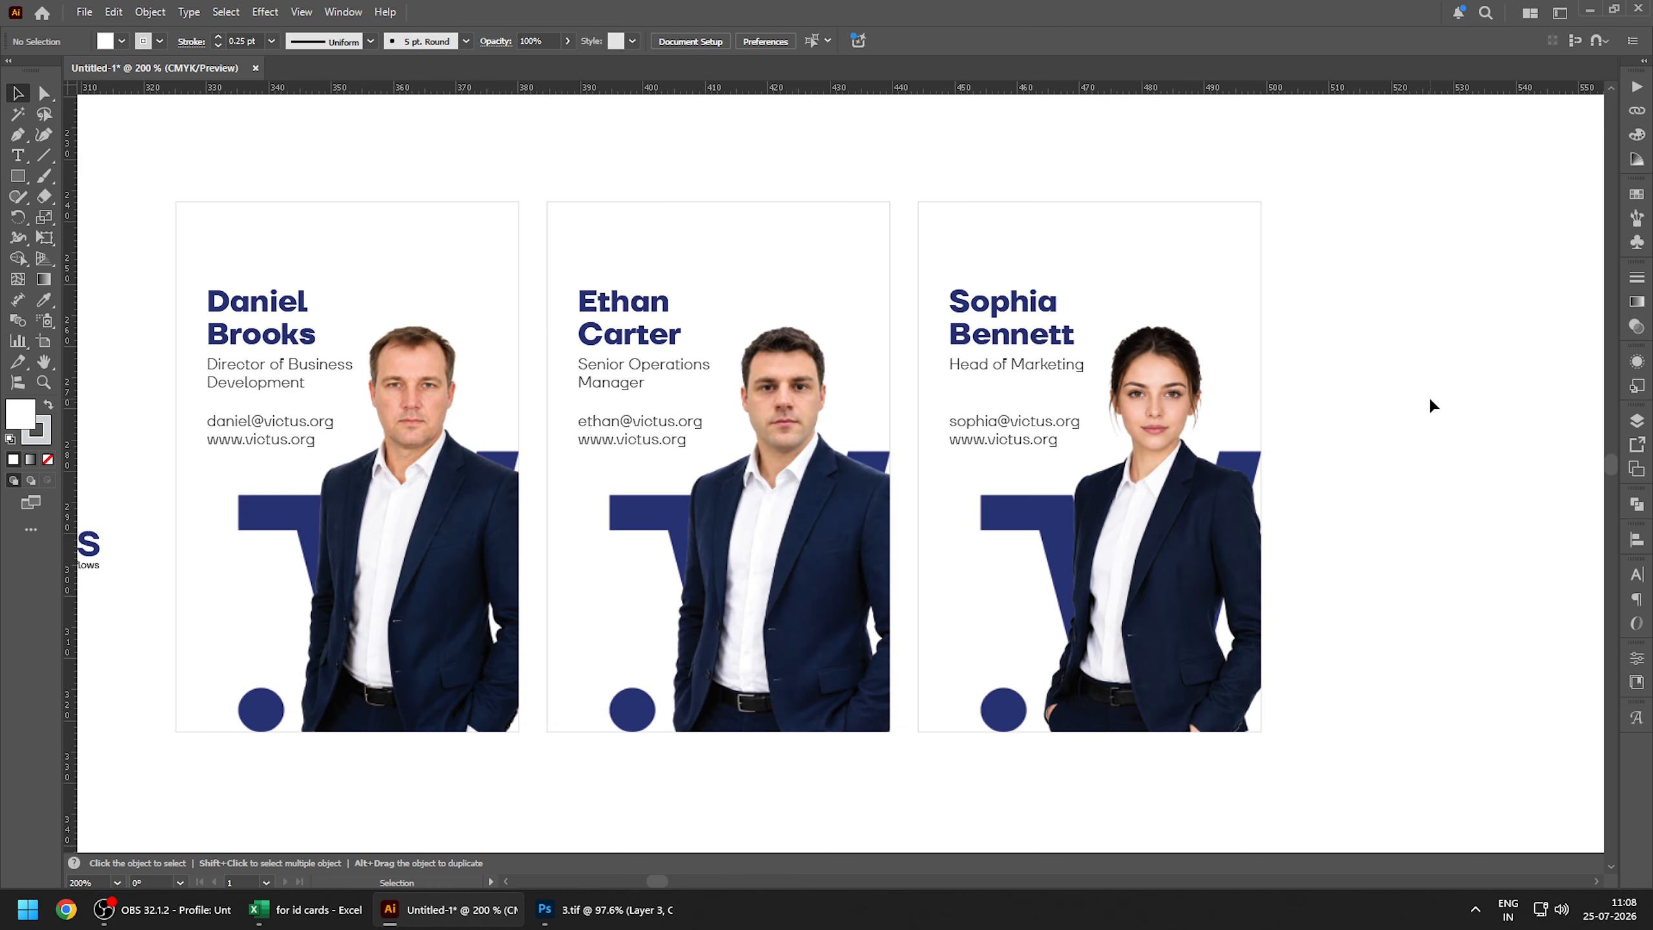
pyautogui.moveTo(1382, 537); pyautogui.dragTo(1341, 516)
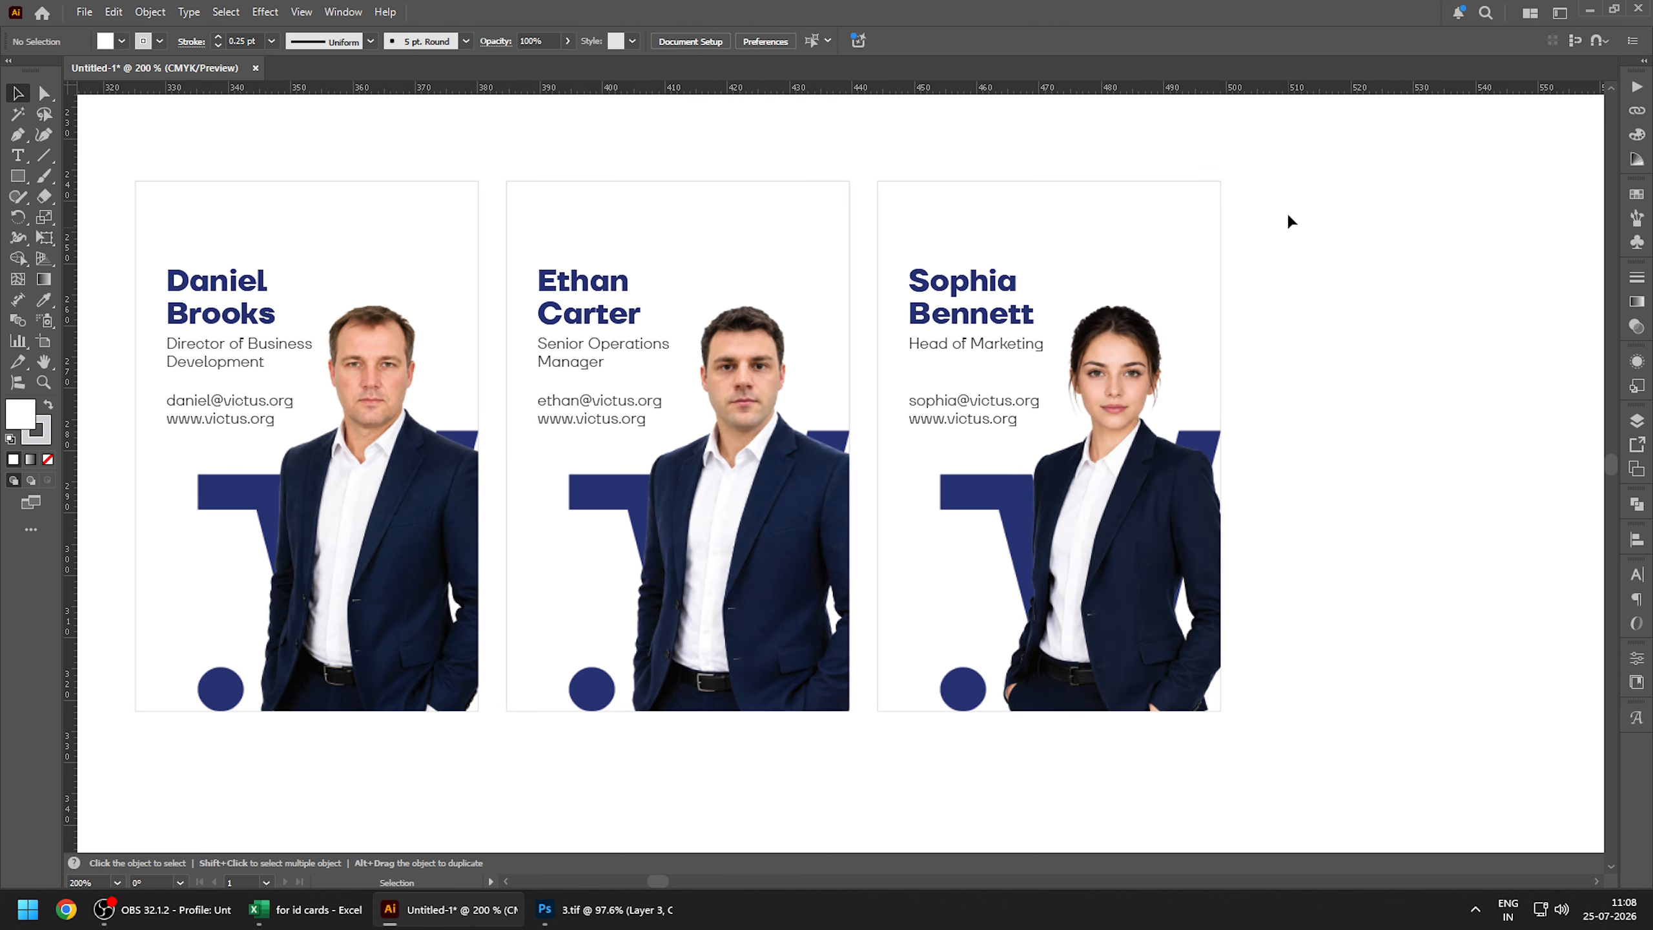
# - Duplicate the whole third card beside it as a fourth card, keeping the same spacing as between the other cards
pyautogui.moveTo(1313, 130); pyautogui.dragTo(886, 759)
pyautogui.moveTo(876, 231); pyautogui.dragTo(1246, 254)
pyautogui.scroll(-1, 1236, 420)
pyautogui.moveTo(1316, 666); pyautogui.dragTo(1305, 362)
pyautogui.click(1321, 719)
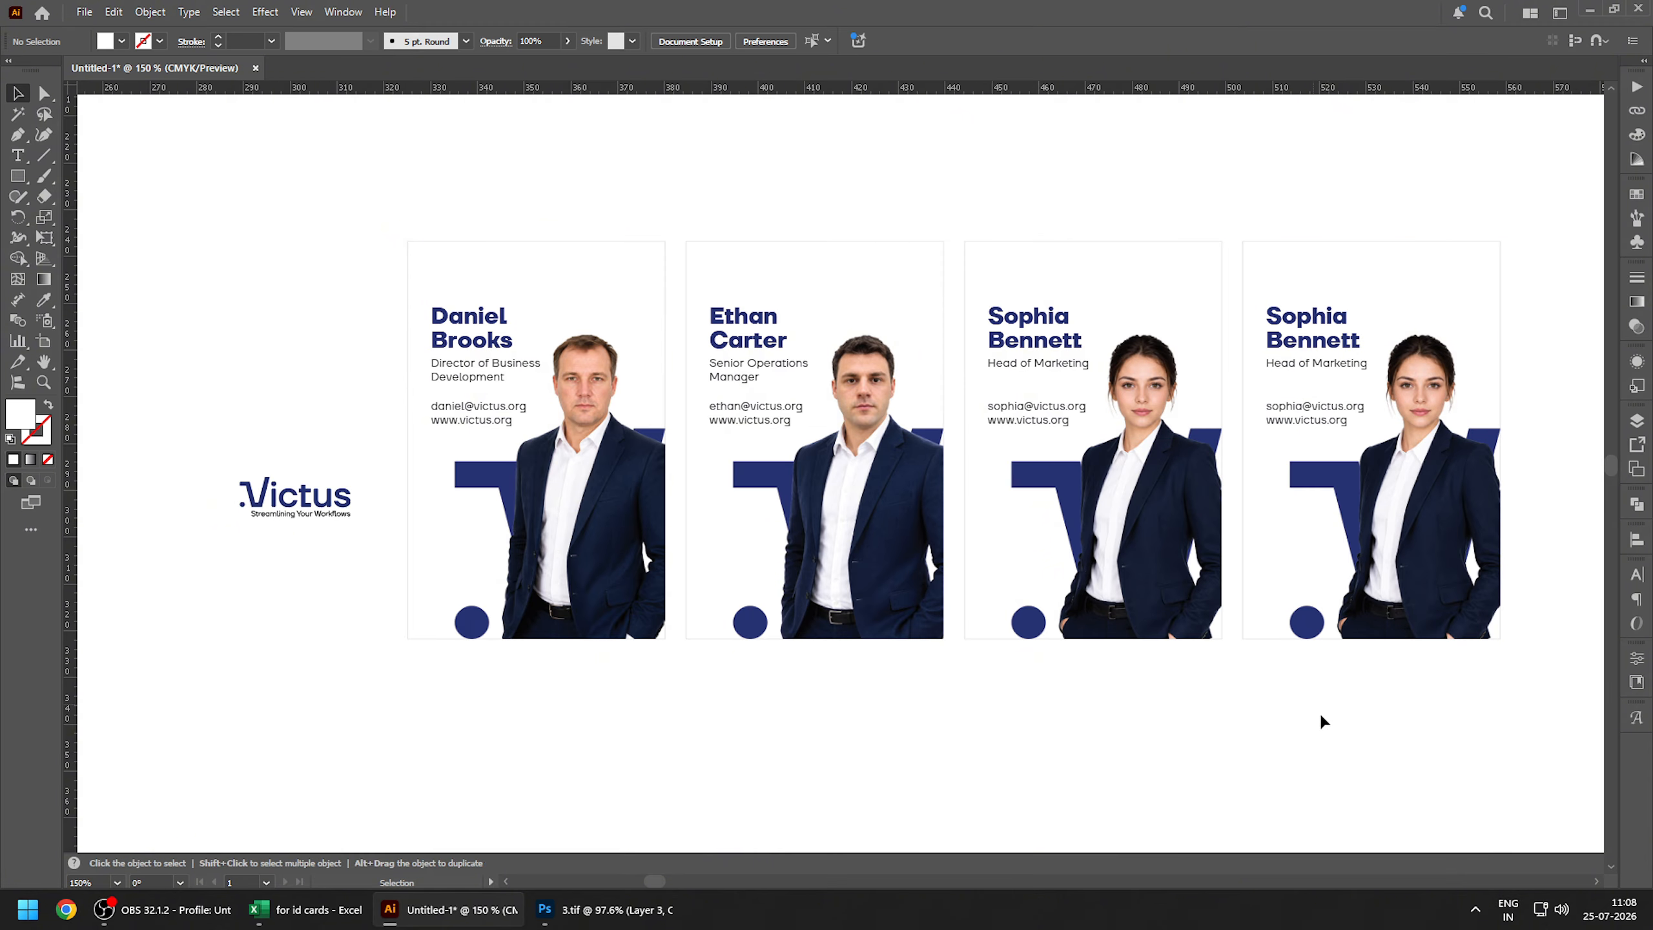
# - Delete the texts and release and remove the portrait image on the fourth card, leaving only the blank card outline
pyautogui.moveTo(1321, 719); pyautogui.dragTo(1078, 729)
pyautogui.moveTo(1298, 252); pyautogui.dragTo(1097, 480)
pyautogui.keyDown('shift'); pyautogui.click(1176, 558); pyautogui.keyUp('shift')
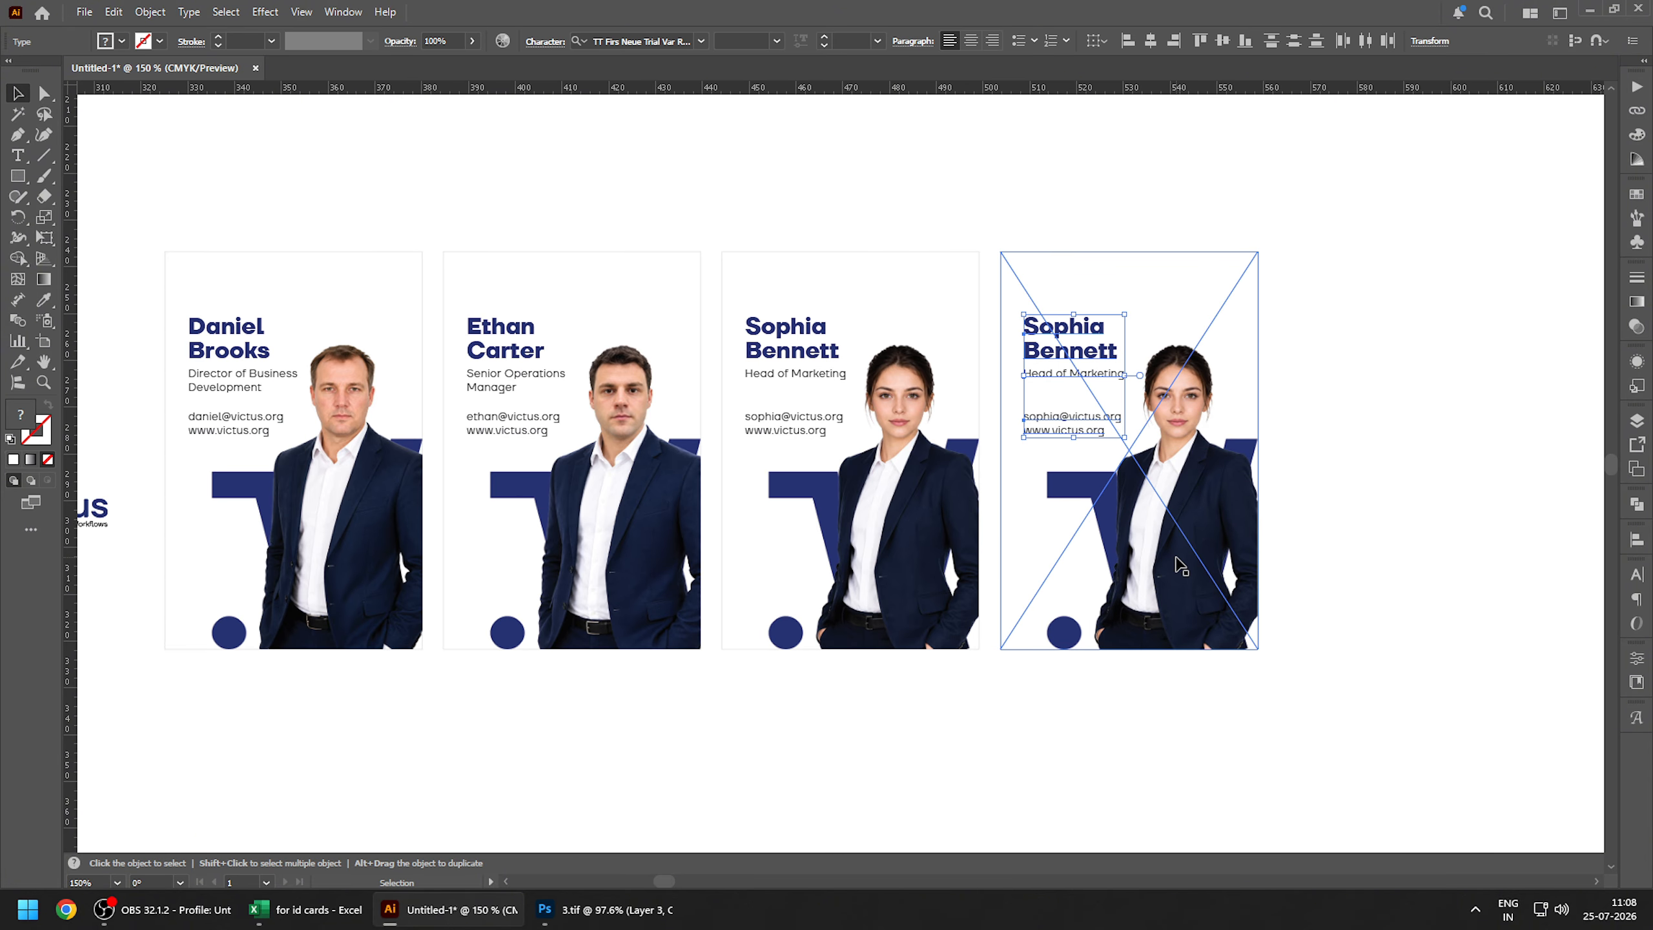
pyautogui.press('Delete')
pyautogui.rightClick(1174, 563)
pyautogui.click(1224, 307)
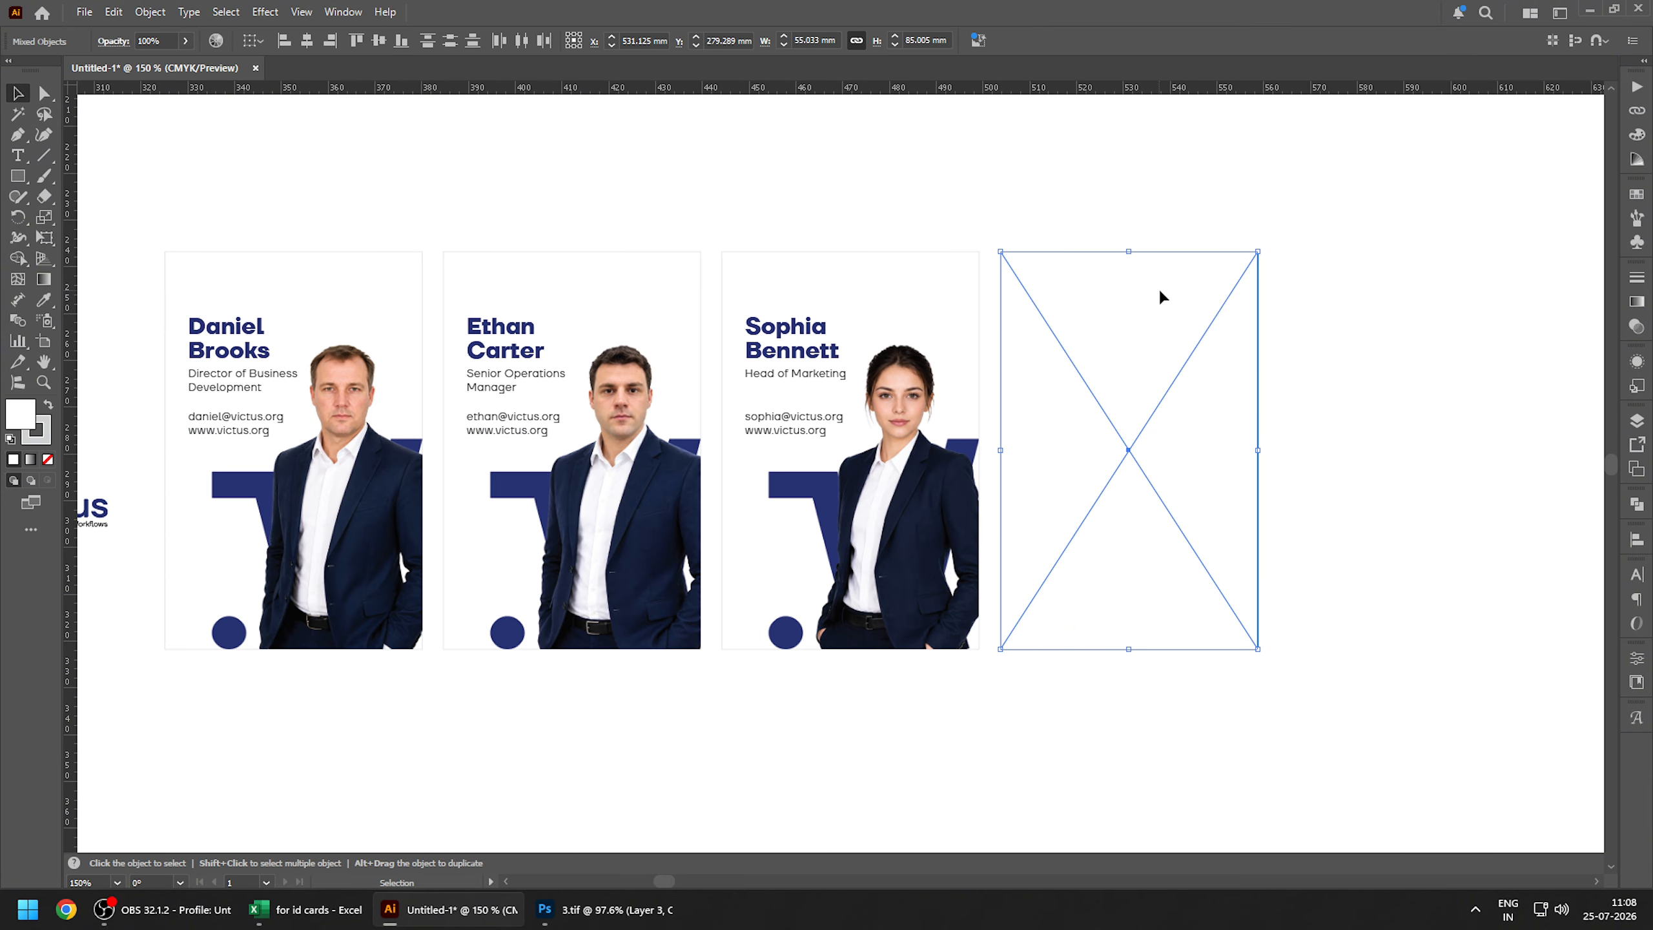
pyautogui.click(1328, 309)
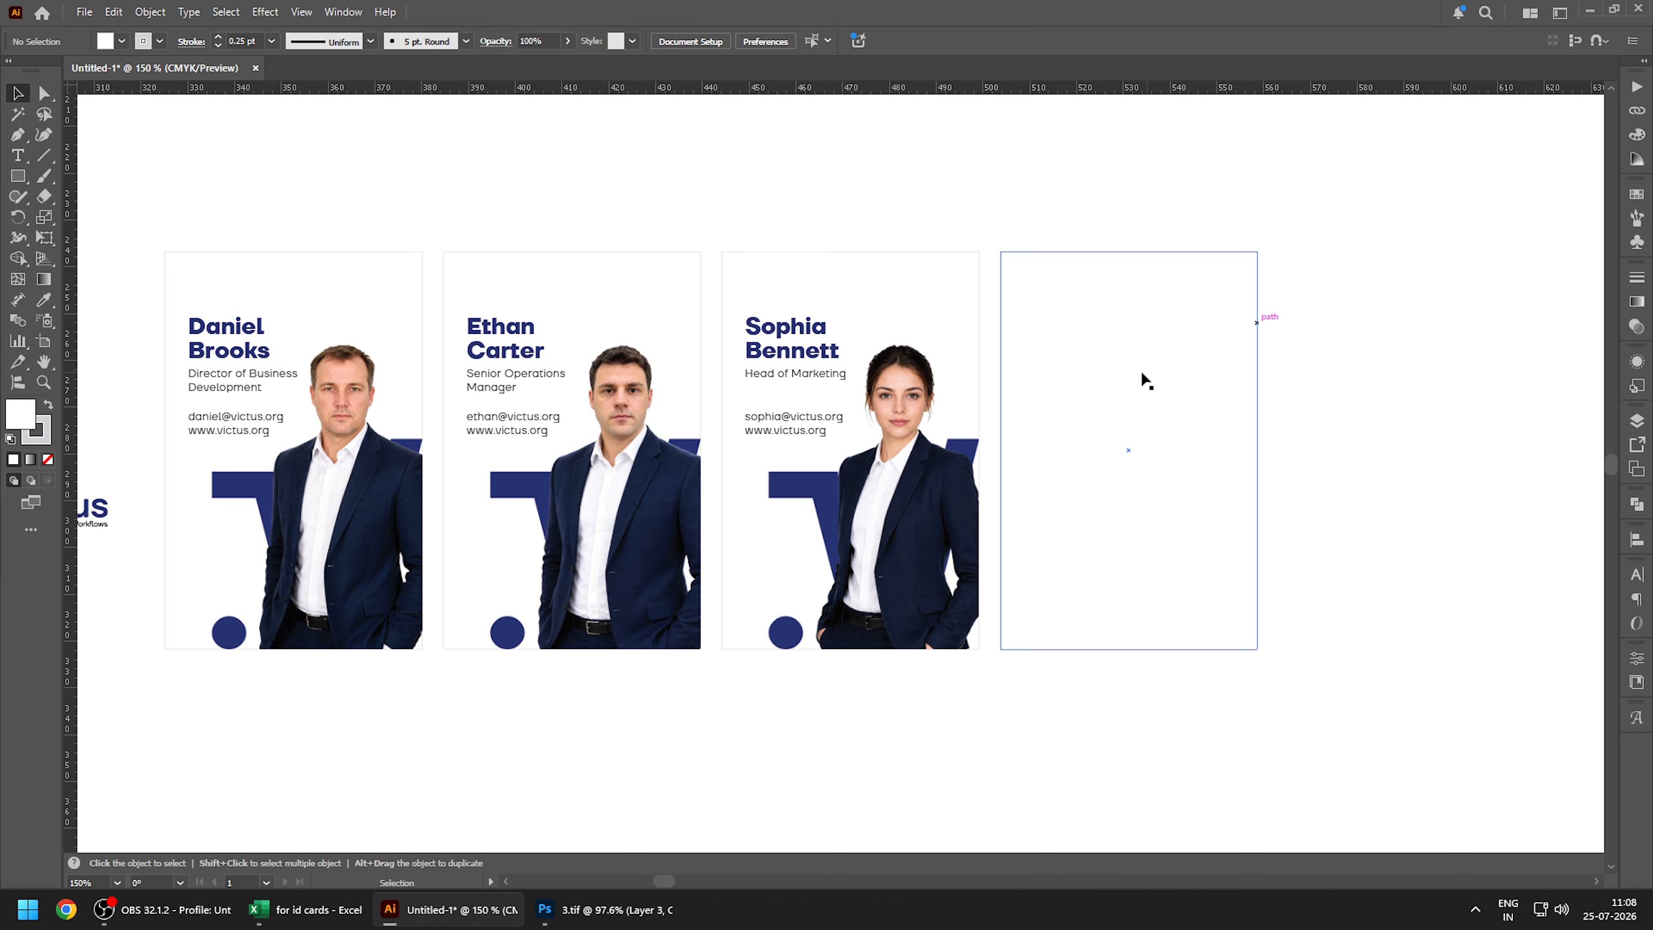
# - Copy the Victus logo with its tagline and paste it onto the blank fourth card in front of the background
pyautogui.moveTo(830, 514); pyautogui.dragTo(1110, 482)
pyautogui.moveTo(384, 492); pyautogui.dragTo(937, 635)
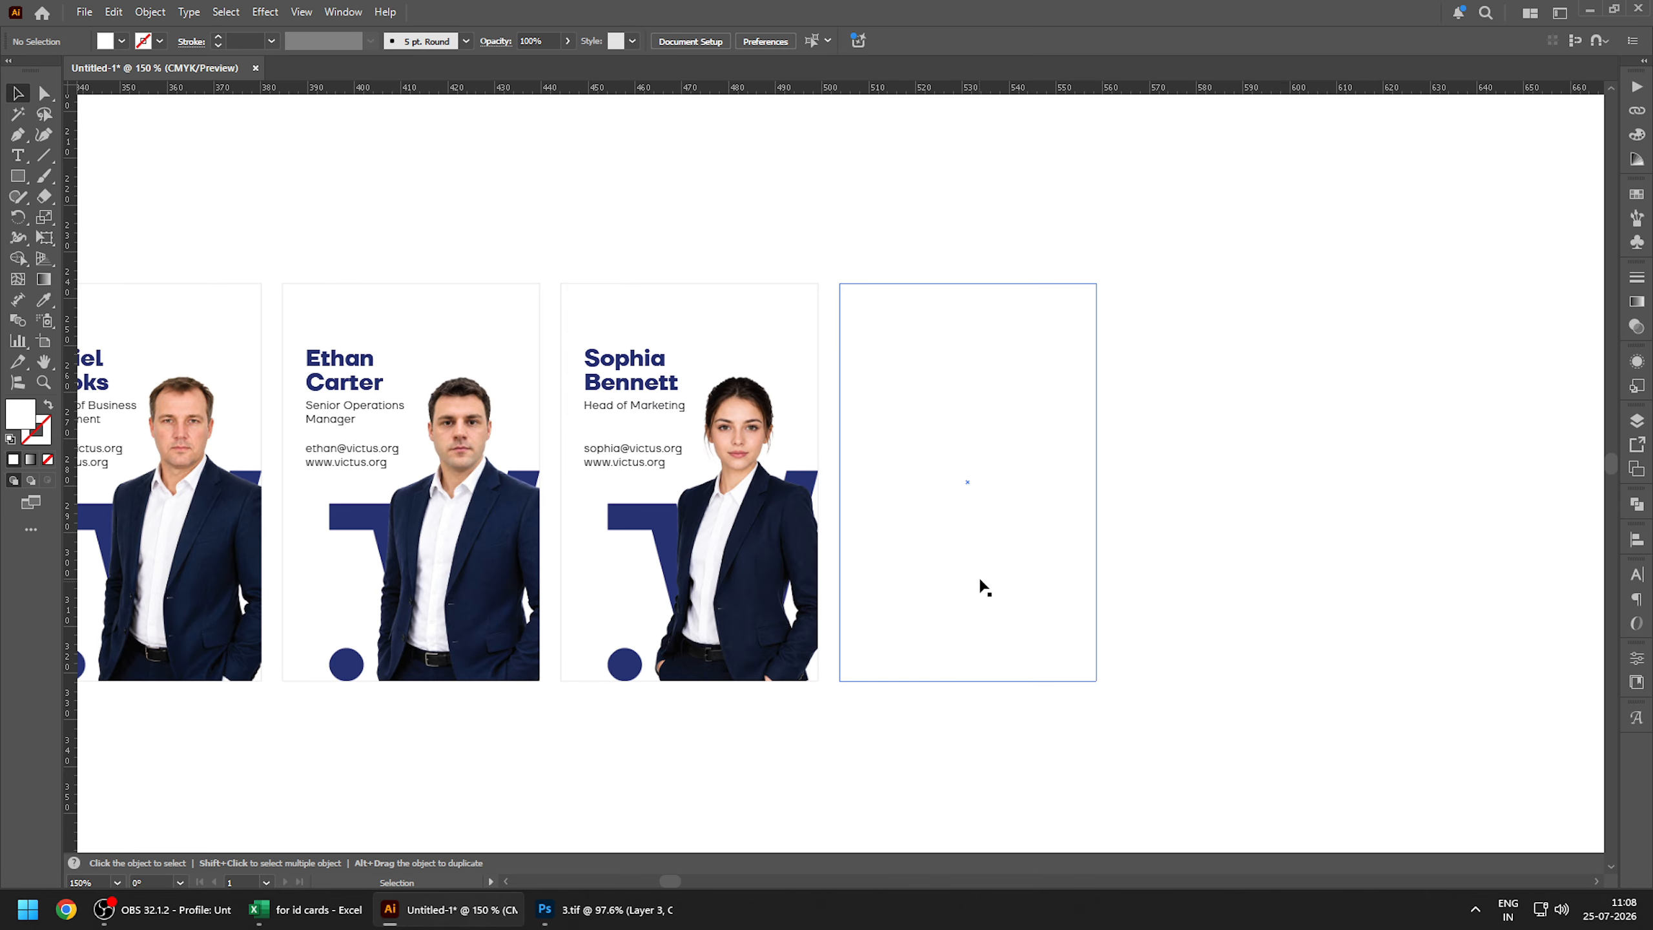
pyautogui.hotkey('ctrl', 'v')
pyautogui.scroll(1, 965, 575)
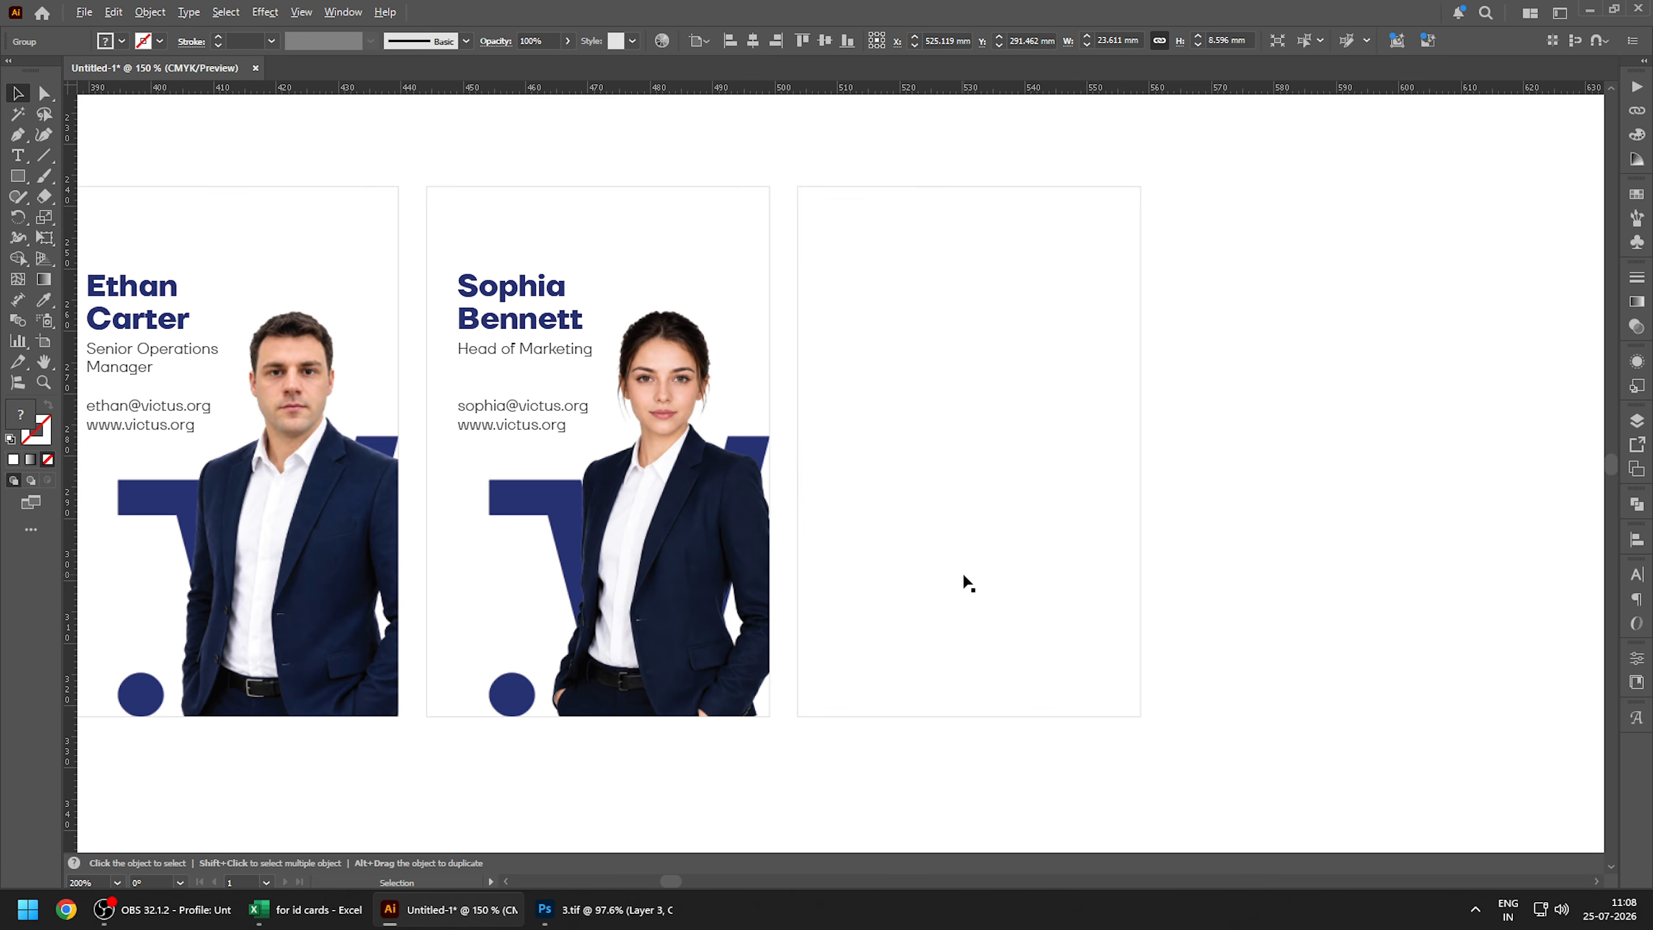
pyautogui.hotkey('ctrl', 'z')
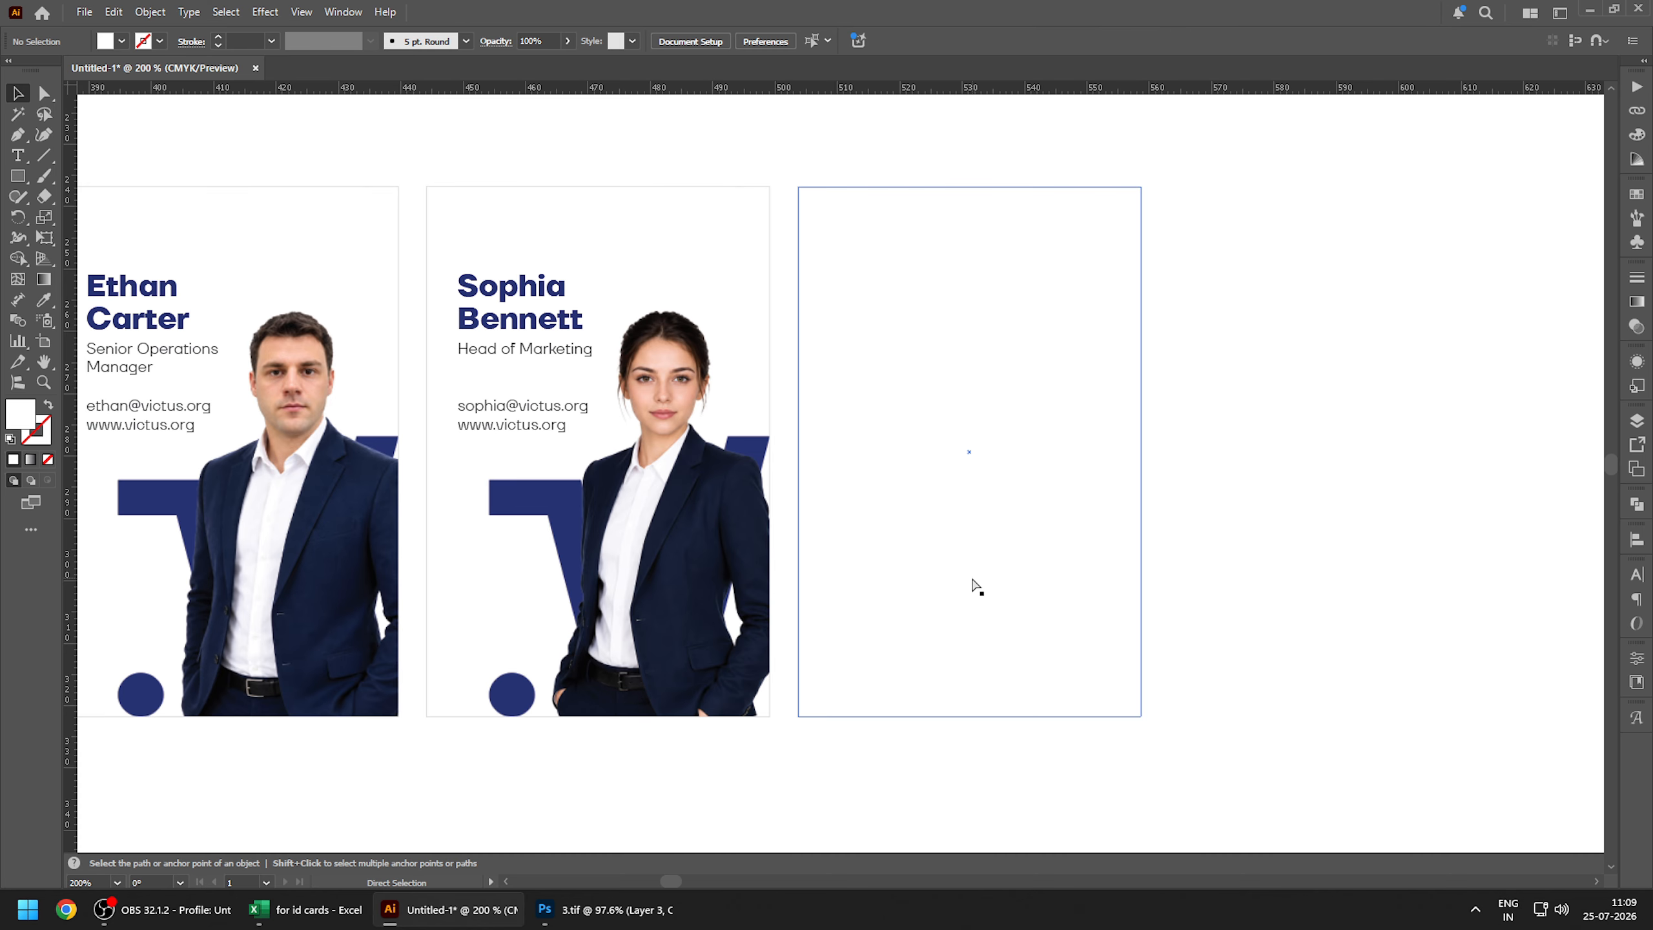
pyautogui.hotkey('ctrl', 'v')
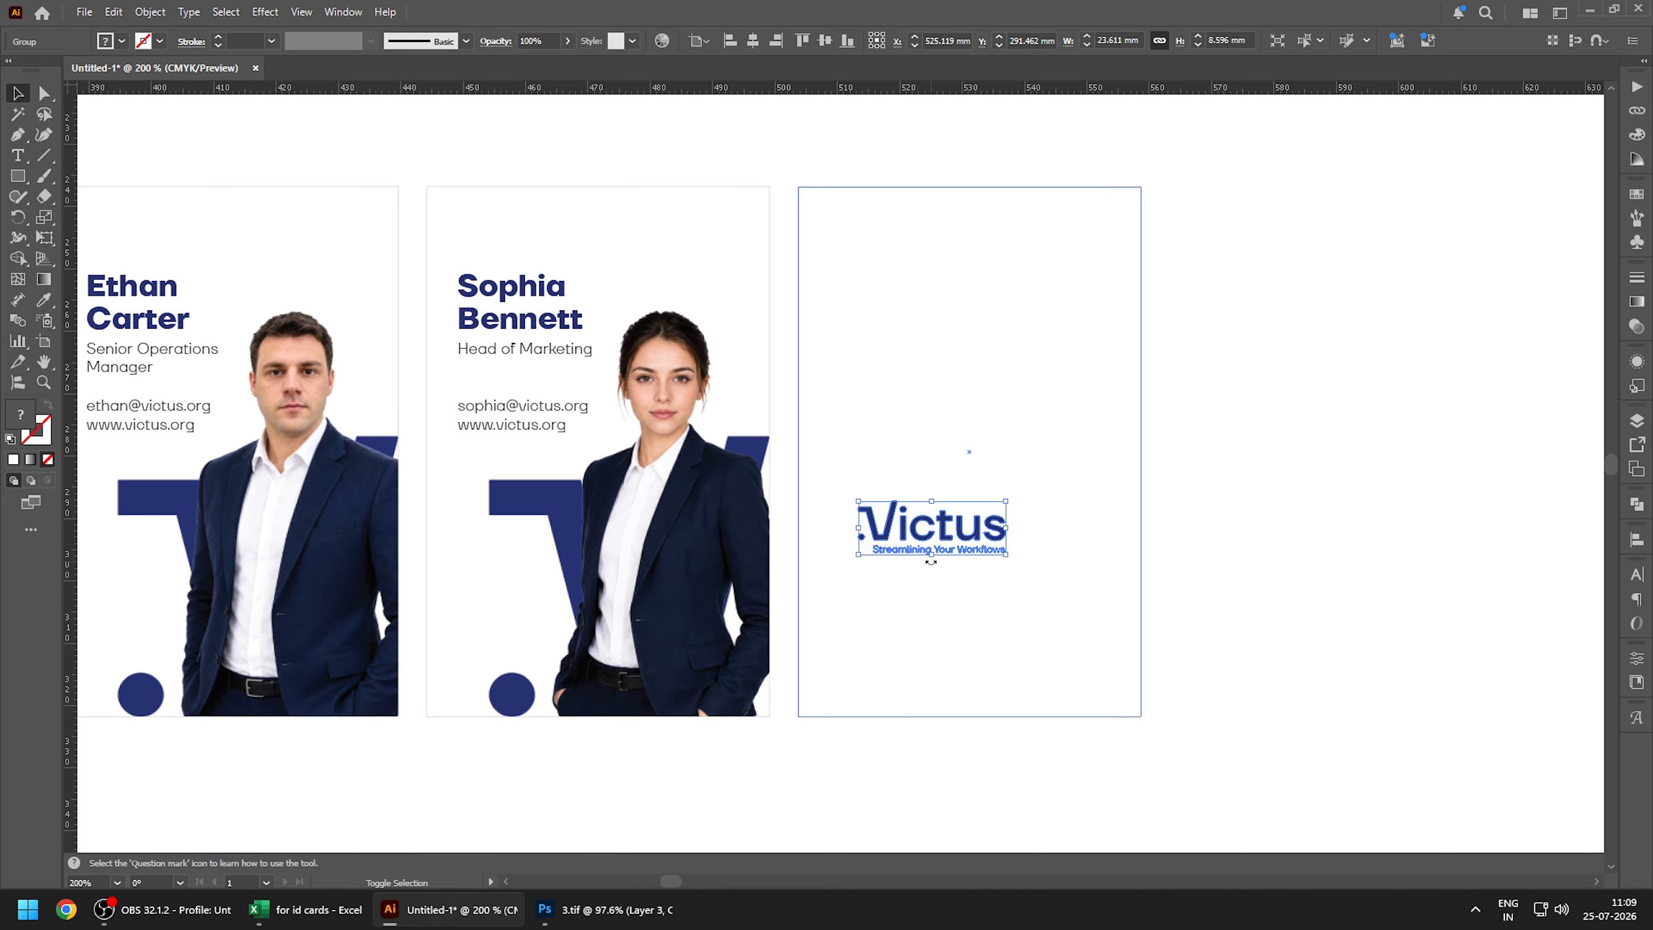
# - Rotate the pasted logo 90° counterclockwise, enlarge it to about 19 x 53 mm and move it near the blank card's right edge
pyautogui.moveTo(930, 561); pyautogui.dragTo(1038, 548)
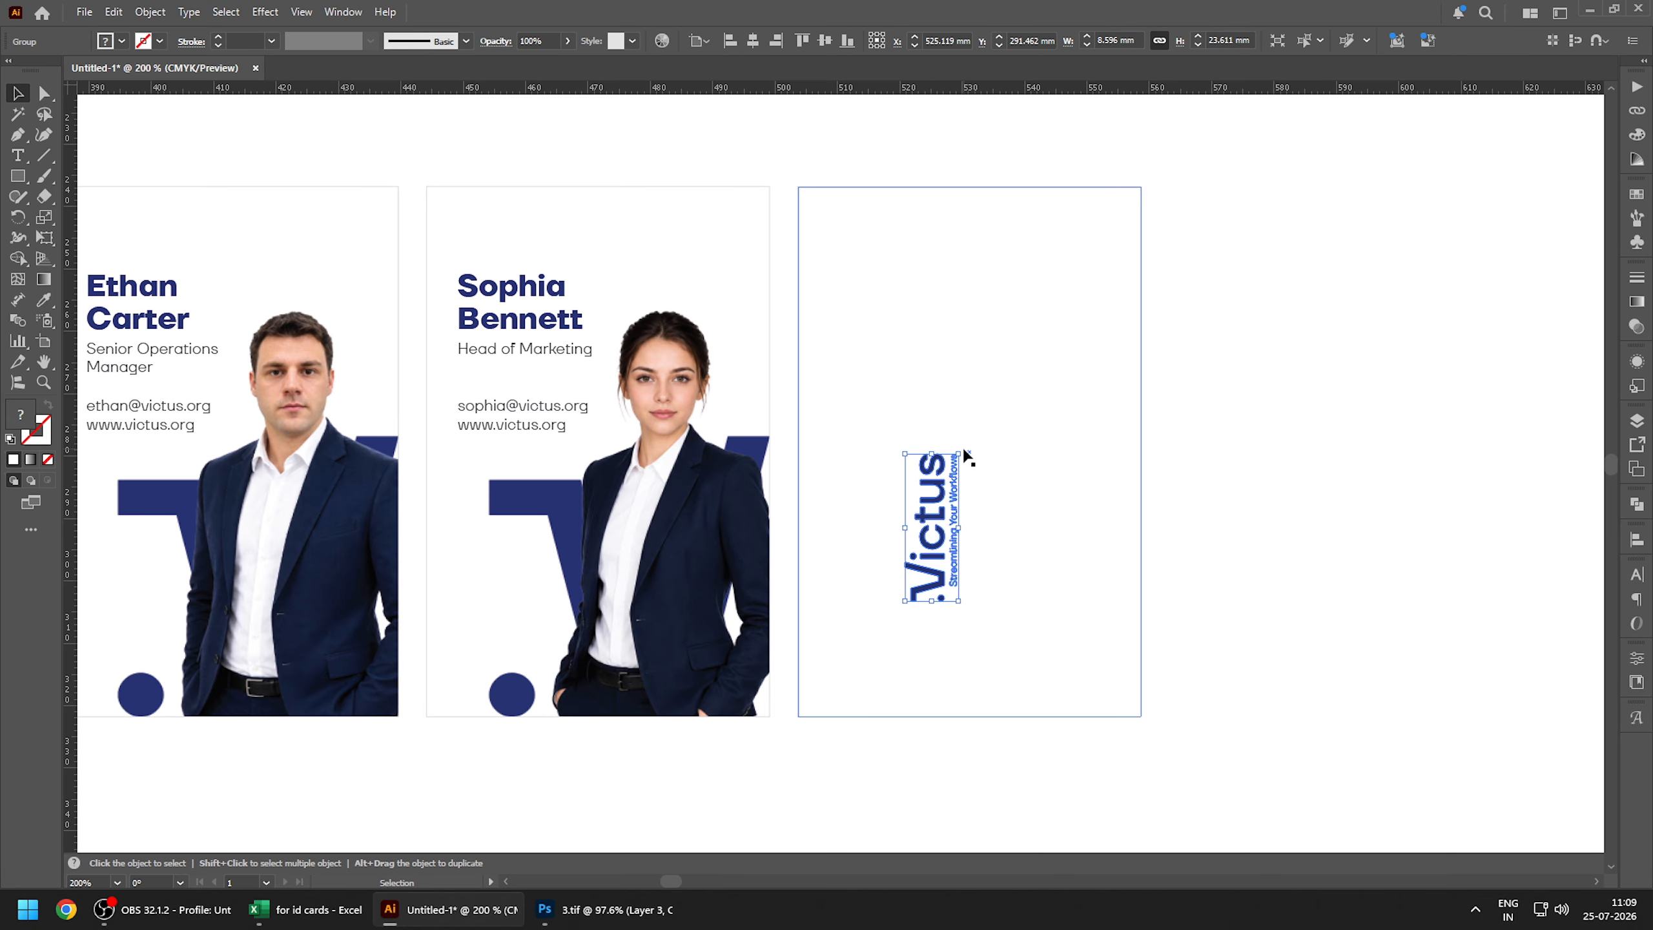
pyautogui.moveTo(965, 455); pyautogui.dragTo(1113, 317)
pyautogui.moveTo(1001, 575); pyautogui.dragTo(1081, 572)
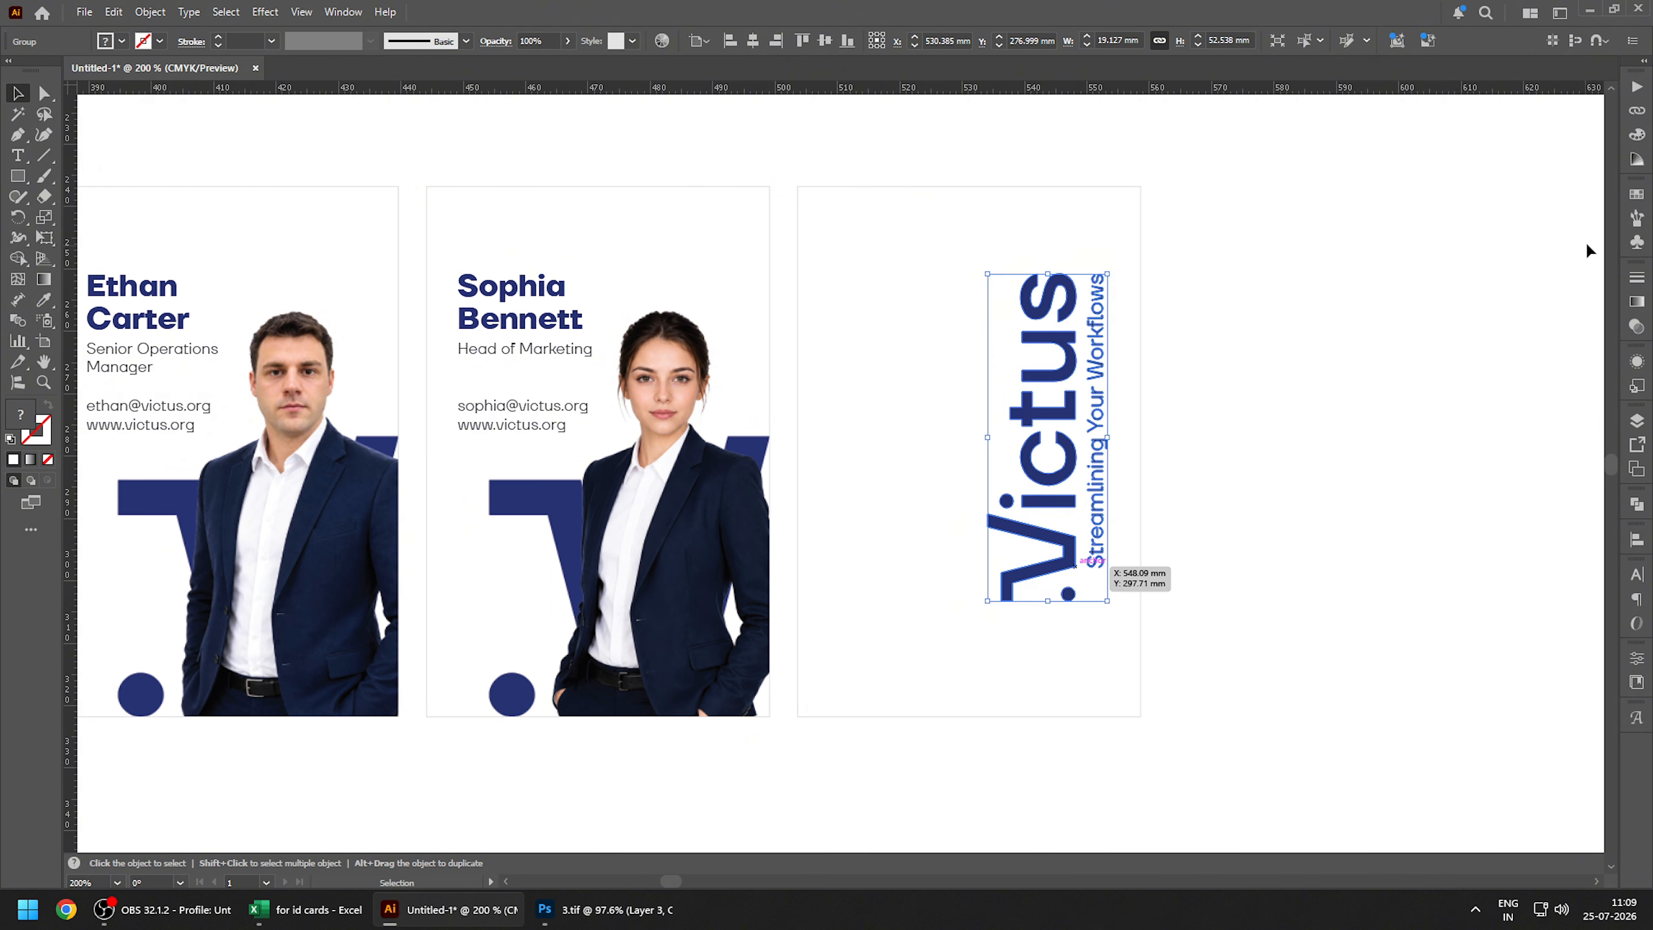
# - Fill the vertical Victus logo with the very light grey swatch and deselect it
pyautogui.click(1637, 193)
pyautogui.click(1554, 353)
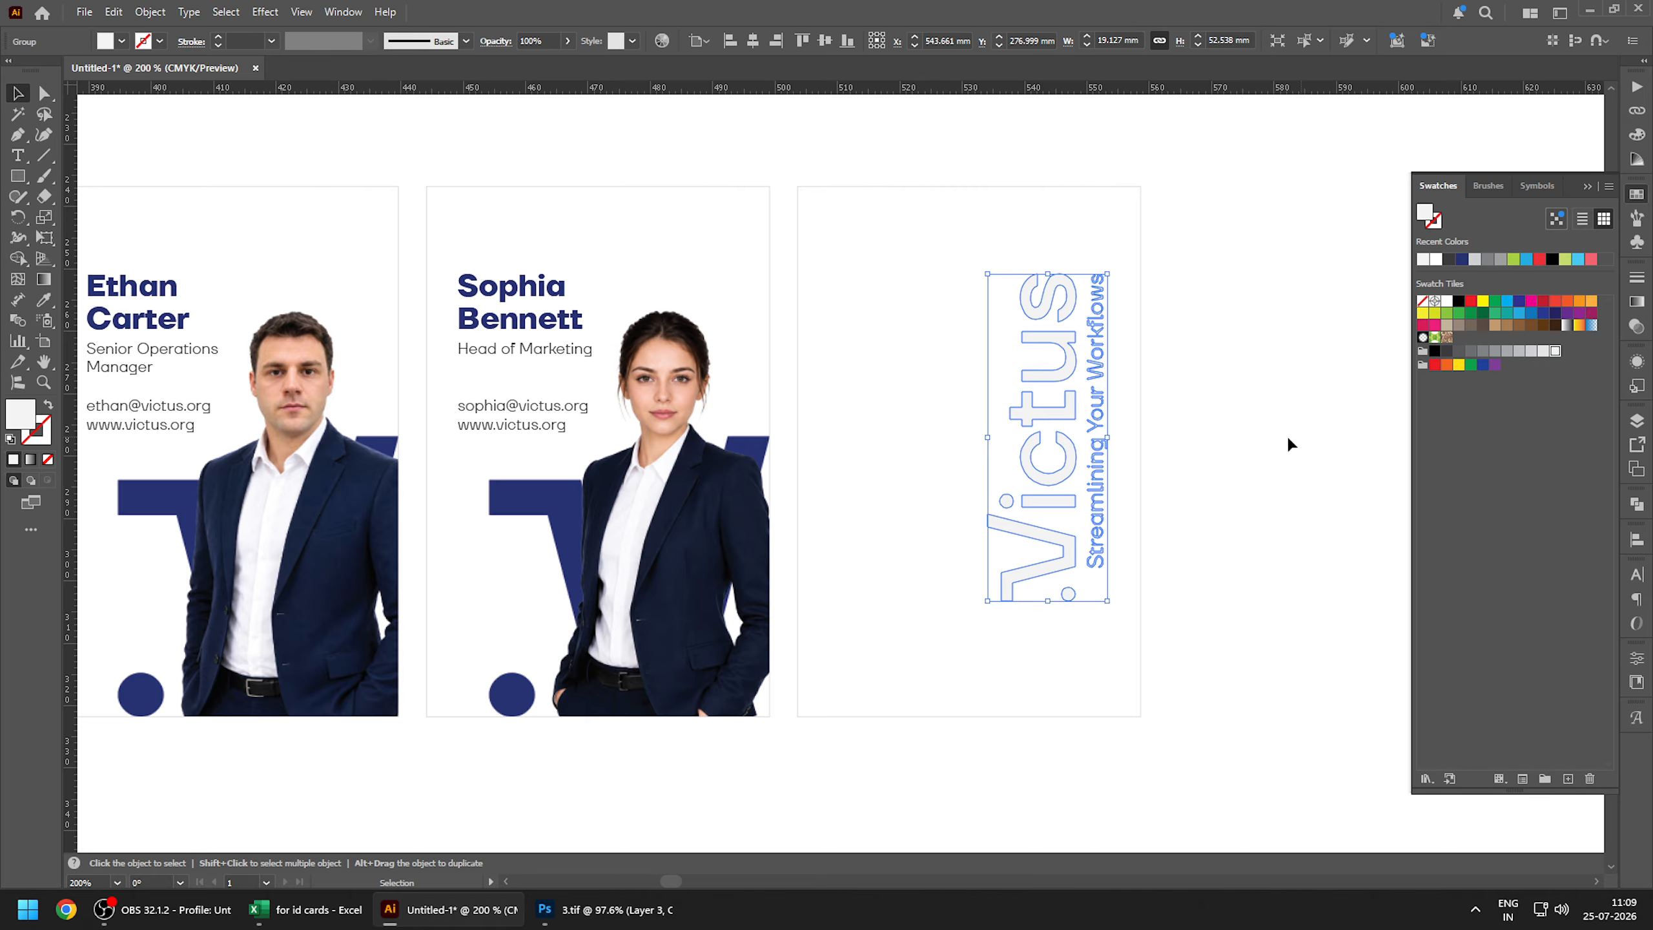
pyautogui.click(1278, 445)
pyautogui.click(1588, 187)
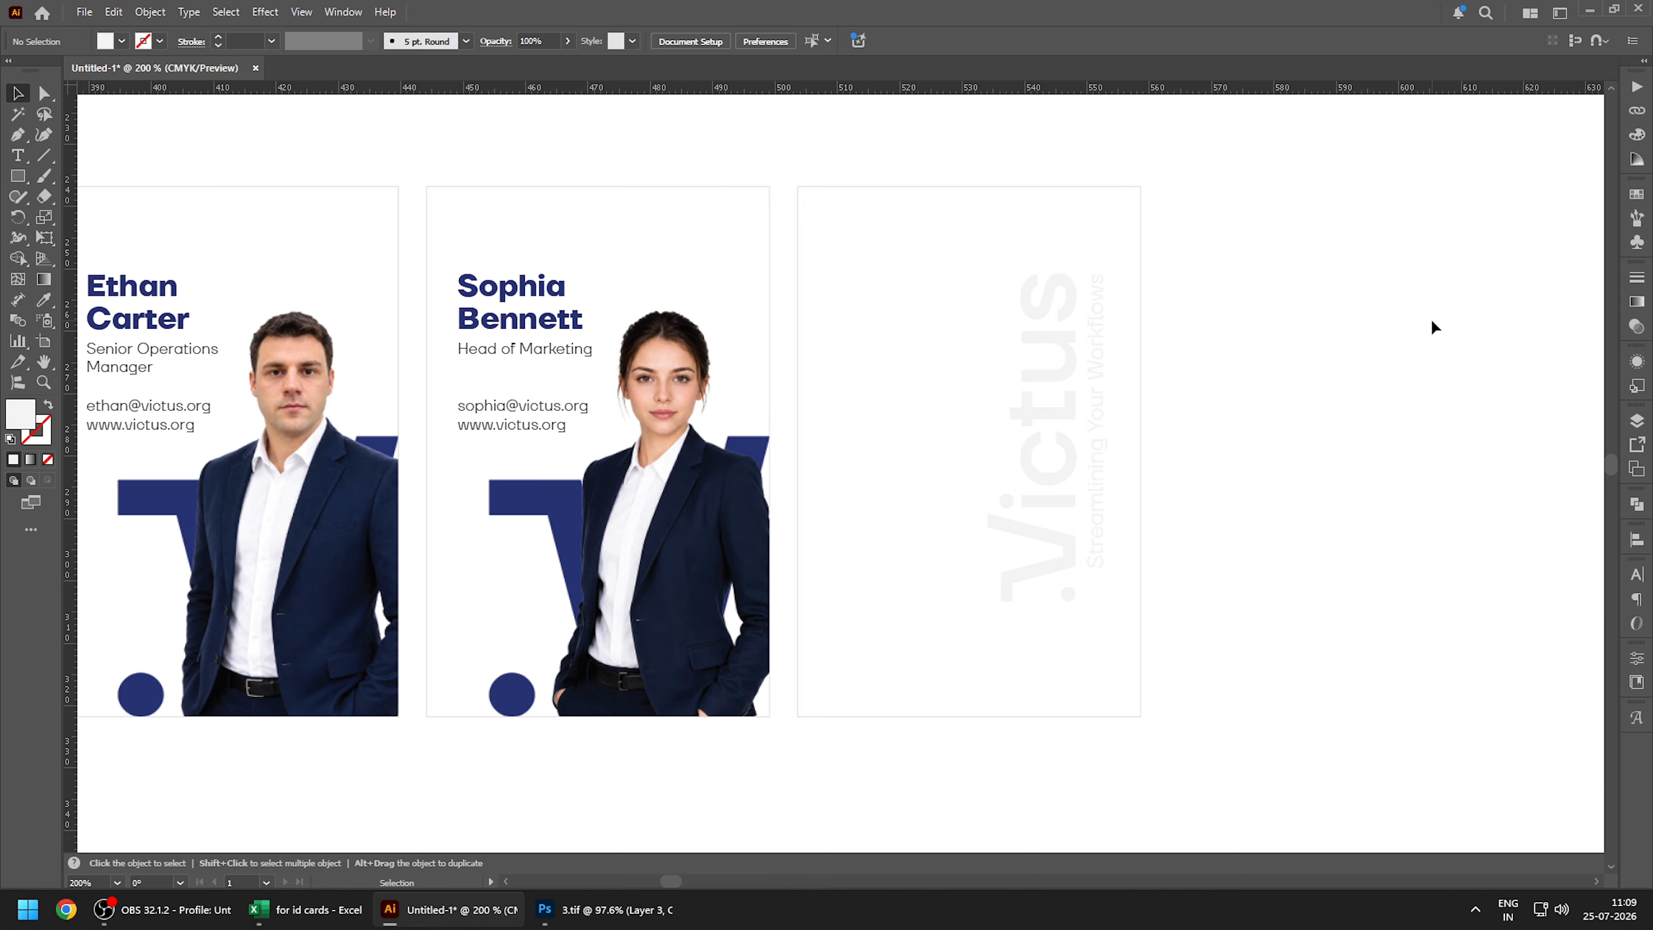
# - Copy the third card's e-mail and website text to the blank card's lower area and send the card rectangle behind it
pyautogui.press('space')
pyautogui.moveTo(528, 495); pyautogui.dragTo(859, 472)
pyautogui.click(842, 403)
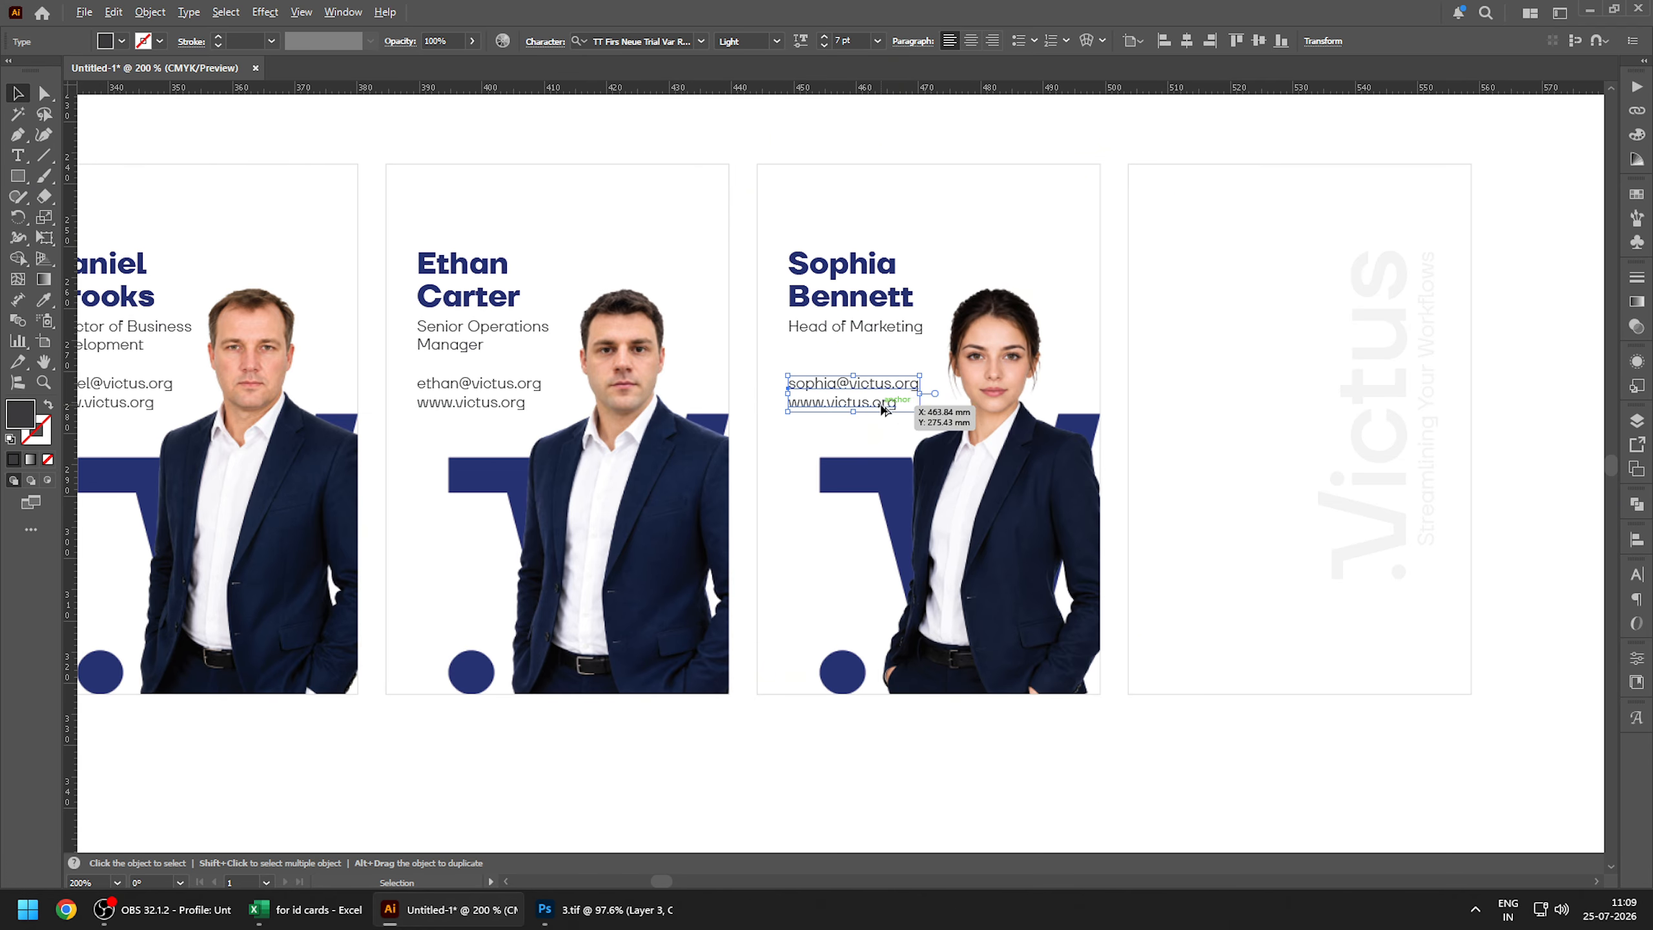
pyautogui.moveTo(880, 401); pyautogui.dragTo(1046, 667)
pyautogui.press('space')
pyautogui.scroll(1, 1046, 666)
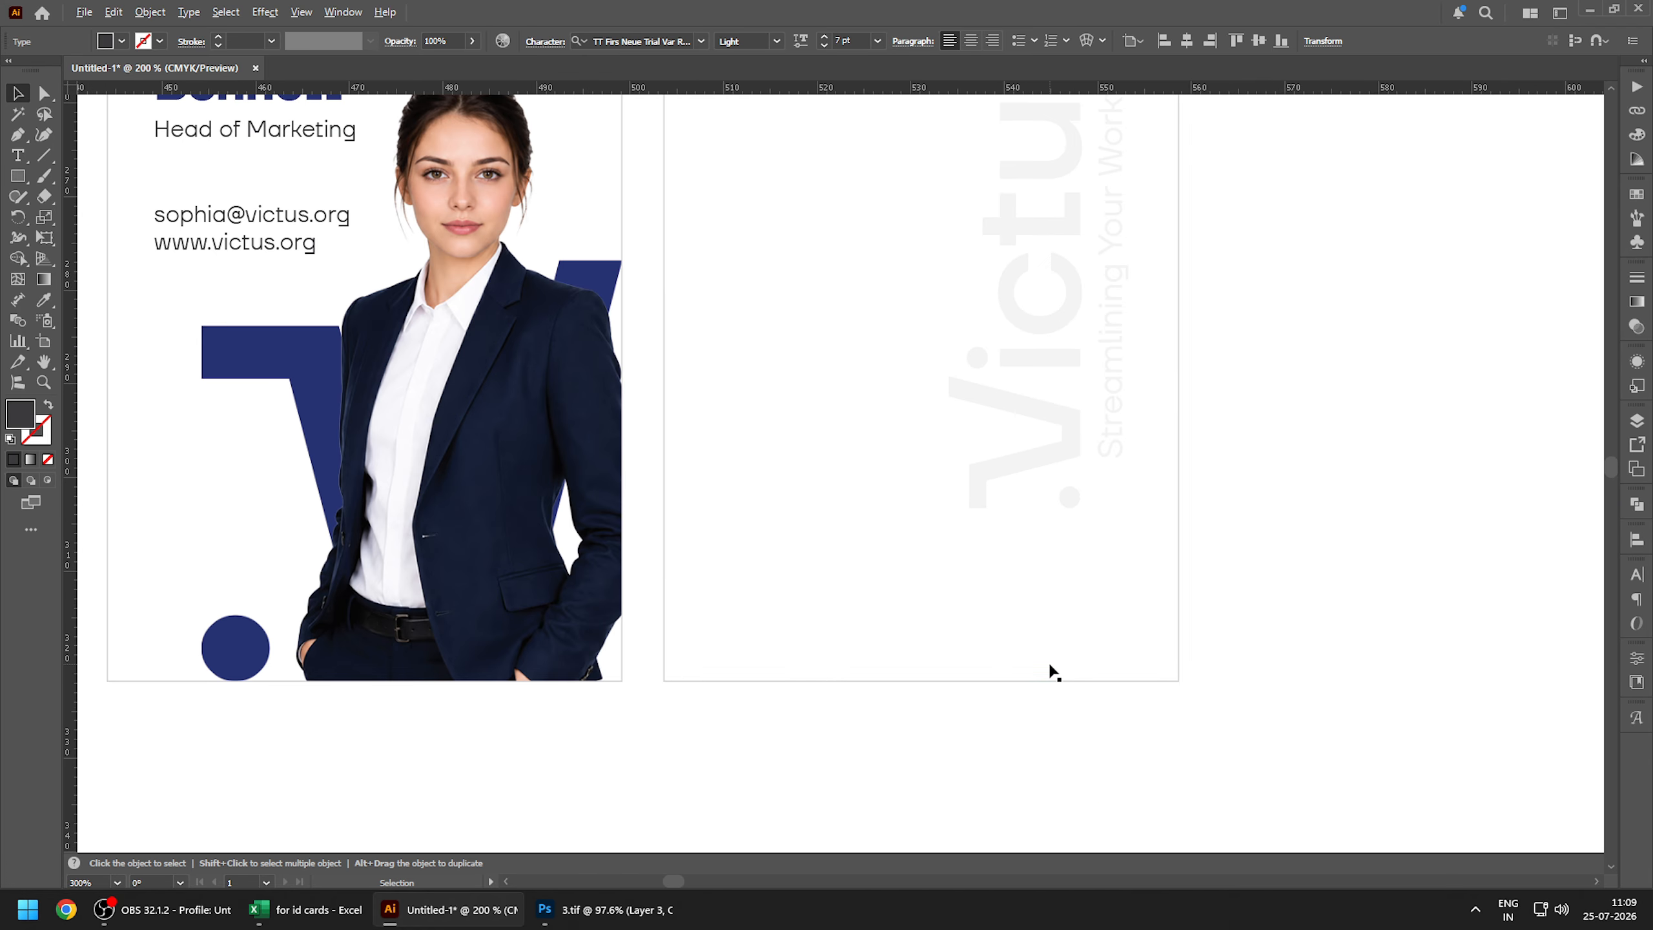
pyautogui.click(1045, 661)
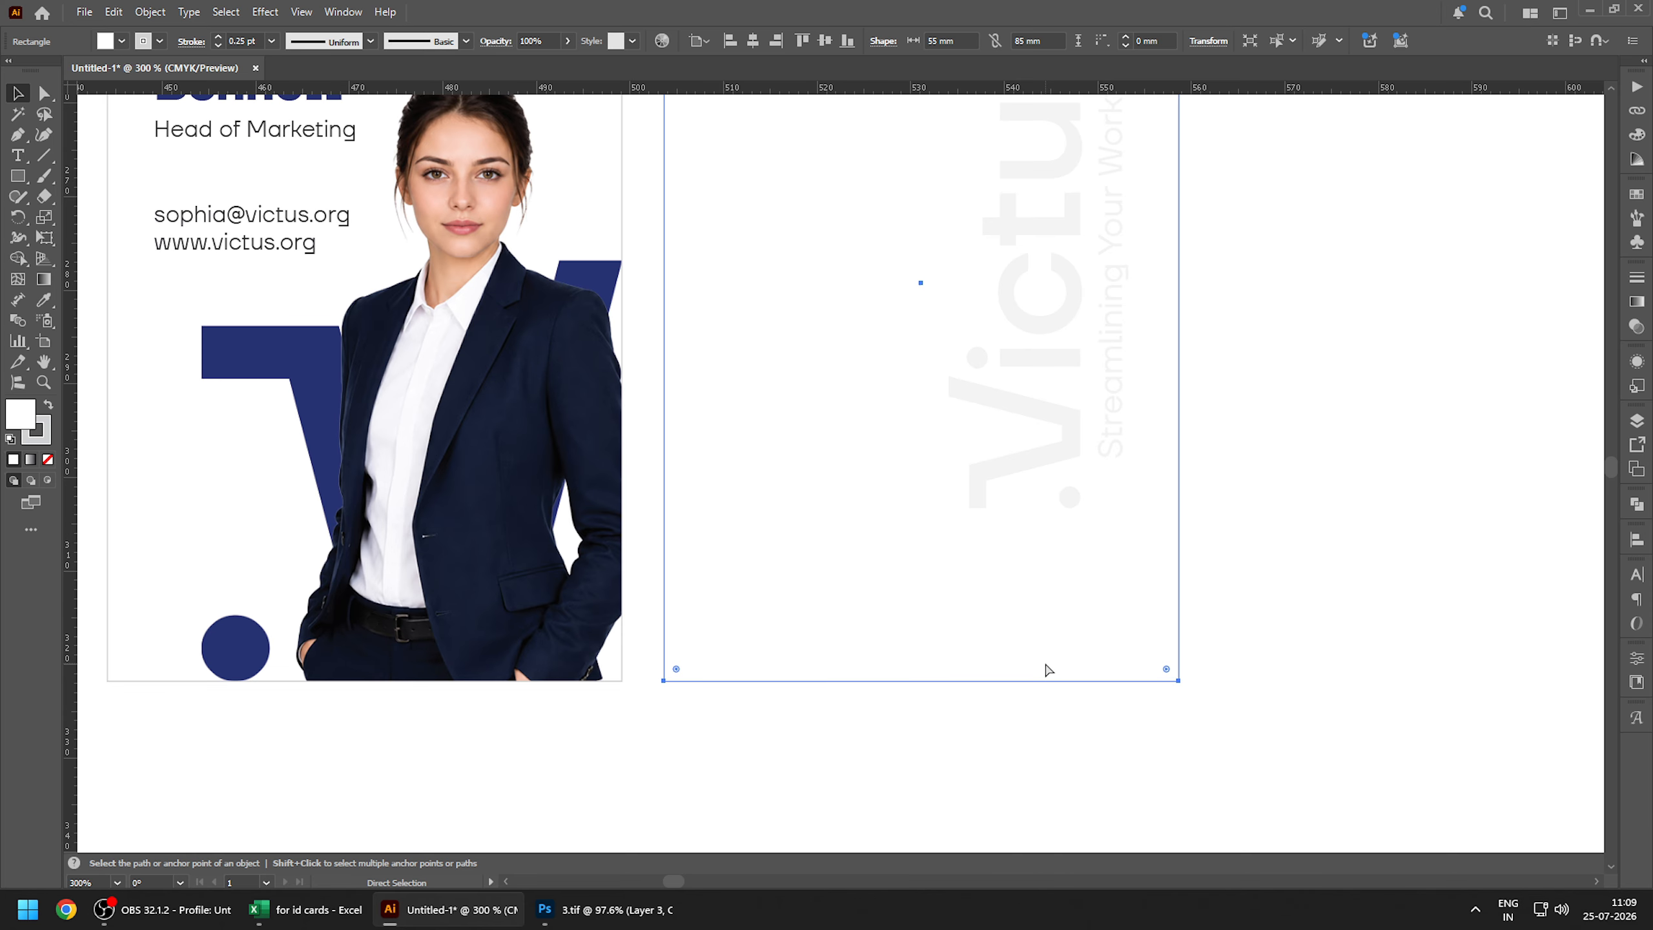
pyautogui.scroll(1, 932, 645)
pyautogui.press('t')
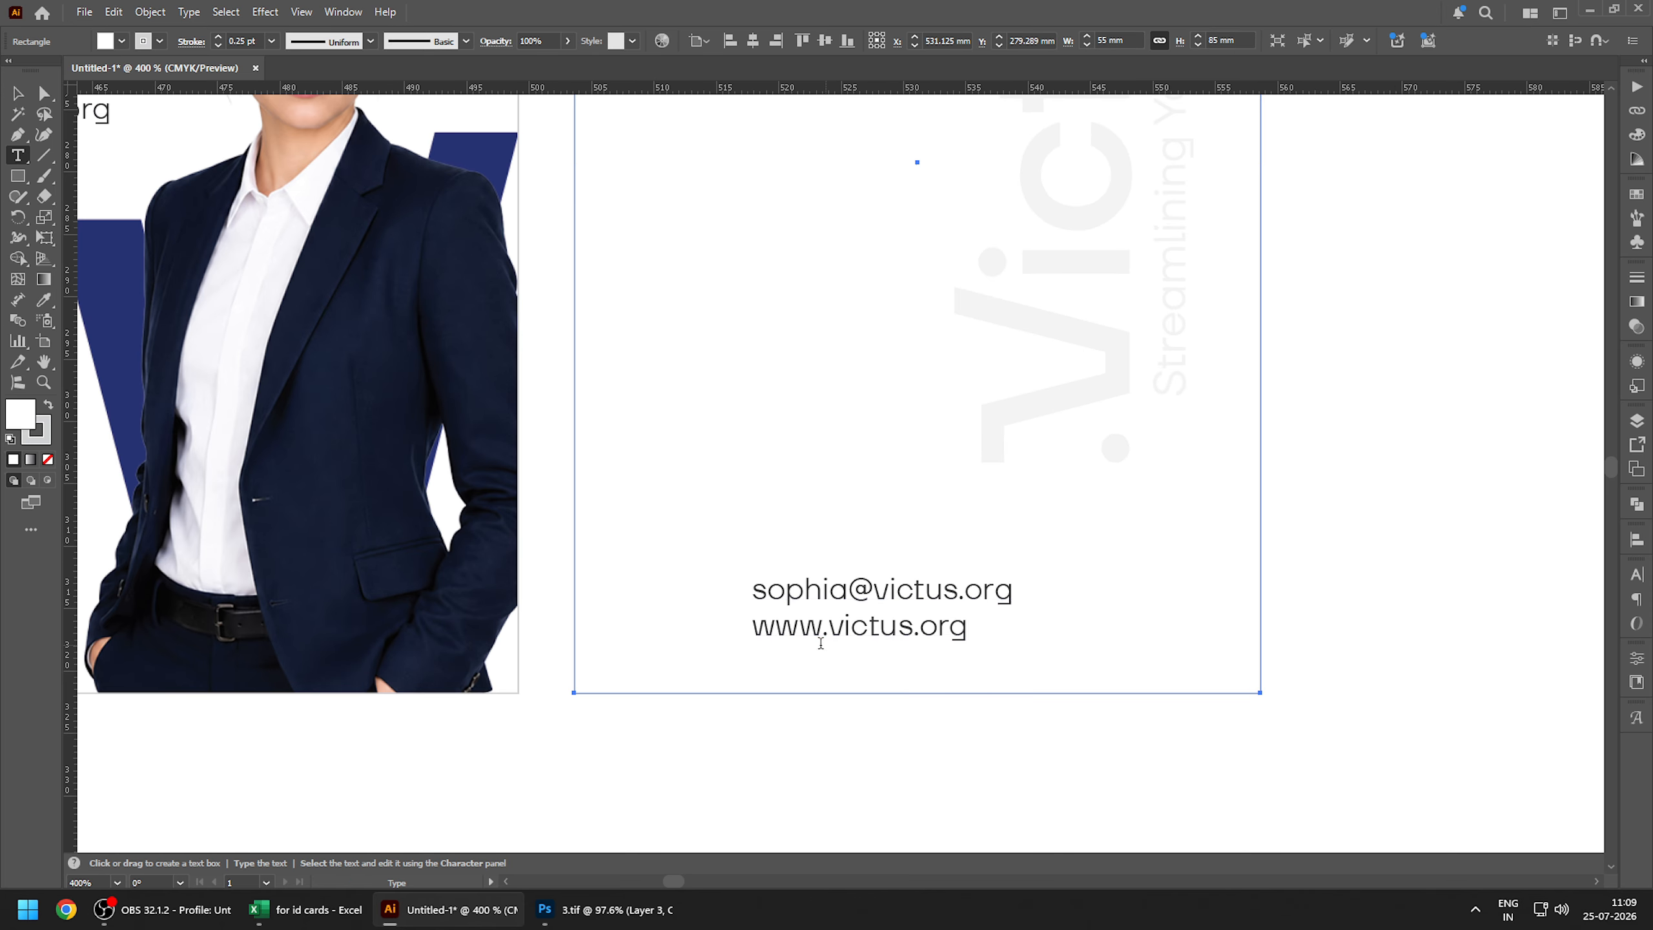
pyautogui.moveTo(759, 629); pyautogui.dragTo(705, 559)
pyautogui.press('BackSpace')
pyautogui.press('Escape')
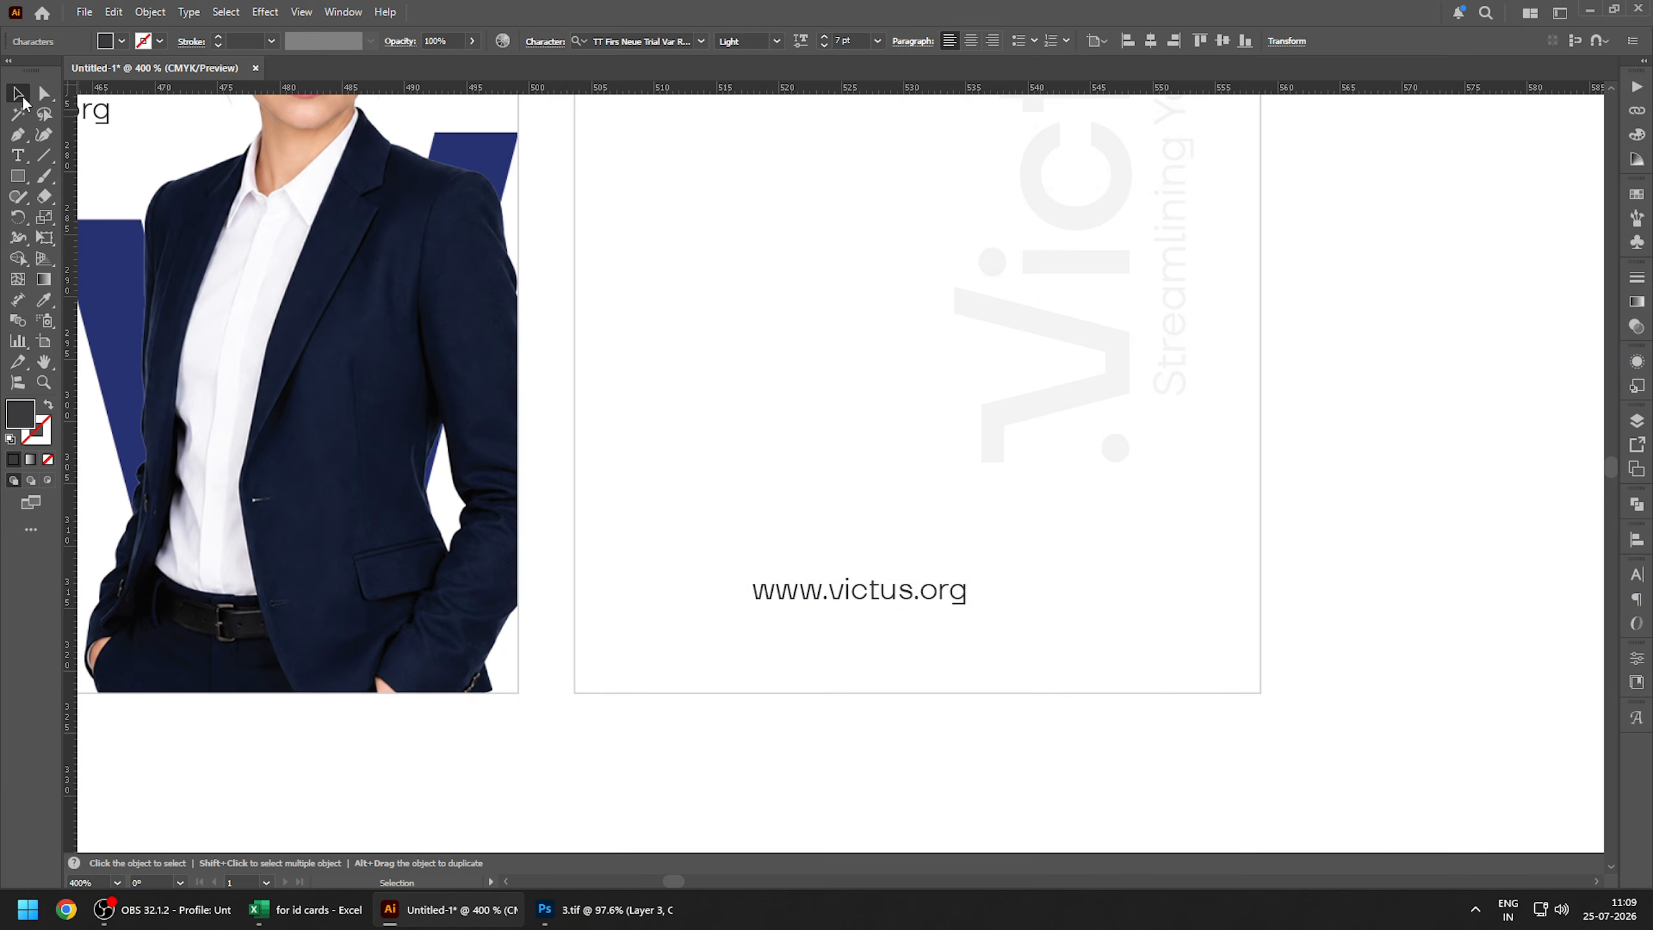
pyautogui.keyDown('shift'); pyautogui.click(1081, 602); pyautogui.keyUp('shift')
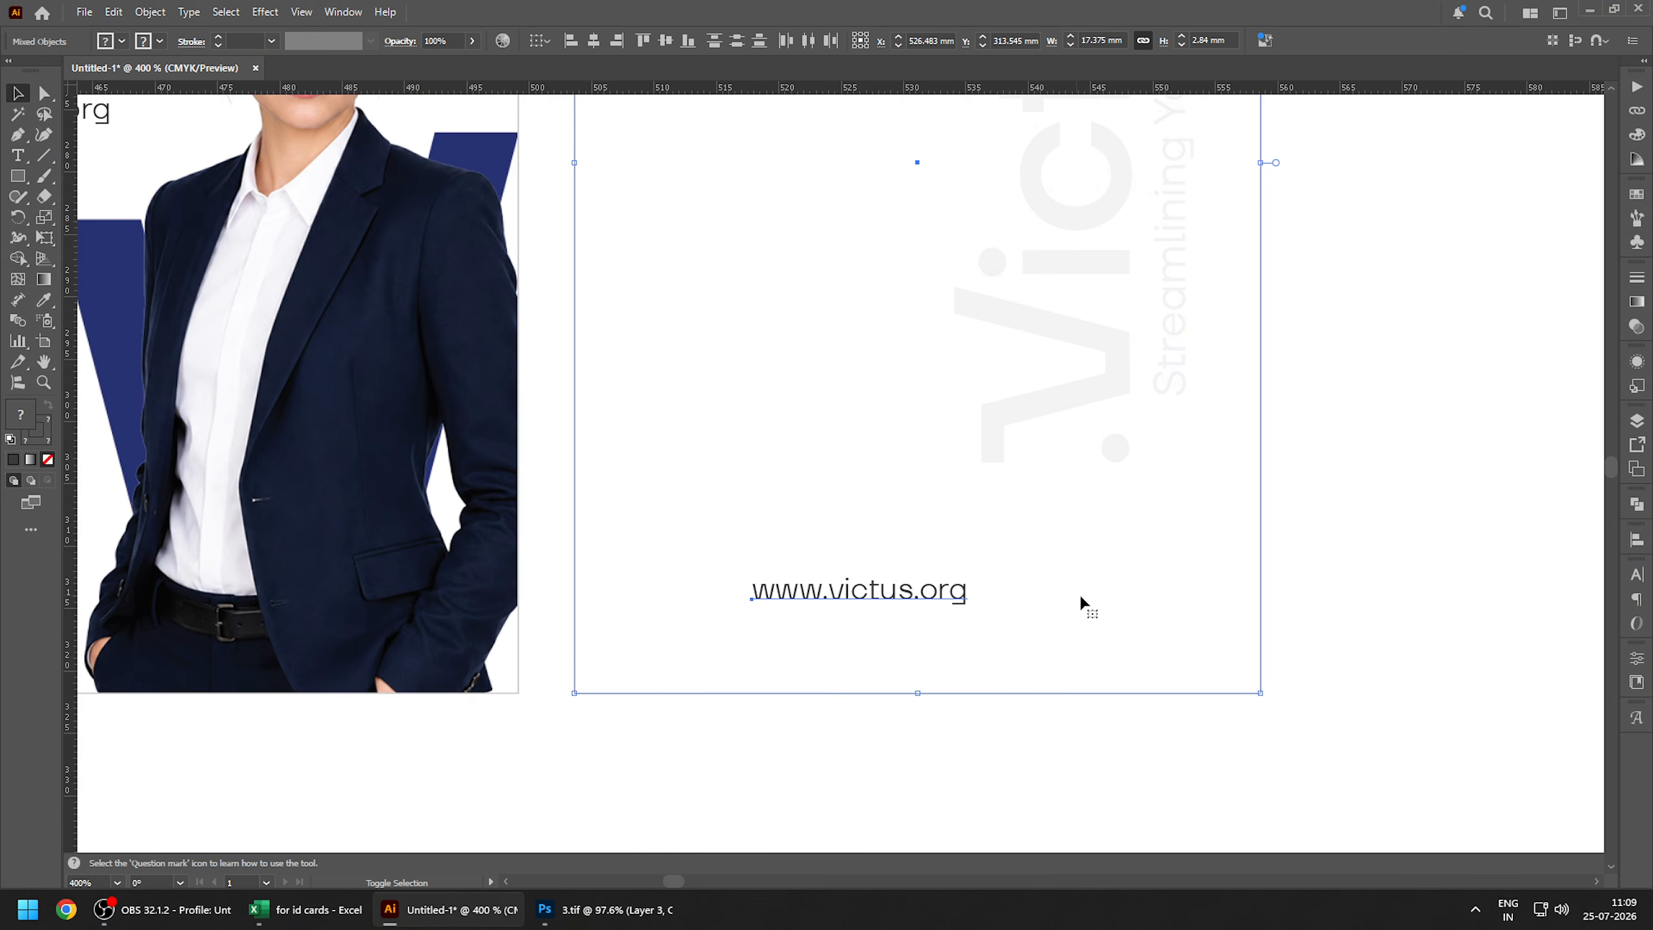
pyautogui.click(593, 40)
pyautogui.click(1339, 482)
pyautogui.moveTo(1014, 591); pyautogui.dragTo(1007, 579)
pyautogui.click(1383, 553)
pyautogui.scroll(-3, 1367, 563)
pyautogui.moveTo(1344, 421); pyautogui.dragTo(1395, 482)
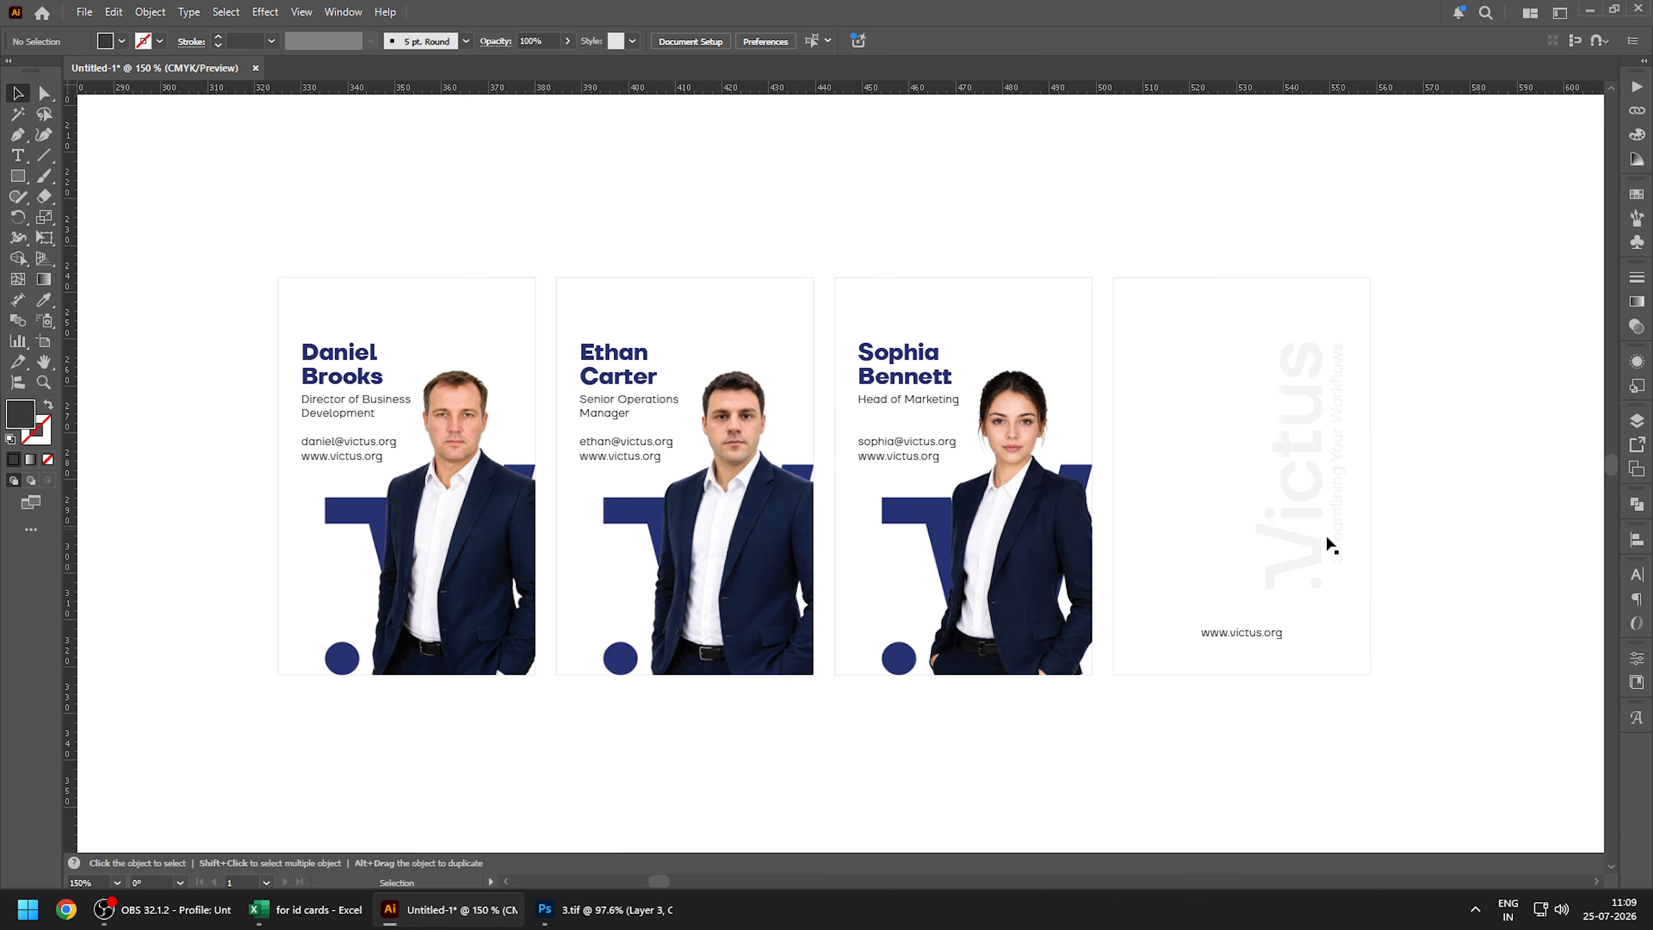
pyautogui.scroll(1, 950, 677)
pyautogui.moveTo(976, 693); pyautogui.dragTo(993, 743)
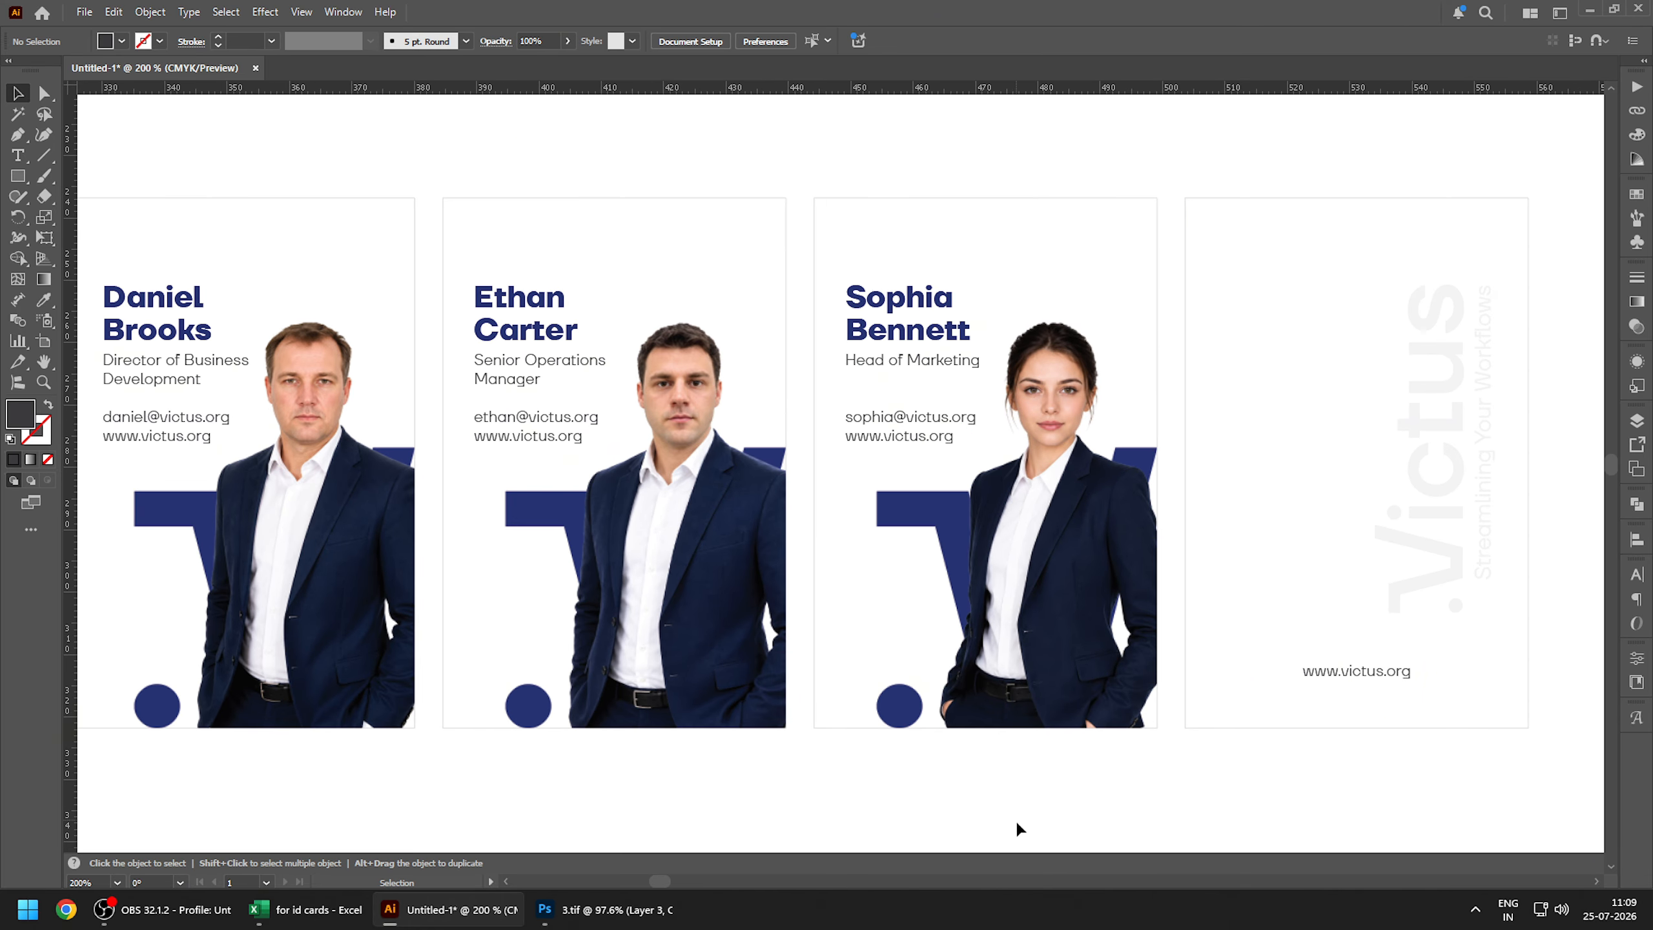
pyautogui.moveTo(1036, 816); pyautogui.dragTo(1048, 816)
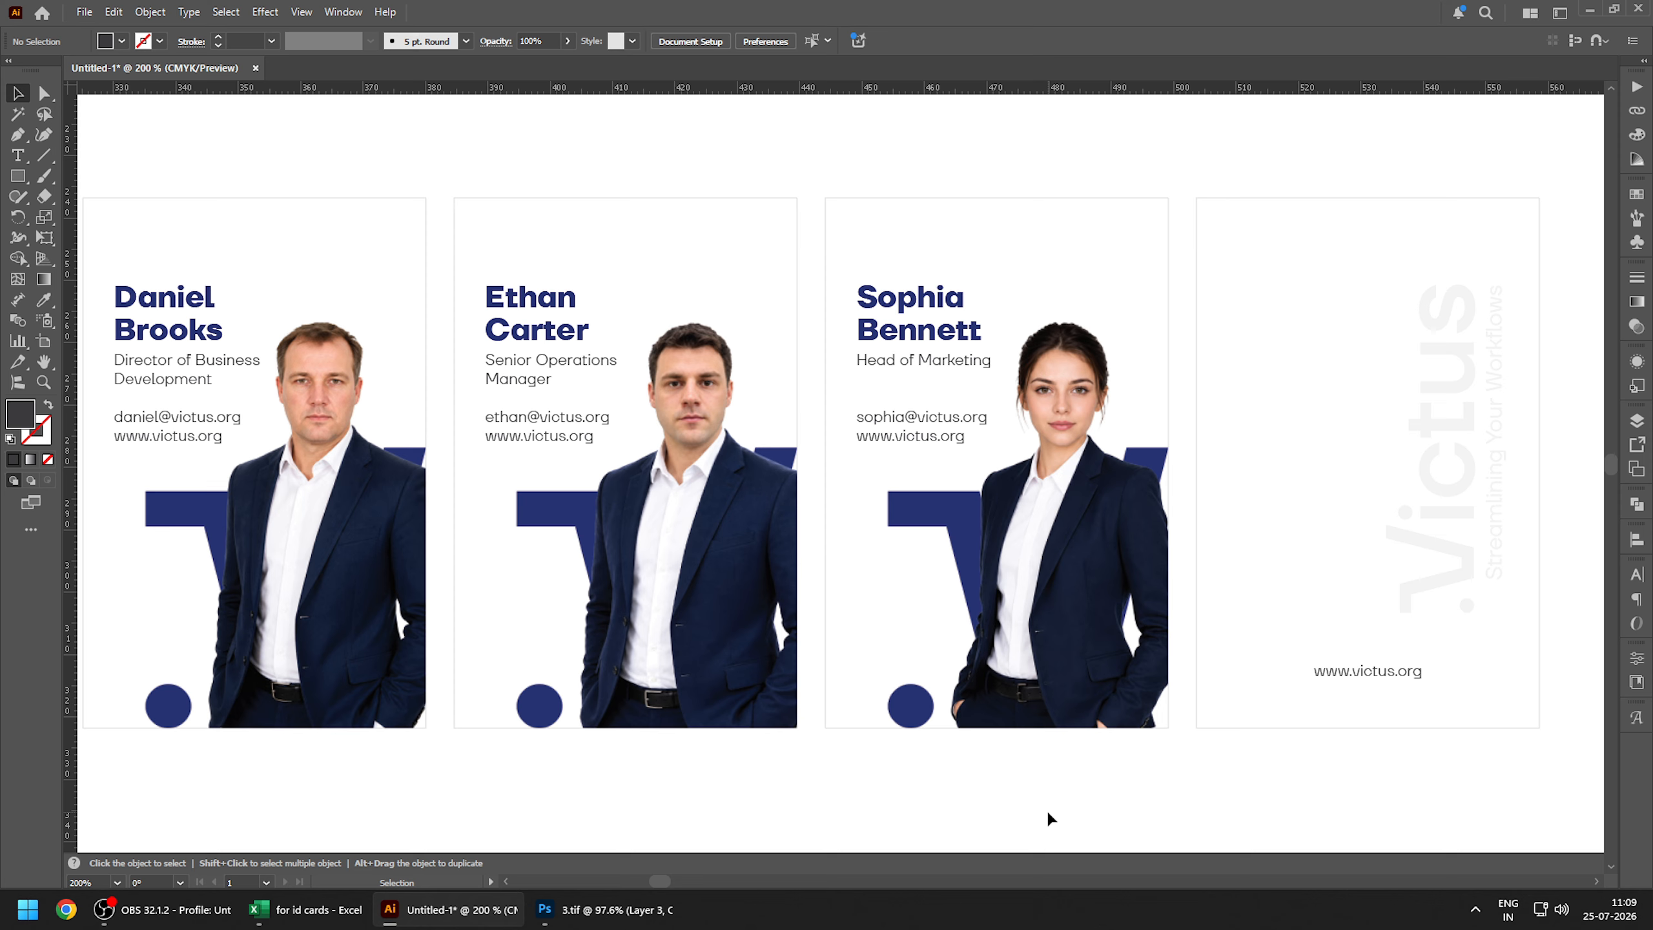